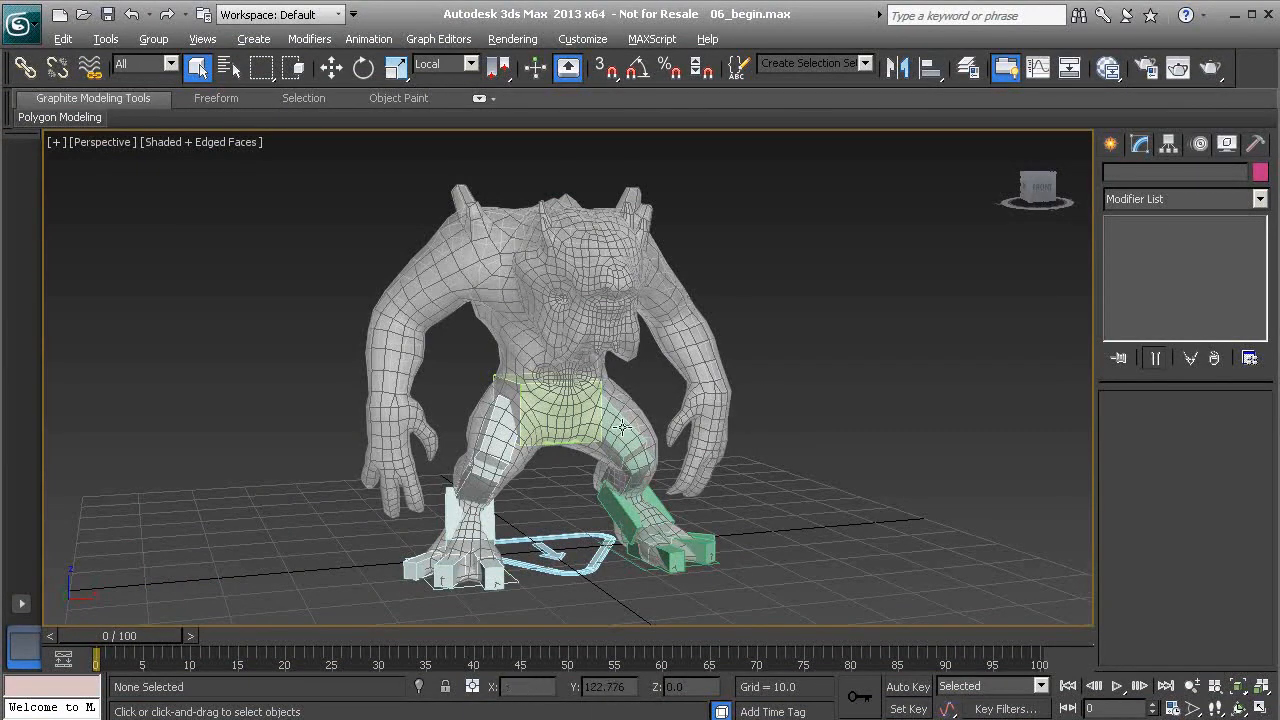
# - Add a spine to the creature's pelvis hub
pyautogui.click(557, 397)
pyautogui.keyDown('alt'); pyautogui.moveTo(557, 397); pyautogui.dragTo(600, 375, button='middle'); pyautogui.keyUp('alt')
pyautogui.scroll(2, 567, 380)
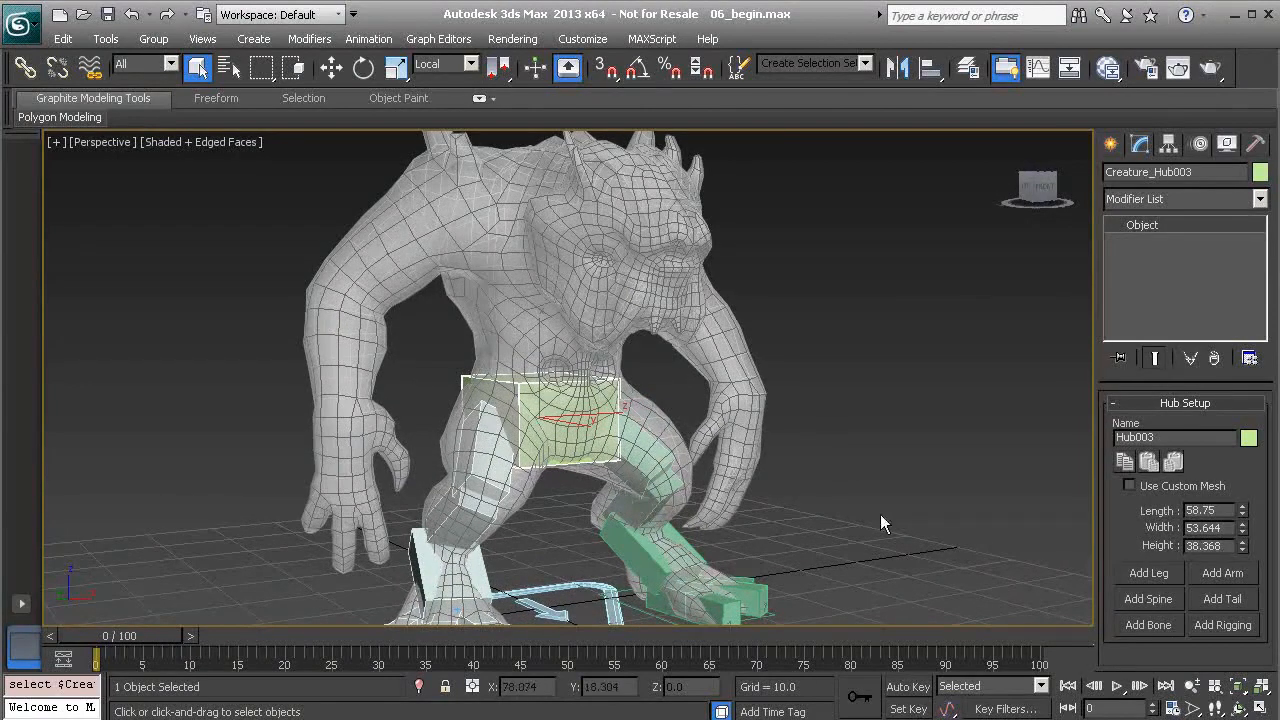
pyautogui.click(1147, 603)
# - Move the new hub at the end of the spine up and slightly forward into the creature's chest
pyautogui.keyDown('alt'); pyautogui.moveTo(480, 319); pyautogui.dragTo(630, 314, button='middle'); pyautogui.keyUp('alt')
pyautogui.click(550, 289)
pyautogui.click(550, 289)
pyautogui.press('w')
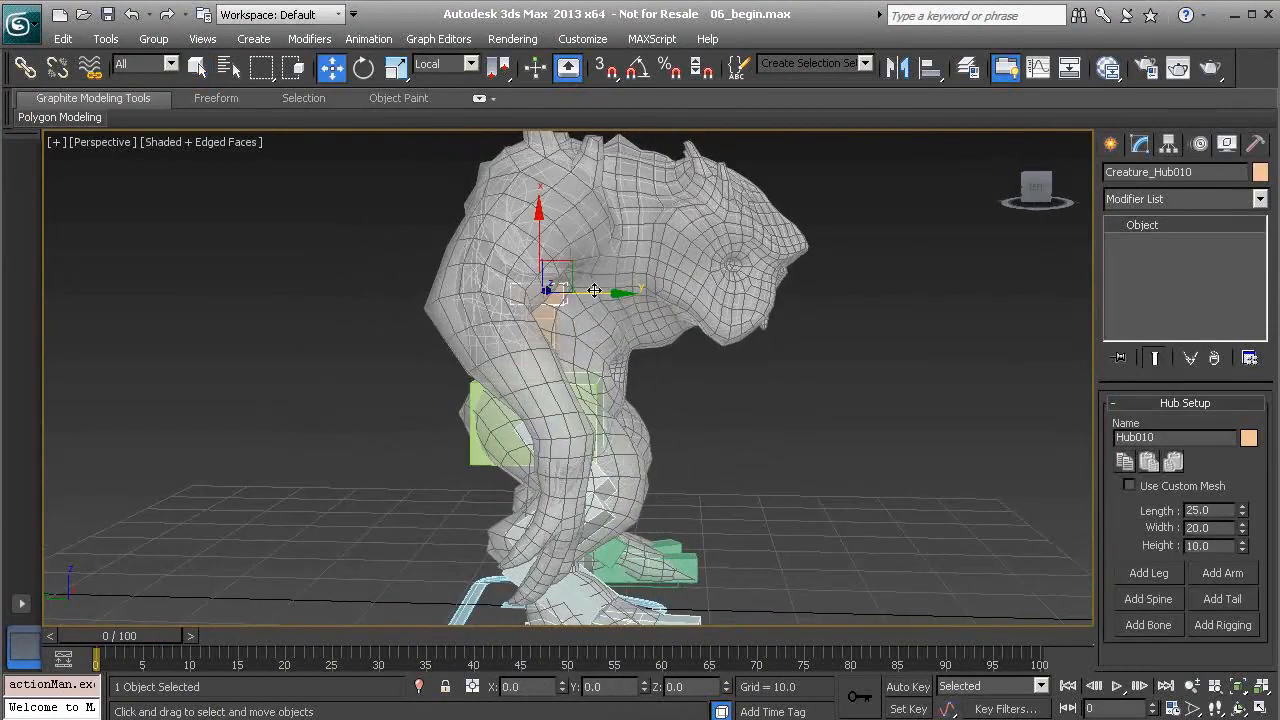
pyautogui.moveTo(567, 261); pyautogui.dragTo(618, 260)
pyautogui.moveTo(618, 260)
pyautogui.keyDown('alt'); pyautogui.mouseDown(button='middle')
pyautogui.moveTo(641, 248)
pyautogui.moveTo(619, 249)
pyautogui.mouseUp(button='middle'); pyautogui.keyUp('alt')
pyautogui.moveTo(603, 225); pyautogui.dragTo(592, 222)
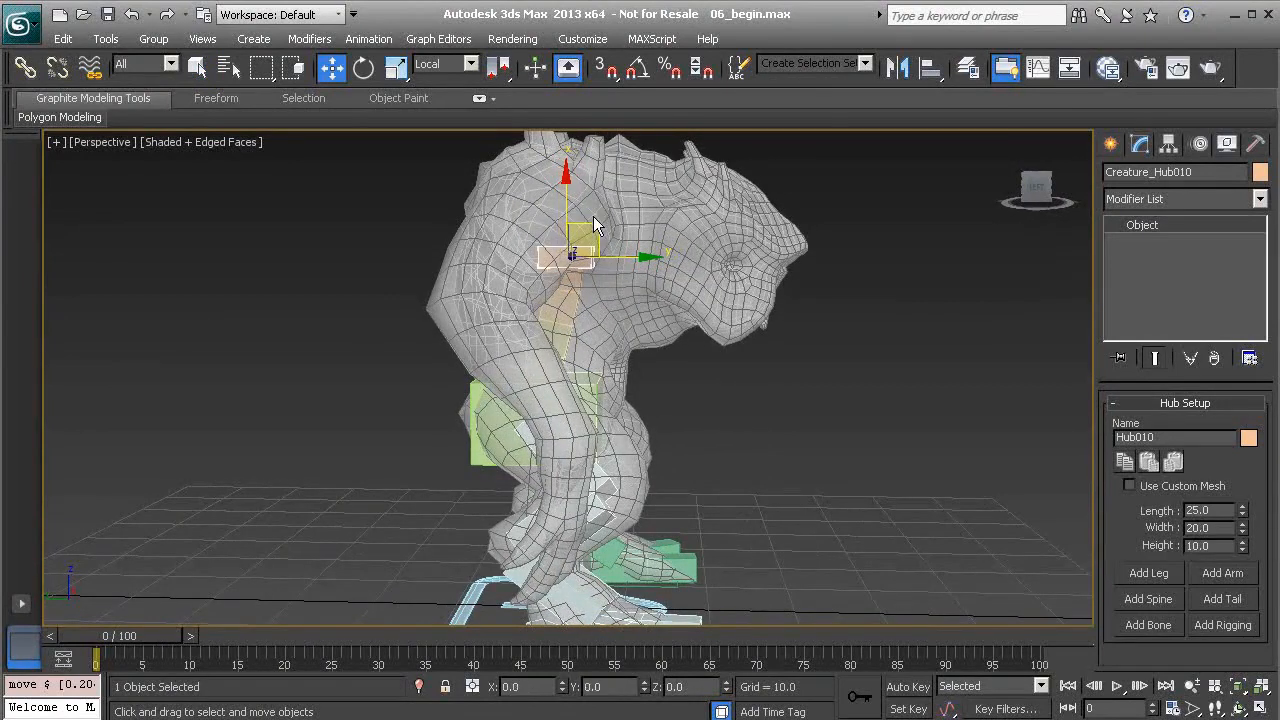
# - Scale the chest hub up to about 57.9 long, 46.3 wide and 53.6 high
pyautogui.press('r')
pyautogui.keyDown('alt'); pyautogui.moveTo(575, 235); pyautogui.dragTo(520, 277, button='middle'); pyautogui.keyUp('alt')
pyautogui.moveTo(569, 255); pyautogui.dragTo(757, 111)
pyautogui.keyDown('alt'); pyautogui.moveTo(711, 185); pyautogui.dragTo(561, 263, button='middle'); pyautogui.keyUp('alt')
pyautogui.press('r')
pyautogui.moveTo(562, 265); pyautogui.dragTo(575, 139)
pyautogui.keyDown('alt'); pyautogui.moveTo(620, 275); pyautogui.dragTo(470, 400, button='middle'); pyautogui.keyUp('alt')
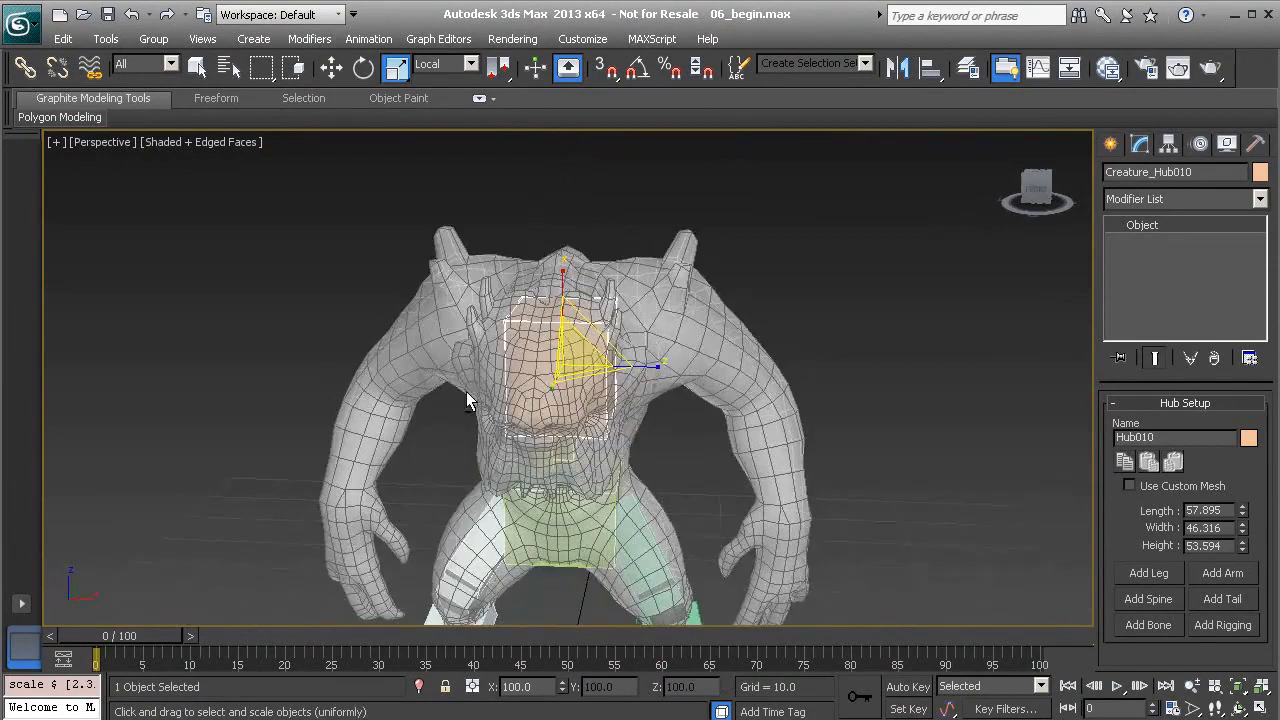
# - Widen the chest hub to about 62.7 and enlarge it slightly to about 58.4 long and 54.1 high
pyautogui.moveTo(661, 364)
pyautogui.mouseDown()
pyautogui.moveTo(696, 364)
pyautogui.moveTo(684, 366)
pyautogui.mouseUp()
pyautogui.keyDown('alt'); pyautogui.moveTo(568, 370); pyautogui.dragTo(643, 352, button='middle'); pyautogui.keyUp('alt')
pyautogui.moveTo(568, 340)
pyautogui.mouseDown()
pyautogui.moveTo(595, 318)
pyautogui.moveTo(564, 336)
pyautogui.mouseUp()
pyautogui.moveTo(564, 336)
pyautogui.keyDown('alt'); pyautogui.mouseDown(button='middle')
pyautogui.moveTo(563, 366)
pyautogui.moveTo(580, 352)
pyautogui.mouseUp(button='middle'); pyautogui.keyUp('alt')
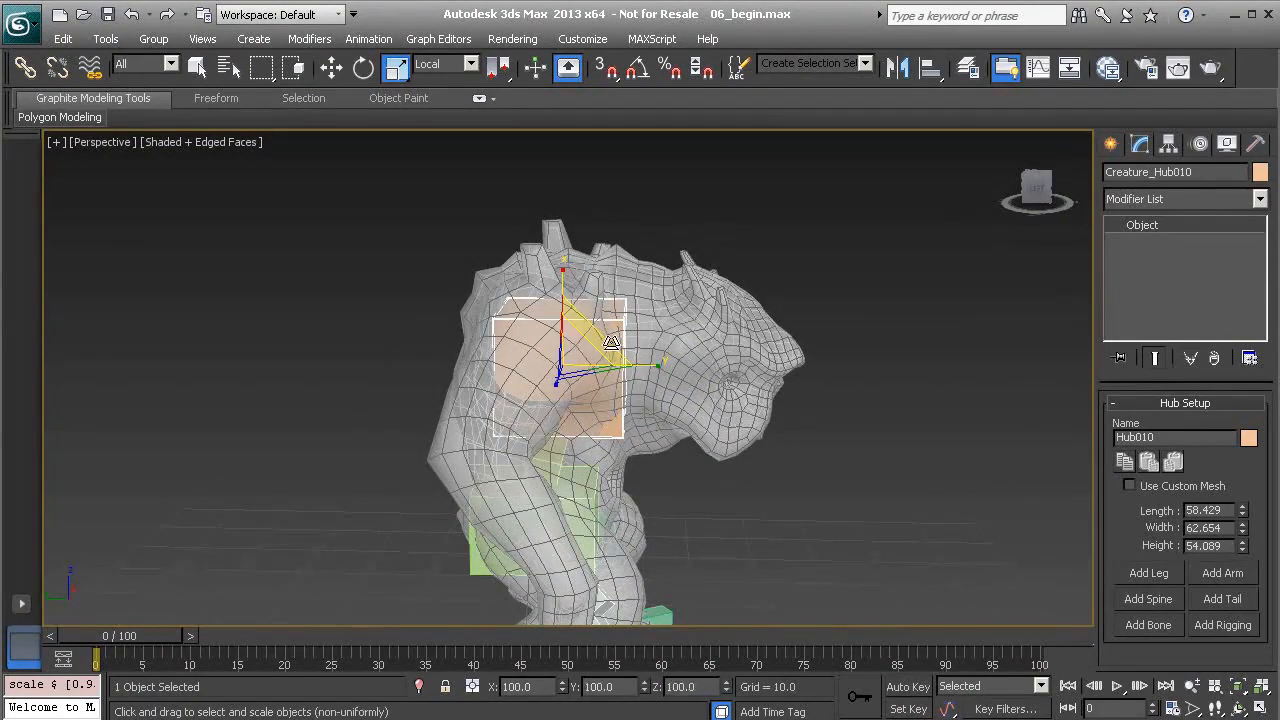
# - Move the chest hub slightly back and up so it fits inside the creature's upper torso
pyautogui.press('w')
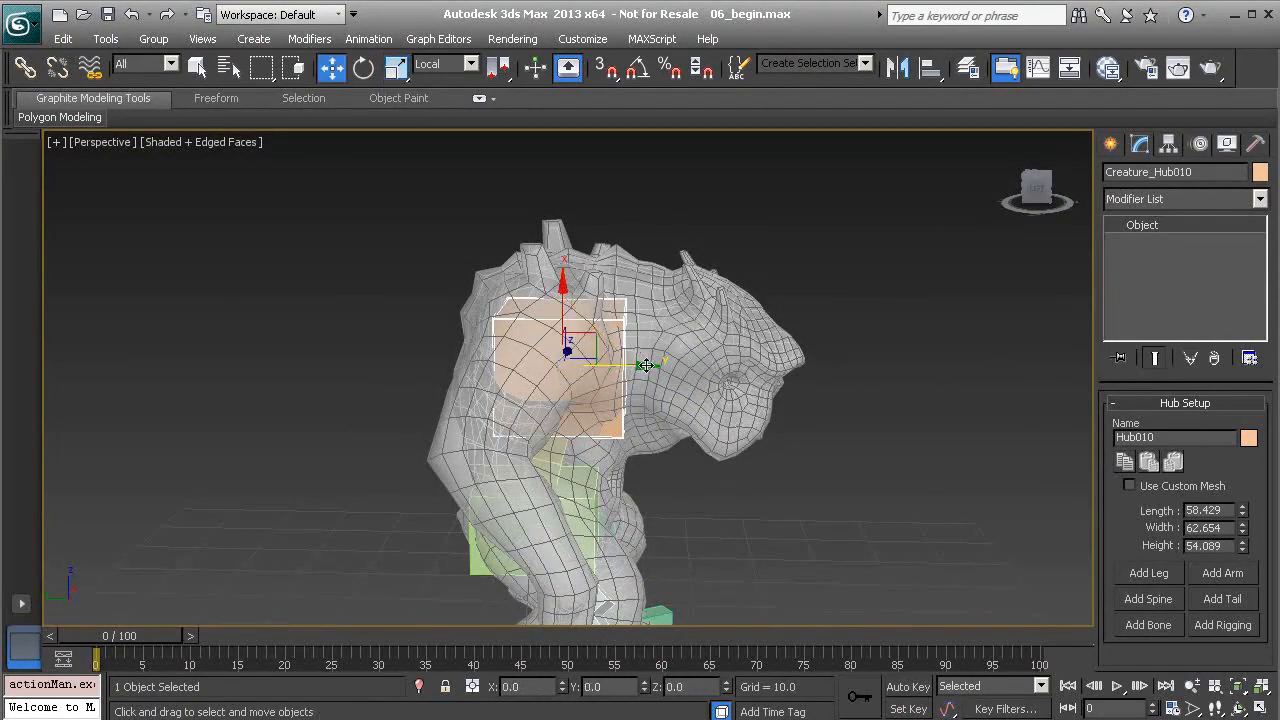
pyautogui.moveTo(645, 369); pyautogui.dragTo(642, 365)
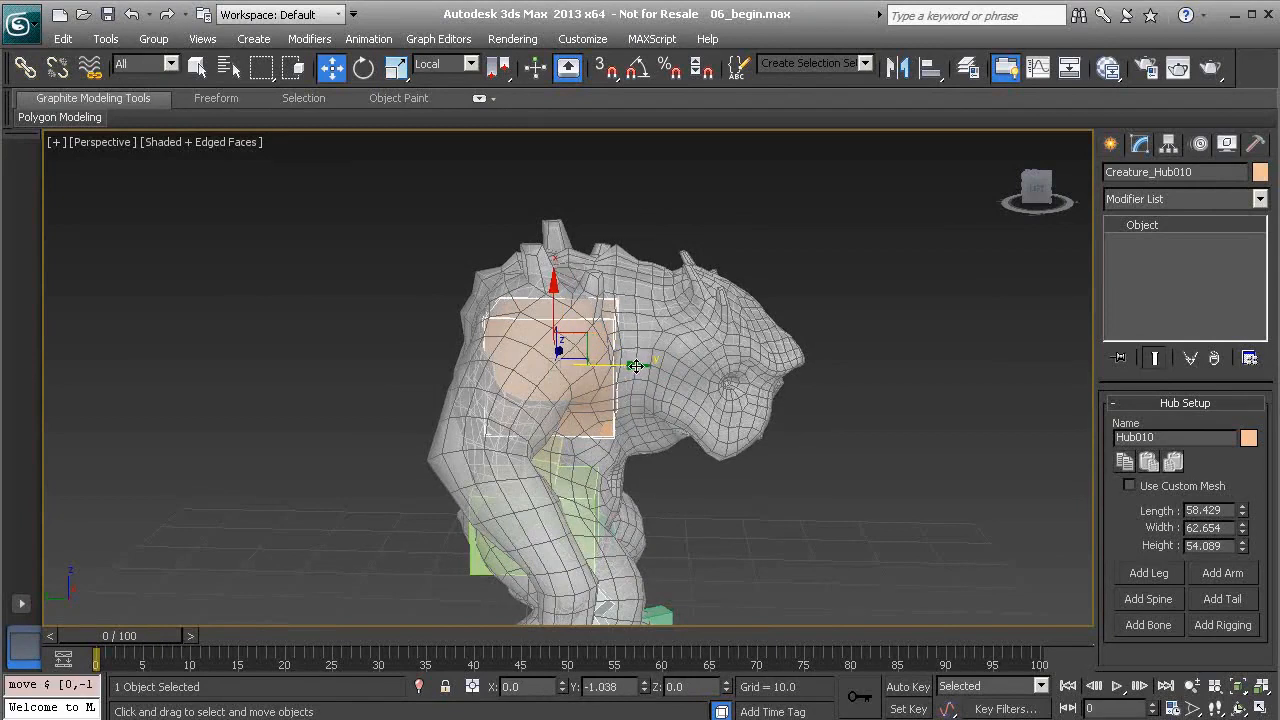
pyautogui.keyDown('alt'); pyautogui.moveTo(630, 378); pyautogui.dragTo(755, 362, button='middle'); pyautogui.keyUp('alt')
pyautogui.moveTo(562, 291); pyautogui.dragTo(559, 268)
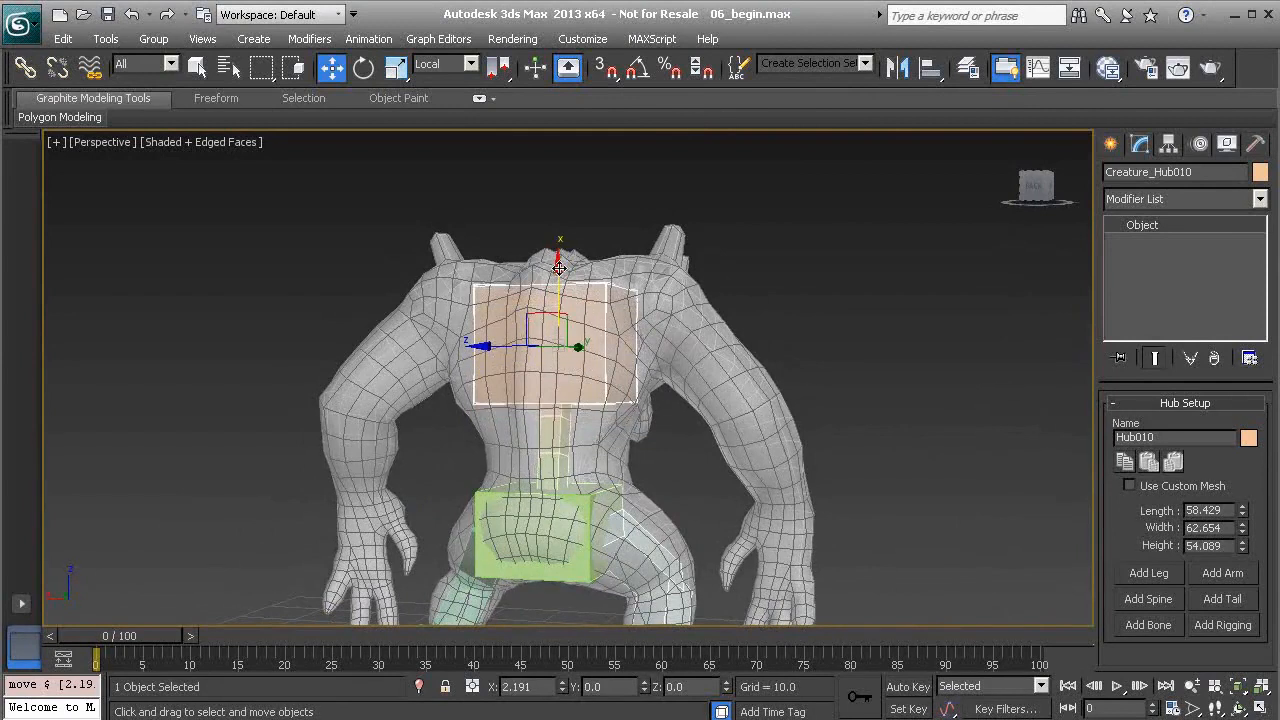
# - Switch the viewport to wireframe display and select all five spine bones between the pelvis and chest hubs
pyautogui.keyDown('alt'); pyautogui.moveTo(710, 372); pyautogui.dragTo(514, 373, button='middle'); pyautogui.keyUp('alt')
pyautogui.moveTo(594, 388)
pyautogui.keyDown('alt'); pyautogui.mouseDown(button='middle')
pyautogui.moveTo(517, 380)
pyautogui.moveTo(536, 434)
pyautogui.mouseUp(button='middle'); pyautogui.keyUp('alt')
pyautogui.press('F3')
pyautogui.scroll(3, 600, 504)
pyautogui.scroll(1, 580, 500)
pyautogui.click(577, 532)
pyautogui.click(583, 474)
pyautogui.click(588, 430)
pyautogui.click(596, 378)
pyautogui.click(596, 319)
# - Try scaling the lowest spine bone to about 25.6 by 28.1 and pasting its settings onto the bone above
pyautogui.click(578, 528)
pyautogui.keyDown('alt'); pyautogui.moveTo(586, 537); pyautogui.dragTo(542, 540, button='middle'); pyautogui.keyUp('alt')
pyautogui.press('r')
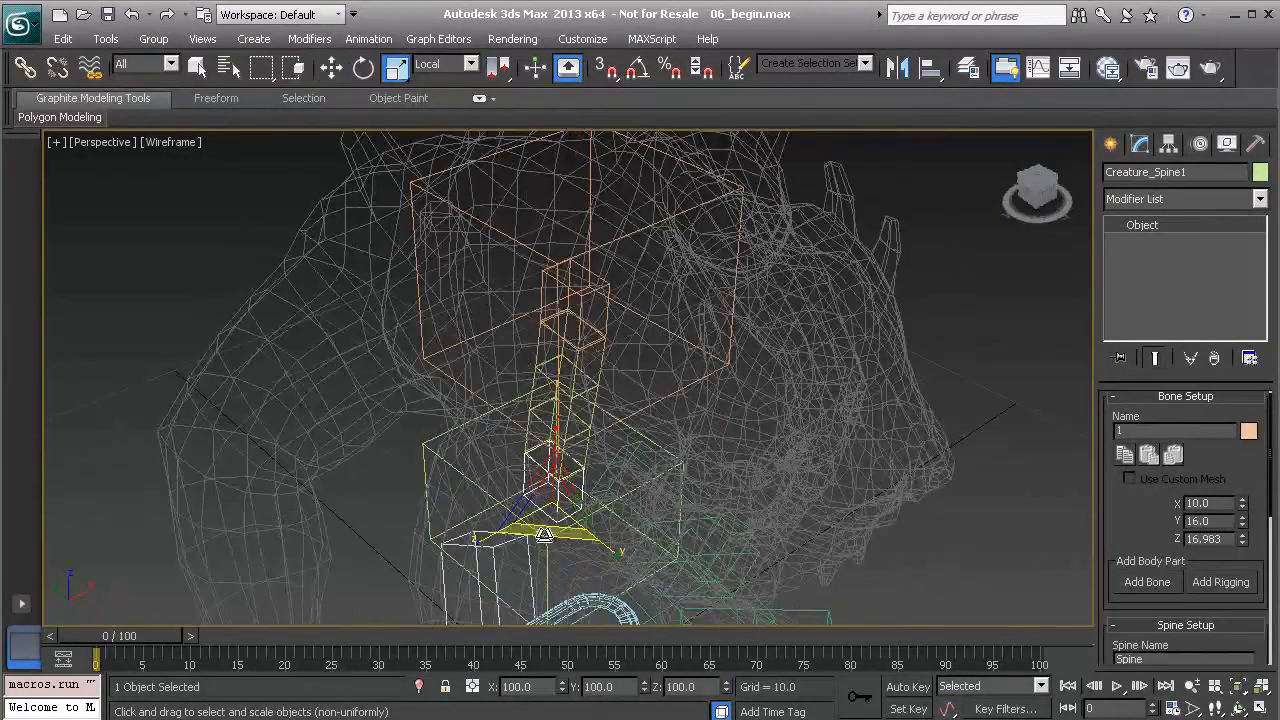
pyautogui.moveTo(548, 533); pyautogui.dragTo(443, 551)
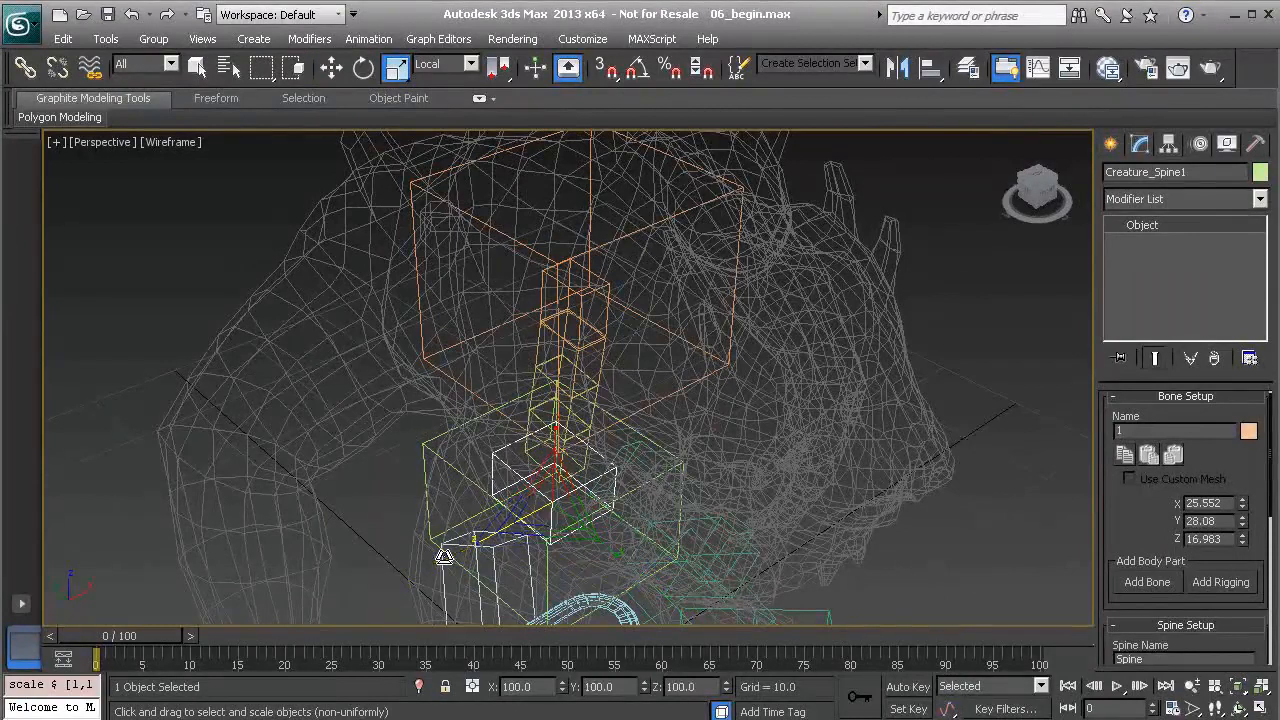
pyautogui.keyDown('alt'); pyautogui.moveTo(443, 551); pyautogui.dragTo(587, 457, button='middle'); pyautogui.keyUp('alt')
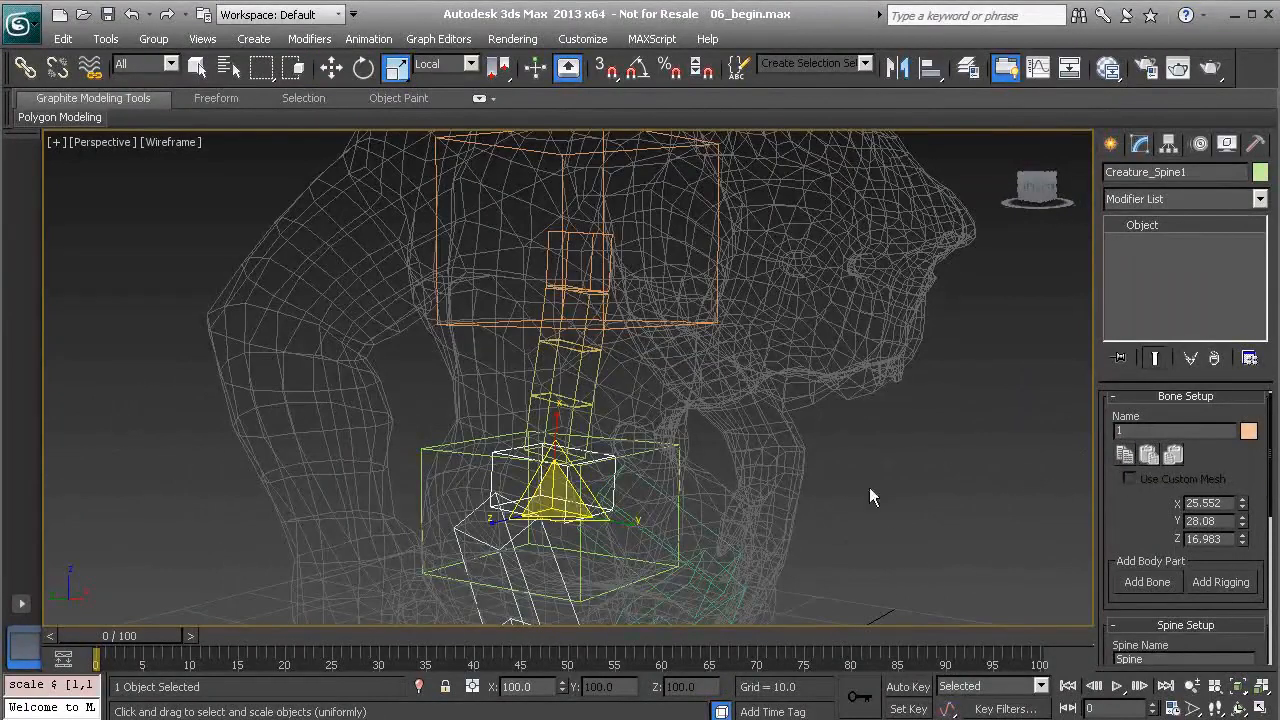
pyautogui.click(527, 411)
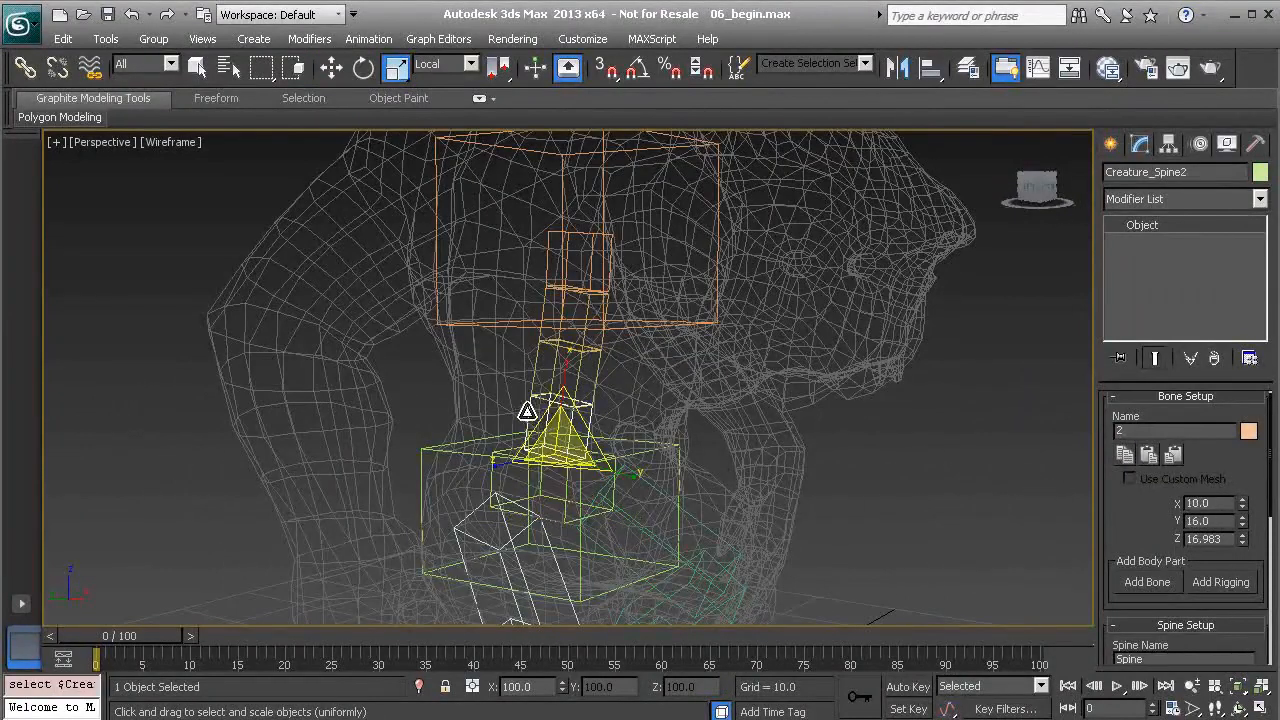
pyautogui.click(1150, 453)
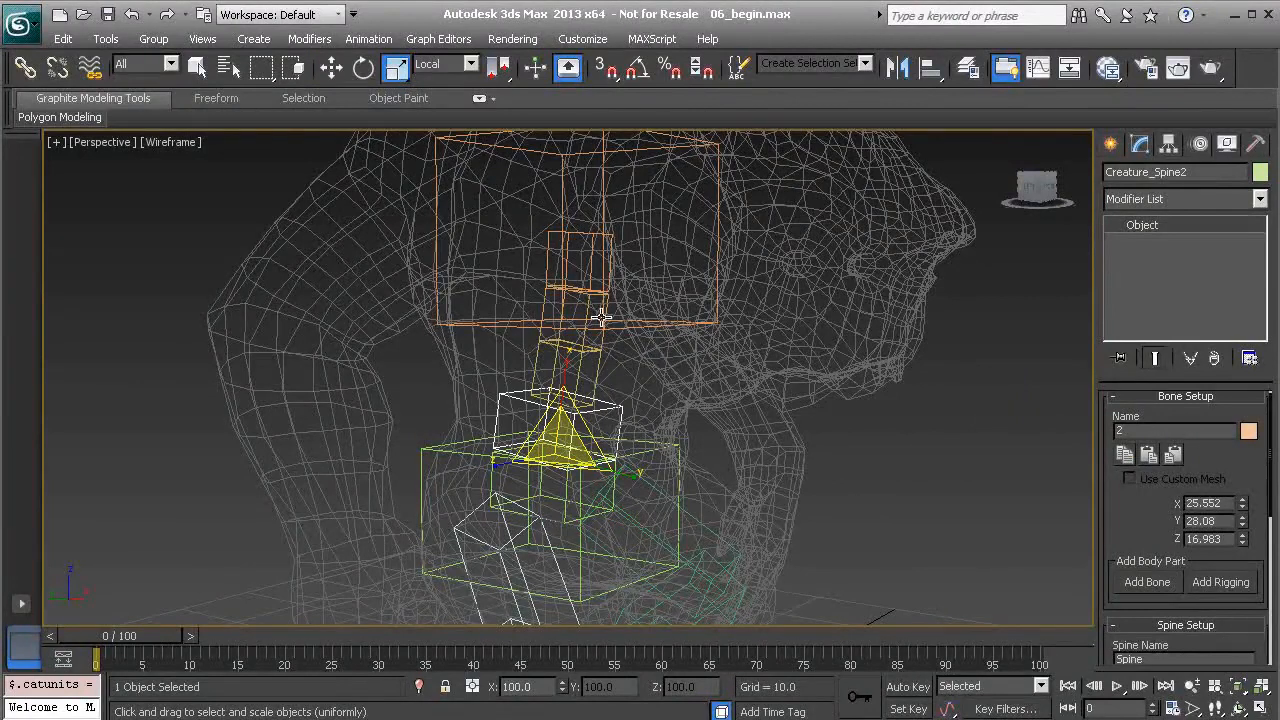
pyautogui.hotkey('ctrl', 'z')
pyautogui.hotkey('ctrl', 'z')
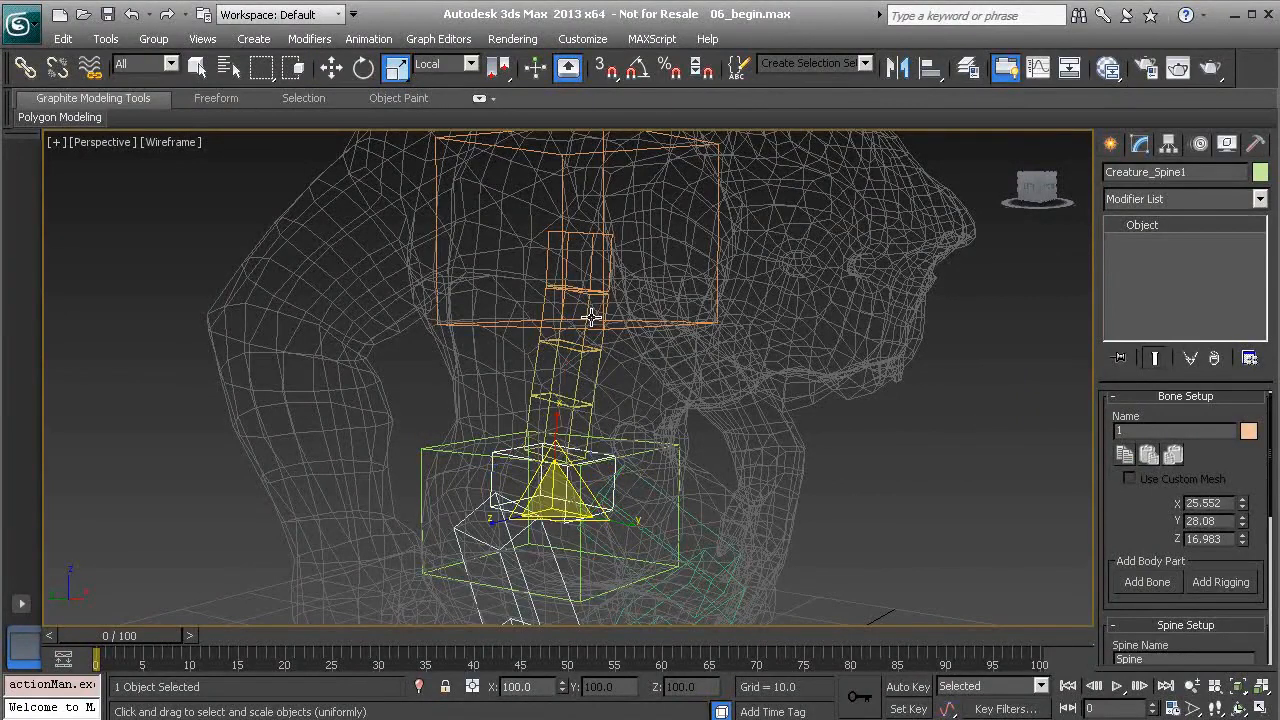
pyautogui.hotkey('ctrl', 'z')
pyautogui.hotkey('ctrl', 'z')
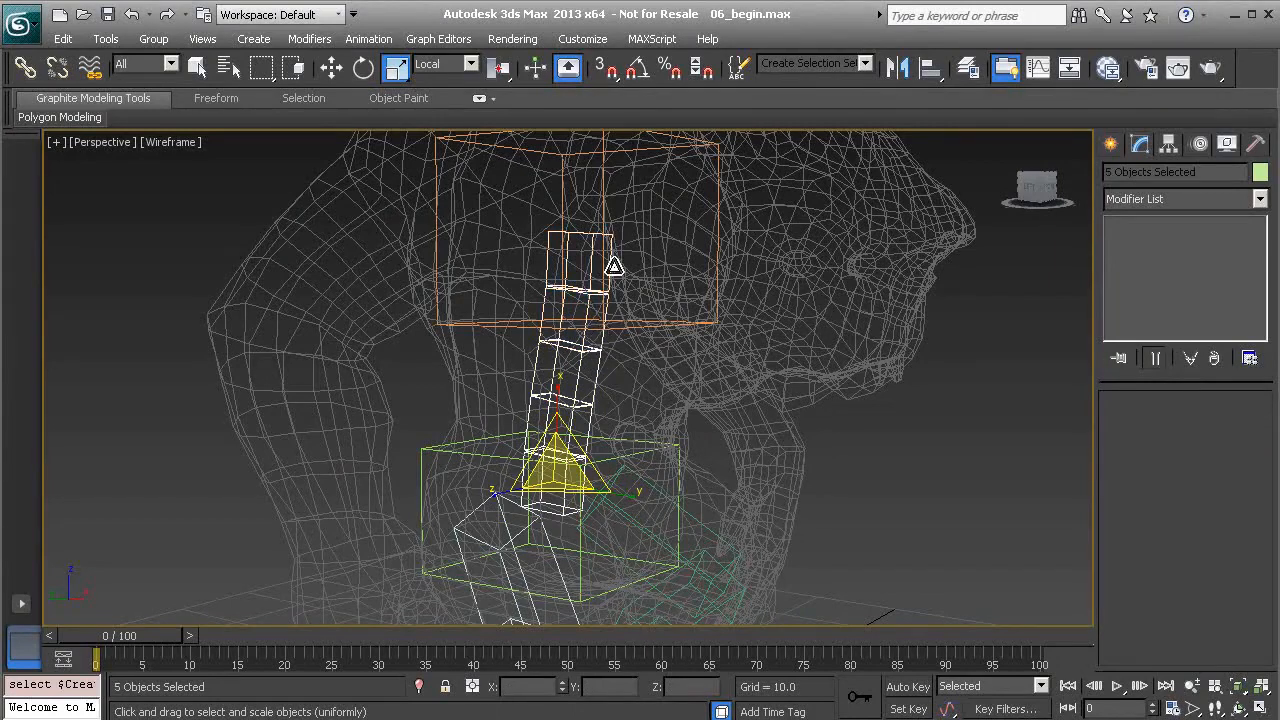
# - Scale the five selected spine bones together to make them thicker and wider
pyautogui.keyDown('alt'); pyautogui.moveTo(590, 425); pyautogui.dragTo(566, 500, button='middle'); pyautogui.keyUp('alt')
pyautogui.moveTo(566, 487); pyautogui.dragTo(567, 521)
pyautogui.keyDown('alt'); pyautogui.moveTo(572, 510); pyautogui.dragTo(510, 480, button='middle'); pyautogui.keyUp('alt')
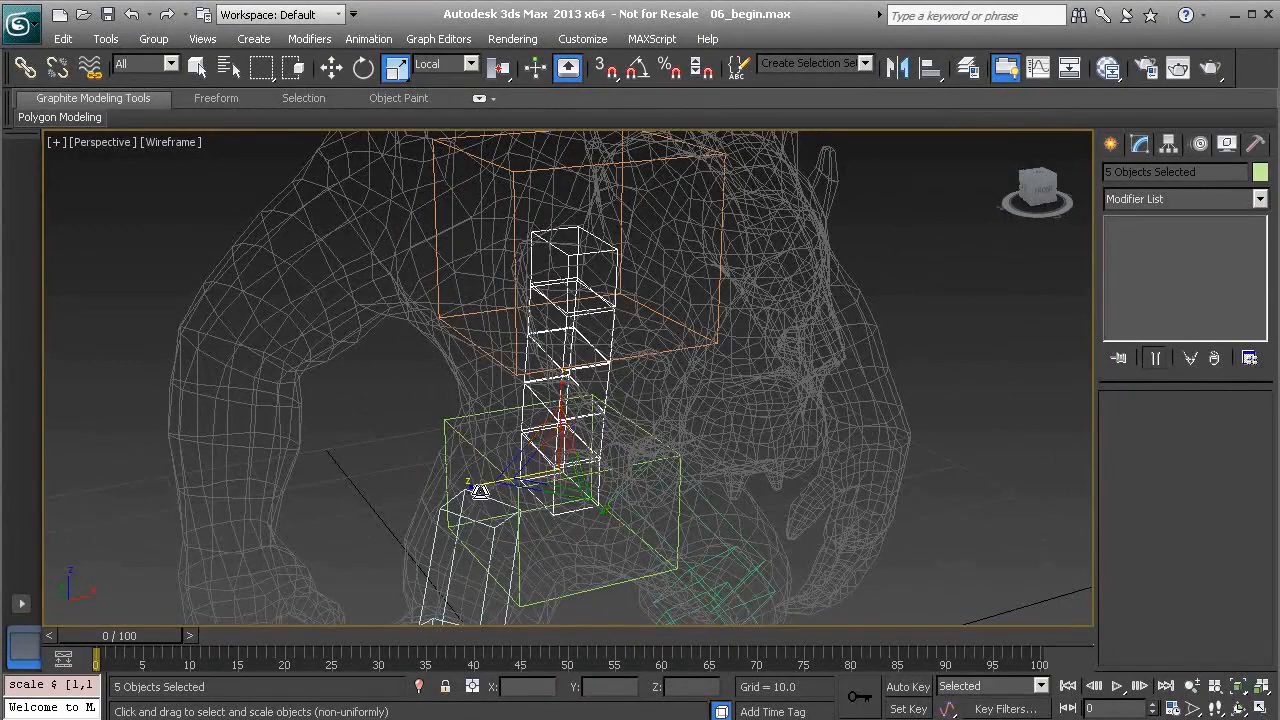
pyautogui.keyDown('alt'); pyautogui.moveTo(440, 500); pyautogui.dragTo(585, 428, button='middle'); pyautogui.keyUp('alt')
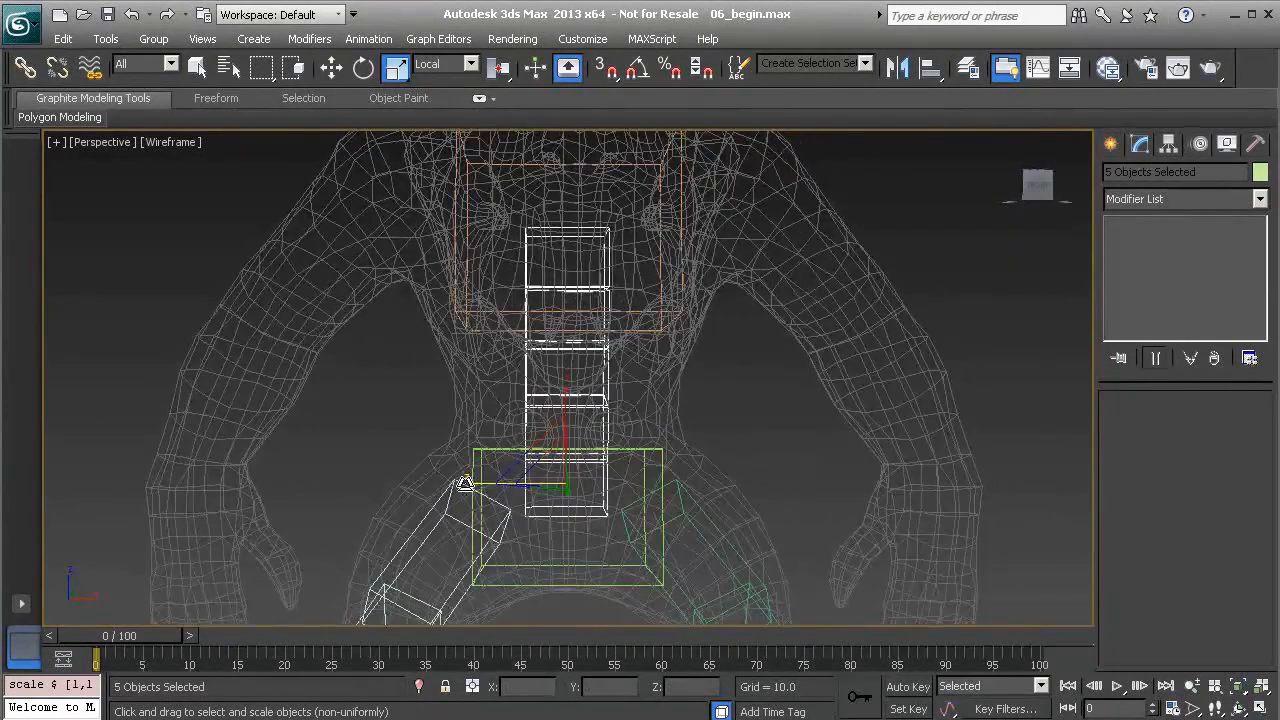
# - Add a spine to the chest hub to form the neck
pyautogui.keyDown('alt'); pyautogui.moveTo(451, 466); pyautogui.dragTo(707, 258, button='middle'); pyautogui.keyUp('alt')
pyautogui.click(705, 262)
pyautogui.keyDown('alt'); pyautogui.moveTo(814, 374); pyautogui.dragTo(459, 362, button='middle'); pyautogui.keyUp('alt')
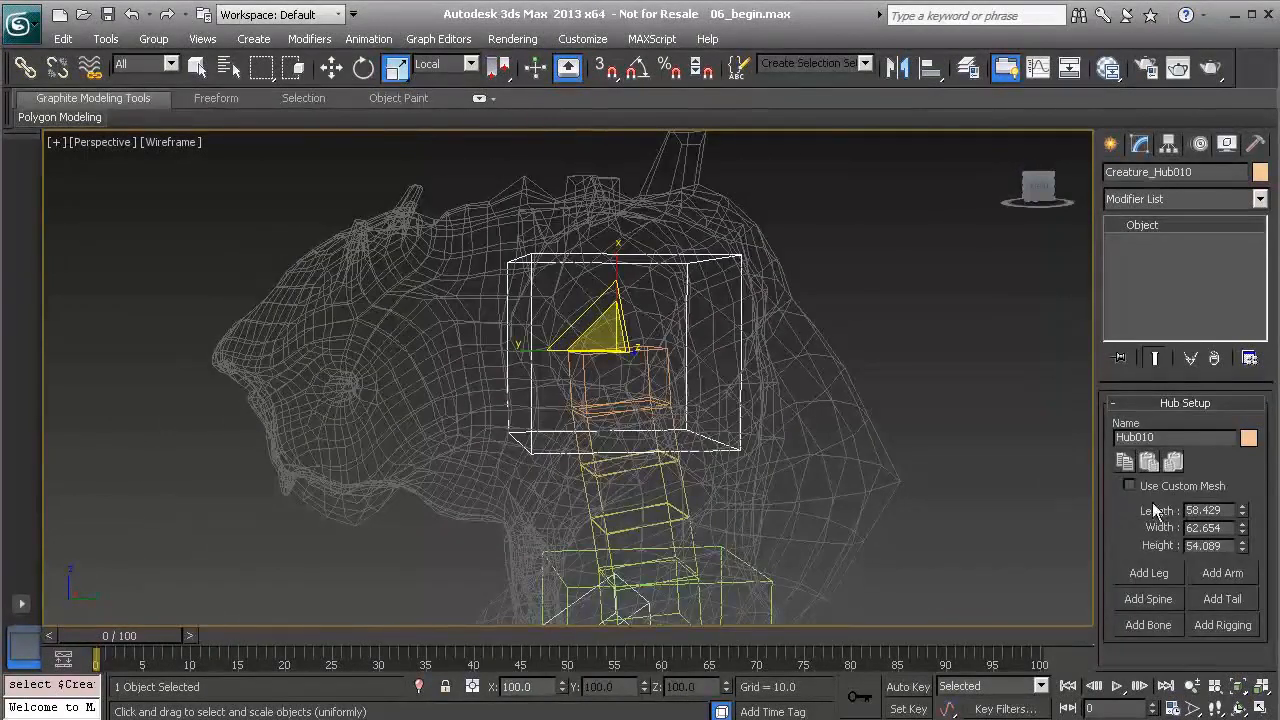
pyautogui.click(1148, 599)
# - Select the new head hub at the upper end of the neck spine
pyautogui.moveTo(578, 275); pyautogui.dragTo(625, 342, button='middle')
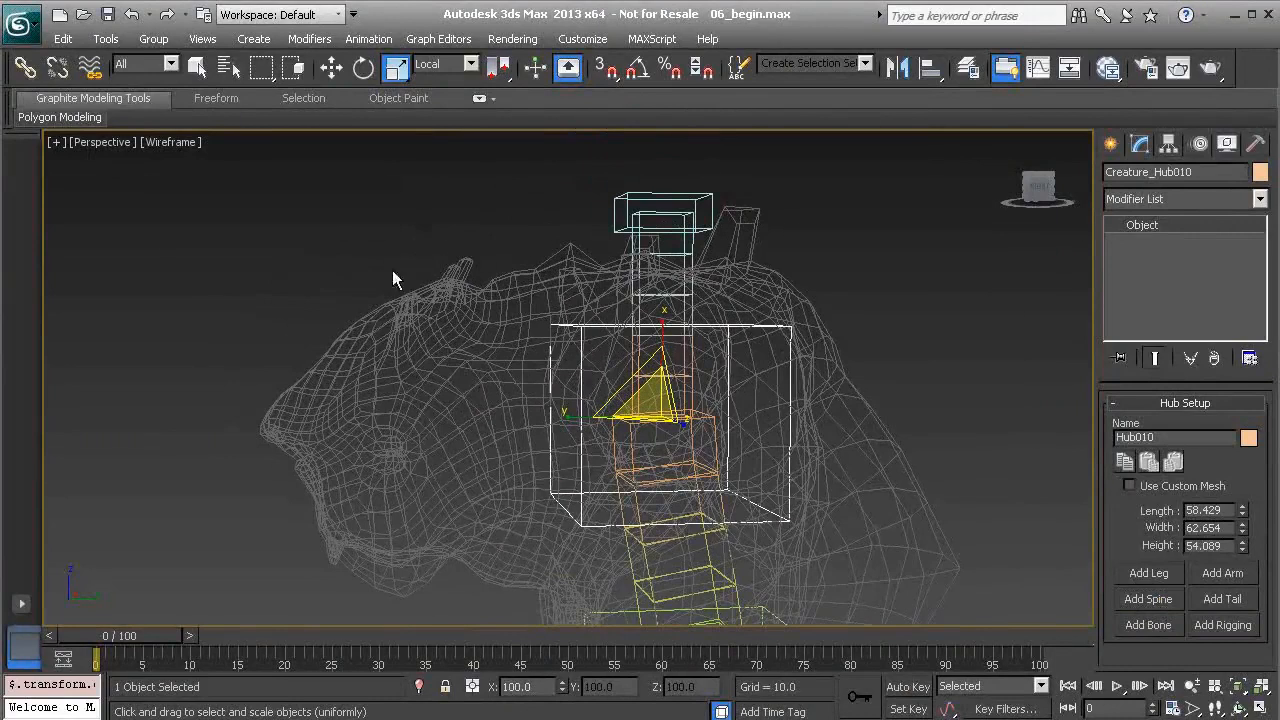
pyautogui.click(638, 195)
pyautogui.keyDown('alt'); pyautogui.moveTo(638, 200); pyautogui.dragTo(641, 312, button='middle'); pyautogui.keyUp('alt')
# - Try rotating the head hub at the end of the neck spine
pyautogui.press('e')
pyautogui.moveTo(623, 224); pyautogui.dragTo(543, 237)
pyautogui.hotkey('ctrl', 'z')
# - Move the head hub forward and down into the creature's head
pyautogui.keyDown('alt'); pyautogui.moveTo(566, 258); pyautogui.dragTo(668, 328, button='middle'); pyautogui.keyUp('alt')
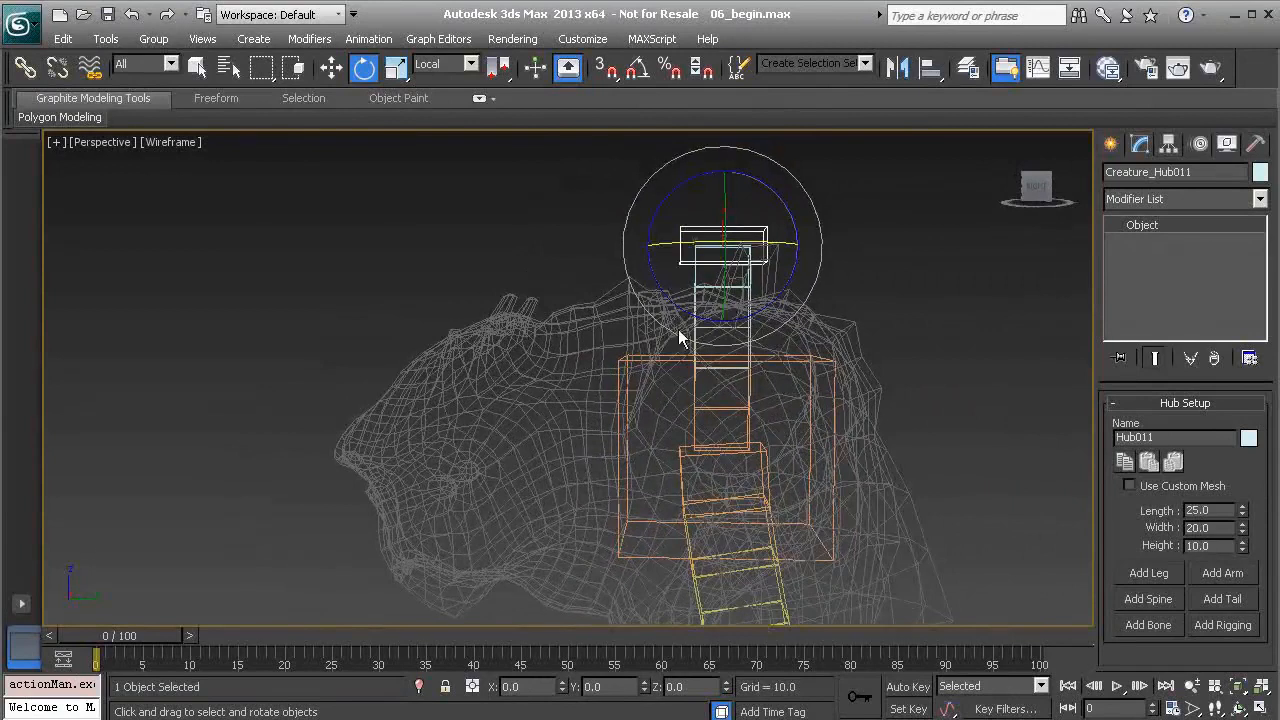
pyautogui.press('w')
pyautogui.moveTo(699, 216); pyautogui.dragTo(447, 423)
pyautogui.keyDown('alt'); pyautogui.moveTo(447, 423); pyautogui.dragTo(486, 436, button='middle'); pyautogui.keyUp('alt')
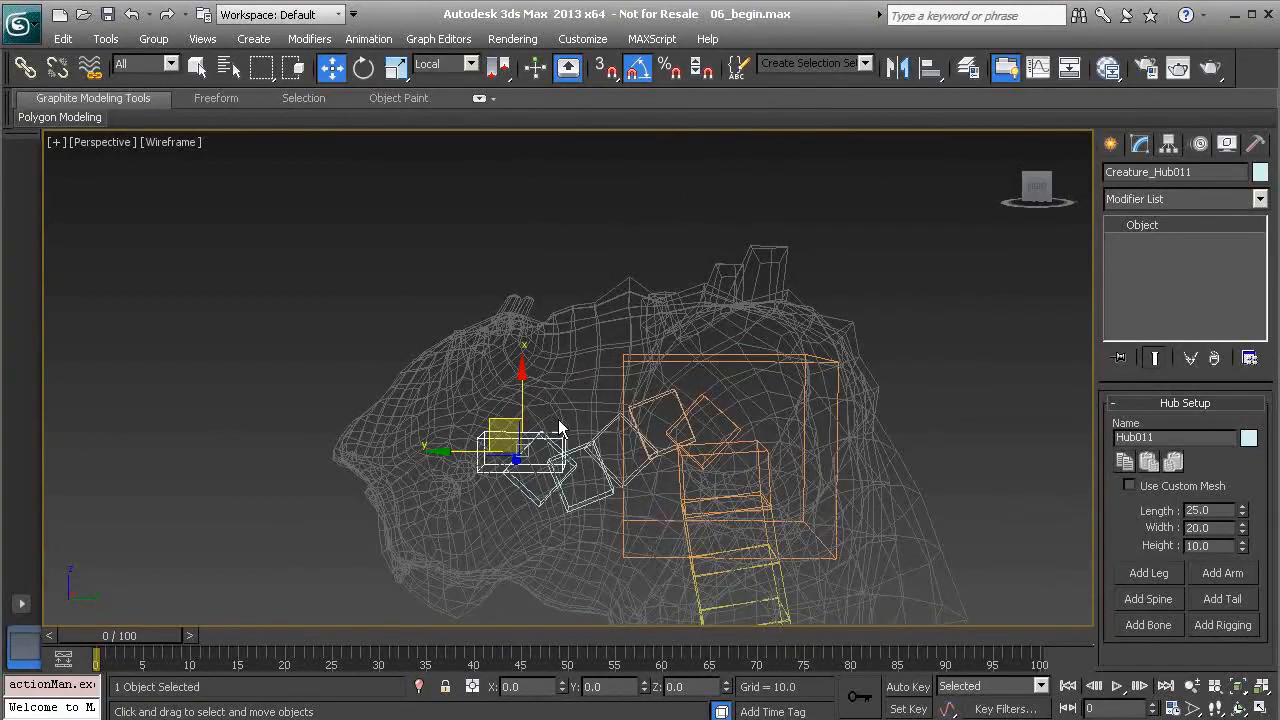
# - Rotate the head hub a quarter turn with angle snap so it stands upright, and reposition it inside the head
pyautogui.press('e')
pyautogui.moveTo(584, 410); pyautogui.dragTo(488, 376)
pyautogui.keyDown('alt'); pyautogui.moveTo(679, 522); pyautogui.dragTo(576, 520, button='middle'); pyautogui.keyUp('alt')
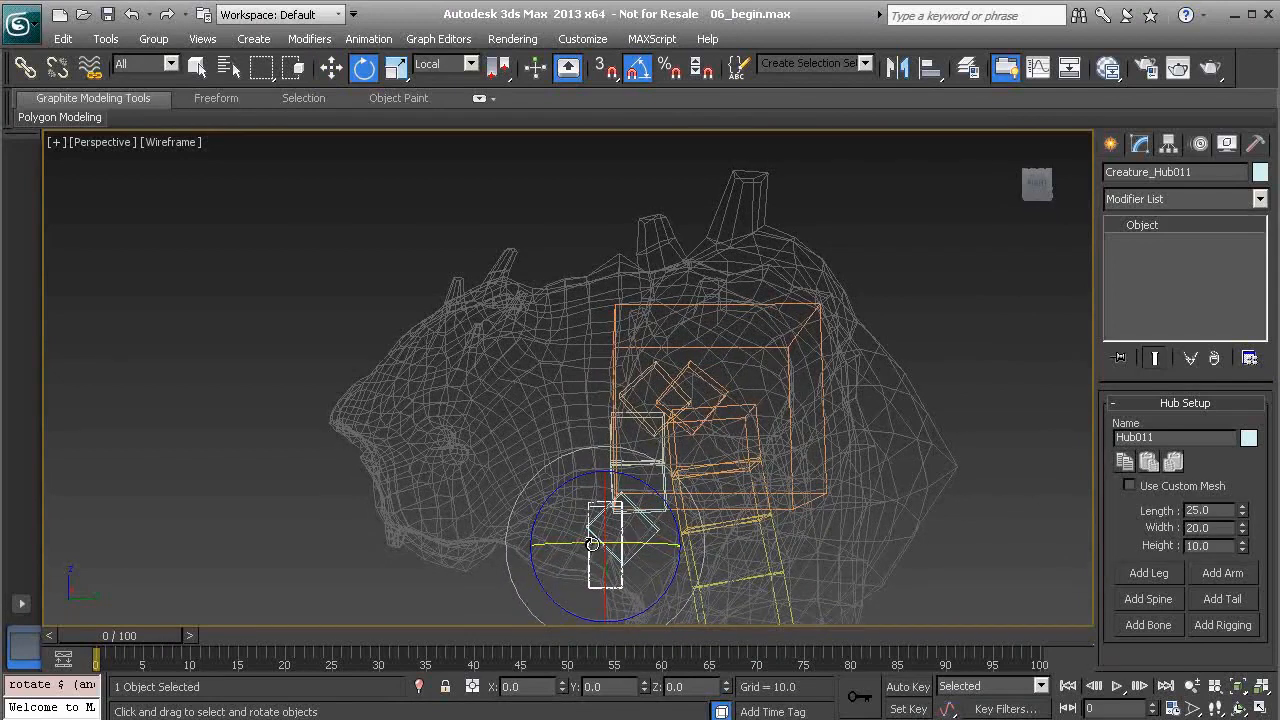
pyautogui.press('w')
pyautogui.moveTo(573, 577); pyautogui.dragTo(513, 447)
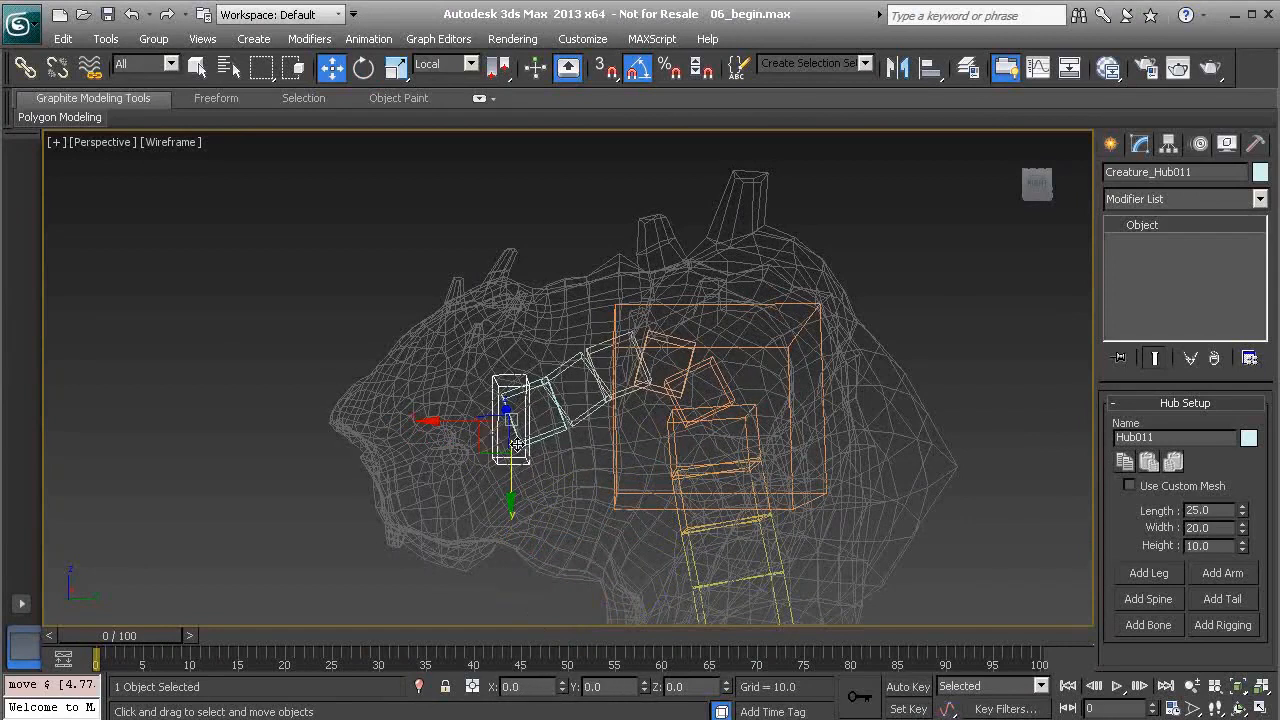
# - In a maximized Left view, scale the head hub to about 53.8 long, 43 wide and 46.6 high
pyautogui.hotkey('alt', 'w')
pyautogui.rightClick(428, 479)
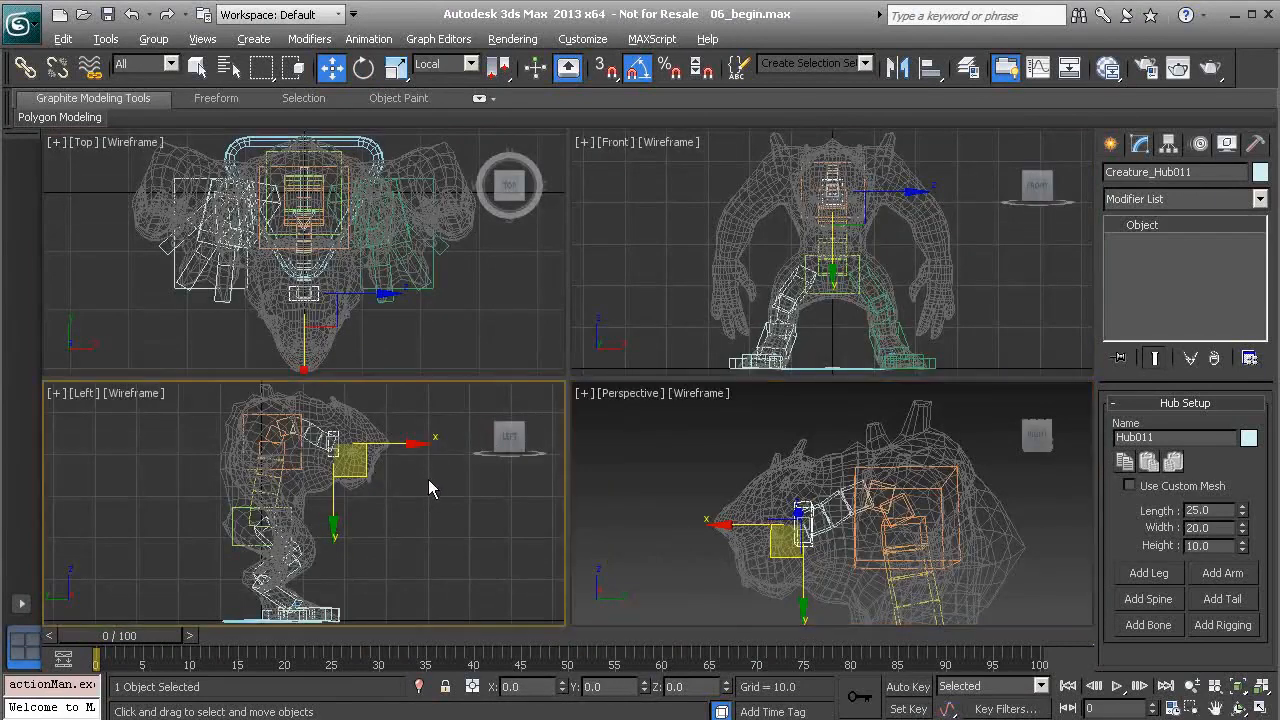
pyautogui.hotkey('alt', 'w')
pyautogui.scroll(5, 529, 508)
pyautogui.moveTo(562, 372); pyautogui.dragTo(553, 461, button='middle')
pyautogui.scroll(1, 553, 461)
pyautogui.scroll(1, 598, 502)
pyautogui.moveTo(599, 503); pyautogui.dragTo(612, 390, button='middle')
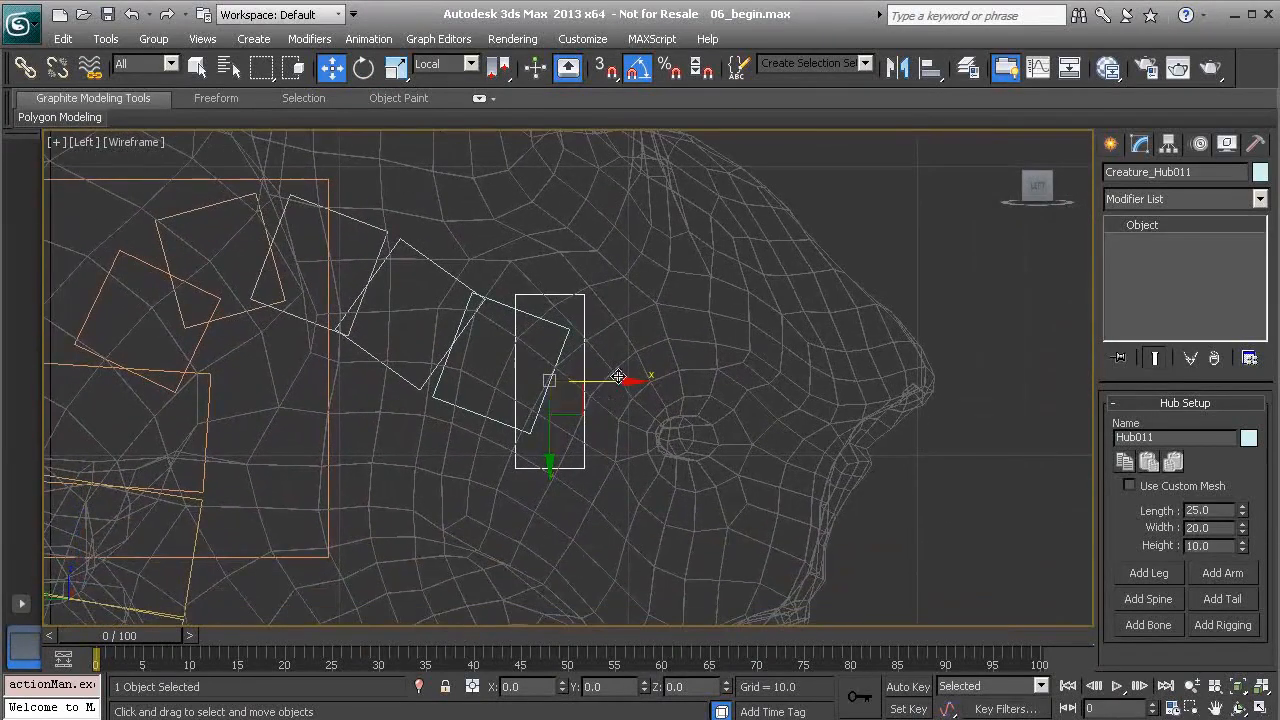
pyautogui.press('r')
pyautogui.moveTo(540, 402); pyautogui.dragTo(677, 291)
pyautogui.moveTo(451, 383); pyautogui.dragTo(365, 377)
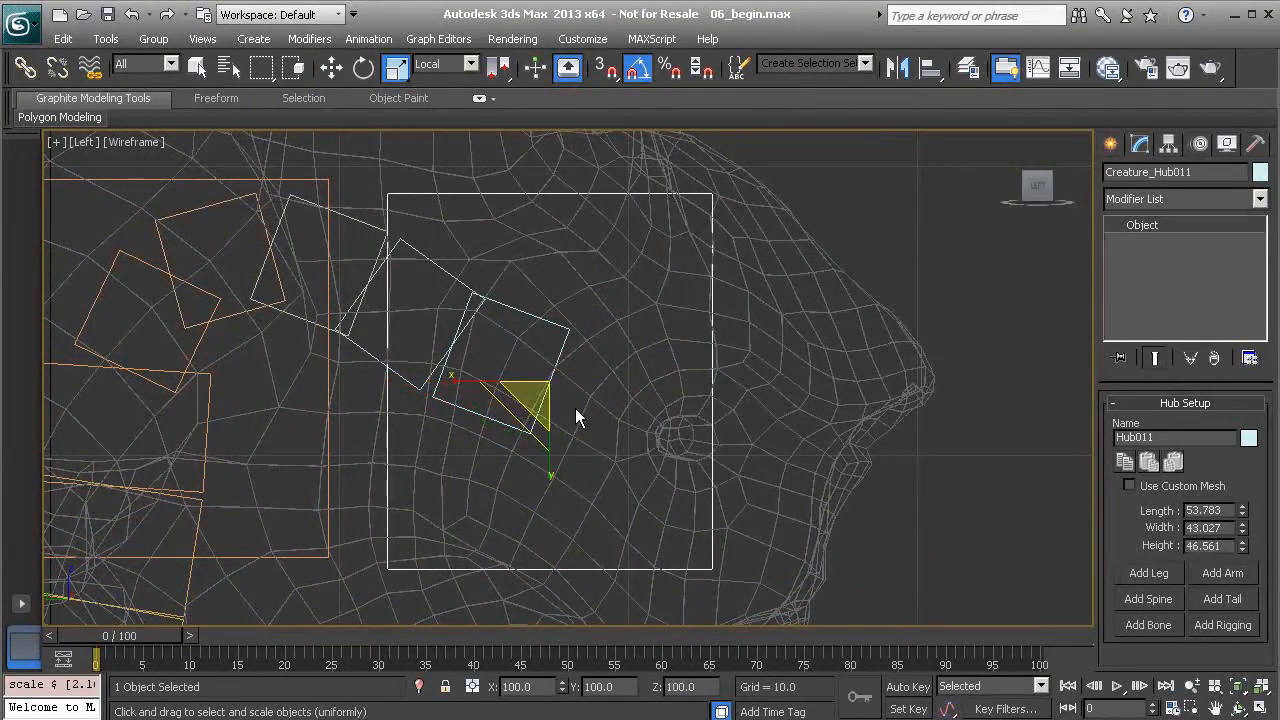
# - Reposition the head hub within the head outline and increase its height to about 51.6
pyautogui.press('w')
pyautogui.moveTo(575, 403)
pyautogui.mouseDown()
pyautogui.moveTo(676, 446)
pyautogui.moveTo(705, 437)
pyautogui.moveTo(559, 403)
pyautogui.mouseUp()
pyautogui.scroll(-2, 670, 342)
pyautogui.press('r')
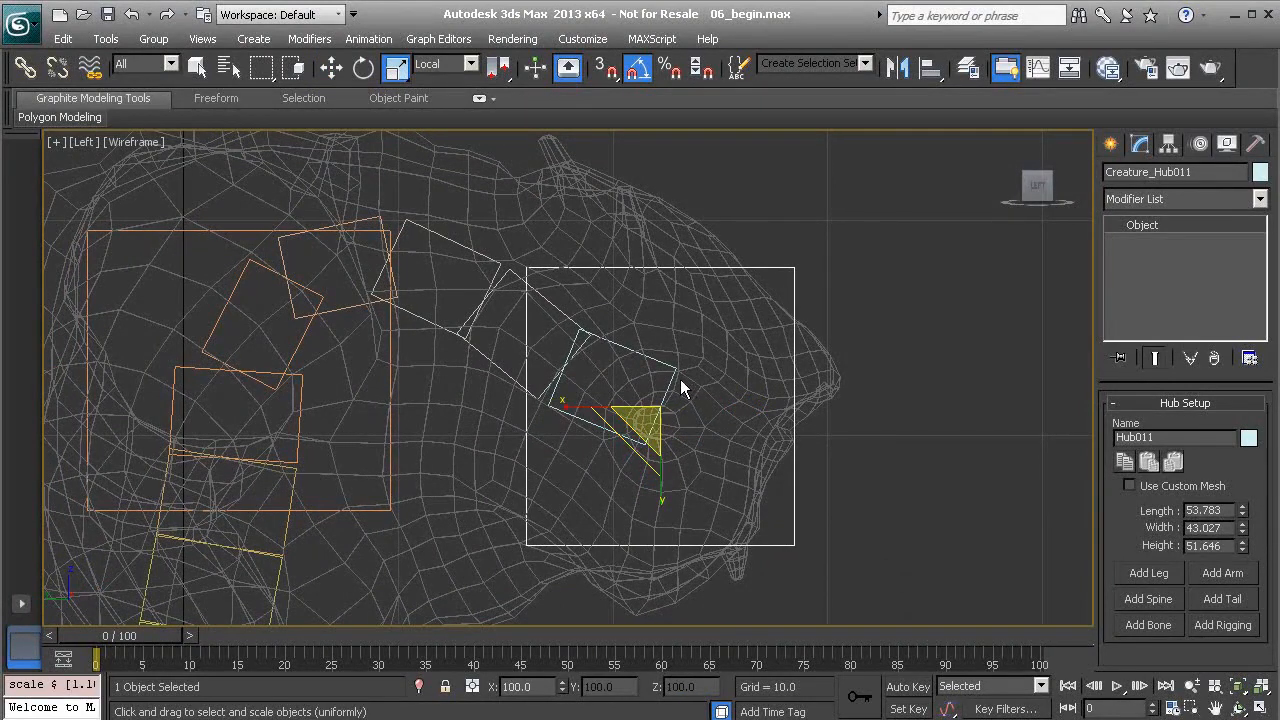
# - Return to a maximized Perspective view and widen the head hub to about 49.9
pyautogui.hotkey('alt', 'w')
pyautogui.rightClick(632, 442)
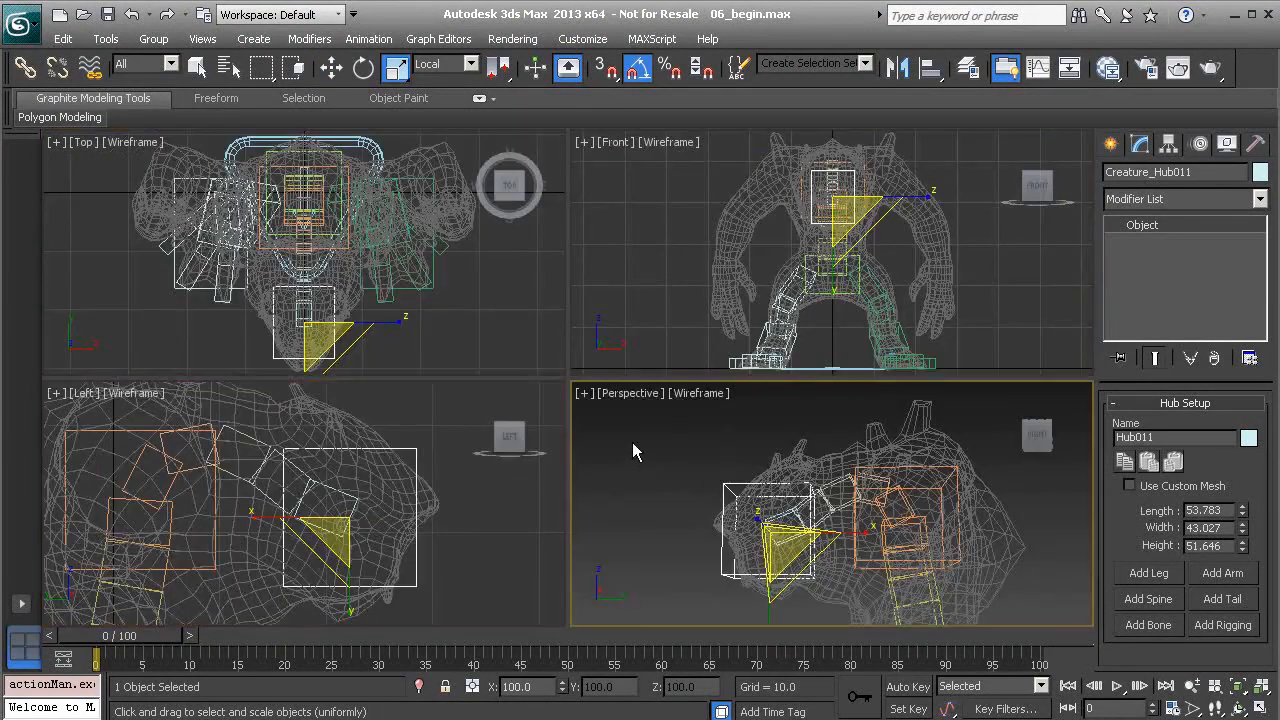
pyautogui.hotkey('alt', 'w')
pyautogui.keyDown('alt'); pyautogui.moveTo(549, 444); pyautogui.dragTo(597, 420, button='middle'); pyautogui.keyUp('alt')
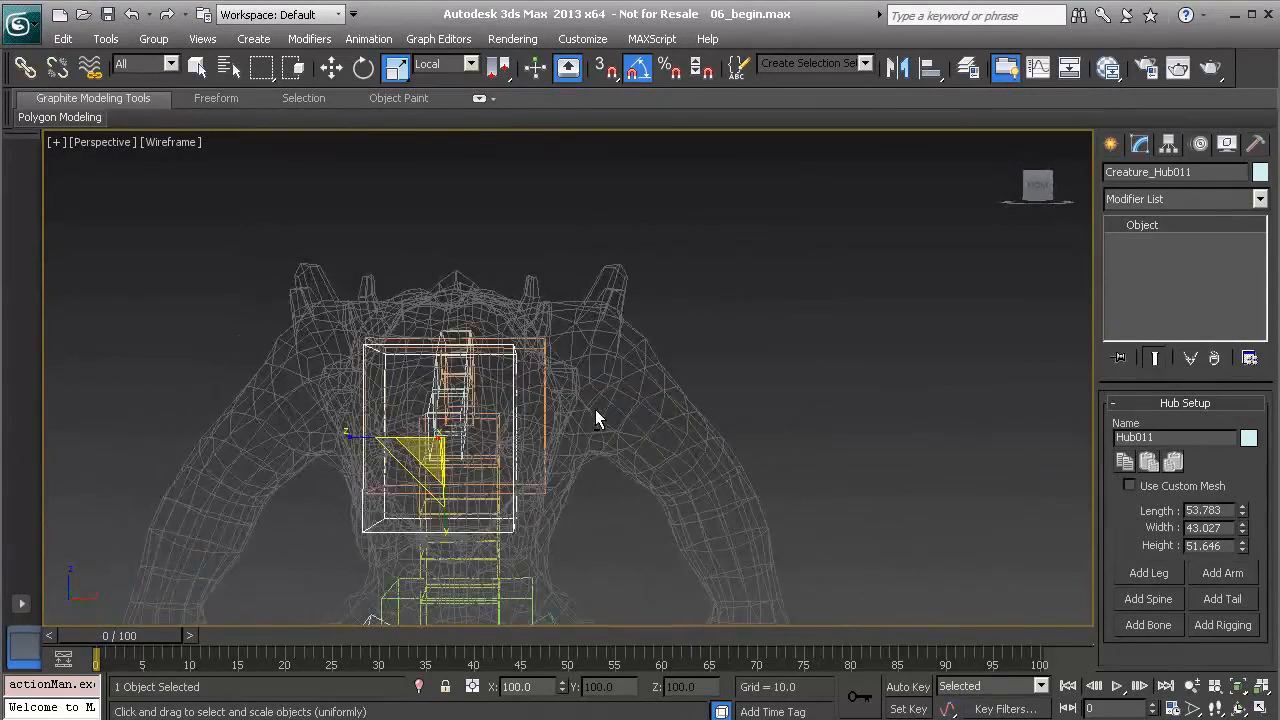
pyautogui.moveTo(345, 436); pyautogui.dragTo(337, 434)
# - Select the neck bones between the chest and head hubs, scale them wider together, and clear the selection
pyautogui.keyDown('alt'); pyautogui.moveTo(337, 434); pyautogui.dragTo(526, 406, button='middle'); pyautogui.keyUp('alt')
pyautogui.click(510, 408)
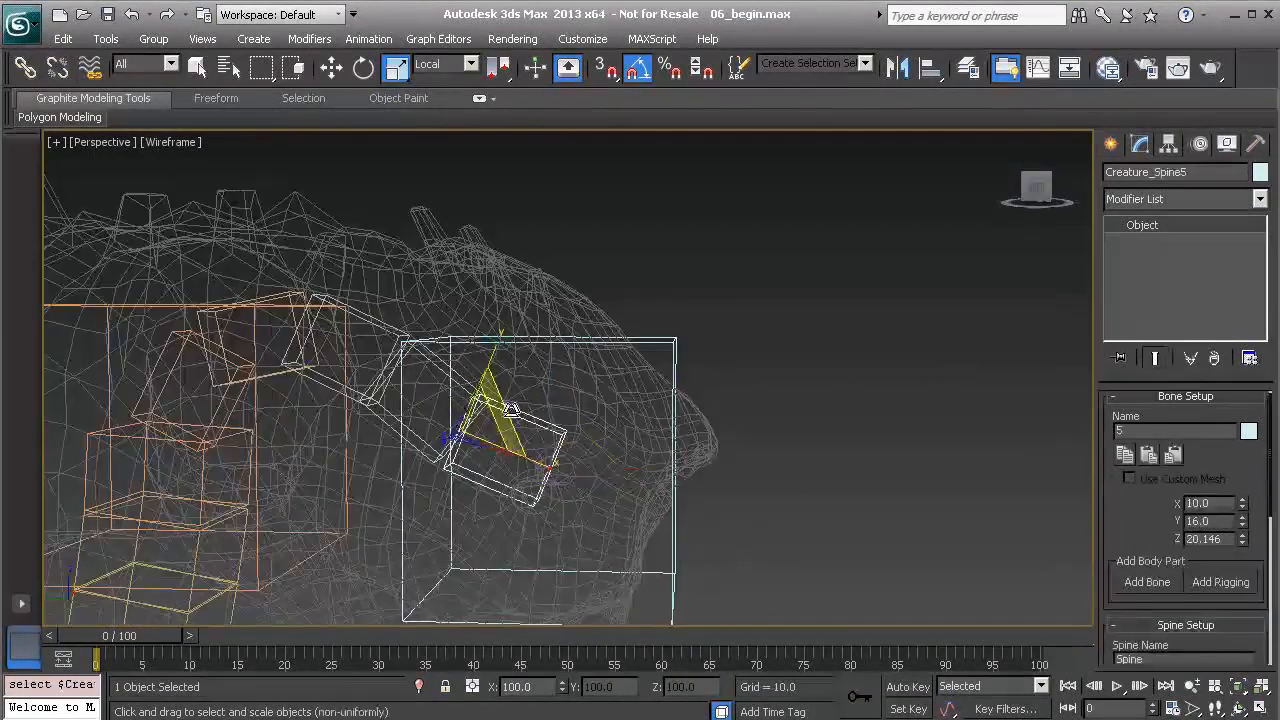
pyautogui.keyDown('ctrl'); pyautogui.click(435, 372); pyautogui.keyUp('ctrl')
pyautogui.keyDown('ctrl'); pyautogui.click(367, 319); pyautogui.keyUp('ctrl')
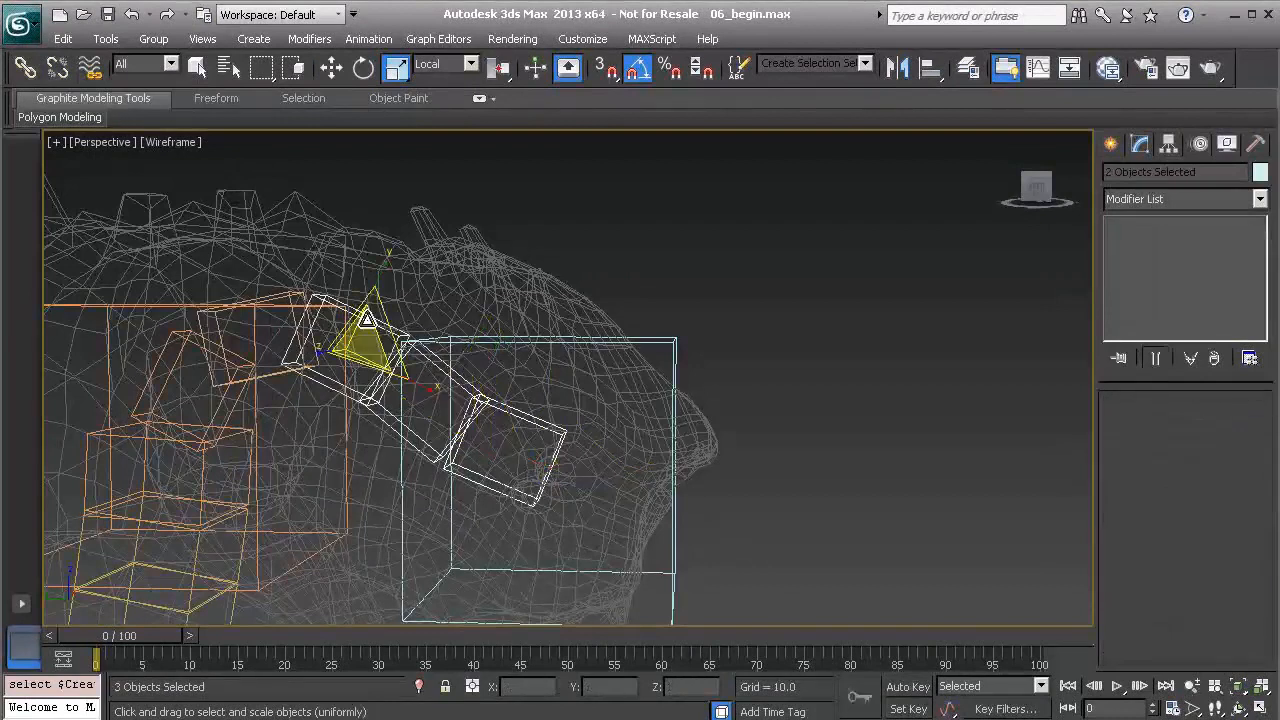
pyautogui.keyDown('ctrl'); pyautogui.click(266, 377); pyautogui.keyUp('ctrl')
pyautogui.keyDown('ctrl'); pyautogui.click(238, 391); pyautogui.keyUp('ctrl')
pyautogui.keyDown('alt'); pyautogui.moveTo(266, 392); pyautogui.dragTo(107, 377, button='middle'); pyautogui.keyUp('alt')
pyautogui.moveTo(248, 396); pyautogui.dragTo(181, 392)
pyautogui.keyDown('alt'); pyautogui.moveTo(181, 392); pyautogui.dragTo(597, 355, button='middle'); pyautogui.keyUp('alt')
pyautogui.click(645, 268)
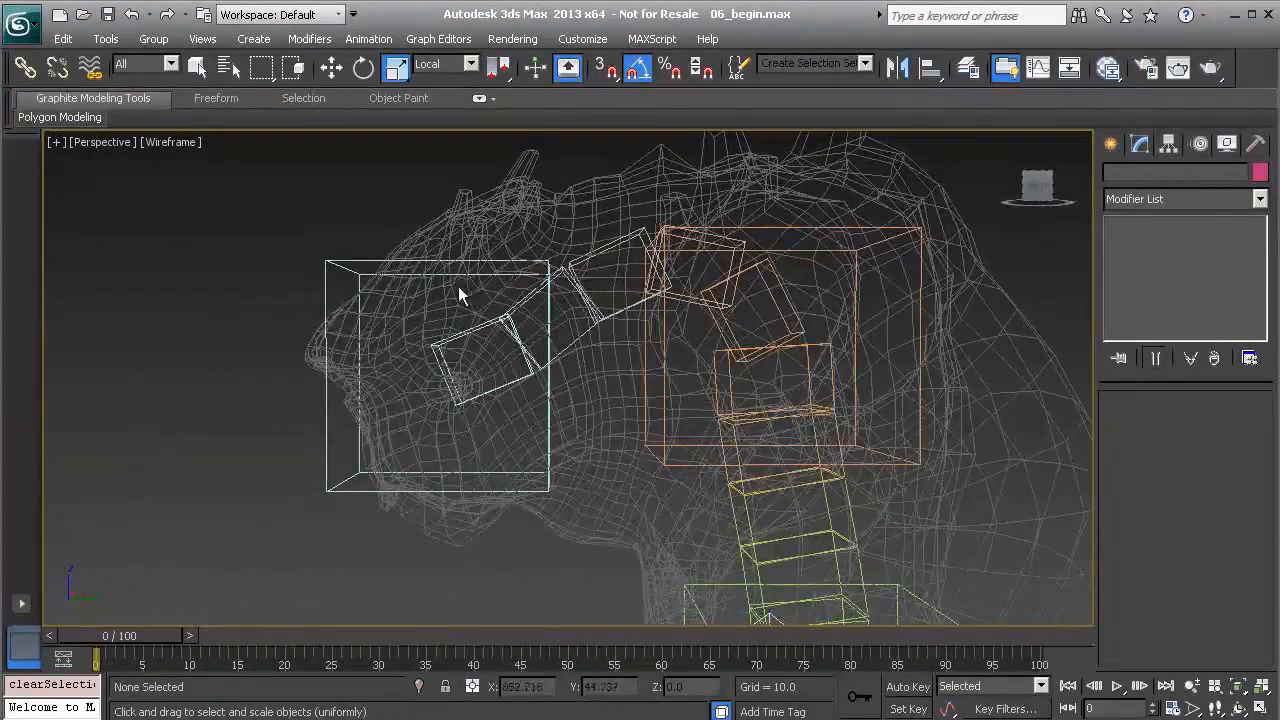
# - Test the neck's movement by rotating the head hub, undoing each rotation
pyautogui.click(438, 263)
pyautogui.keyDown('alt'); pyautogui.moveTo(438, 335); pyautogui.dragTo(543, 345, button='middle'); pyautogui.keyUp('alt')
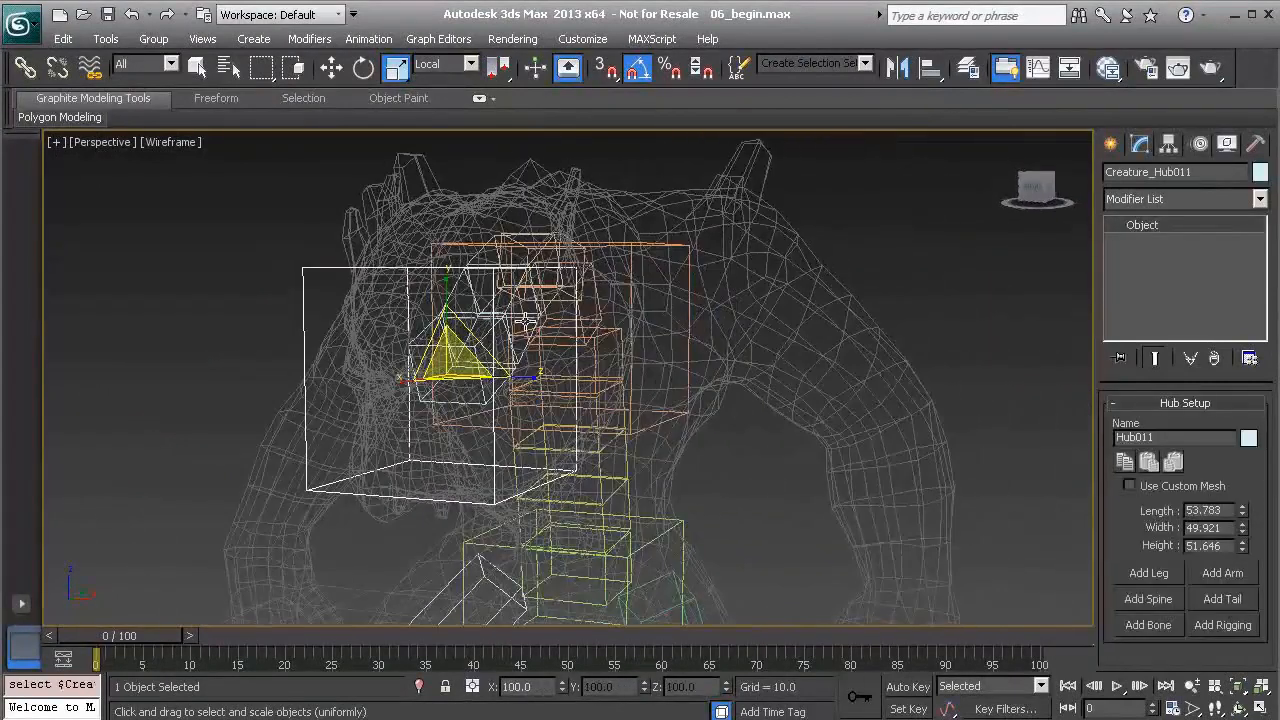
pyautogui.press('e')
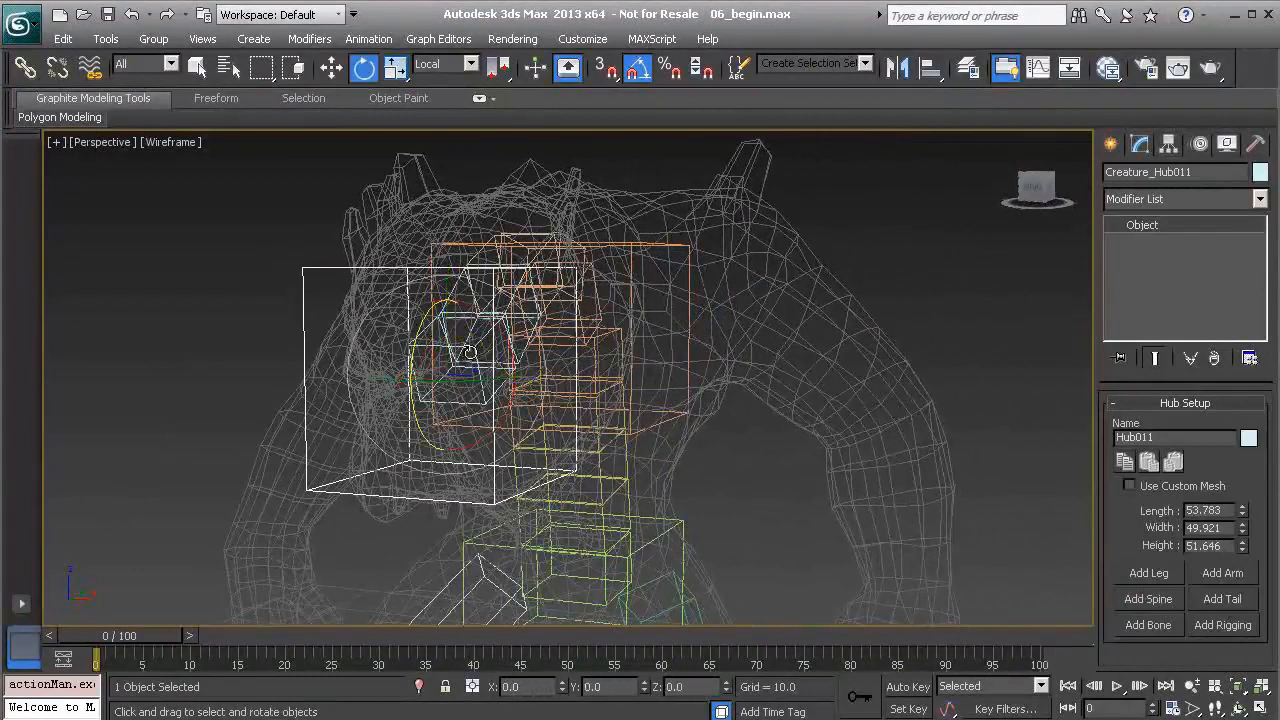
pyautogui.keyDown('alt'); pyautogui.moveTo(470, 349); pyautogui.dragTo(507, 341, button='middle'); pyautogui.keyUp('alt')
pyautogui.moveTo(507, 341)
pyautogui.mouseDown()
pyautogui.moveTo(461, 308)
pyautogui.moveTo(416, 347)
pyautogui.moveTo(455, 320)
pyautogui.moveTo(498, 340)
pyautogui.mouseUp()
pyautogui.hotkey('ctrl', 'z')
pyautogui.keyDown('alt'); pyautogui.moveTo(481, 338); pyautogui.dragTo(428, 355, button='middle'); pyautogui.keyUp('alt')
pyautogui.moveTo(460, 355); pyautogui.dragTo(398, 352)
pyautogui.hotkey('ctrl', 'z')
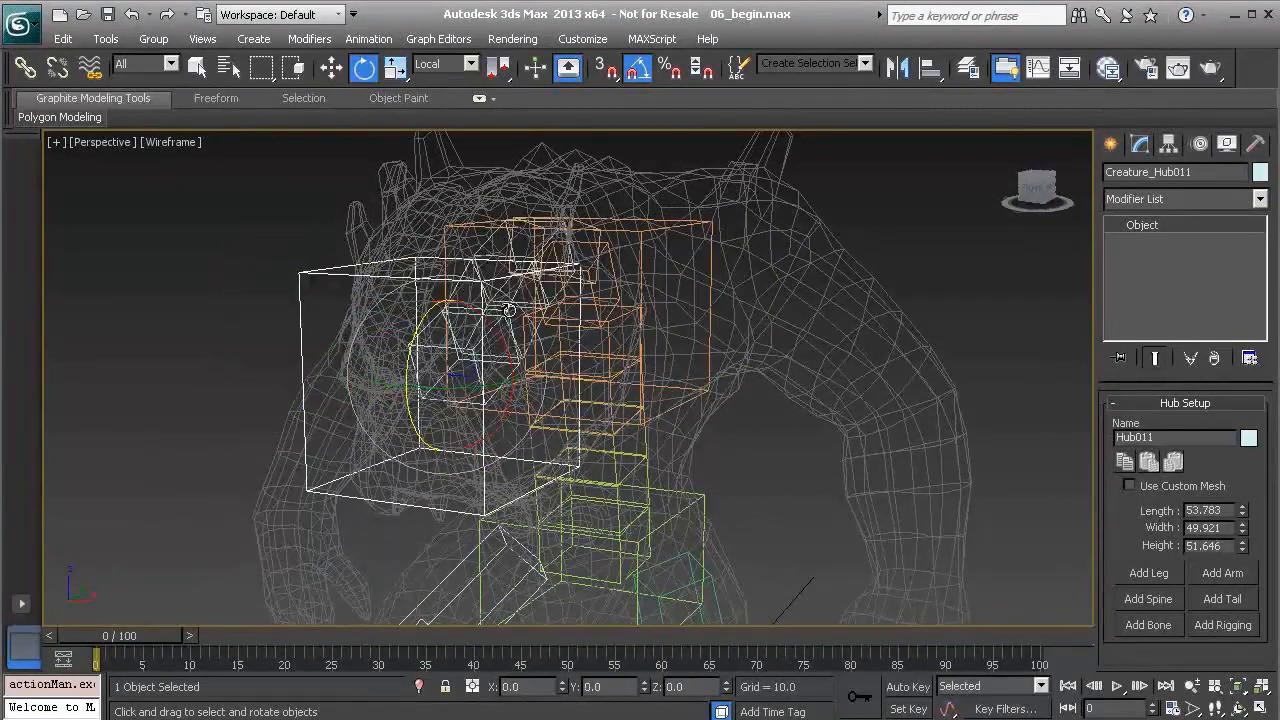
# - Rotate the head hub again to check how the neck follows, undoing both rotations
pyautogui.moveTo(456, 345); pyautogui.dragTo(538, 324)
pyautogui.hotkey('ctrl', 'z')
pyautogui.moveTo(487, 368); pyautogui.dragTo(490, 356)
pyautogui.hotkey('ctrl', 'z')
pyautogui.keyDown('alt'); pyautogui.moveTo(480, 350); pyautogui.dragTo(445, 363, button='middle'); pyautogui.keyUp('alt')
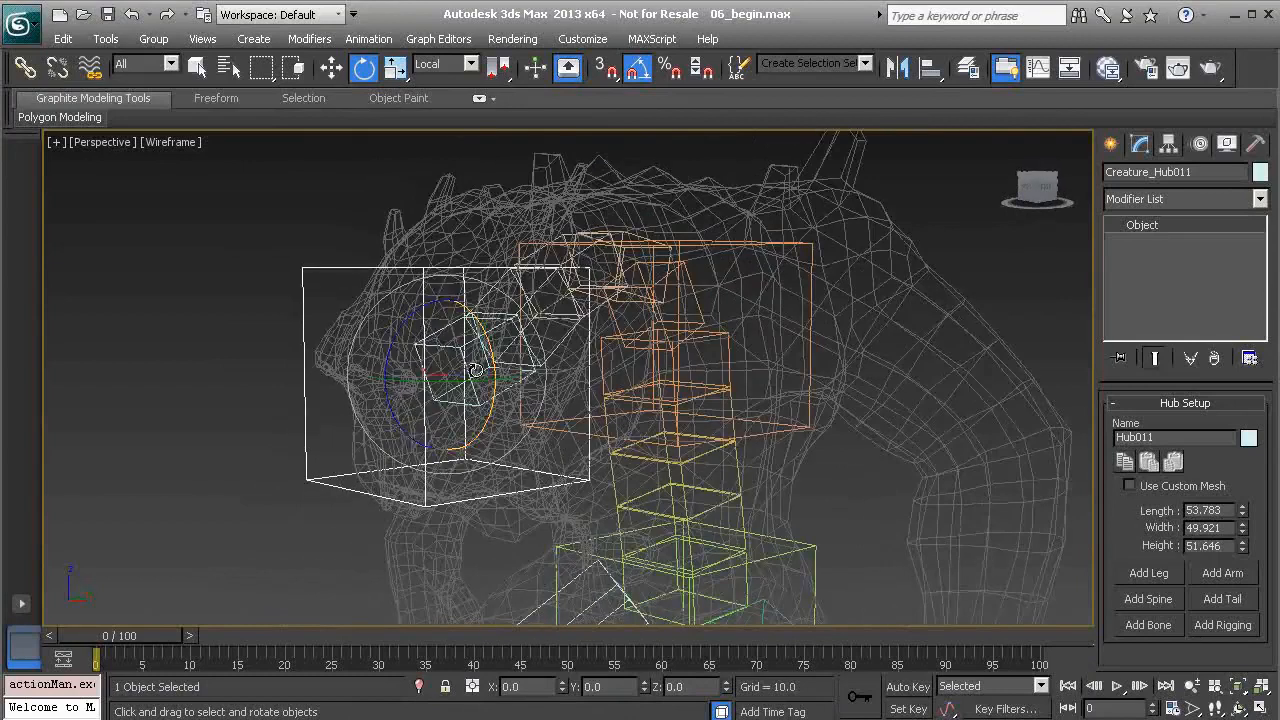
pyautogui.keyDown('alt'); pyautogui.moveTo(452, 312); pyautogui.dragTo(553, 362, button='middle'); pyautogui.keyUp('alt')
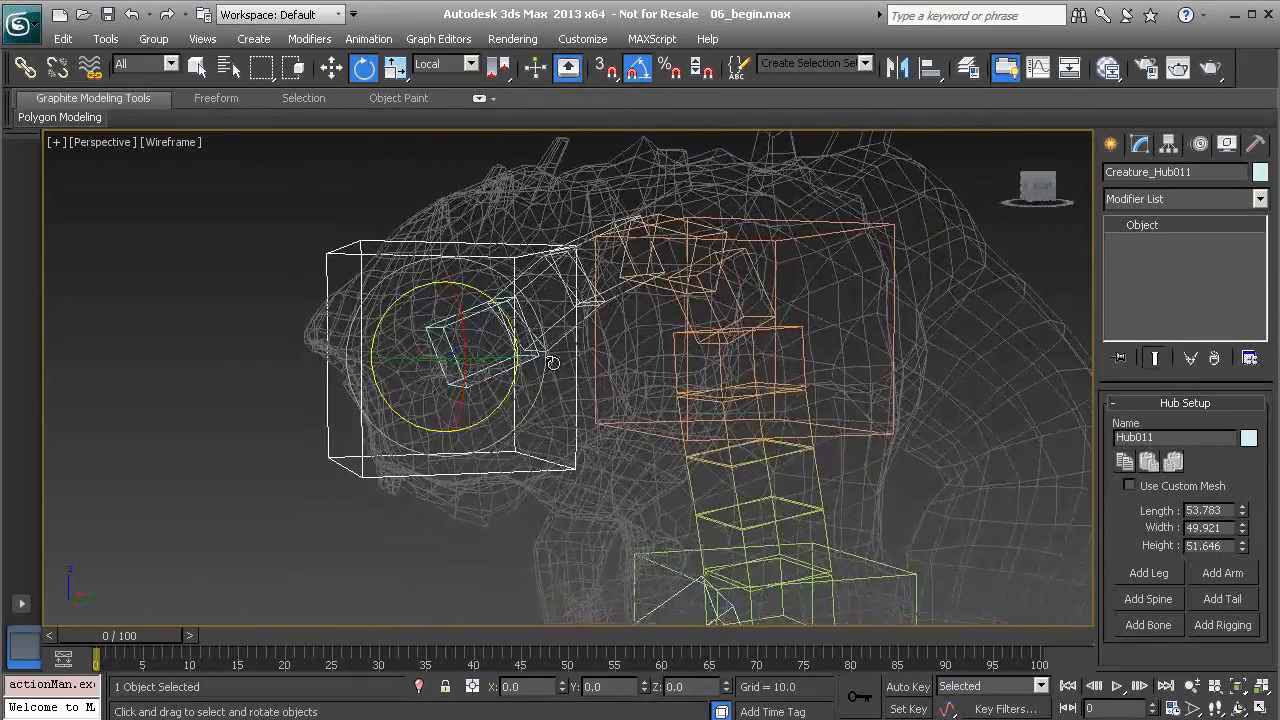
# - Add an extra bone to the head hub and size it to about X 22.8, Y 12.9, Z 20.8
pyautogui.click(1144, 625)
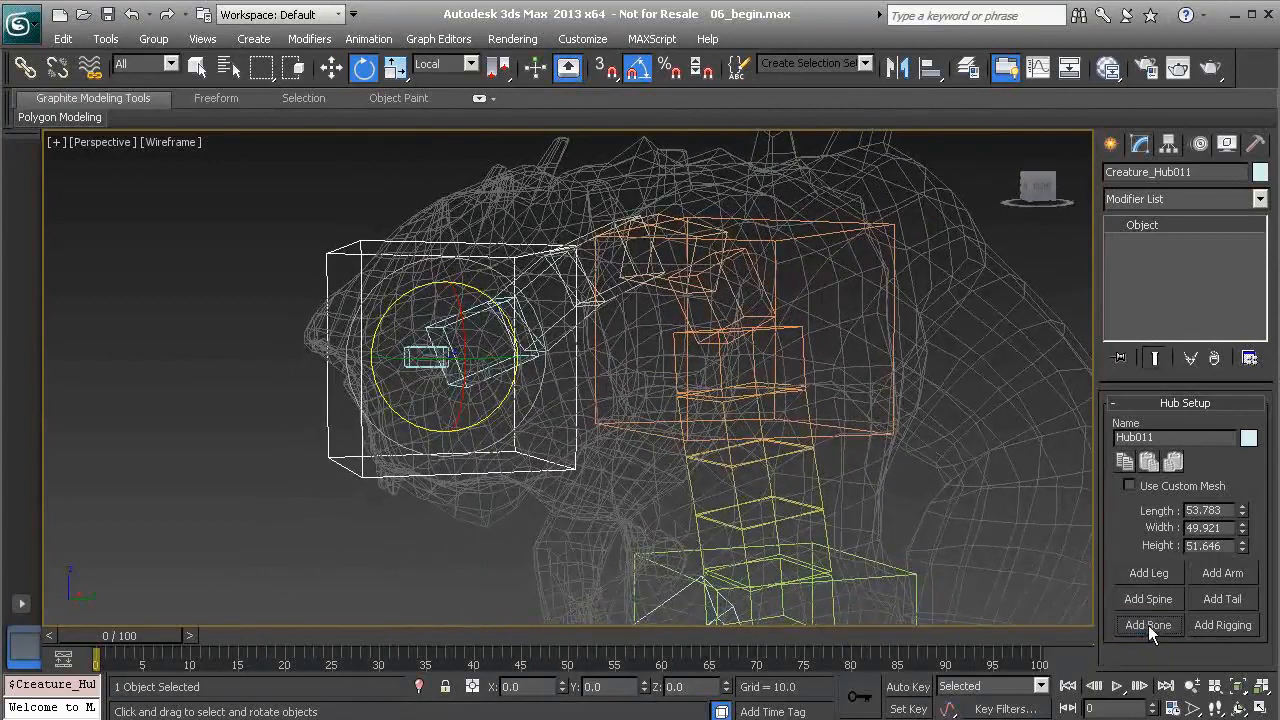
pyautogui.click(420, 369)
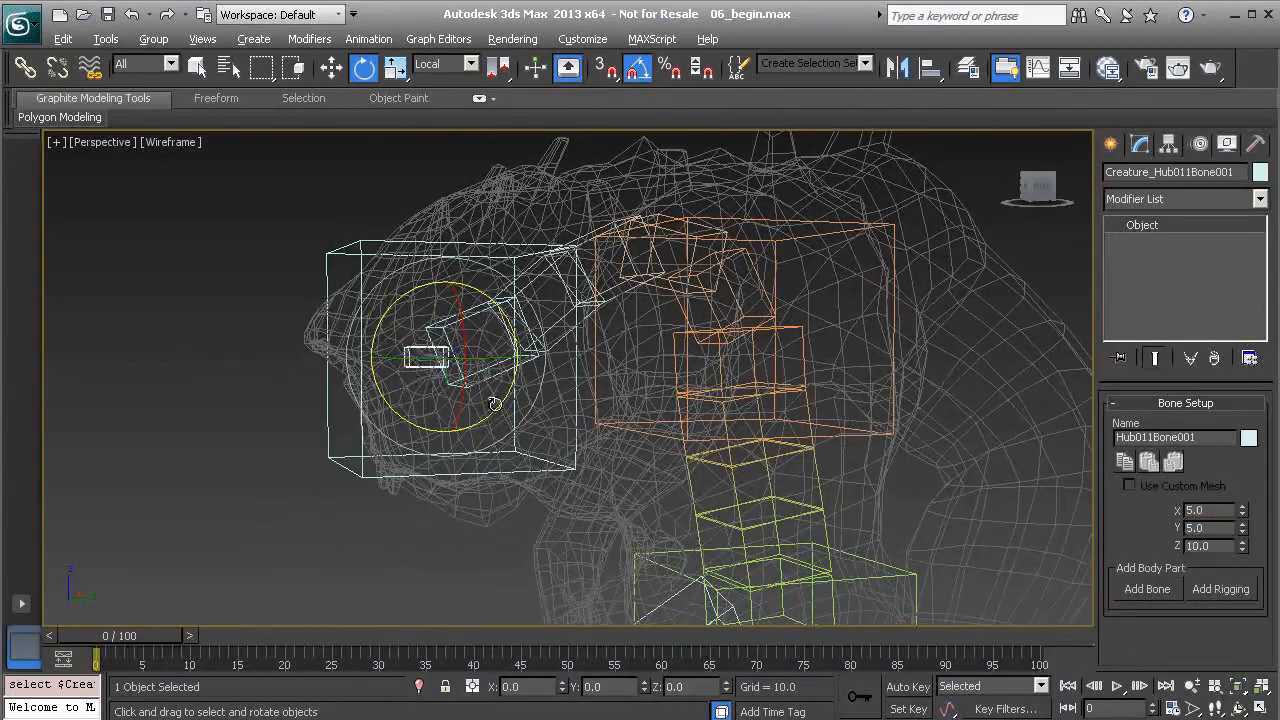
pyautogui.keyDown('alt'); pyautogui.moveTo(482, 401); pyautogui.dragTo(489, 399, button='middle'); pyautogui.keyUp('alt')
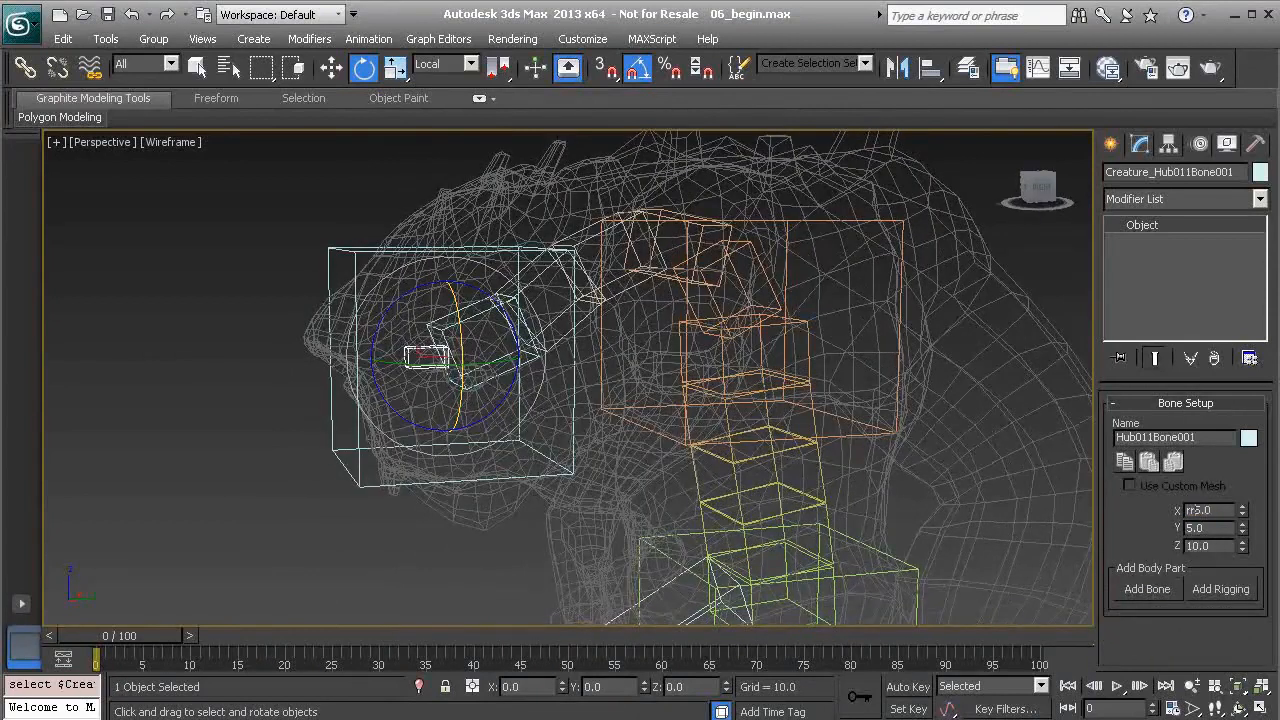
pyautogui.keyDown('alt'); pyautogui.moveTo(450, 357); pyautogui.dragTo(487, 391, button='middle'); pyautogui.keyUp('alt')
pyautogui.scroll(5, 430, 360)
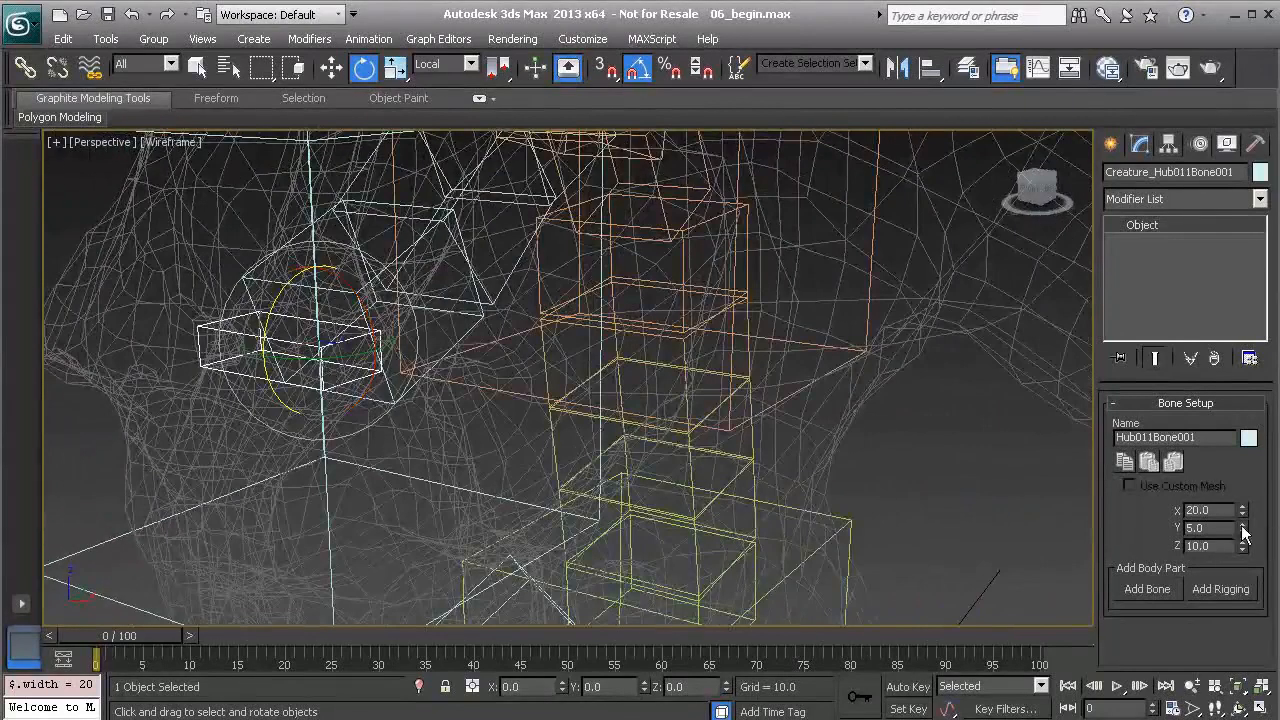
pyautogui.moveTo(1243, 517); pyautogui.dragTo(1237, 373)
pyautogui.moveTo(1243, 547); pyautogui.dragTo(1224, 435)
pyautogui.keyDown('alt'); pyautogui.moveTo(211, 294); pyautogui.dragTo(449, 369, button='middle'); pyautogui.keyUp('alt')
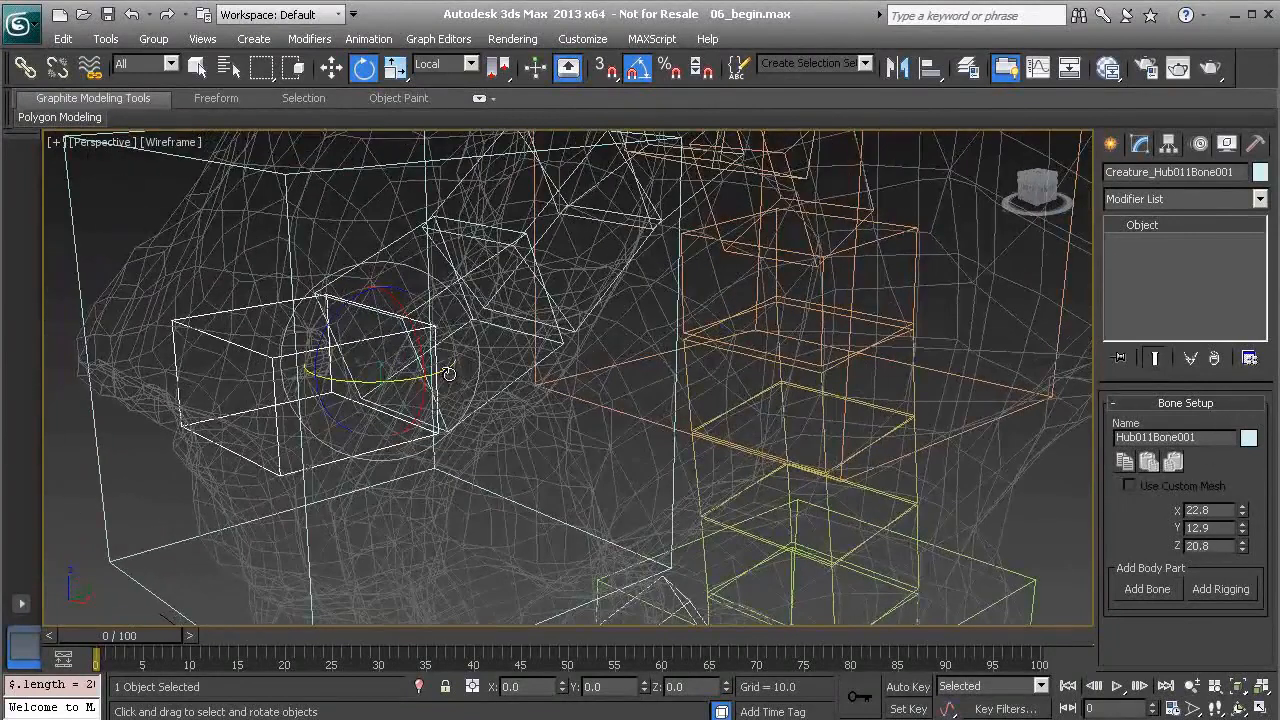
# - Scale the head hub's extra bone to about X 32.4, Y 37.2, Z 29.6
pyautogui.press('r')
pyautogui.moveTo(374, 328); pyautogui.dragTo(382, 284)
pyautogui.keyDown('alt'); pyautogui.moveTo(450, 385); pyautogui.dragTo(495, 455, button='middle'); pyautogui.keyUp('alt')
pyautogui.scroll(-4, 420, 370)
pyautogui.moveTo(496, 474); pyautogui.dragTo(486, 552)
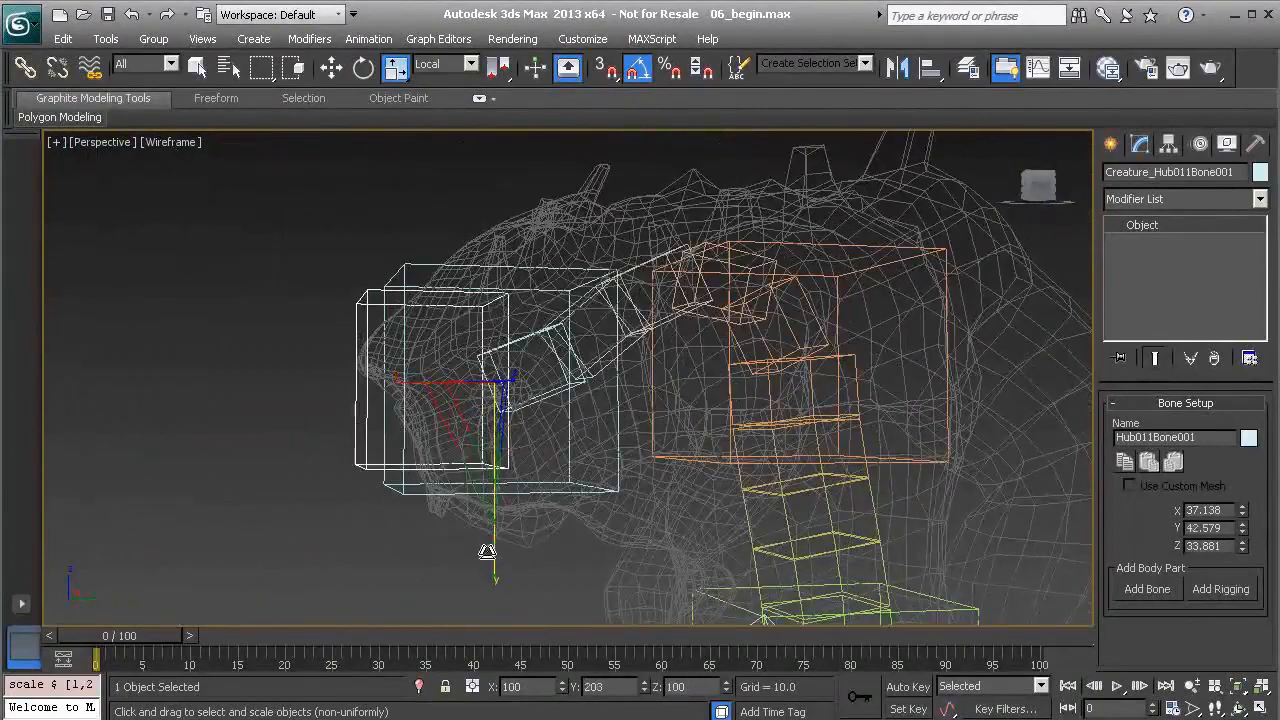
pyautogui.keyDown('alt'); pyautogui.moveTo(457, 414); pyautogui.dragTo(500, 434, button='middle'); pyautogui.keyUp('alt')
pyautogui.moveTo(486, 371)
pyautogui.mouseDown()
pyautogui.moveTo(466, 366)
pyautogui.moveTo(480, 375)
pyautogui.mouseUp()
pyautogui.keyDown('alt'); pyautogui.moveTo(480, 375); pyautogui.dragTo(515, 386, button='middle'); pyautogui.keyUp('alt')
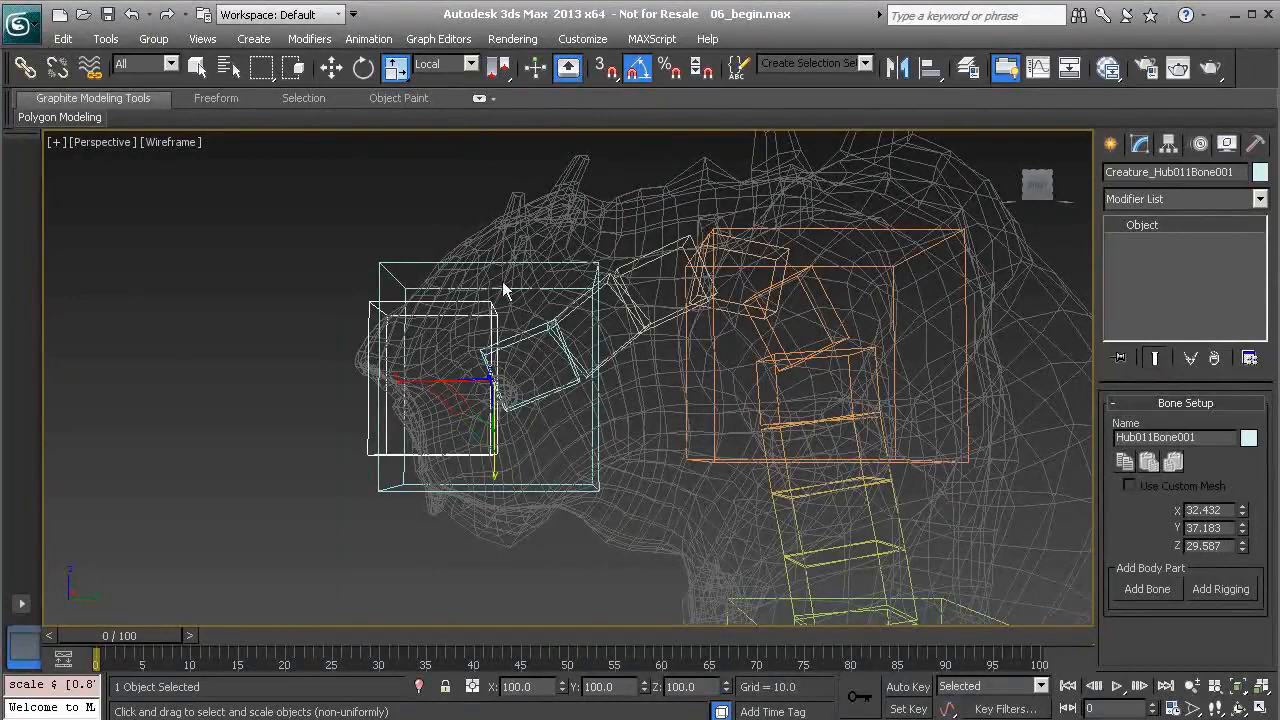
# - Select the head hub, test moving it with its extra bone attached, and undo the move
pyautogui.click(507, 263)
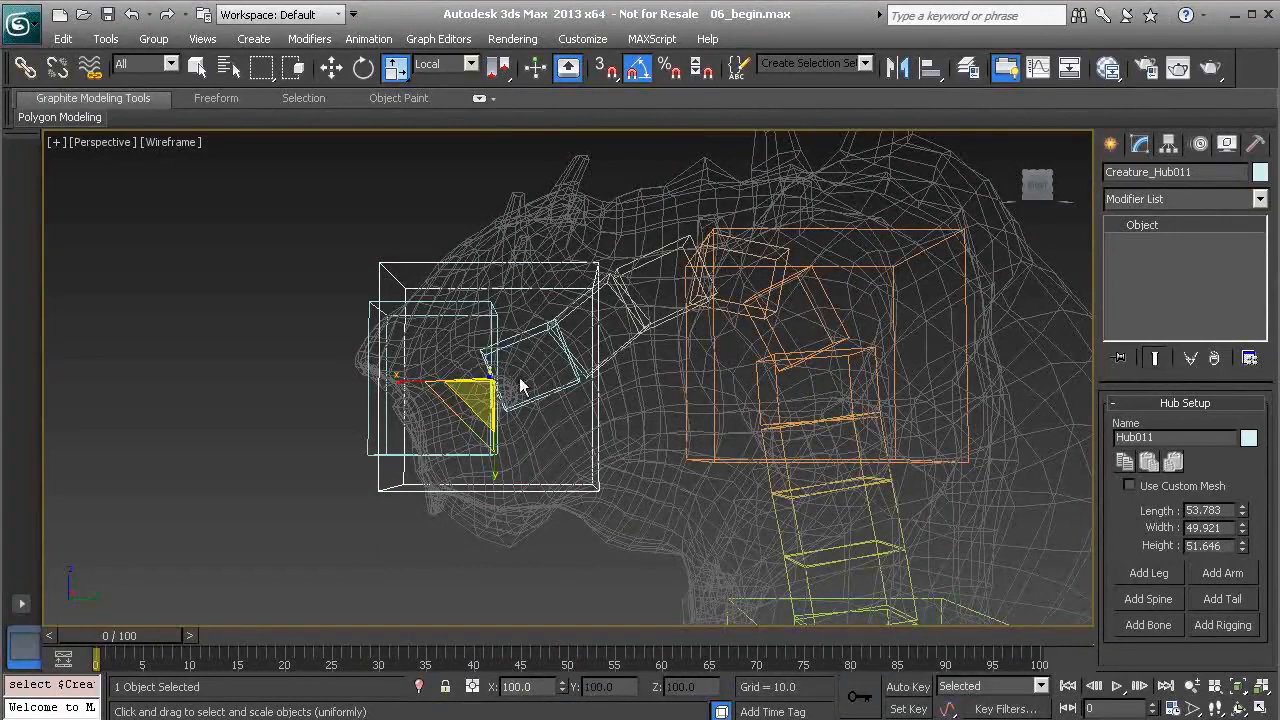
pyautogui.keyDown('alt'); pyautogui.moveTo(490, 362); pyautogui.dragTo(600, 380, button='middle'); pyautogui.keyUp('alt')
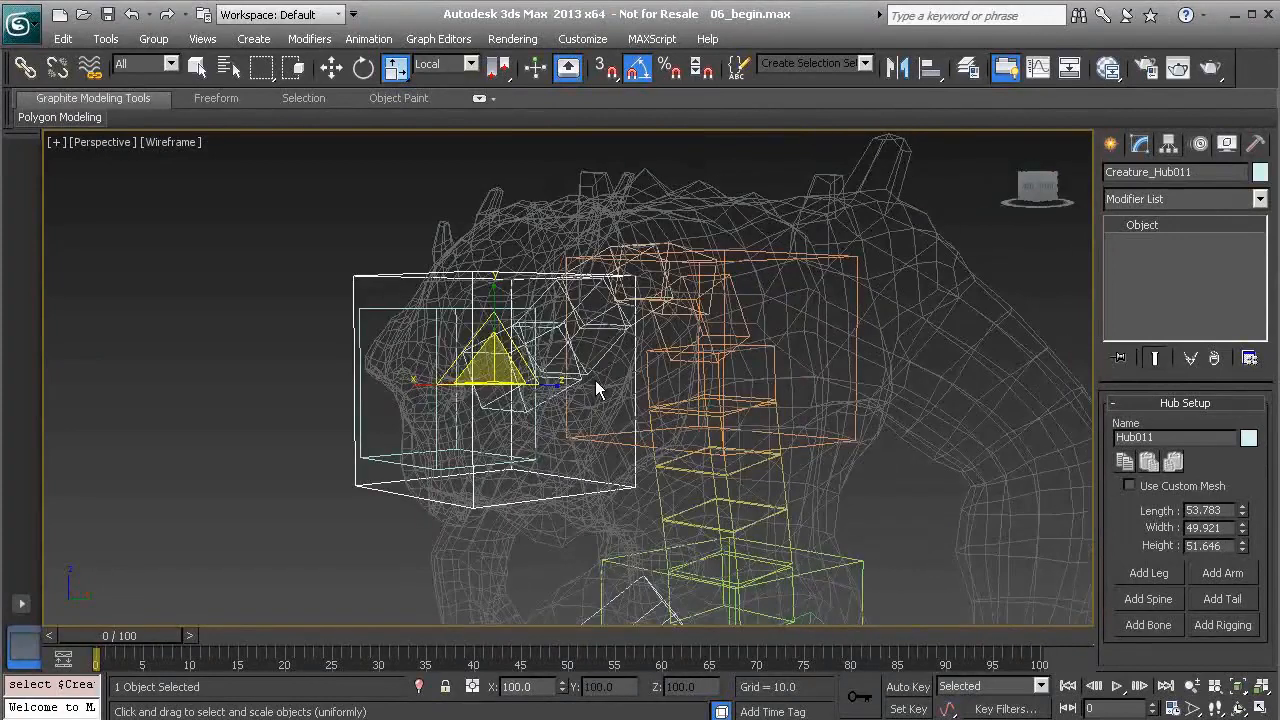
pyautogui.press('w')
pyautogui.keyDown('alt'); pyautogui.moveTo(494, 430); pyautogui.dragTo(531, 426, button='middle'); pyautogui.keyUp('alt')
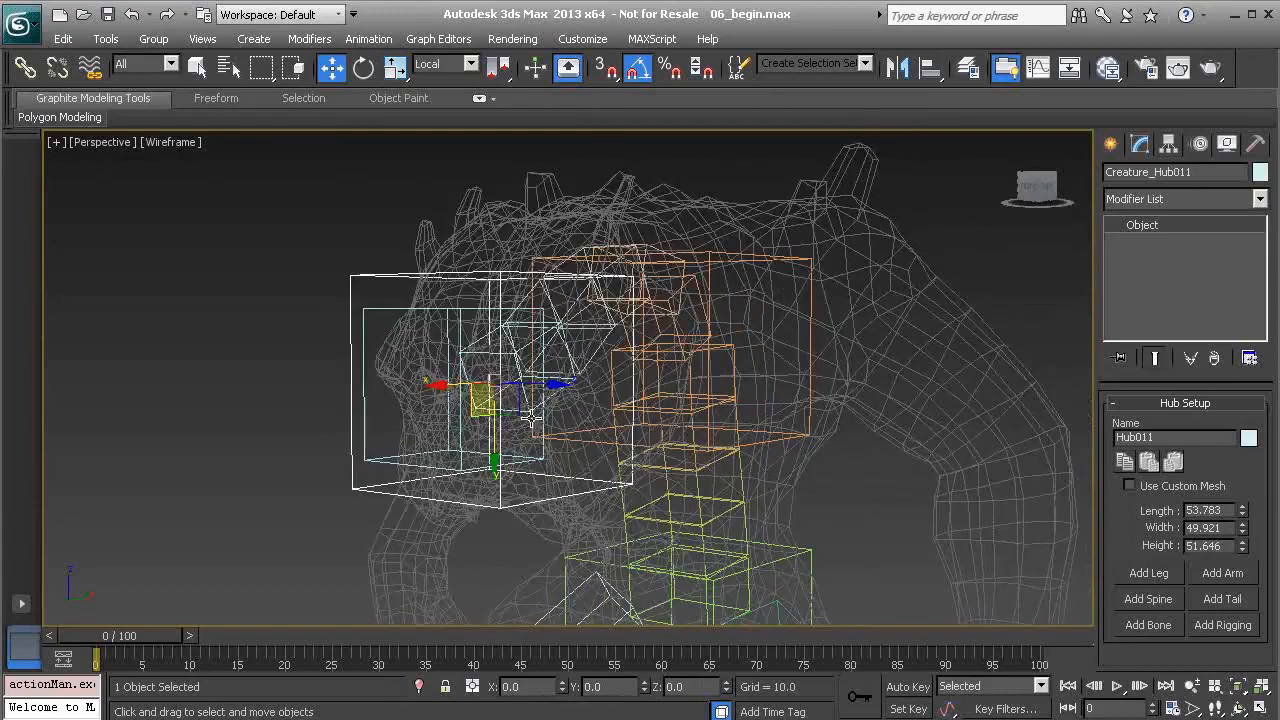
pyautogui.moveTo(524, 419); pyautogui.dragTo(567, 413)
pyautogui.hotkey('ctrl', 'z')
# - Test the rotation of the head hub's extra bone, and delete the bone
pyautogui.click(405, 304)
pyautogui.keyDown('alt'); pyautogui.moveTo(412, 350); pyautogui.dragTo(521, 358, button='middle'); pyautogui.keyUp('alt')
pyautogui.press('e')
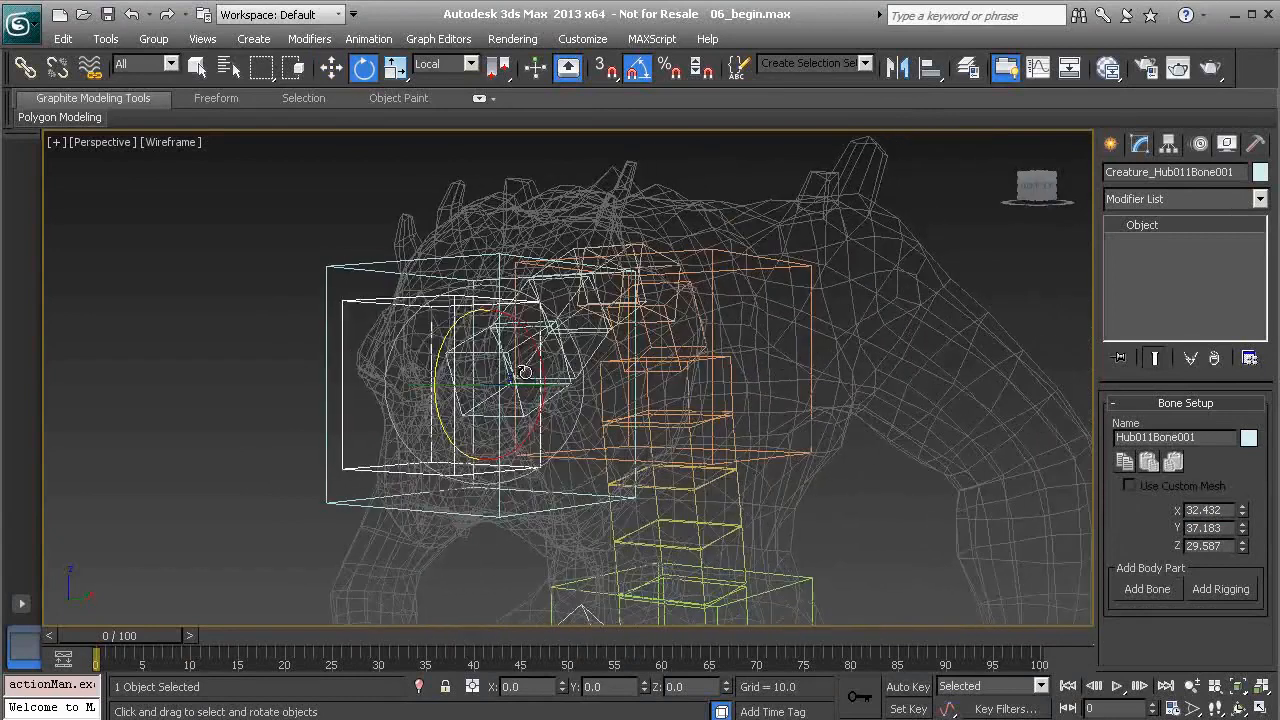
pyautogui.moveTo(523, 355); pyautogui.dragTo(527, 320)
pyautogui.keyDown('alt'); pyautogui.moveTo(577, 344); pyautogui.dragTo(490, 341, button='middle'); pyautogui.keyUp('alt')
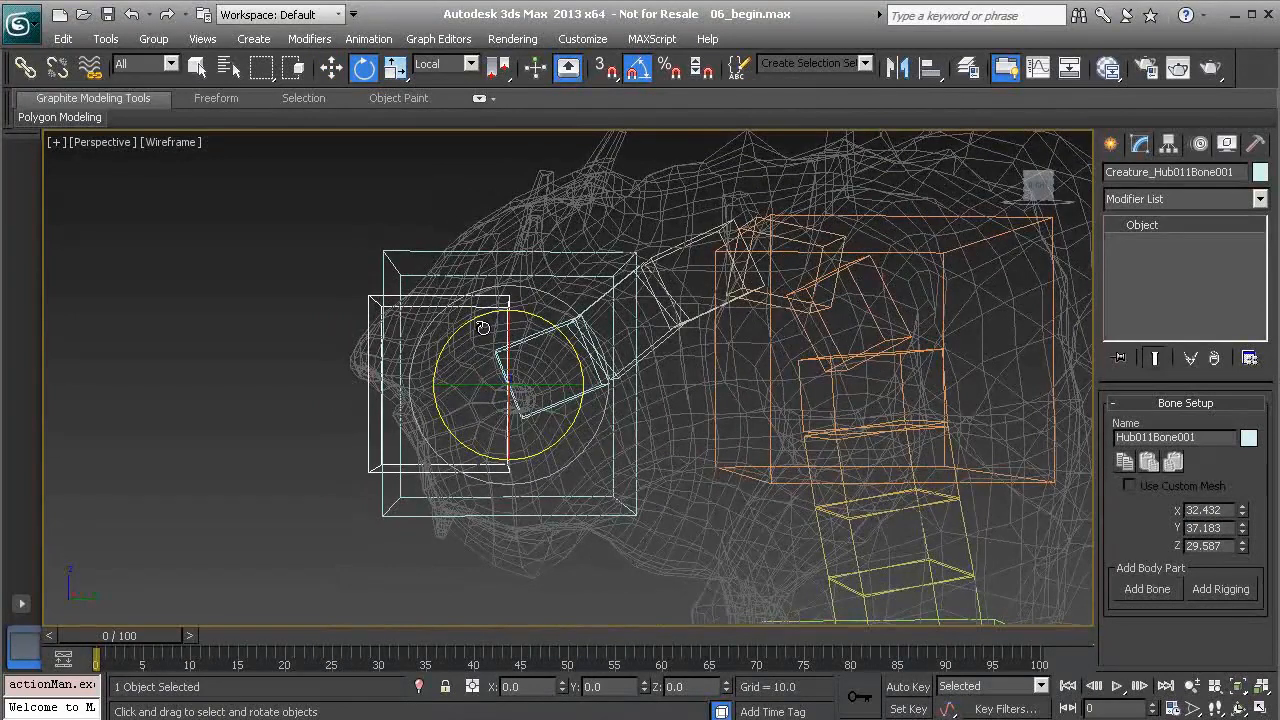
pyautogui.press('Delete')
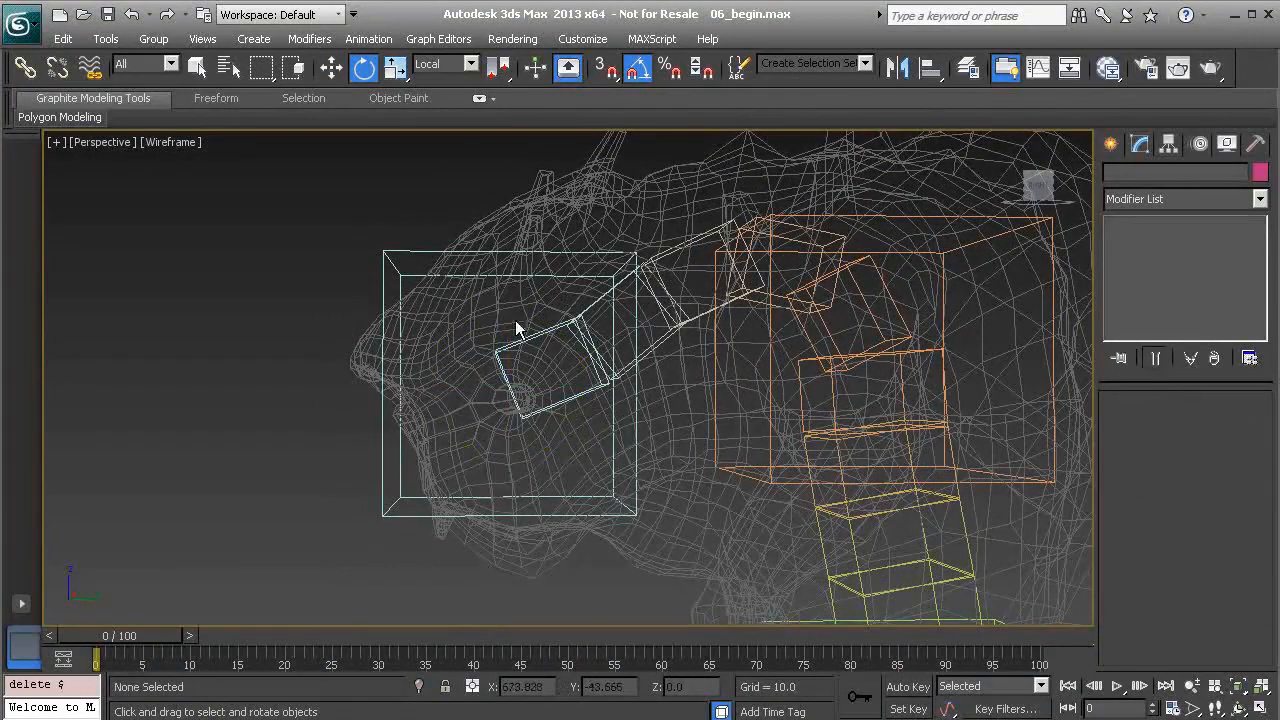
# - Select the head hub and test its rotation without the extra bone, cancelling the rotation
pyautogui.click(494, 248)
pyautogui.keyDown('alt'); pyautogui.moveTo(463, 281); pyautogui.dragTo(610, 287, button='middle'); pyautogui.keyUp('alt')
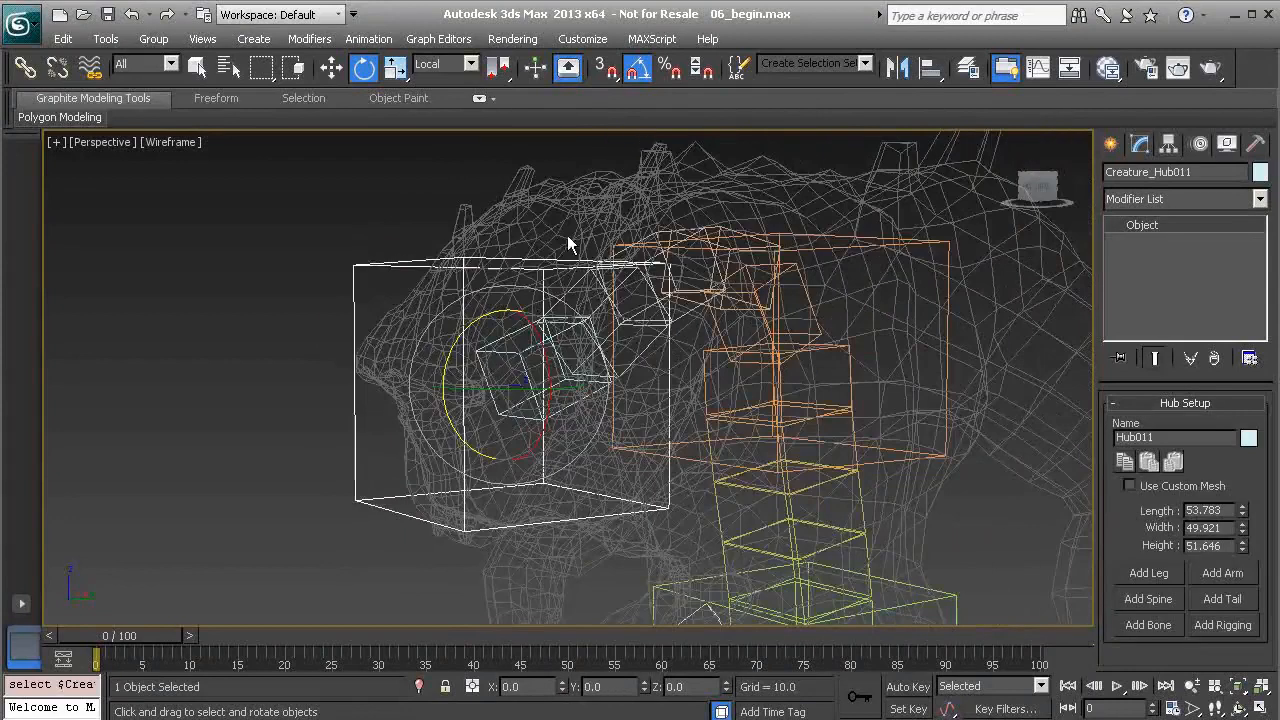
pyautogui.keyDown('alt'); pyautogui.moveTo(577, 343); pyautogui.dragTo(486, 336, button='middle'); pyautogui.keyUp('alt')
pyautogui.moveTo(486, 336); pyautogui.dragTo(423, 335)
pyautogui.keyDown('alt'); pyautogui.moveTo(510, 315); pyautogui.dragTo(503, 372, button='middle'); pyautogui.keyUp('alt')
pyautogui.moveTo(463, 357); pyautogui.dragTo(521, 330)
pyautogui.rightClick(521, 330)
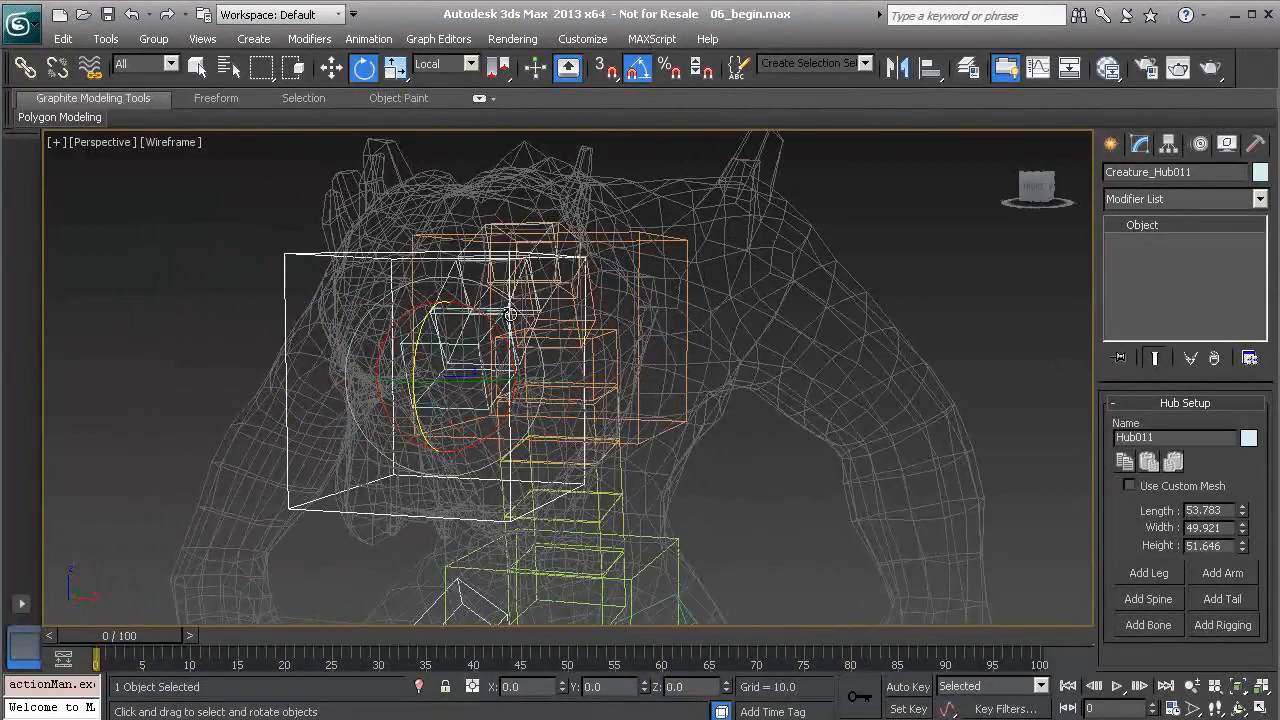
pyautogui.keyDown('alt'); pyautogui.moveTo(681, 320); pyautogui.dragTo(535, 303, button='middle'); pyautogui.keyUp('alt')
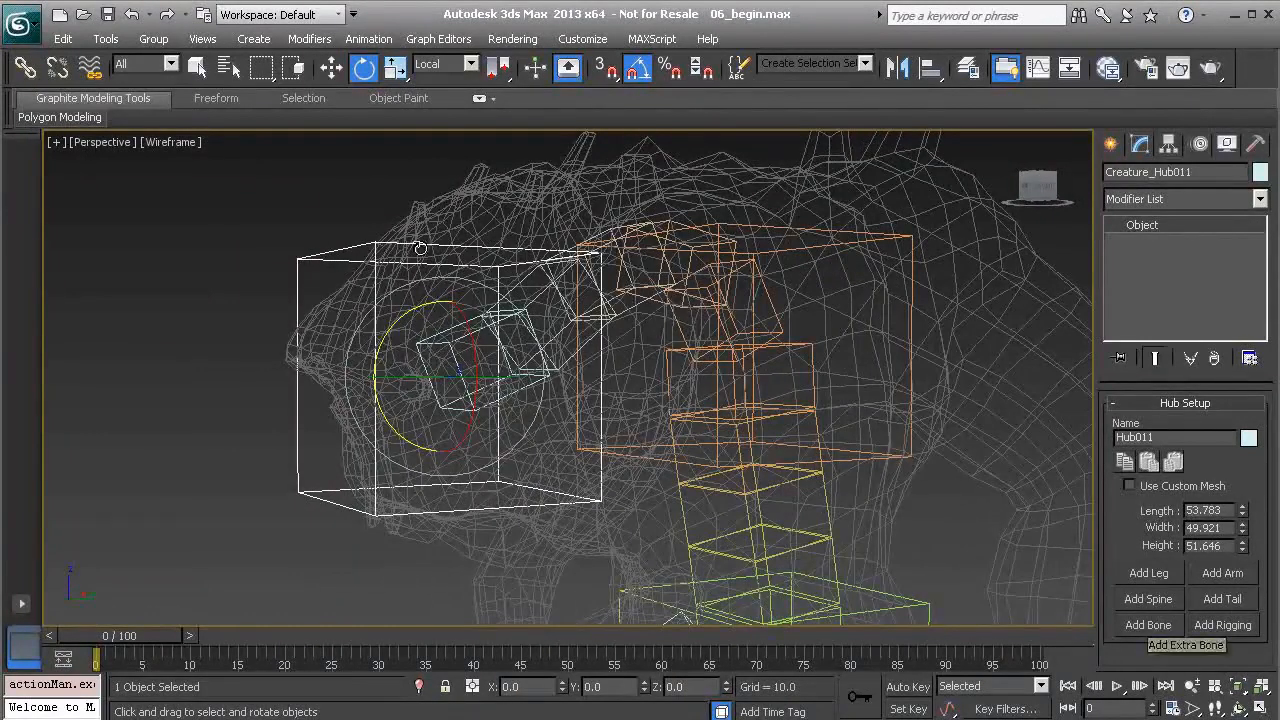
# - Select the chest hub and add an arm to it
pyautogui.keyDown('alt'); pyautogui.moveTo(487, 342); pyautogui.dragTo(685, 277, button='middle'); pyautogui.keyUp('alt')
pyautogui.click(628, 247)
pyautogui.keyDown('alt'); pyautogui.moveTo(628, 247); pyautogui.dragTo(651, 338, button='middle'); pyautogui.keyUp('alt')
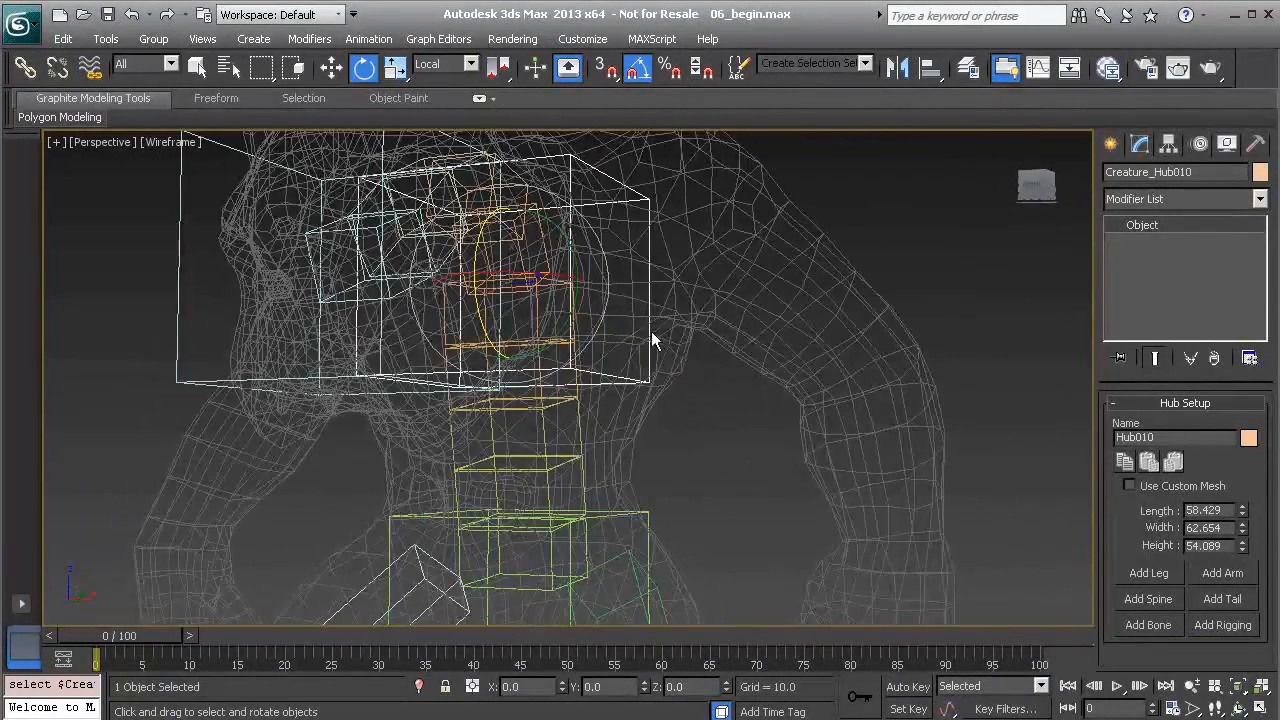
pyautogui.click(1223, 573)
pyautogui.keyDown('alt'); pyautogui.moveTo(830, 440); pyautogui.dragTo(628, 350, button='middle'); pyautogui.keyUp('alt')
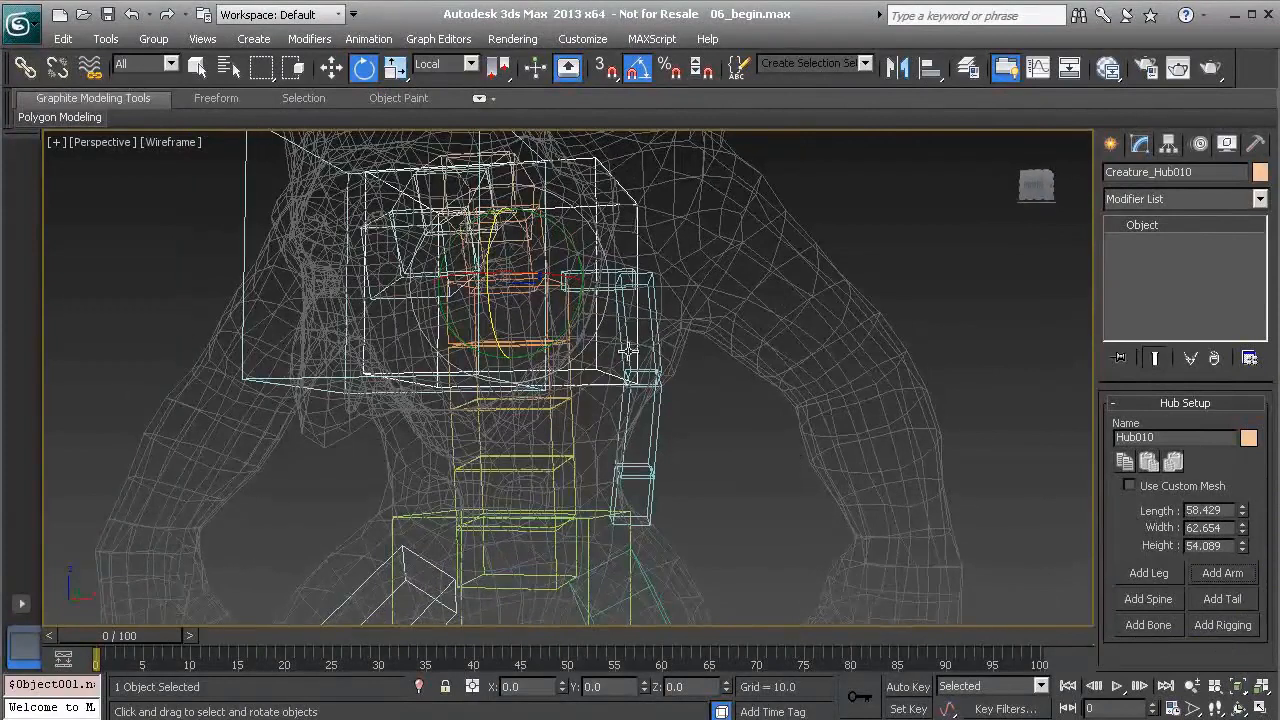
# - Move the new left arm's palm outward to the wrist of the creature mesh
pyautogui.click(649, 492)
pyautogui.scroll(-6, 691, 494)
pyautogui.keyDown('alt'); pyautogui.moveTo(690, 458); pyautogui.dragTo(666, 474, button='middle'); pyautogui.keyUp('alt')
pyautogui.press('w')
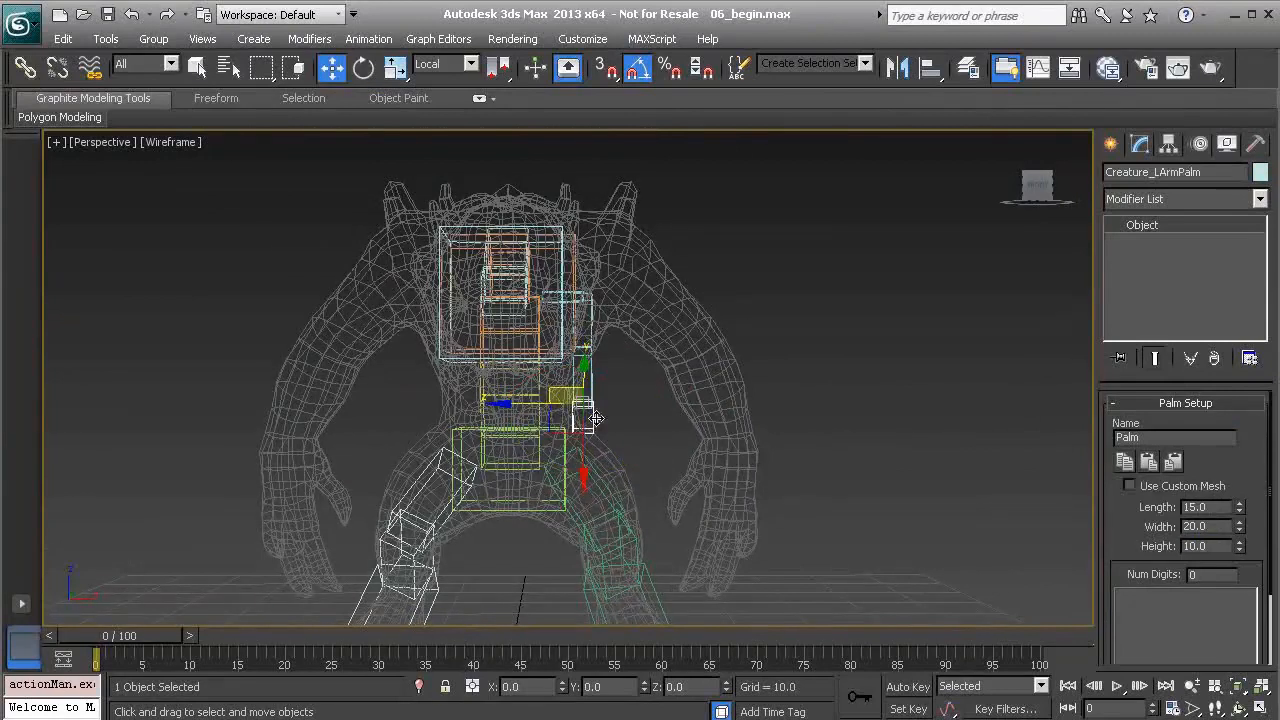
pyautogui.moveTo(566, 424); pyautogui.dragTo(690, 478)
# - Move the left forearm bone so its upper joint sits inside the mesh's elbow
pyautogui.click(662, 403)
pyautogui.keyDown('alt'); pyautogui.moveTo(662, 404); pyautogui.dragTo(677, 422, button='middle'); pyautogui.keyUp('alt')
pyautogui.moveTo(655, 429); pyautogui.dragTo(696, 400)
pyautogui.keyDown('alt'); pyautogui.moveTo(695, 399); pyautogui.dragTo(692, 370, button='middle'); pyautogui.keyUp('alt')
pyautogui.moveTo(692, 370); pyautogui.dragTo(675, 390)
pyautogui.keyDown('alt'); pyautogui.moveTo(675, 390); pyautogui.dragTo(728, 383, button='middle'); pyautogui.keyUp('alt')
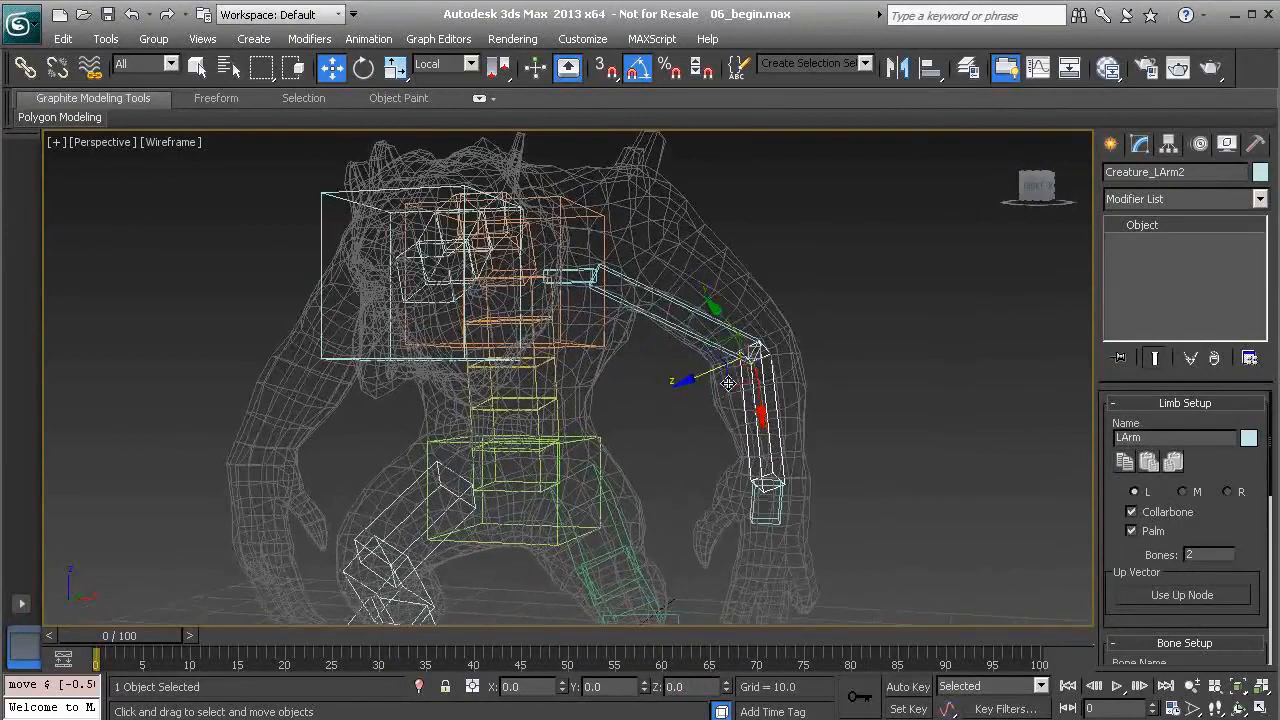
# - Reposition the left upper arm bone and collarbone to fit inside the mesh's shoulder
pyautogui.click(604, 298)
pyautogui.moveTo(604, 298); pyautogui.dragTo(646, 279)
pyautogui.click(567, 275)
pyautogui.keyDown('alt'); pyautogui.moveTo(638, 302); pyautogui.dragTo(548, 284, button='middle'); pyautogui.keyUp('alt')
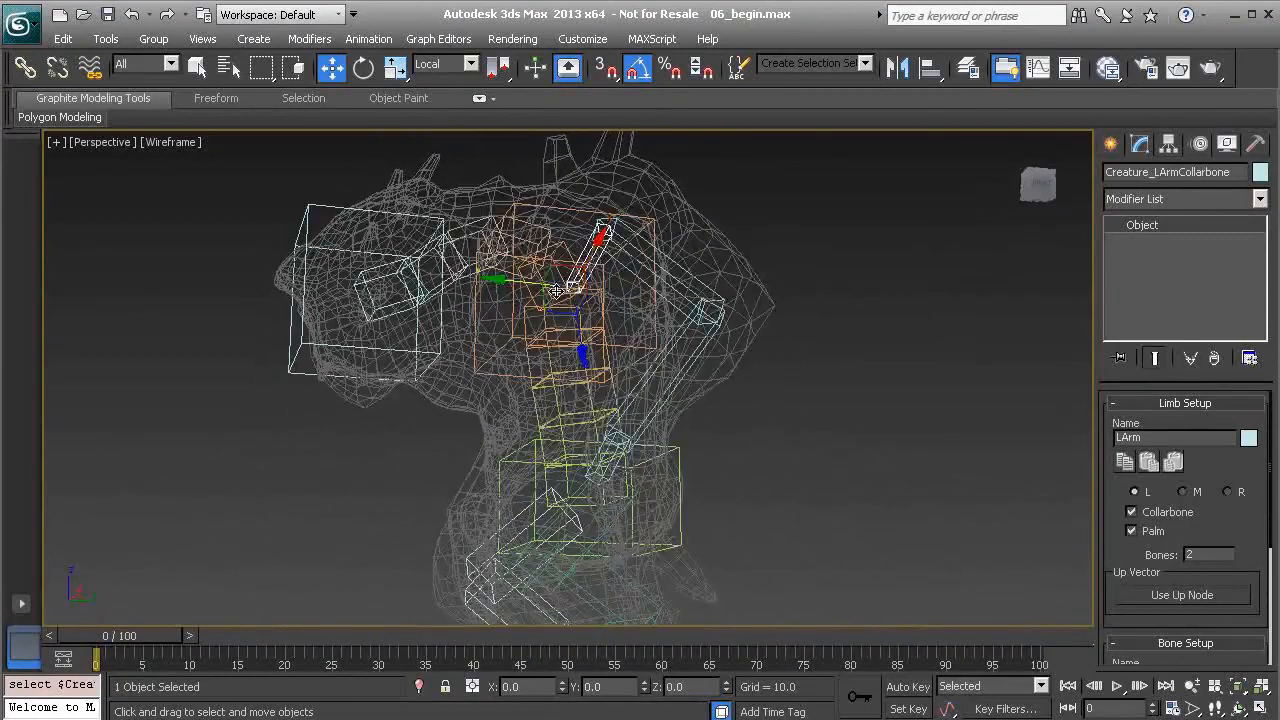
pyautogui.moveTo(552, 270); pyautogui.dragTo(524, 248)
pyautogui.keyDown('alt'); pyautogui.moveTo(520, 296); pyautogui.dragTo(611, 249, button='middle'); pyautogui.keyUp('alt')
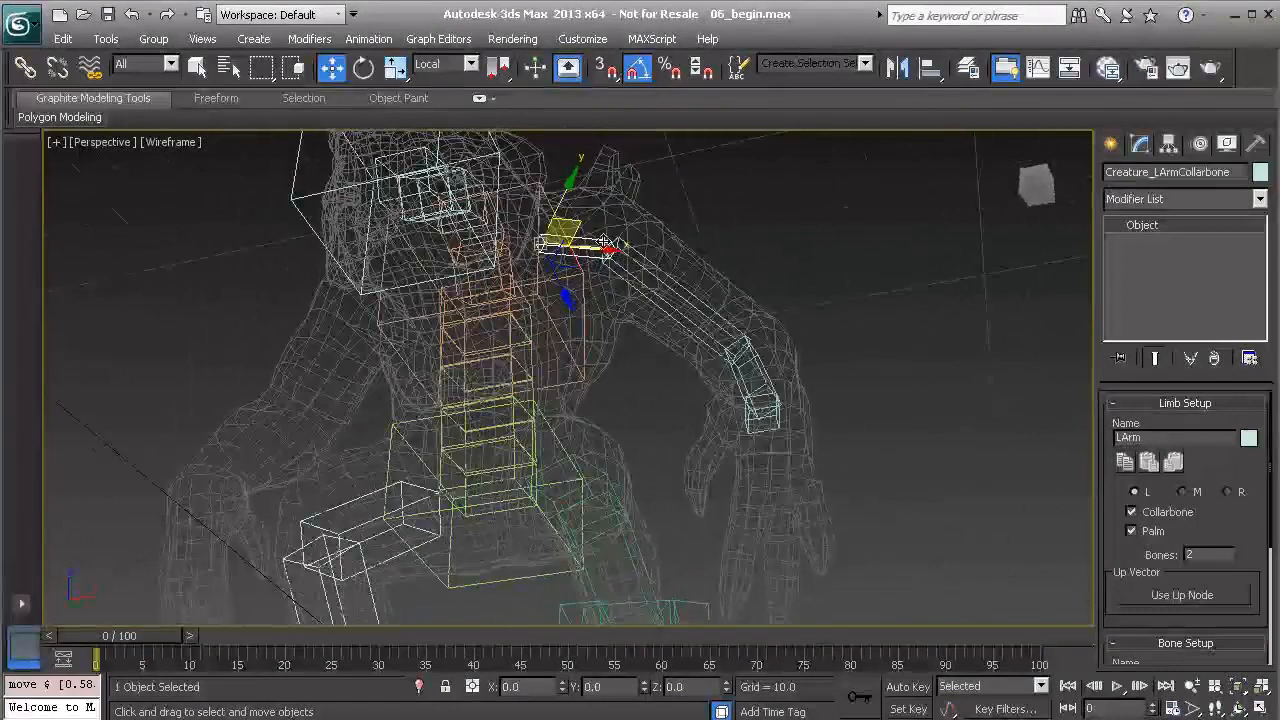
pyautogui.moveTo(574, 228); pyautogui.dragTo(580, 244)
pyautogui.keyDown('alt'); pyautogui.moveTo(592, 262); pyautogui.dragTo(648, 258, button='middle'); pyautogui.keyUp('alt')
pyautogui.click(645, 284)
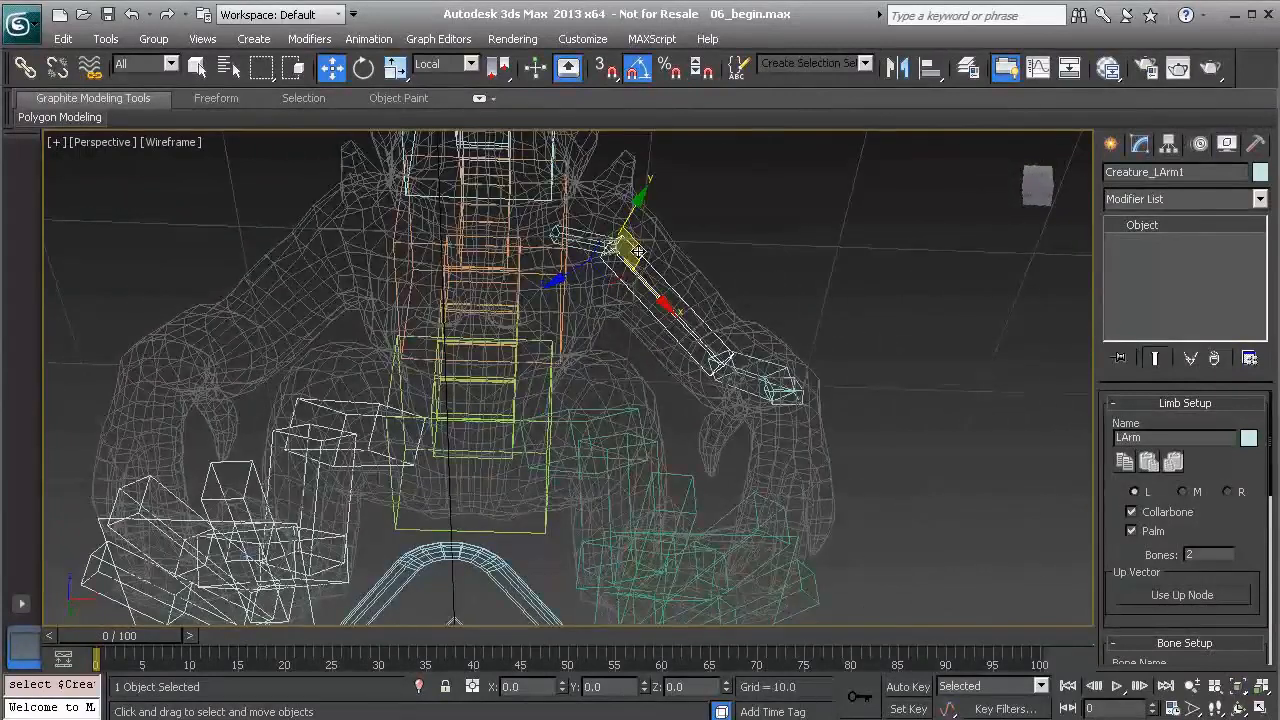
pyautogui.moveTo(638, 252); pyautogui.dragTo(642, 258)
# - Select the left palm, show the view shaded, and rotate the palm to line up with the mesh's hand
pyautogui.keyDown('alt'); pyautogui.moveTo(645, 262); pyautogui.dragTo(803, 485, button='middle'); pyautogui.keyUp('alt')
pyautogui.click(760, 490)
pyautogui.moveTo(808, 529)
pyautogui.keyDown('alt'); pyautogui.mouseDown(button='middle')
pyautogui.moveTo(697, 489)
pyautogui.moveTo(726, 480)
pyautogui.moveTo(780, 495)
pyautogui.moveTo(723, 484)
pyautogui.moveTo(649, 412)
pyautogui.mouseUp(button='middle'); pyautogui.keyUp('alt')
pyautogui.press('F3')
pyautogui.scroll(3, 766, 503)
pyautogui.press('e')
pyautogui.moveTo(588, 412); pyautogui.dragTo(587, 443)
pyautogui.keyDown('alt'); pyautogui.moveTo(587, 443); pyautogui.dragTo(705, 491, button='middle'); pyautogui.keyUp('alt')
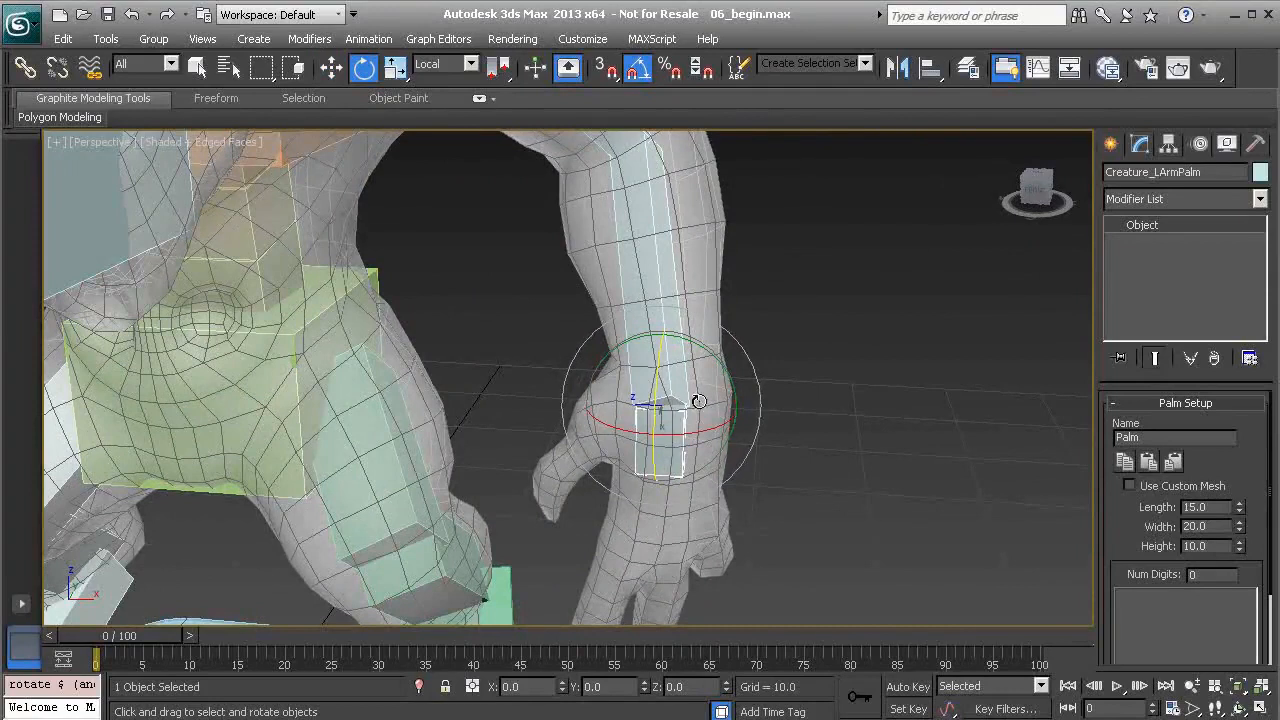
# - Twist the left palm around its length to match the hand's facing, and undo the last test rotation
pyautogui.keyDown('alt'); pyautogui.moveTo(698, 401); pyautogui.dragTo(671, 434, button='middle'); pyautogui.keyUp('alt')
pyautogui.moveTo(659, 432)
pyautogui.mouseDown()
pyautogui.moveTo(682, 432)
pyautogui.moveTo(670, 410)
pyautogui.mouseUp()
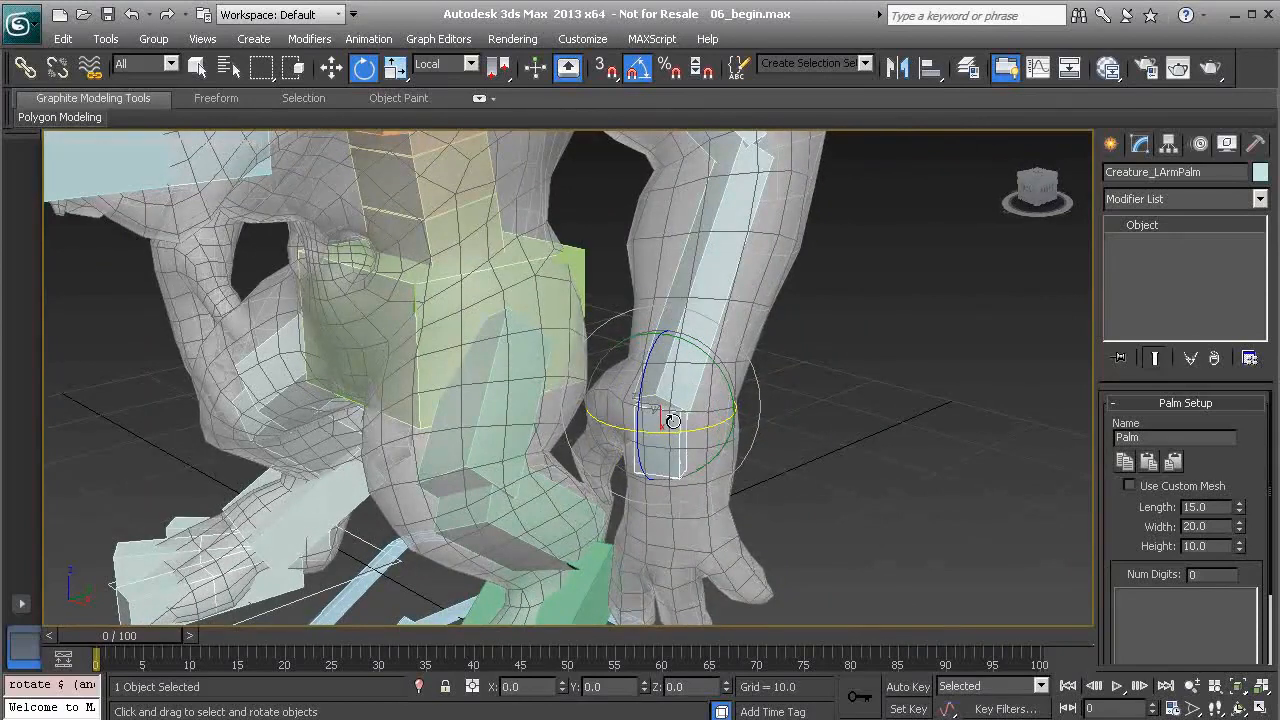
pyautogui.keyDown('alt'); pyautogui.moveTo(666, 420); pyautogui.dragTo(656, 460, button='middle'); pyautogui.keyUp('alt')
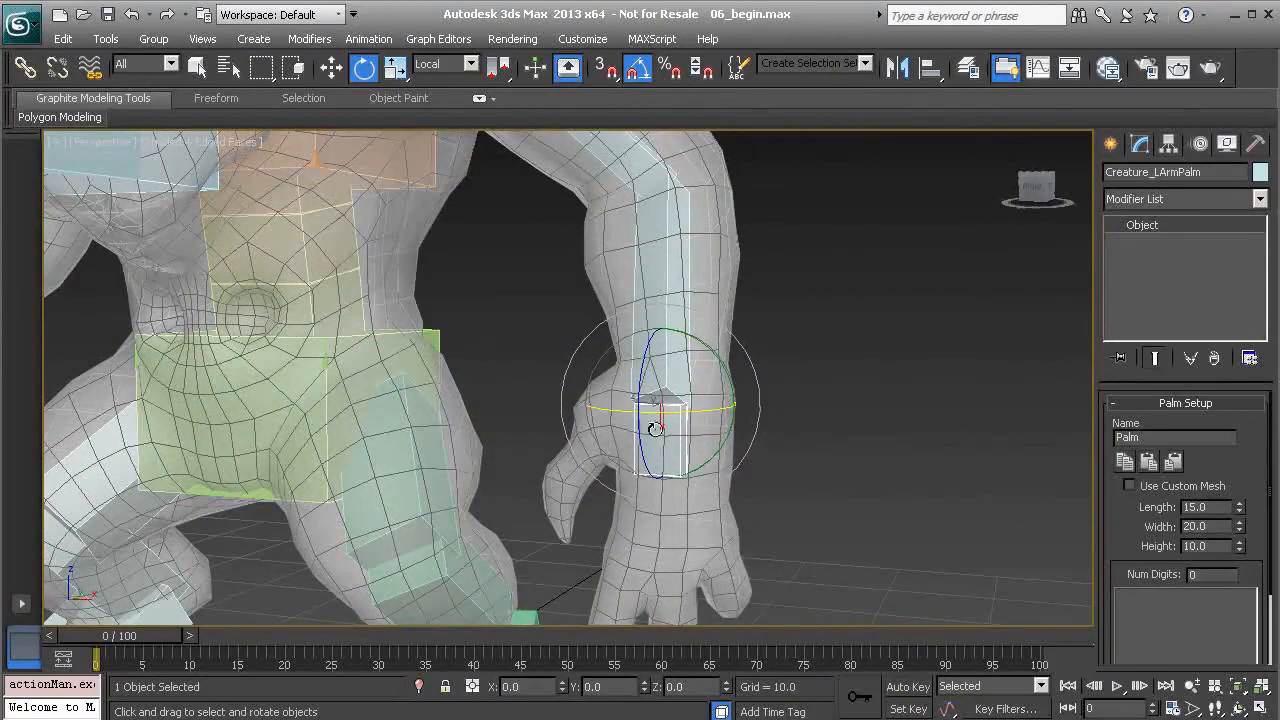
pyautogui.keyDown('alt'); pyautogui.moveTo(670, 461); pyautogui.dragTo(611, 400, button='middle'); pyautogui.keyUp('alt')
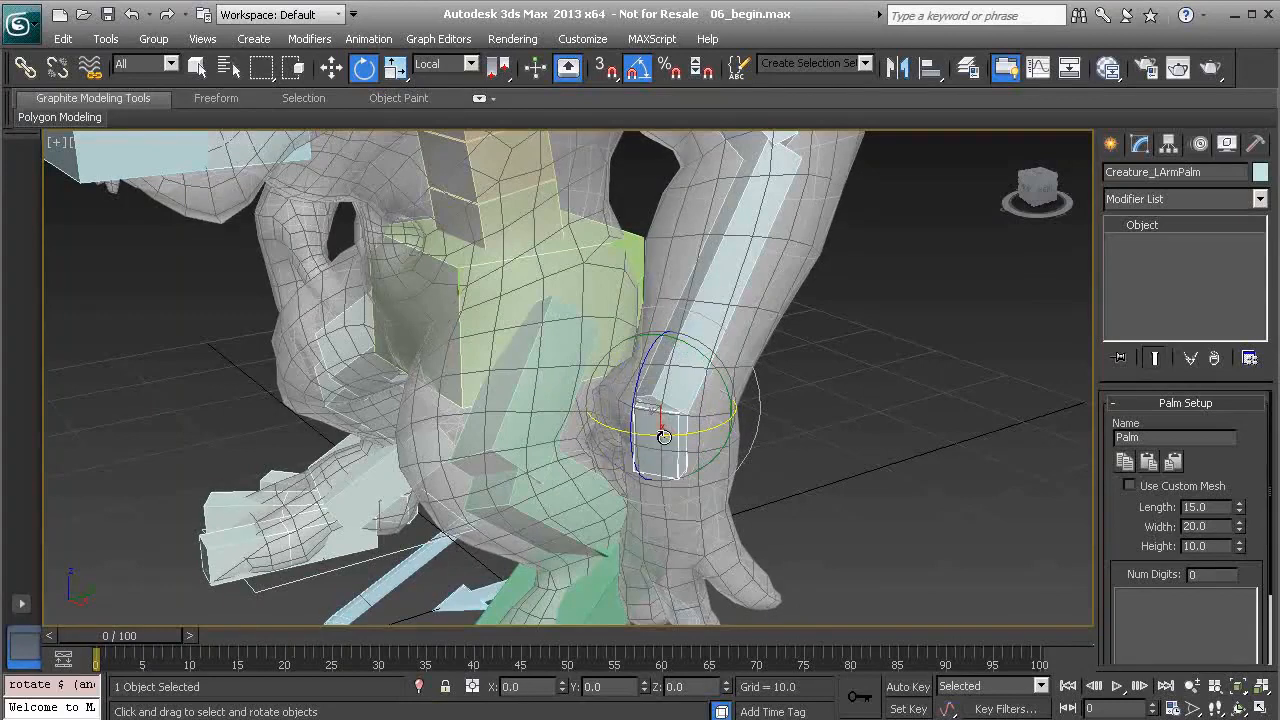
pyautogui.moveTo(701, 407)
pyautogui.keyDown('alt'); pyautogui.mouseDown(button='middle')
pyautogui.moveTo(734, 434)
pyautogui.moveTo(683, 397)
pyautogui.mouseUp(button='middle'); pyautogui.keyUp('alt')
pyautogui.moveTo(610, 384); pyautogui.dragTo(678, 397)
pyautogui.hotkey('ctrl', 'z')
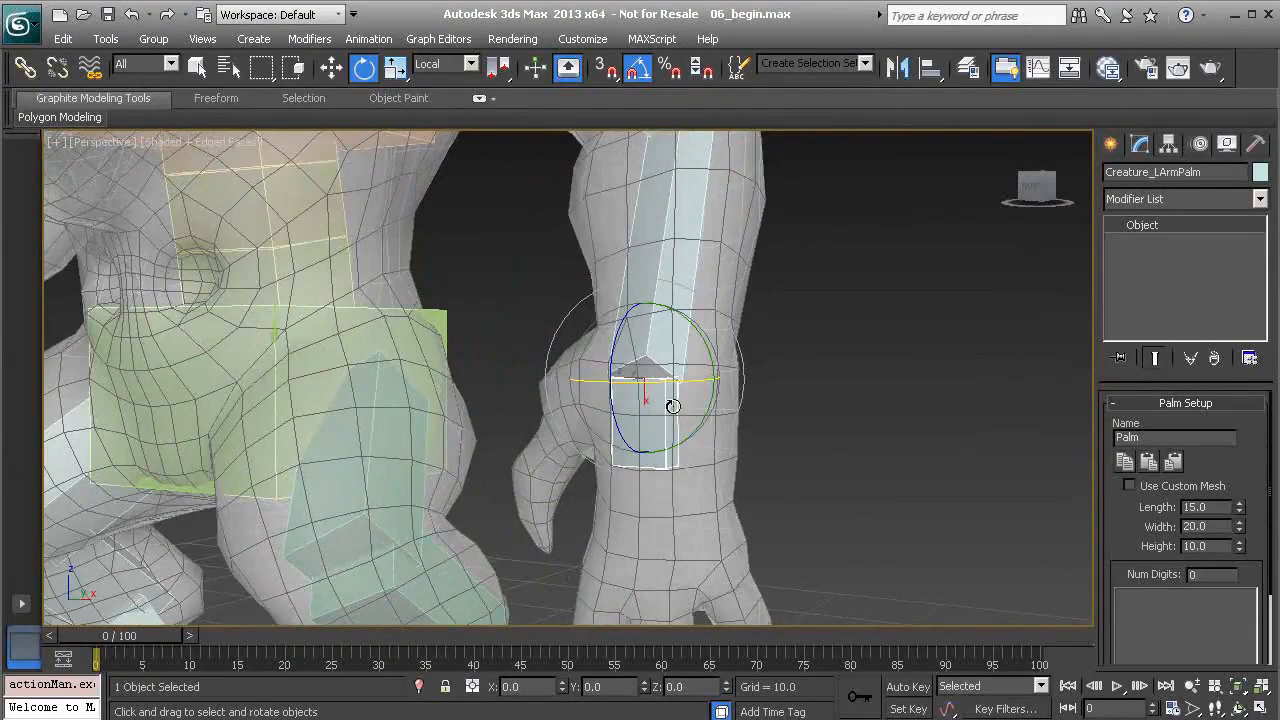
# - Scale the left palm up to fill the mesh's hand
pyautogui.keyDown('alt'); pyautogui.moveTo(674, 427); pyautogui.dragTo(691, 403, button='middle'); pyautogui.keyUp('alt')
pyautogui.scroll(-3, 640, 410)
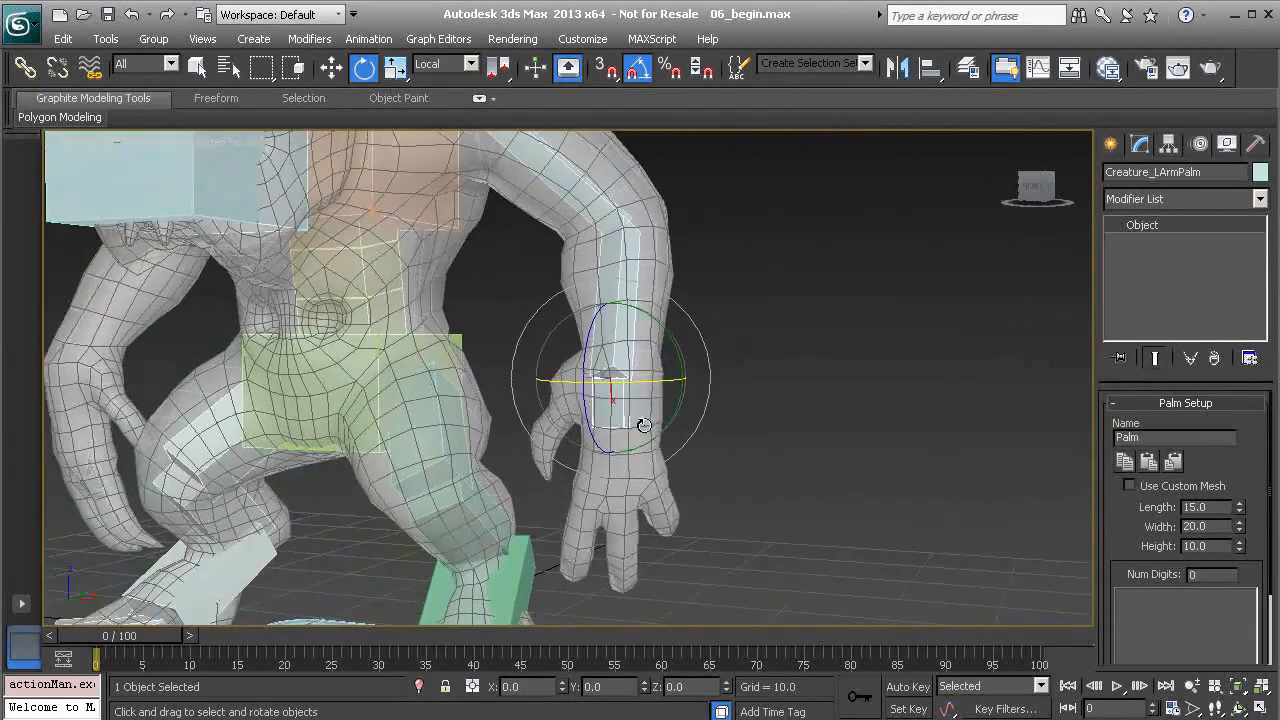
pyautogui.keyDown('alt'); pyautogui.moveTo(625, 405); pyautogui.dragTo(636, 408, button='middle'); pyautogui.keyUp('alt')
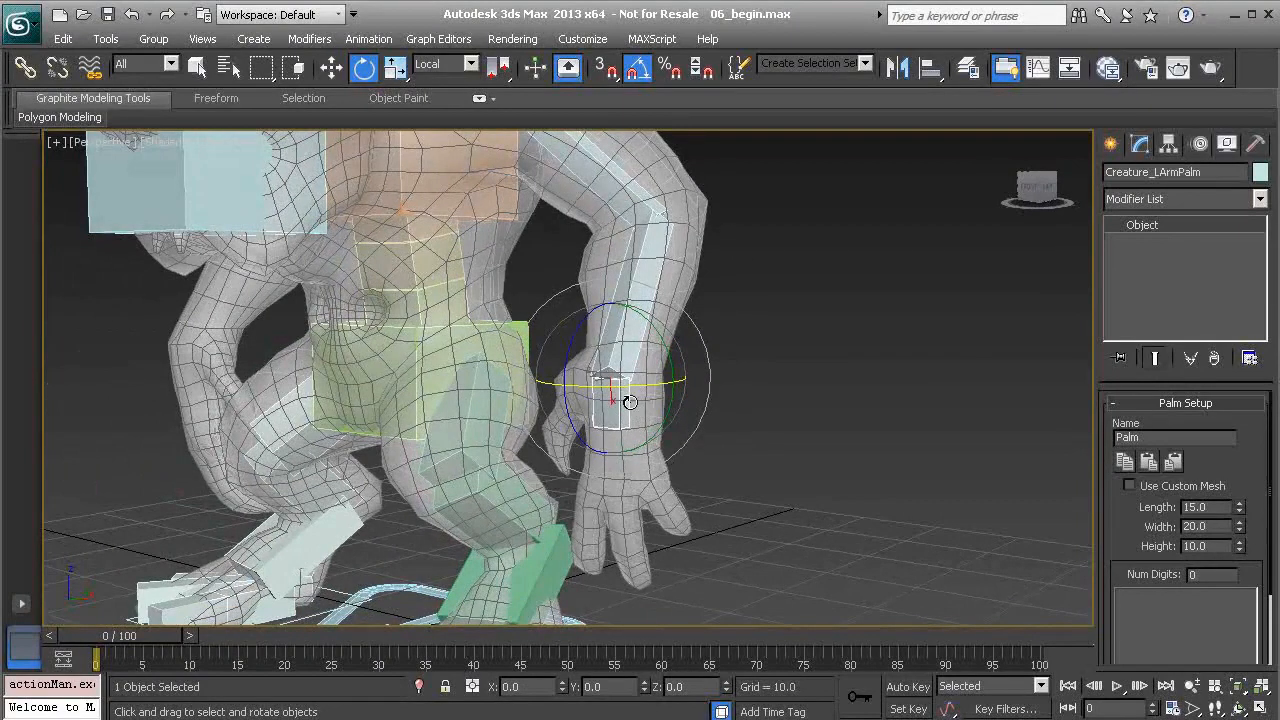
pyautogui.press('r')
pyautogui.moveTo(610, 368); pyautogui.dragTo(636, 251)
pyautogui.keyDown('alt'); pyautogui.moveTo(642, 416); pyautogui.dragTo(700, 398, button='middle'); pyautogui.keyUp('alt')
# - Scale the left forearm bone thicker to fill the mesh's forearm
pyautogui.click(627, 337)
pyautogui.keyDown('alt'); pyautogui.moveTo(627, 335); pyautogui.dragTo(663, 449, button='middle'); pyautogui.keyUp('alt')
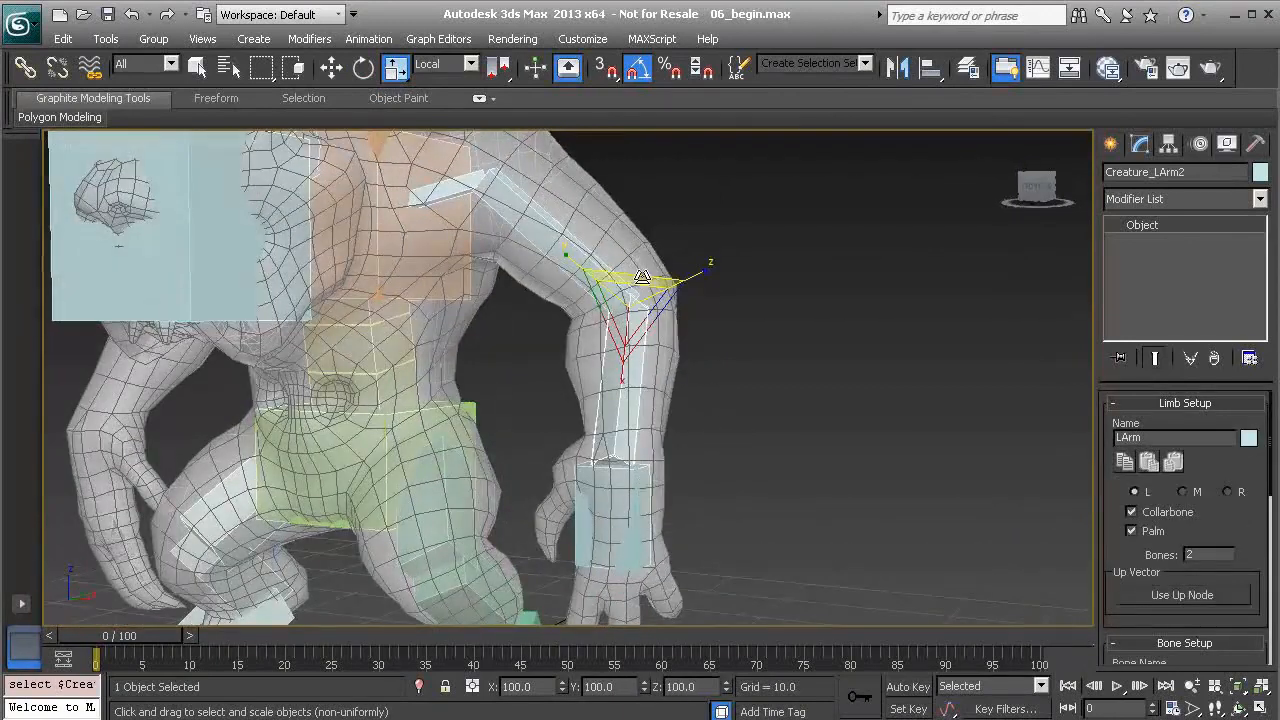
pyautogui.moveTo(636, 276); pyautogui.dragTo(649, 211)
# - Select the left upper arm bone, undo the first test scale, and scale the bone thicker to fill the mesh's upper arm
pyautogui.click(536, 215)
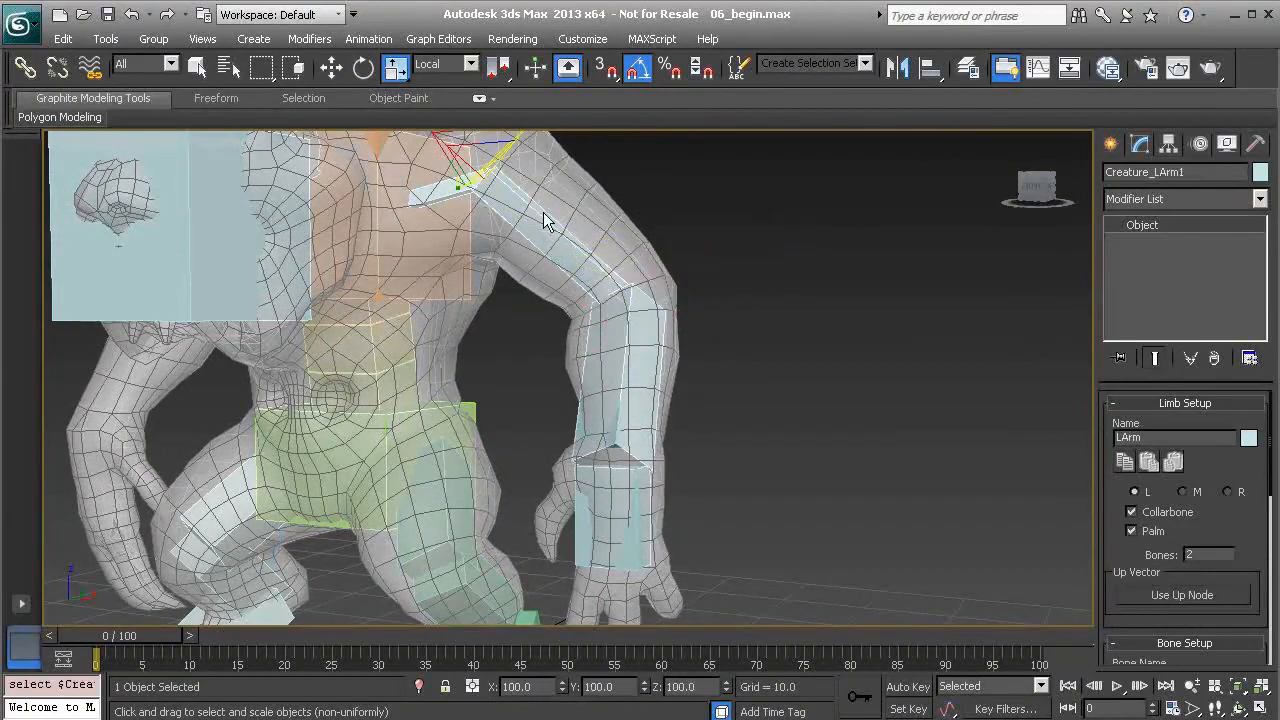
pyautogui.scroll(-2, 551, 209)
pyautogui.moveTo(500, 196)
pyautogui.mouseDown()
pyautogui.moveTo(490, 127)
pyautogui.moveTo(497, 184)
pyautogui.mouseUp()
pyautogui.hotkey('ctrl', 'z')
pyautogui.keyDown('alt'); pyautogui.moveTo(506, 236); pyautogui.dragTo(574, 265, button='middle'); pyautogui.keyUp('alt')
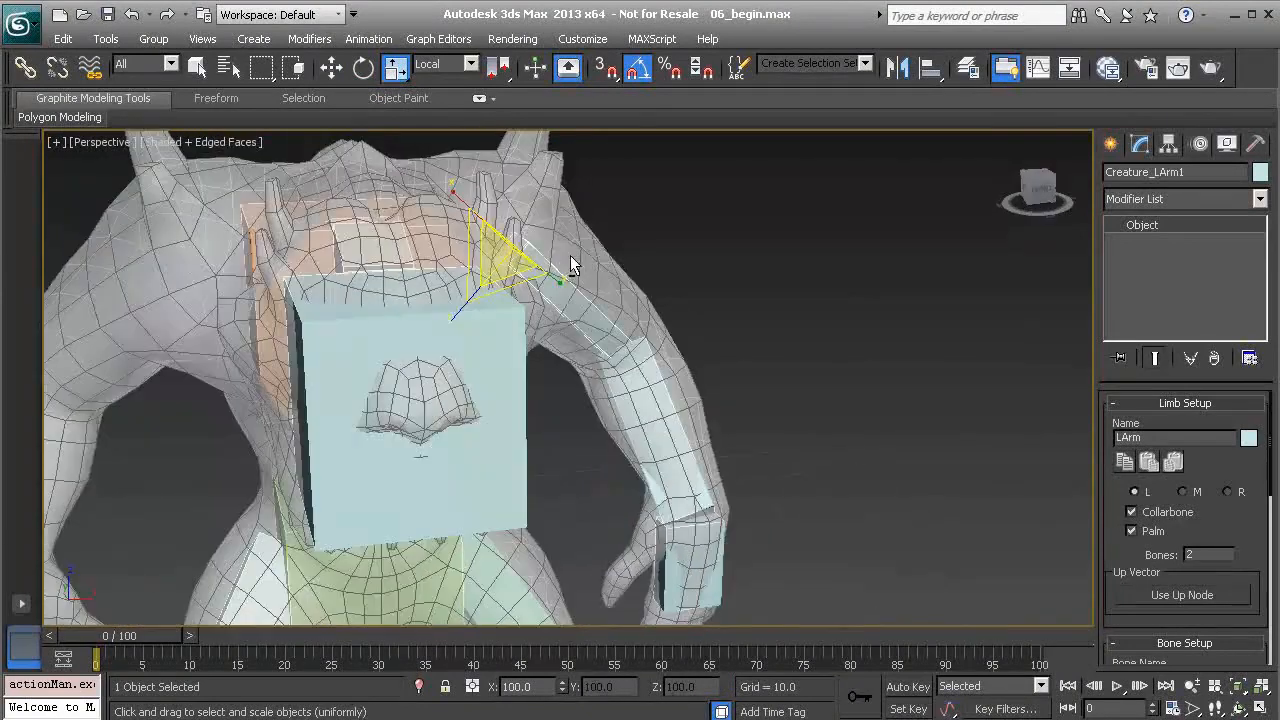
pyautogui.moveTo(510, 282); pyautogui.dragTo(515, 352)
pyautogui.keyDown('alt'); pyautogui.moveTo(639, 333); pyautogui.dragTo(656, 300, button='middle'); pyautogui.keyUp('alt')
# - Select the left collarbone and scale it thicker to fill the mesh's shoulder
pyautogui.click(450, 252)
pyautogui.moveTo(450, 252)
pyautogui.keyDown('alt'); pyautogui.mouseDown(button='middle')
pyautogui.moveTo(440, 265)
pyautogui.moveTo(488, 250)
pyautogui.moveTo(452, 255)
pyautogui.mouseUp(button='middle'); pyautogui.keyUp('alt')
pyautogui.moveTo(452, 255); pyautogui.dragTo(603, 277)
pyautogui.rightClick(615, 284)
pyautogui.keyDown('alt'); pyautogui.moveTo(619, 289); pyautogui.dragTo(559, 378, button='middle'); pyautogui.keyUp('alt')
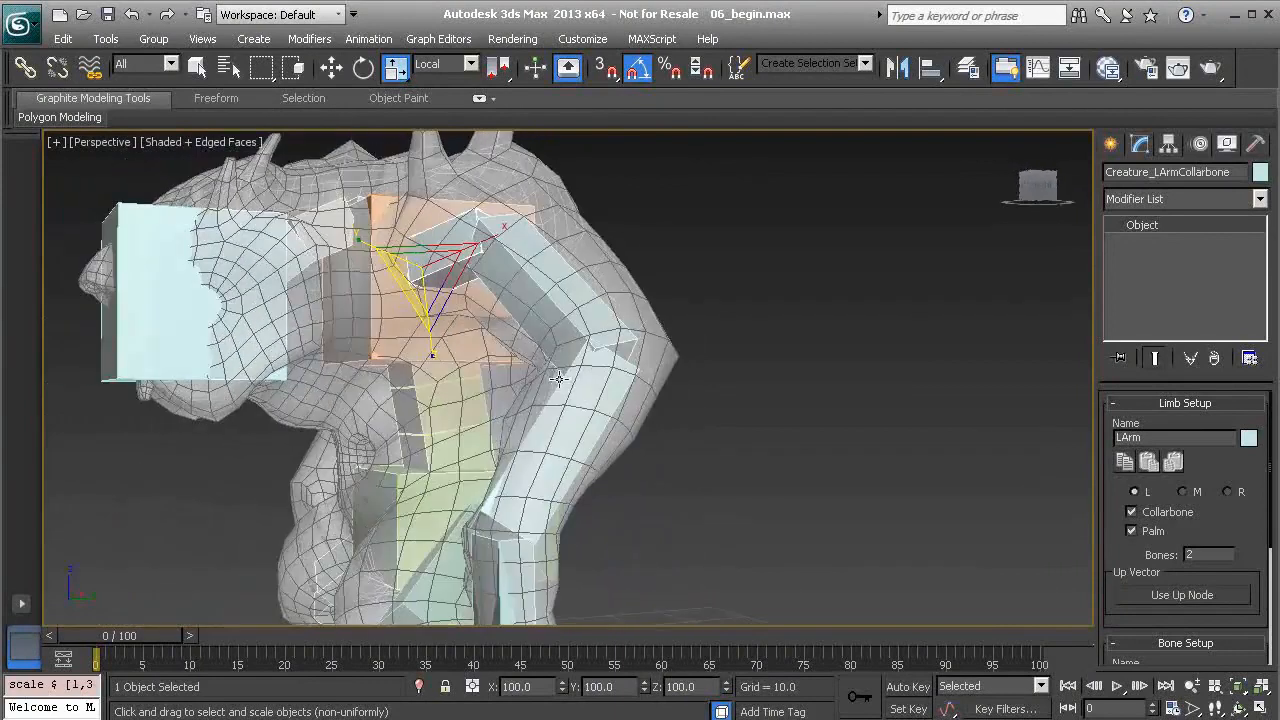
# - Select the left forearm bone and divide it into 4 segments
pyautogui.click(583, 400)
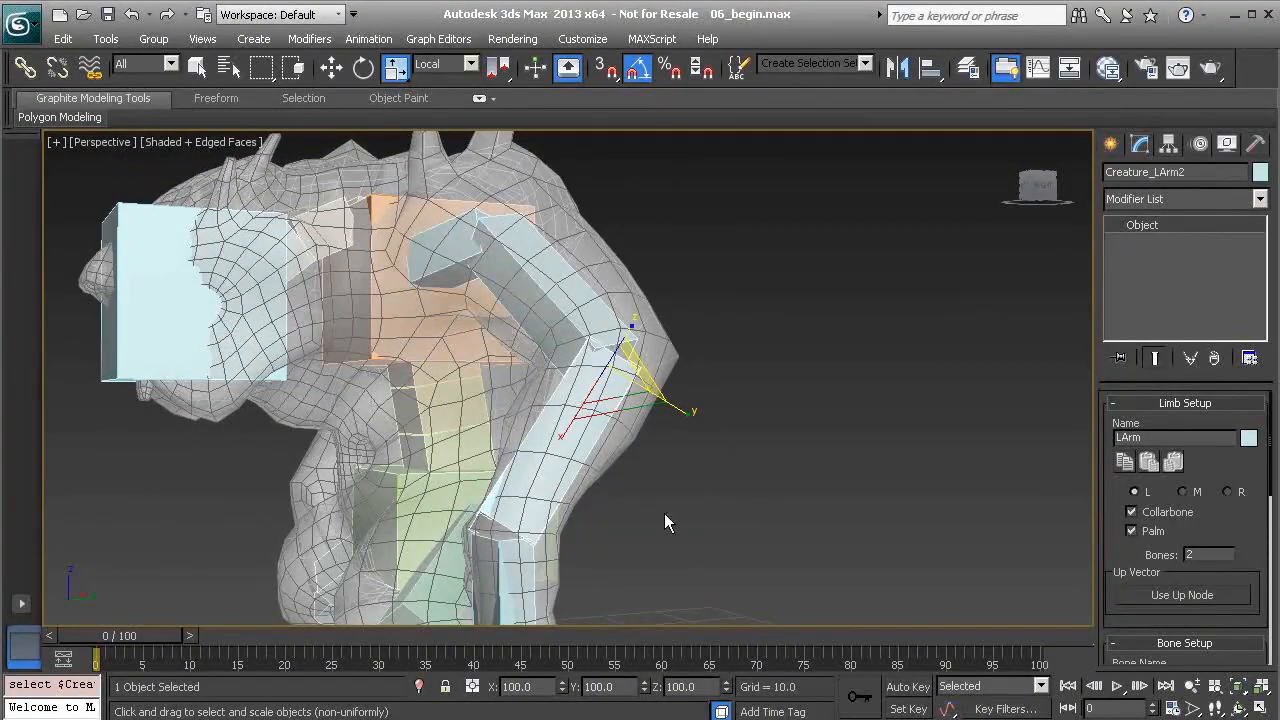
pyautogui.keyDown('alt'); pyautogui.moveTo(563, 317); pyautogui.dragTo(608, 415, button='middle'); pyautogui.keyUp('alt')
pyautogui.moveTo(1124, 531); pyautogui.dragTo(1108, 318)
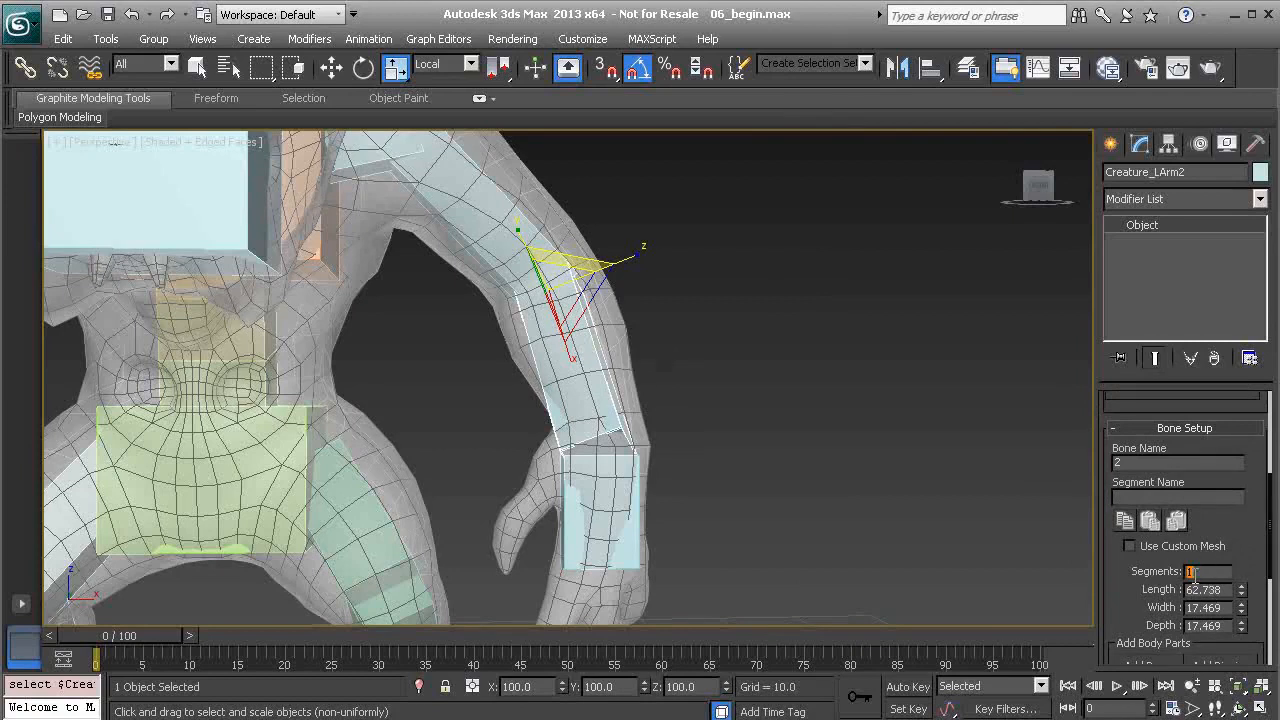
pyautogui.press('Return')
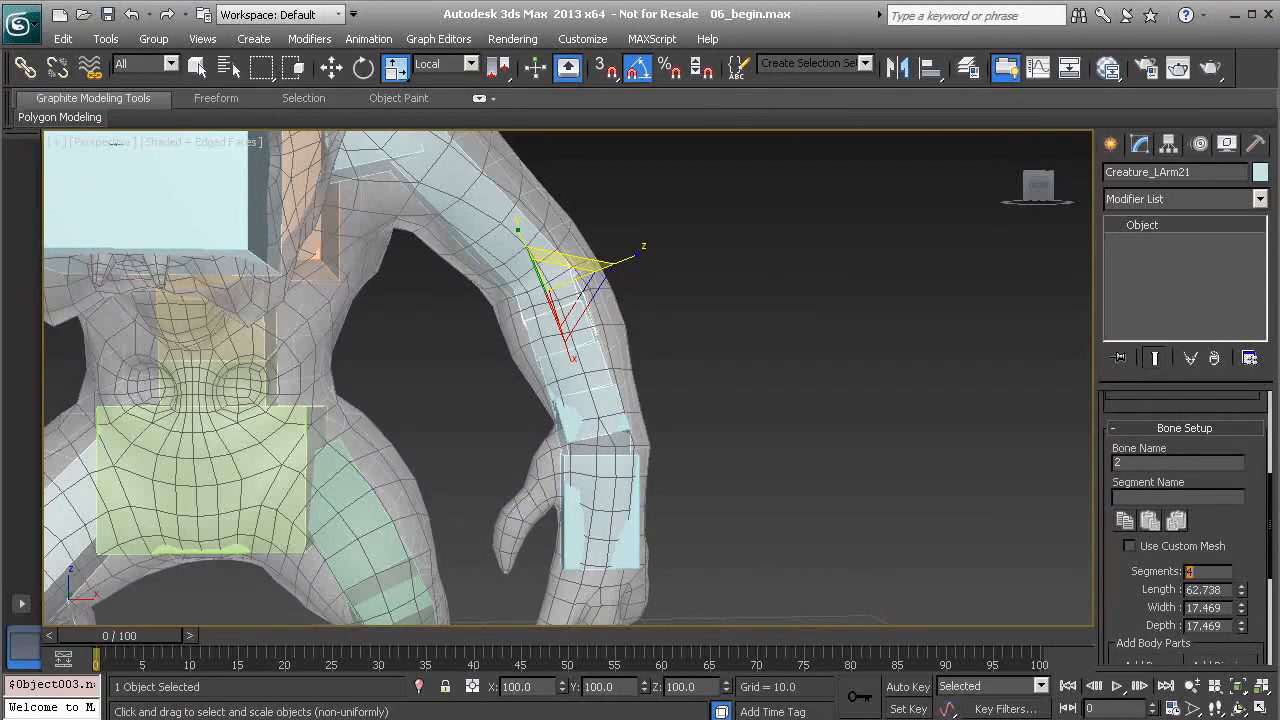
# - Select the left palm, try twisting it around its length to test the segmented forearm, and undo the twist
pyautogui.click(616, 486)
pyautogui.keyDown('alt'); pyautogui.moveTo(674, 488); pyautogui.dragTo(650, 491, button='middle'); pyautogui.keyUp('alt')
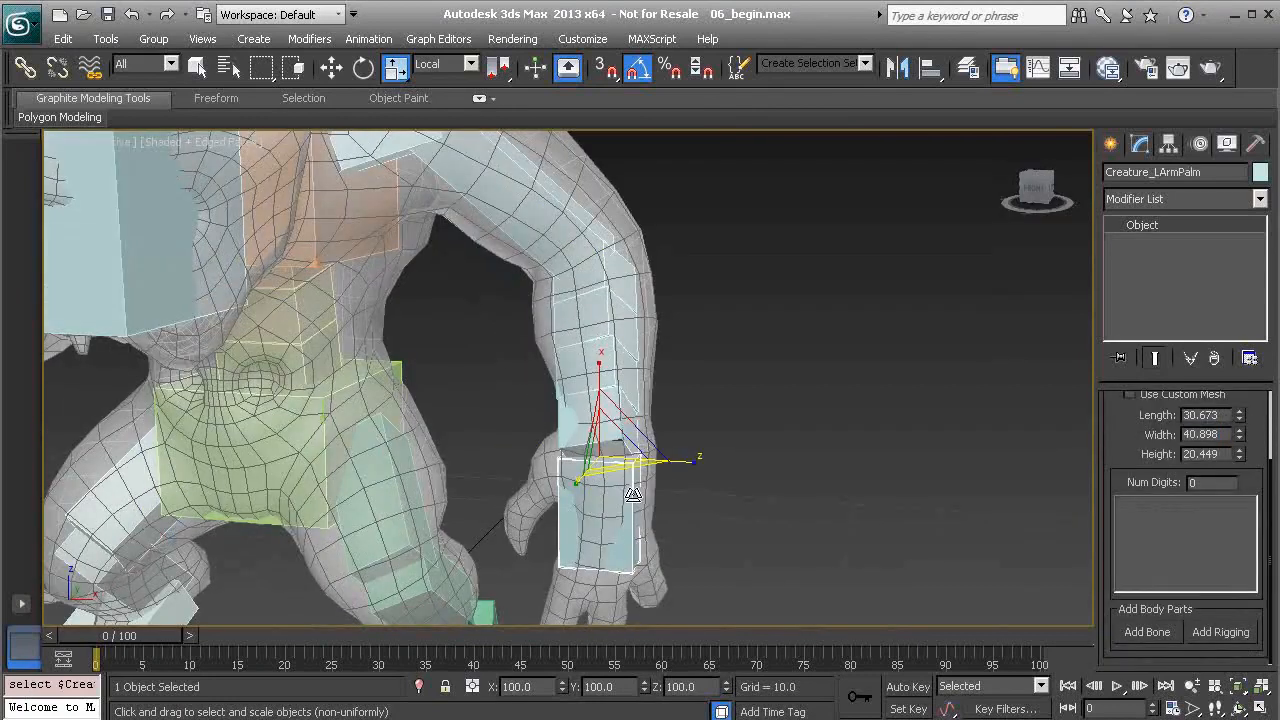
pyautogui.press('e')
pyautogui.moveTo(631, 471); pyautogui.dragTo(722, 476)
pyautogui.hotkey('ctrl', 'z')
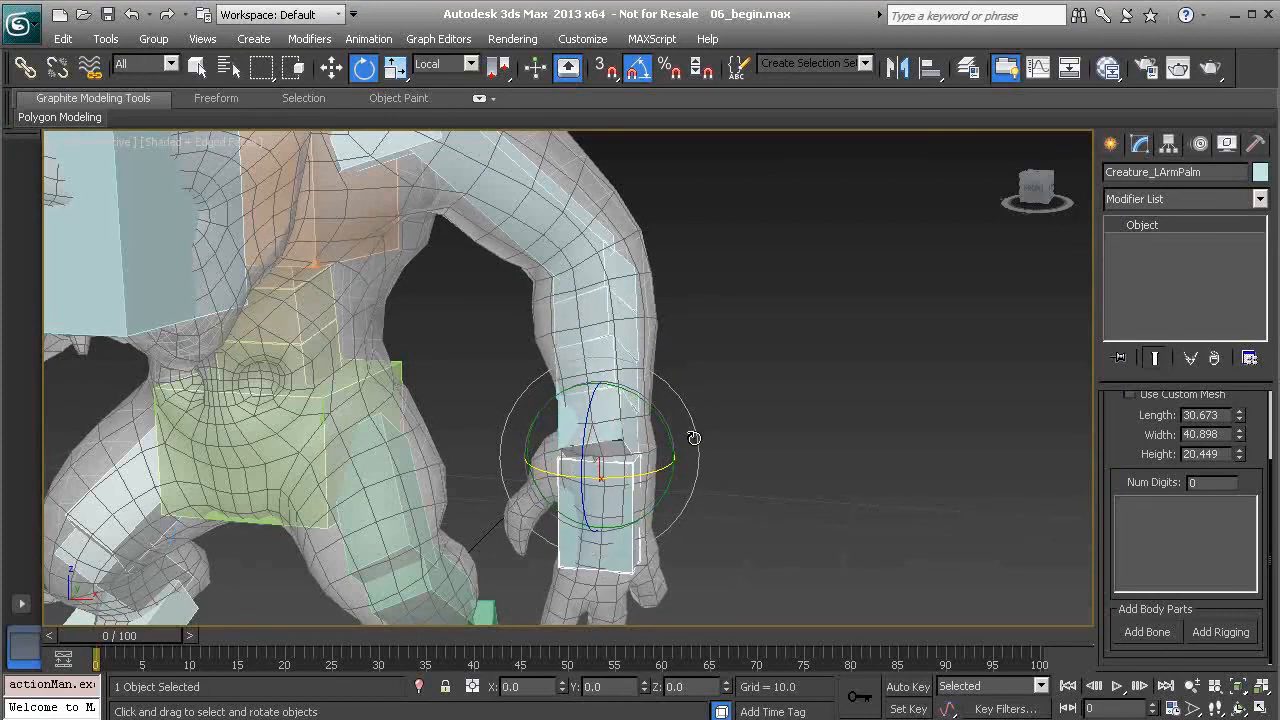
pyautogui.keyDown('alt'); pyautogui.moveTo(580, 444); pyautogui.dragTo(608, 428, button='middle'); pyautogui.keyUp('alt')
pyautogui.keyDown('alt'); pyautogui.moveTo(667, 381); pyautogui.dragTo(637, 381, button='middle'); pyautogui.keyUp('alt')
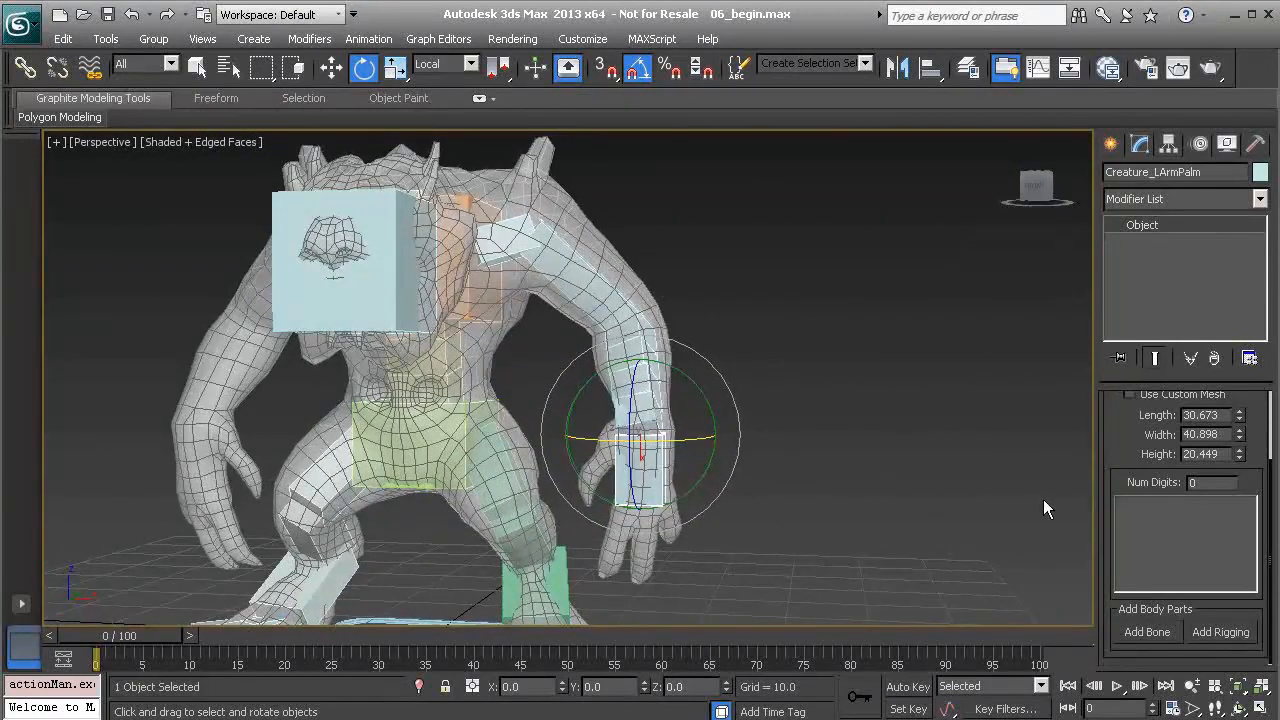
# - Set the left forearm bone back to 1 segment
pyautogui.click(644, 397)
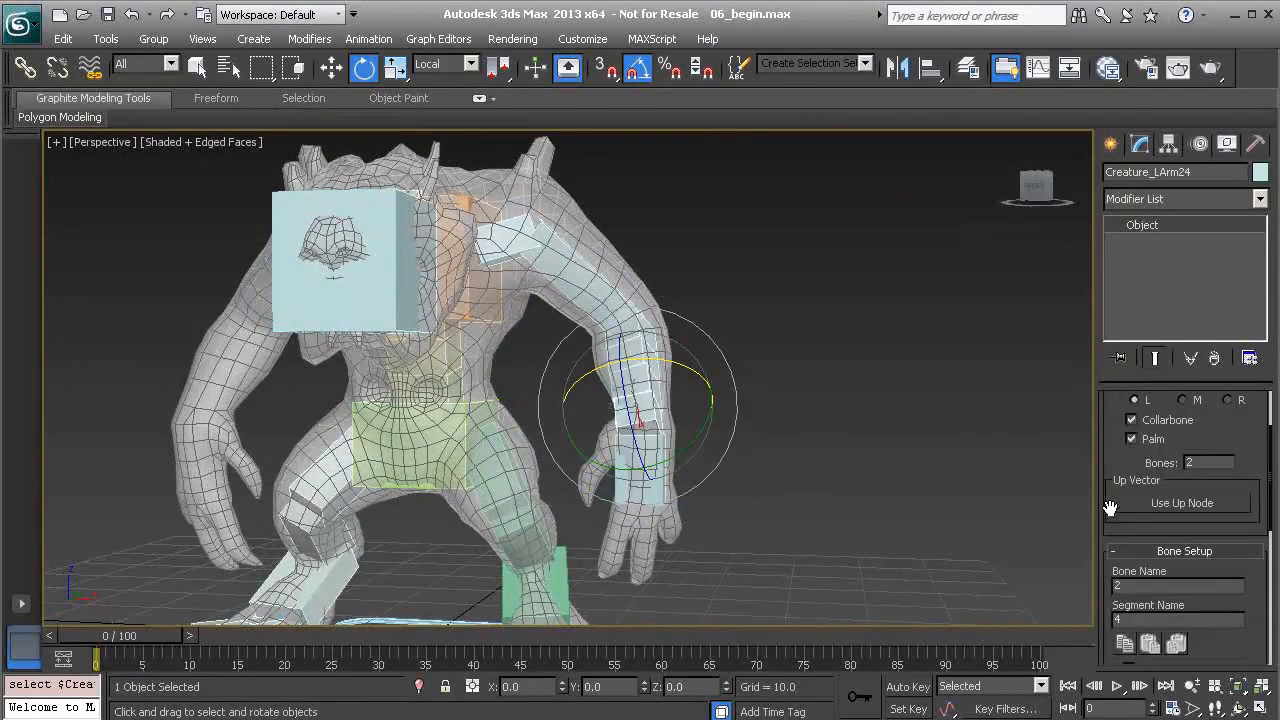
pyautogui.moveTo(1114, 441); pyautogui.dragTo(1100, 263)
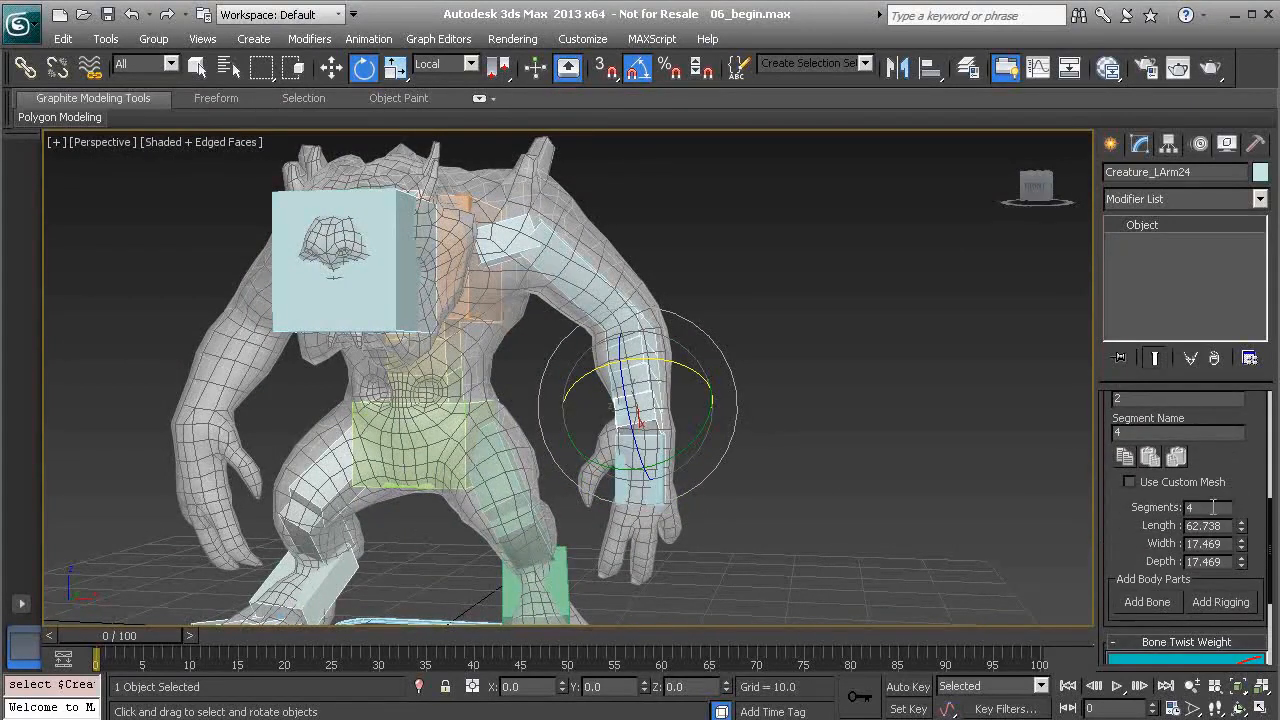
pyautogui.write('1')
pyautogui.press('Return')
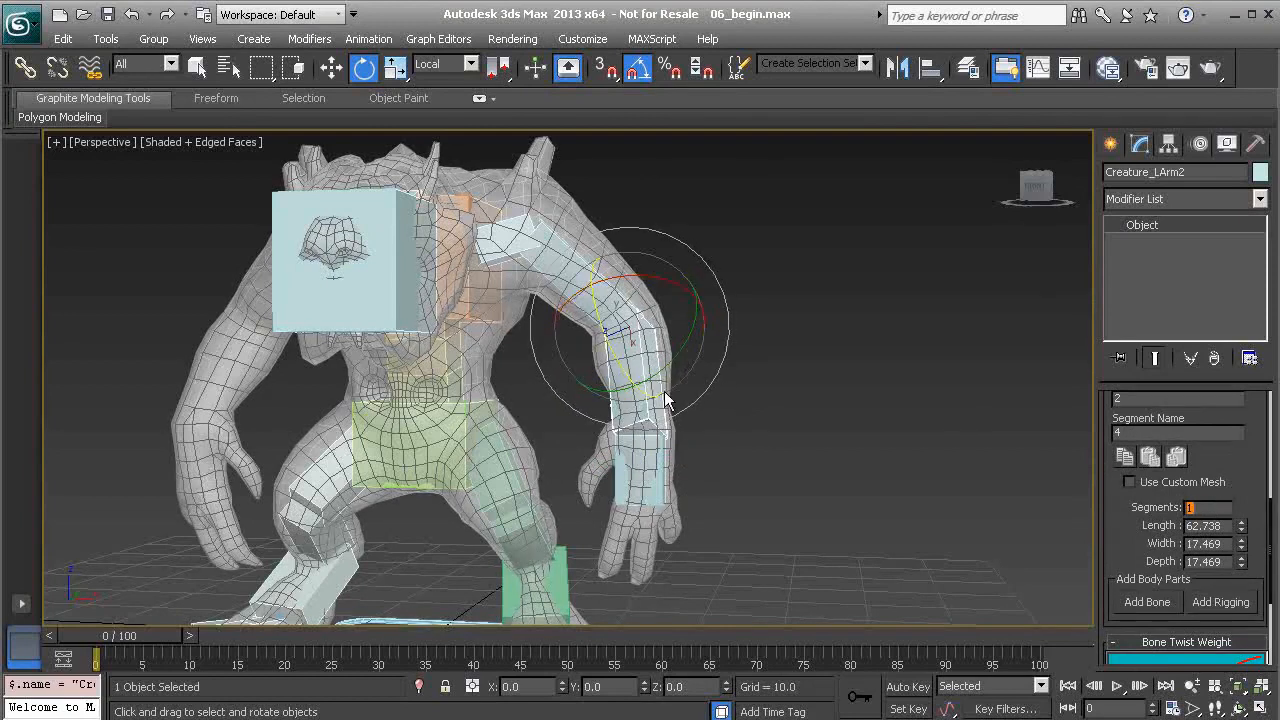
pyautogui.moveTo(679, 400)
pyautogui.keyDown('alt'); pyautogui.mouseDown(button='middle')
pyautogui.moveTo(550, 398)
pyautogui.moveTo(675, 392)
pyautogui.mouseUp(button='middle'); pyautogui.keyUp('alt')
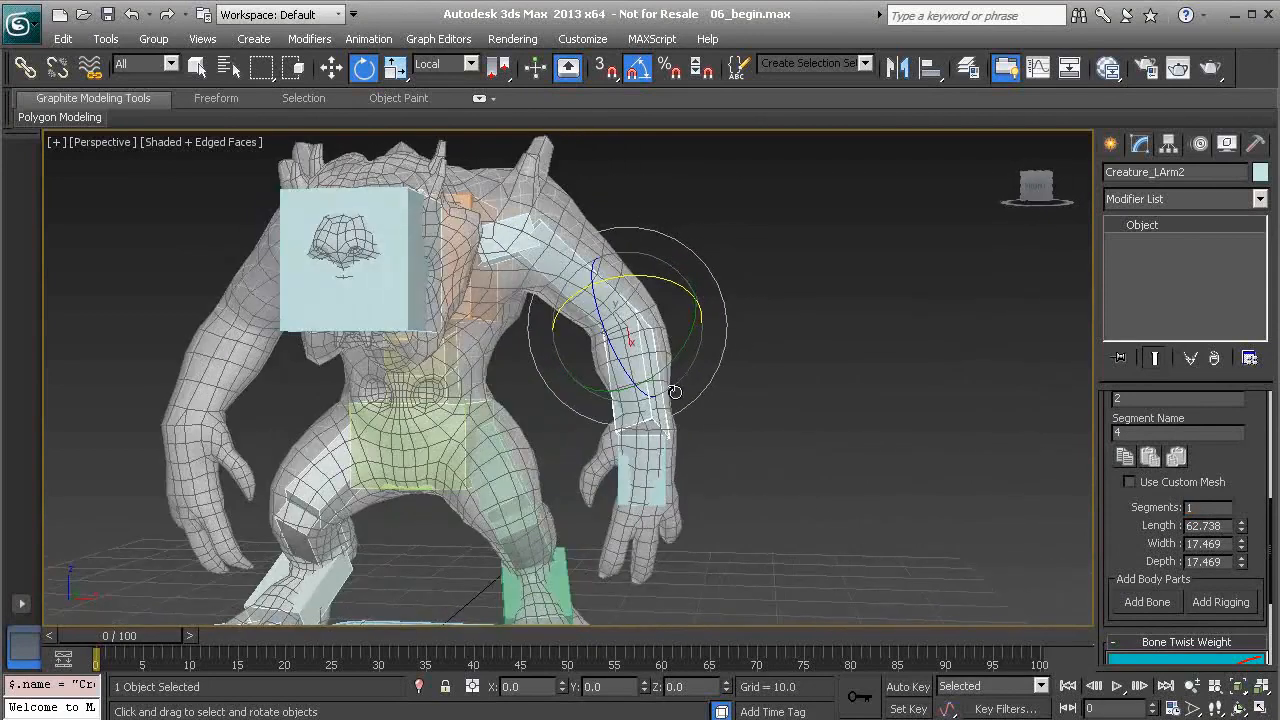
# - Select the chest hub and add the opposite arm to it
pyautogui.click(512, 222)
pyautogui.keyDown('alt'); pyautogui.moveTo(470, 262); pyautogui.dragTo(535, 248, button='middle'); pyautogui.keyUp('alt')
pyautogui.click(517, 281)
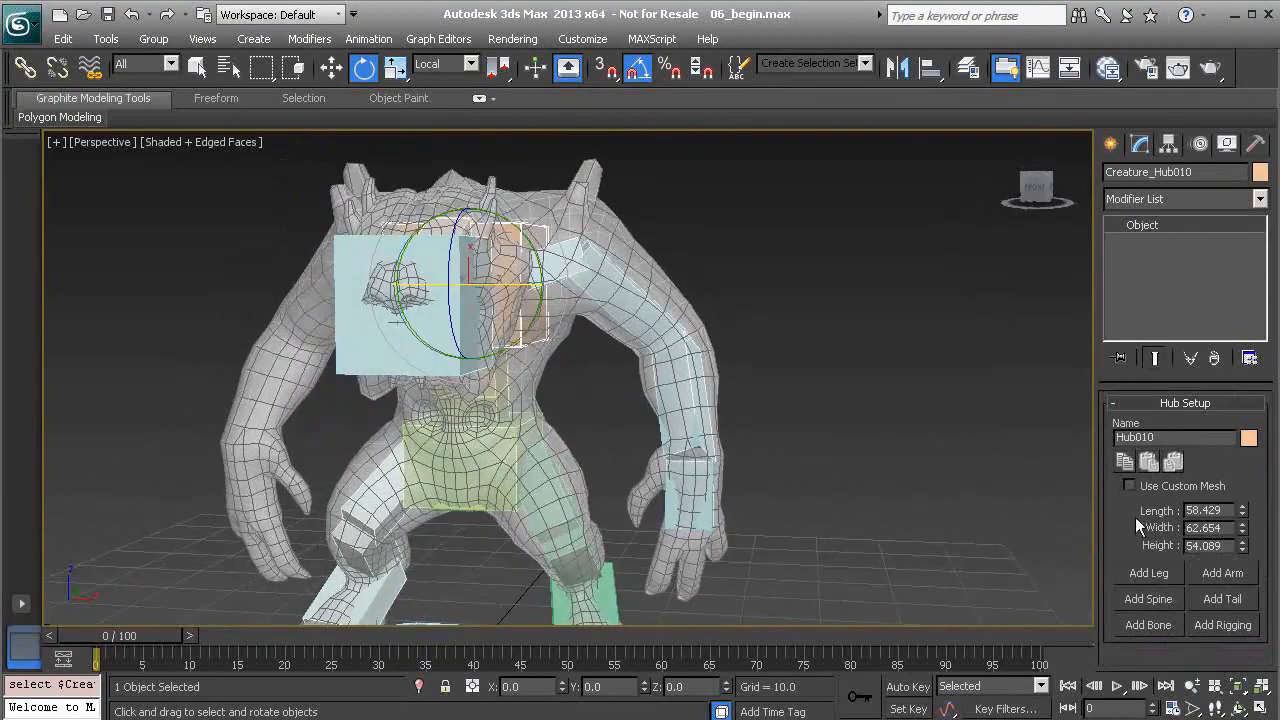
pyautogui.click(1222, 574)
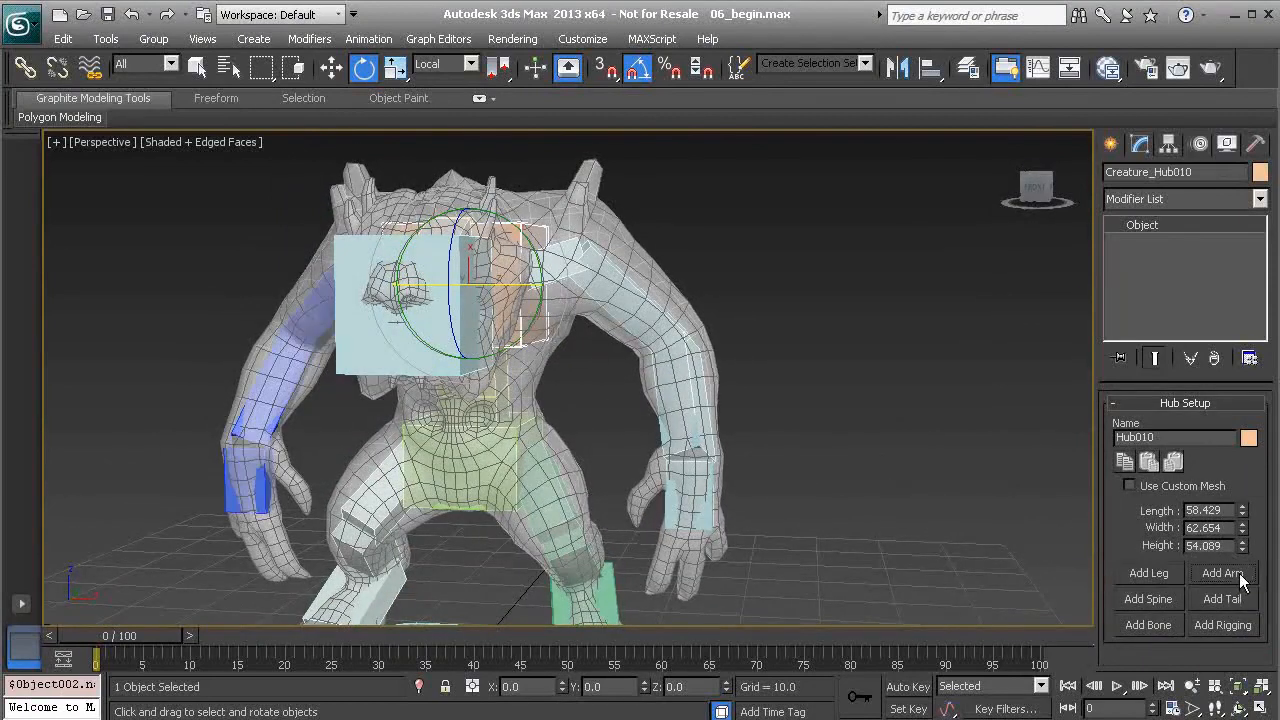
pyautogui.moveTo(600, 345)
pyautogui.keyDown('alt'); pyautogui.mouseDown(button='middle')
pyautogui.moveTo(534, 335)
pyautogui.moveTo(556, 352)
pyautogui.moveTo(620, 348)
pyautogui.mouseUp(button='middle'); pyautogui.keyUp('alt')
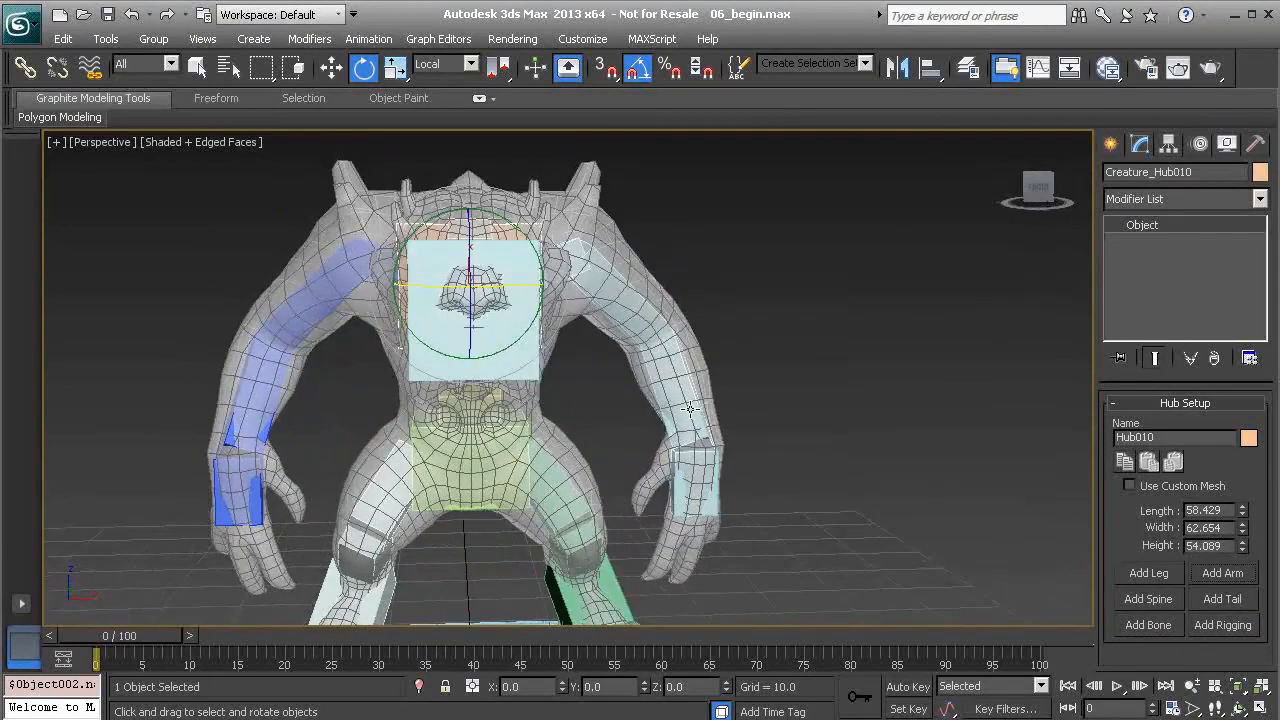
# - Select the left forearm bone again and set its segments to 4
pyautogui.click(677, 390)
pyautogui.keyDown('alt'); pyautogui.moveTo(685, 396); pyautogui.dragTo(785, 432, button='middle'); pyautogui.keyUp('alt')
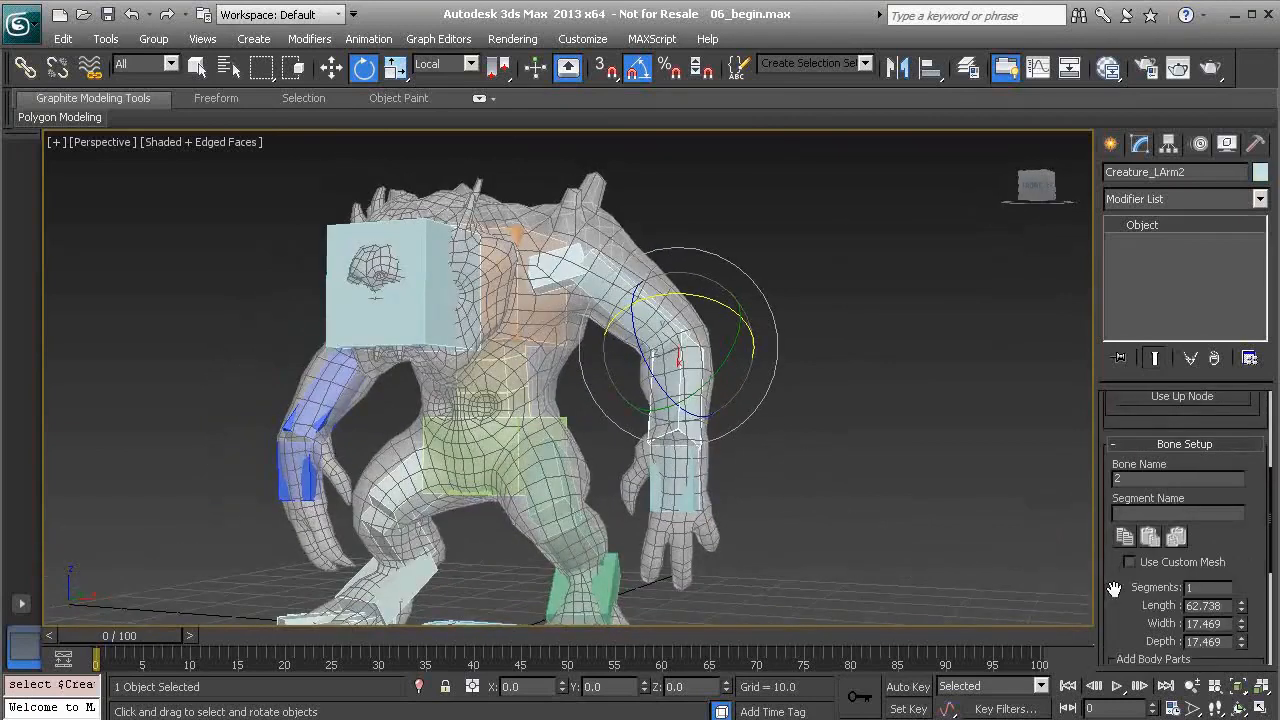
pyautogui.scroll(-3, 1114, 586)
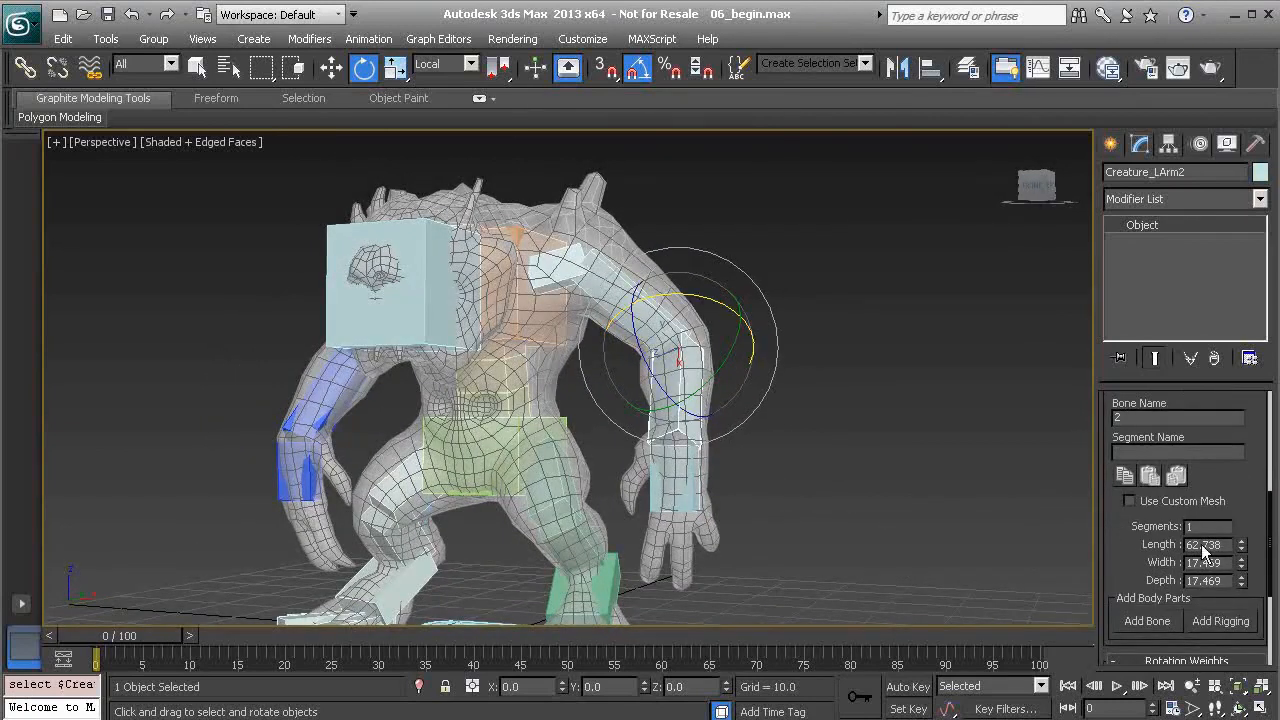
pyautogui.press('Return')
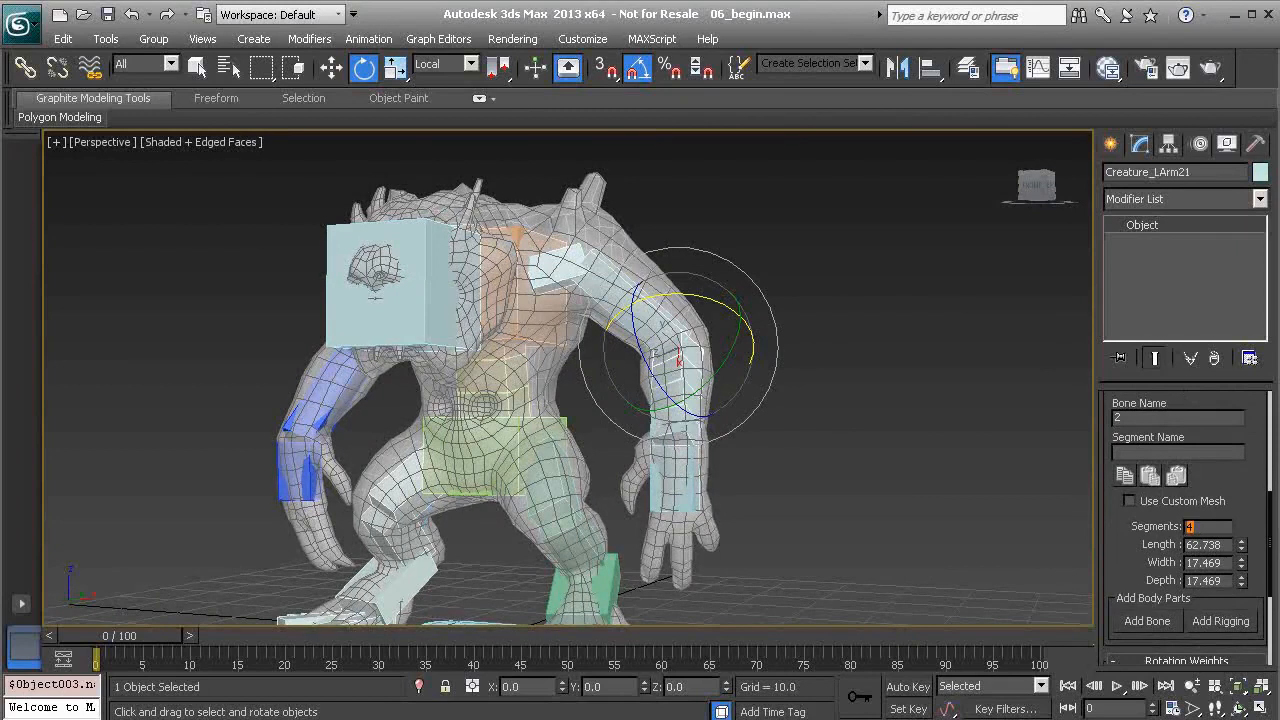
pyautogui.keyDown('alt'); pyautogui.moveTo(710, 420); pyautogui.dragTo(667, 451, button='middle'); pyautogui.keyUp('alt')
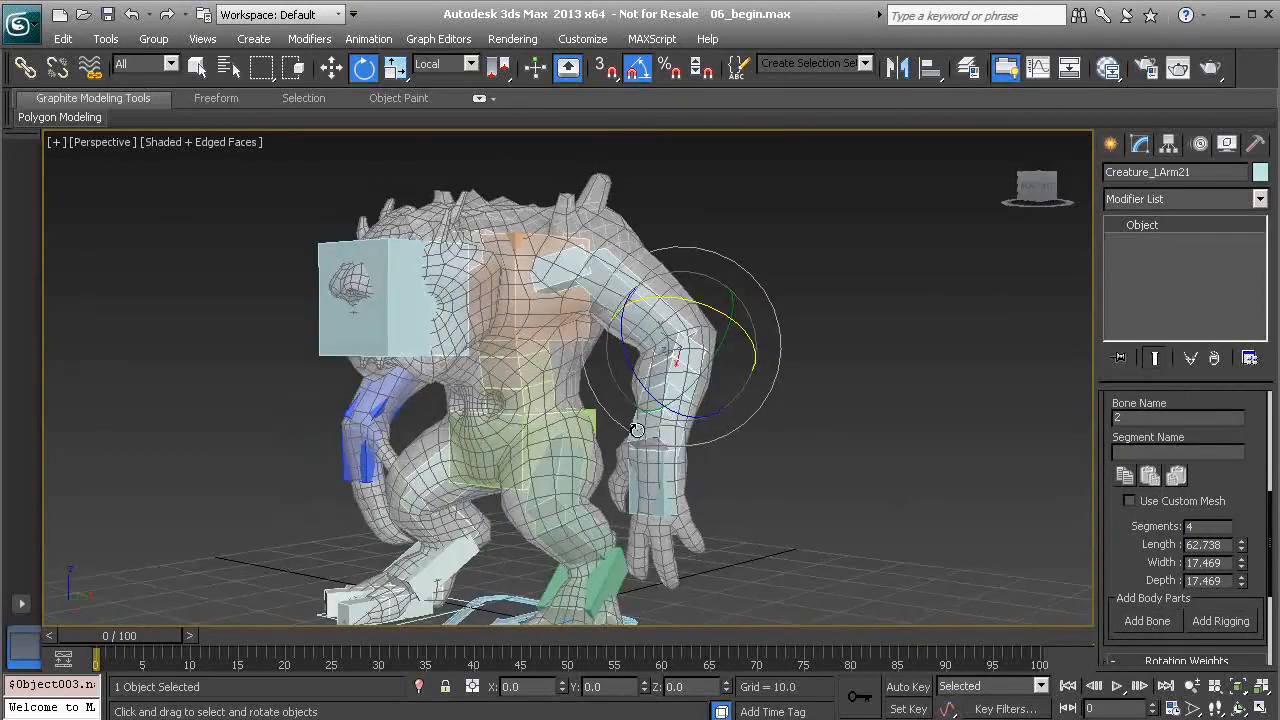
pyautogui.scroll(1, 638, 430)
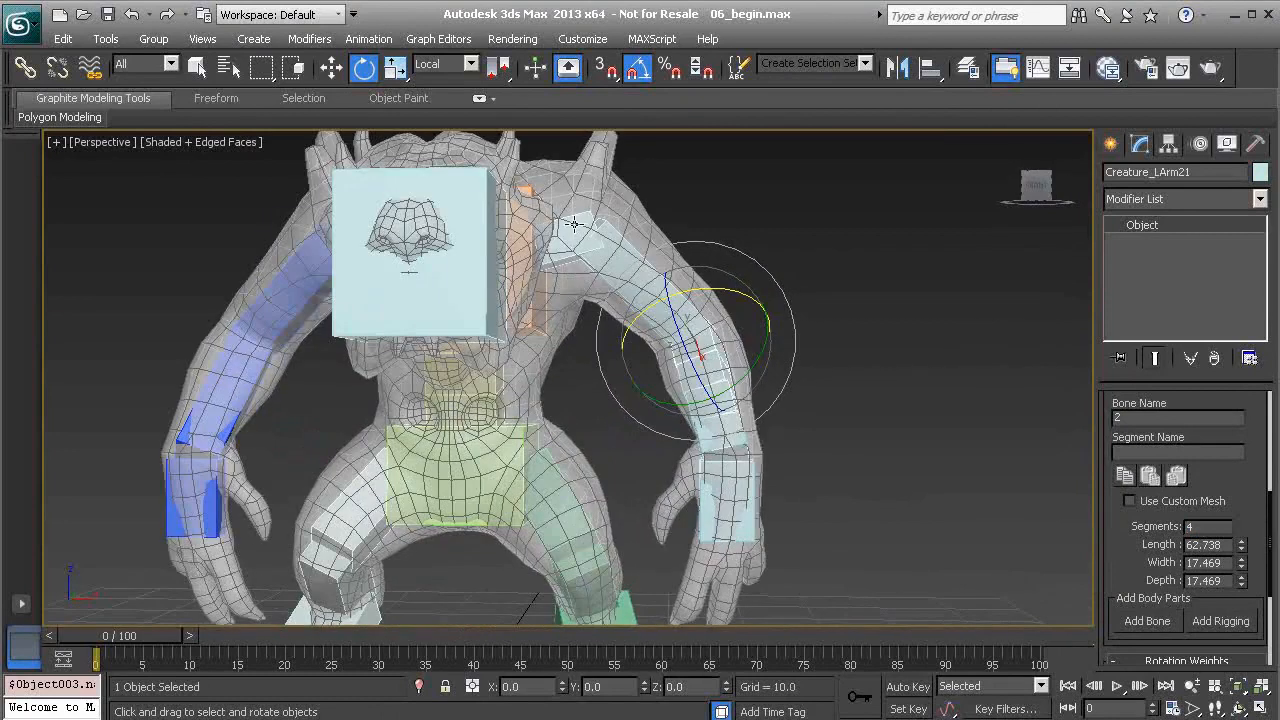
# - Copy the left collarbone's bone settings and paste them mirrored onto the right collarbone
pyautogui.click(573, 223)
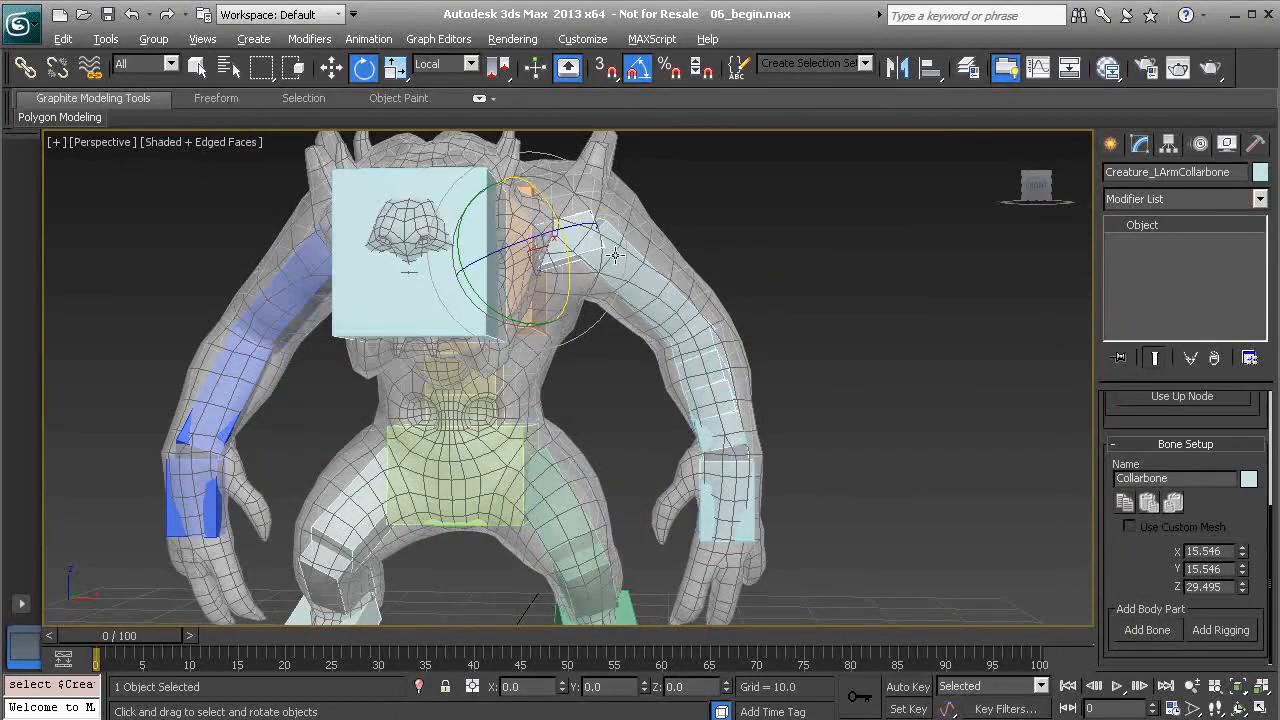
pyautogui.keyDown('alt'); pyautogui.moveTo(614, 255); pyautogui.dragTo(627, 255, button='middle'); pyautogui.keyUp('alt')
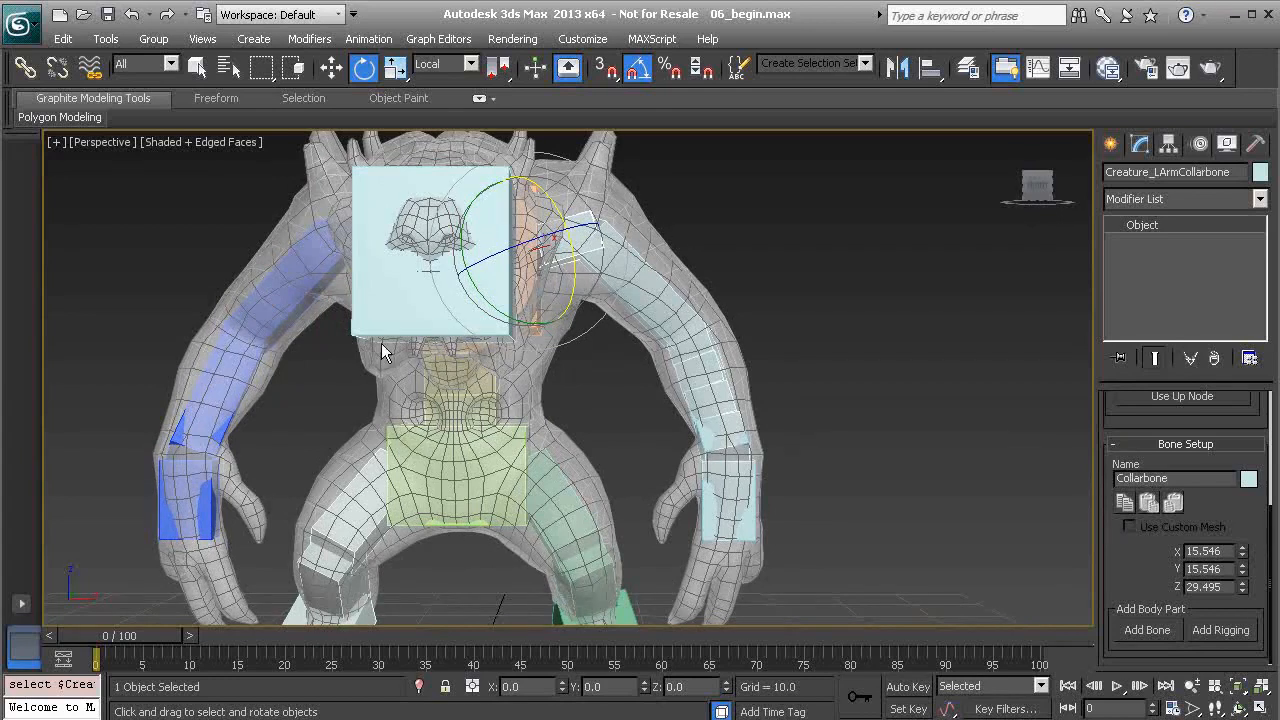
pyautogui.keyDown('alt'); pyautogui.moveTo(295, 220); pyautogui.dragTo(347, 238, button='middle'); pyautogui.keyUp('alt')
pyautogui.click(347, 238)
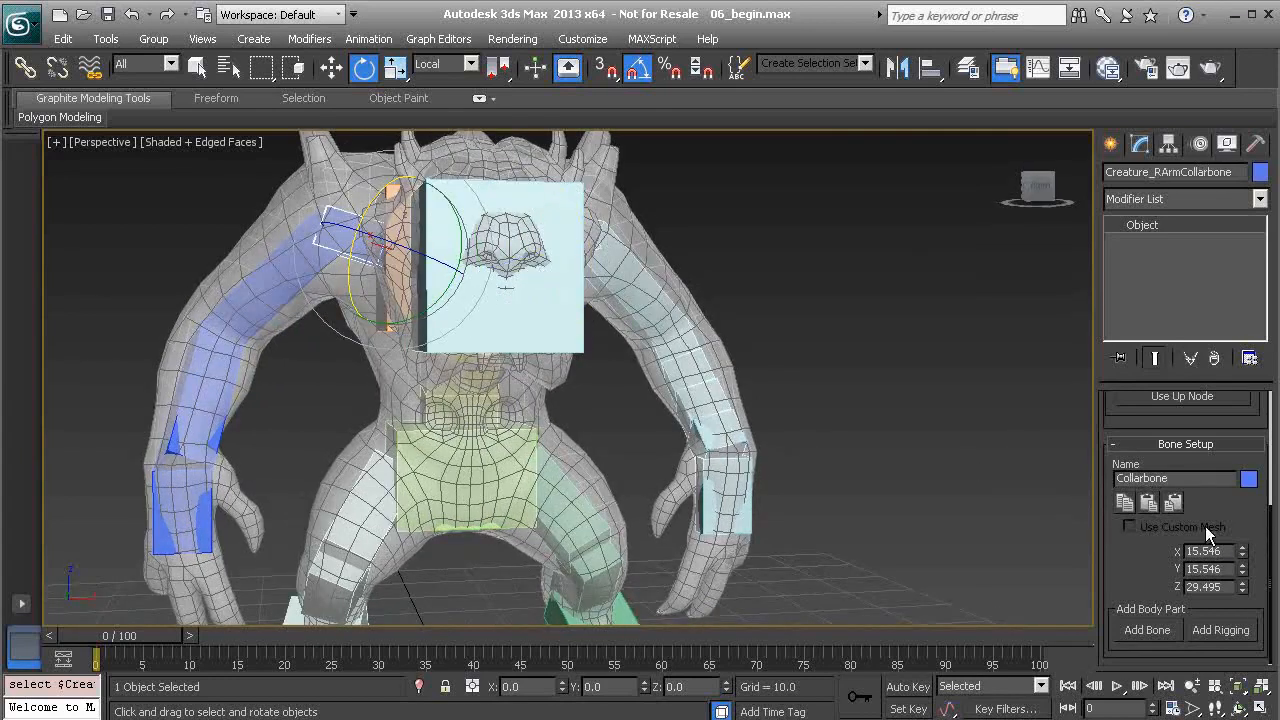
pyautogui.click(1171, 508)
pyautogui.click(1170, 510)
pyautogui.keyDown('alt'); pyautogui.moveTo(175, 418); pyautogui.dragTo(394, 388, button='middle'); pyautogui.keyUp('alt')
pyautogui.scroll(5, 370, 386)
pyautogui.scroll(-3, 348, 390)
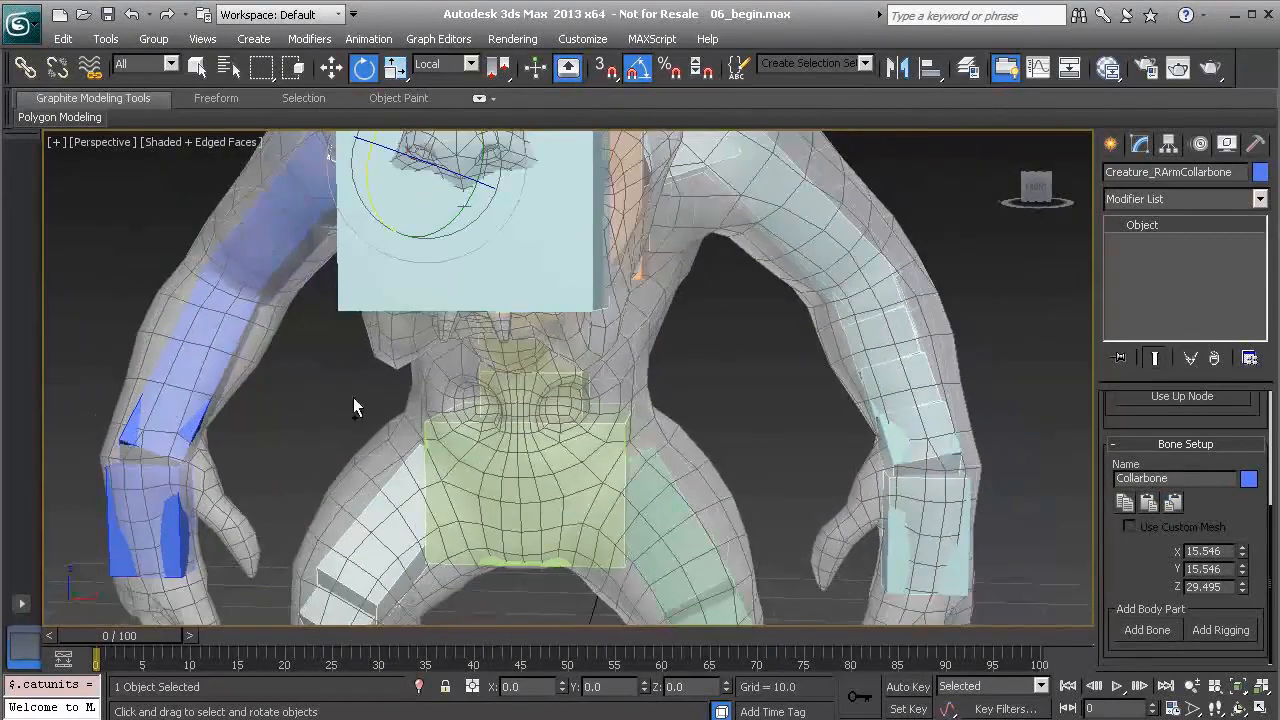
# - Copy the limb setup of the left arm and paste it mirrored onto the right arm
pyautogui.moveTo(1104, 426); pyautogui.dragTo(1120, 628)
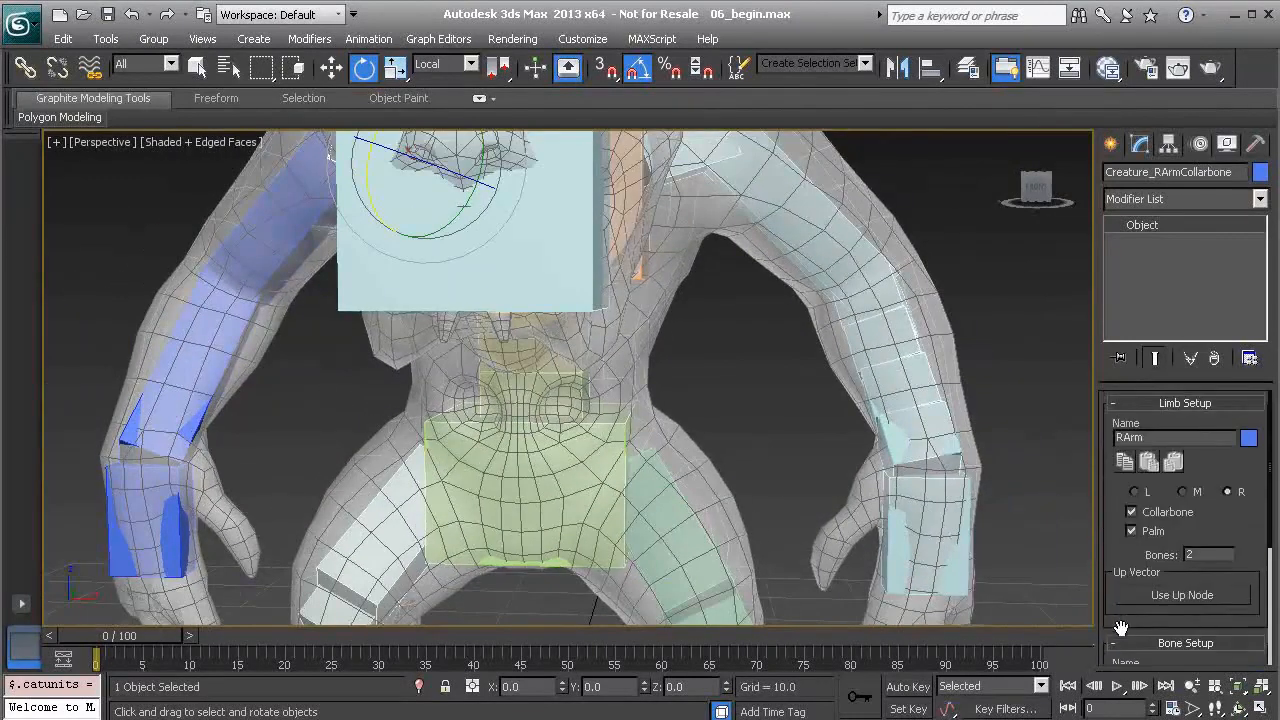
pyautogui.keyDown('alt'); pyautogui.moveTo(314, 290); pyautogui.dragTo(566, 324, button='middle'); pyautogui.keyUp('alt')
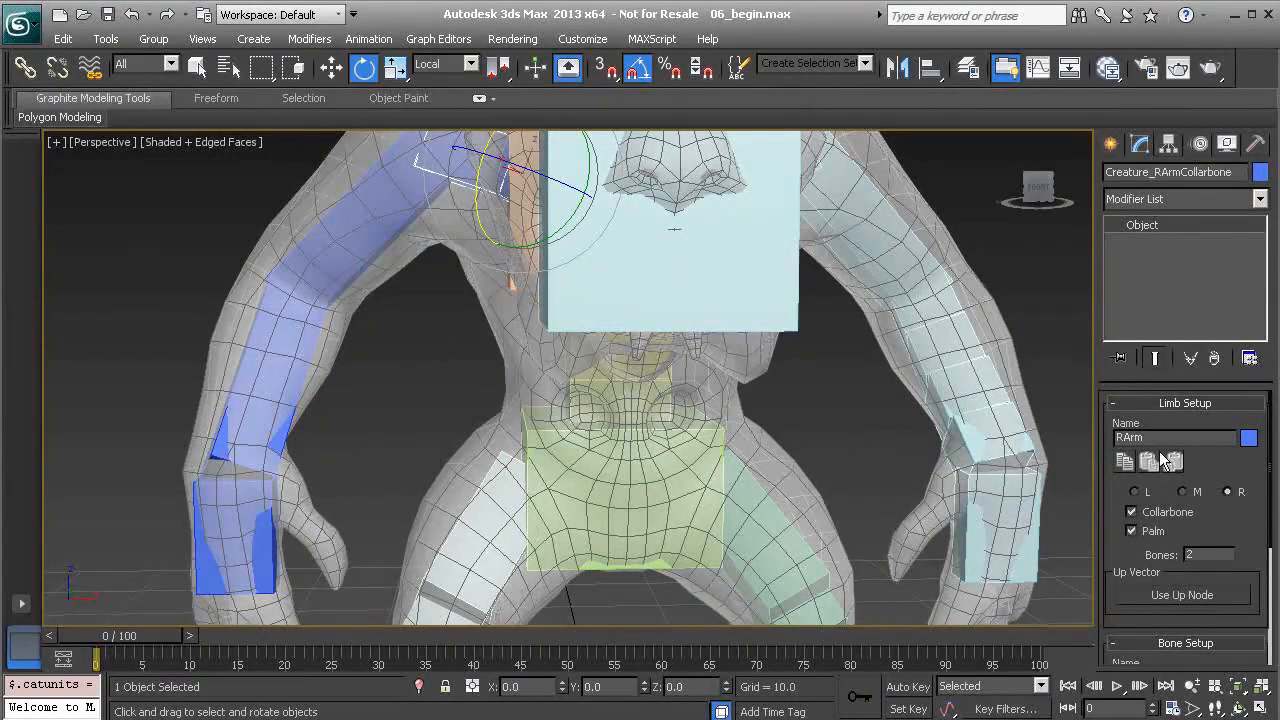
pyautogui.keyDown('alt'); pyautogui.moveTo(855, 204); pyautogui.dragTo(790, 206, button='middle'); pyautogui.keyUp('alt')
pyautogui.click(752, 200)
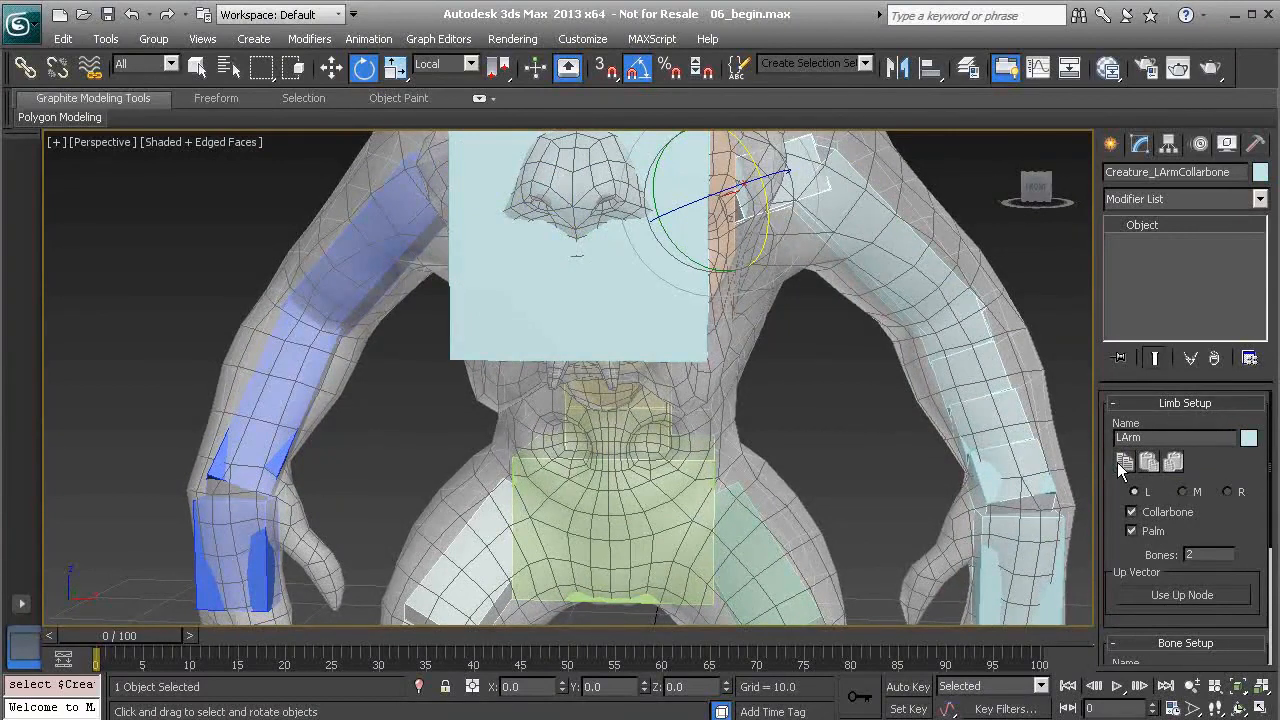
pyautogui.keyDown('alt'); pyautogui.moveTo(369, 324); pyautogui.dragTo(442, 314, button='middle'); pyautogui.keyUp('alt')
pyautogui.click(453, 177)
pyautogui.keyDown('alt'); pyautogui.moveTo(595, 353); pyautogui.dragTo(518, 385, button='middle'); pyautogui.keyUp('alt')
pyautogui.click(1177, 461)
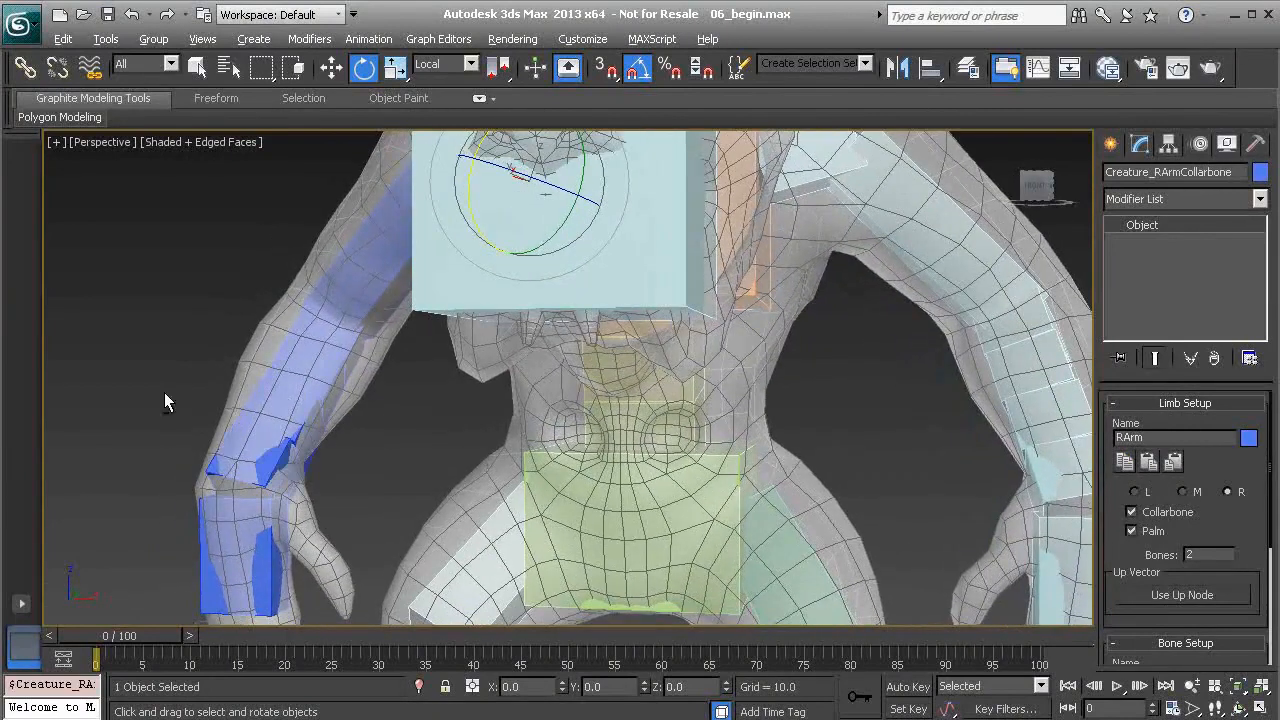
# - Select the right palm, try twisting it around its length, and undo the twist
pyautogui.keyDown('alt'); pyautogui.moveTo(242, 388); pyautogui.dragTo(285, 391, button='middle'); pyautogui.keyUp('alt')
pyautogui.click(263, 537)
pyautogui.keyDown('alt'); pyautogui.moveTo(280, 535); pyautogui.dragTo(292, 510, button='middle'); pyautogui.keyUp('alt')
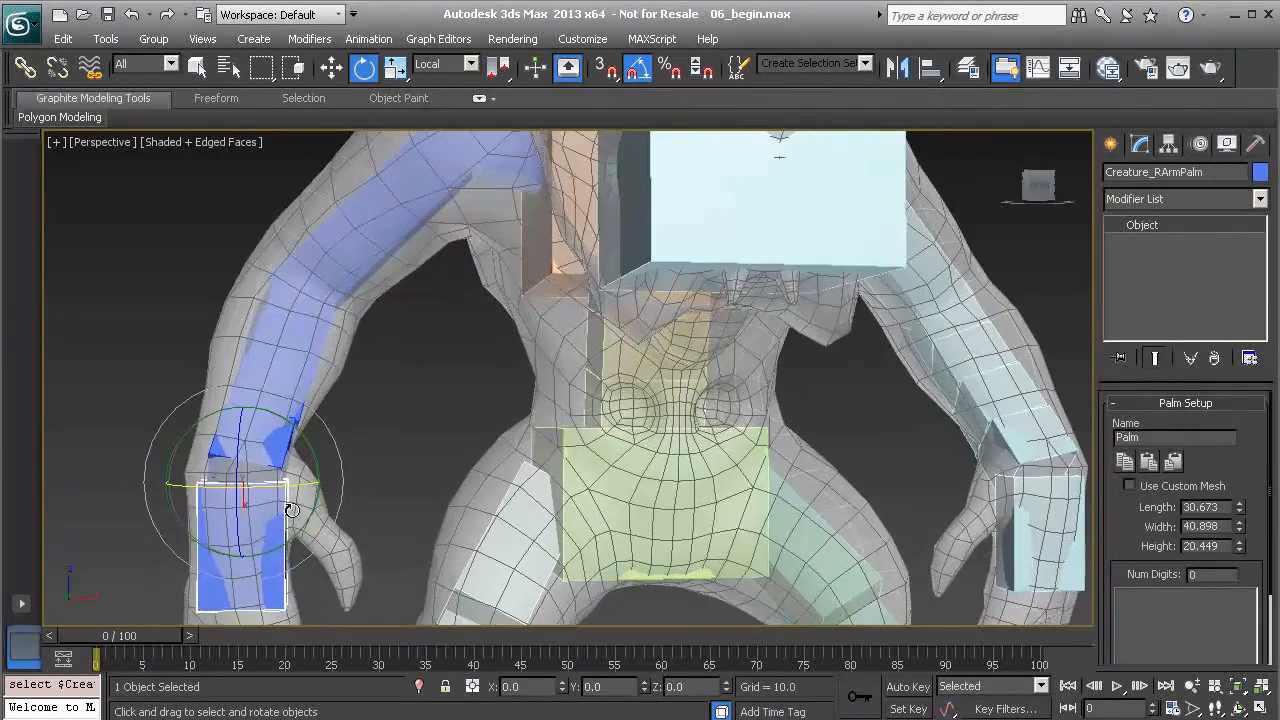
pyautogui.moveTo(290, 484); pyautogui.dragTo(190, 480)
pyautogui.hotkey('ctrl', 'z')
pyautogui.scroll(-6, 646, 400)
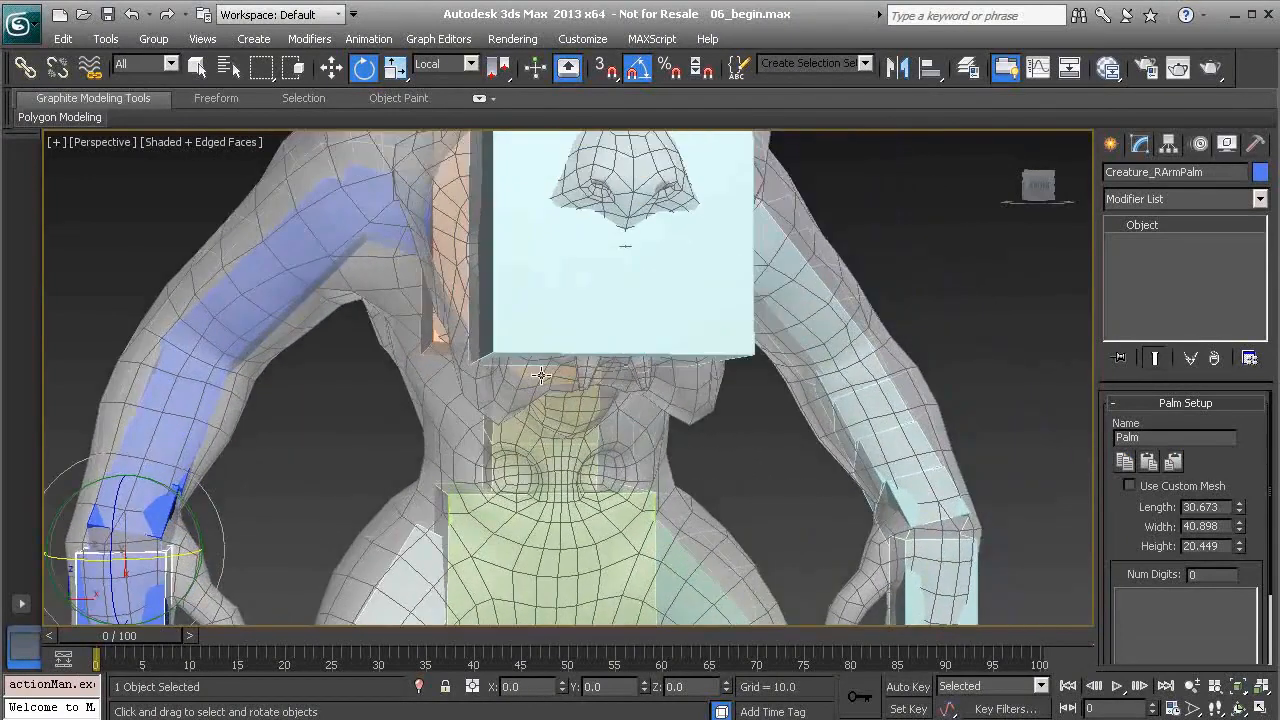
# - Select the left upper arm bone and add an Edit Poly modifier to it
pyautogui.keyDown('alt'); pyautogui.moveTo(646, 430); pyautogui.dragTo(749, 400, button='middle'); pyautogui.keyUp('alt')
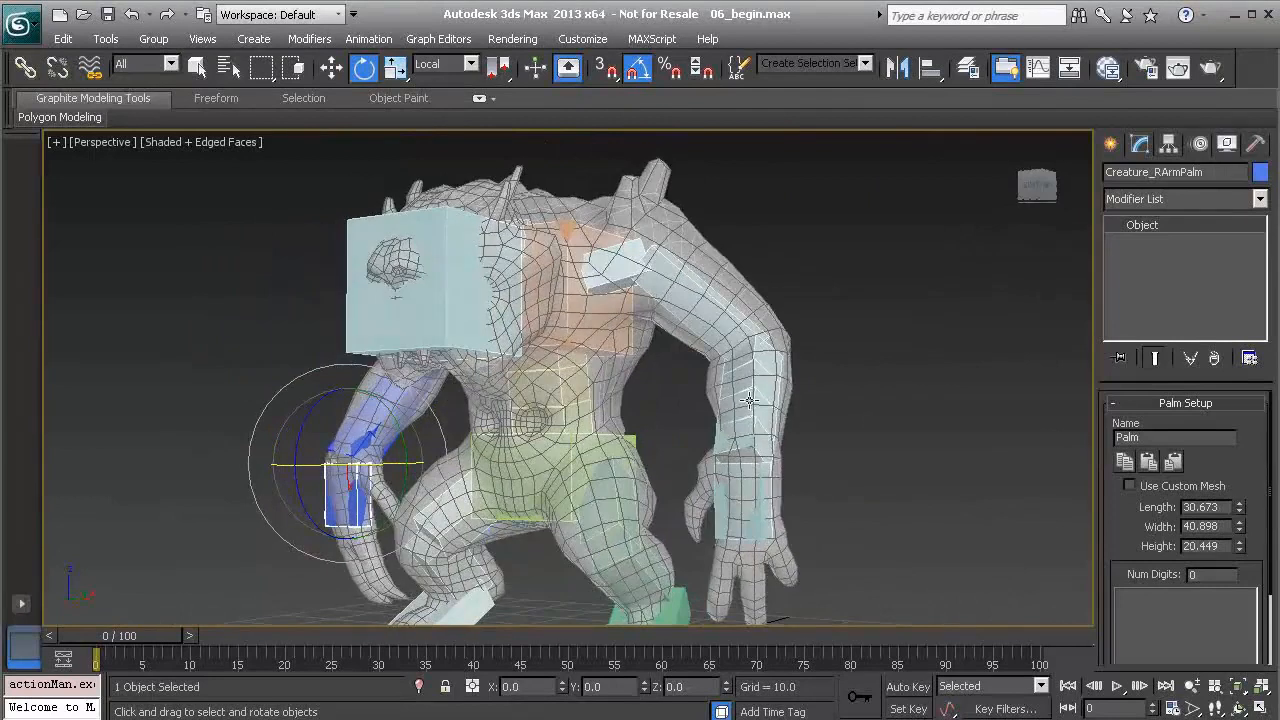
pyautogui.click(729, 318)
pyautogui.keyDown('alt'); pyautogui.moveTo(729, 318); pyautogui.dragTo(793, 370, button='middle'); pyautogui.keyUp('alt')
pyautogui.moveTo(697, 276); pyautogui.dragTo(712, 303)
pyautogui.keyDown('alt'); pyautogui.moveTo(743, 308); pyautogui.dragTo(680, 308, button='middle'); pyautogui.keyUp('alt')
pyautogui.keyDown('alt'); pyautogui.moveTo(806, 272); pyautogui.dragTo(743, 338, button='middle'); pyautogui.keyUp('alt')
pyautogui.scroll(3, 743, 340)
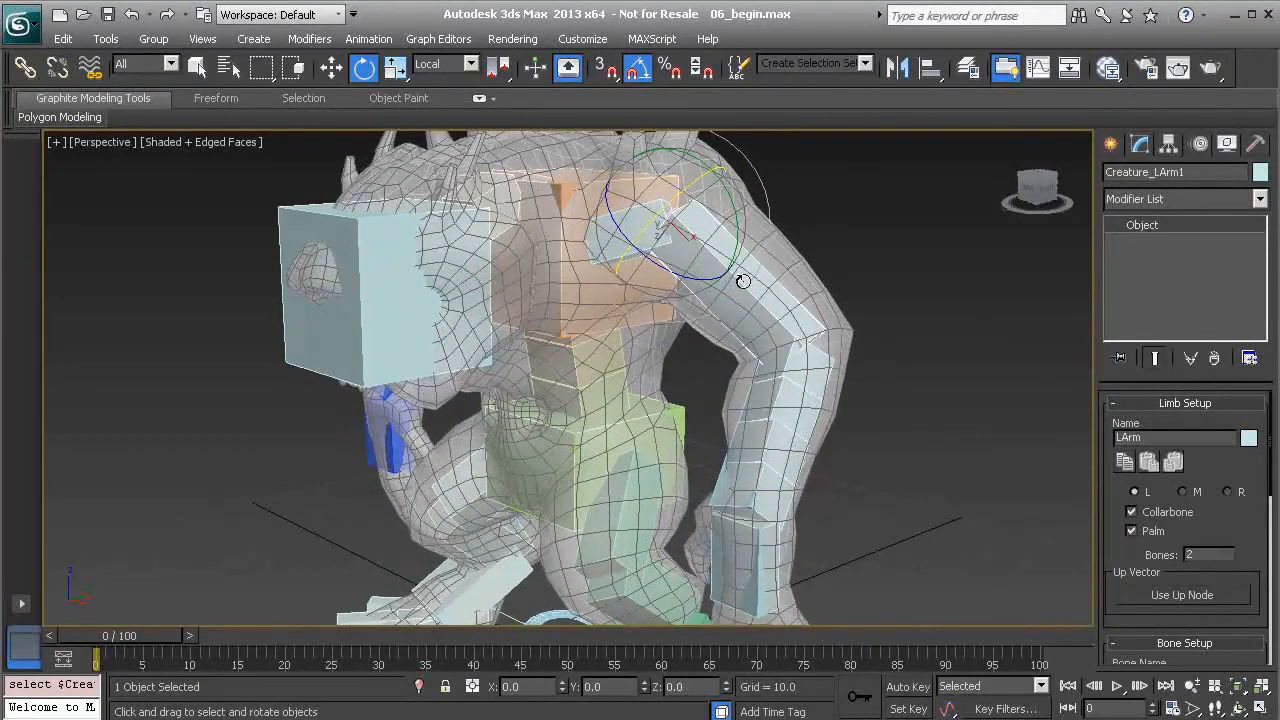
pyautogui.click(1197, 198)
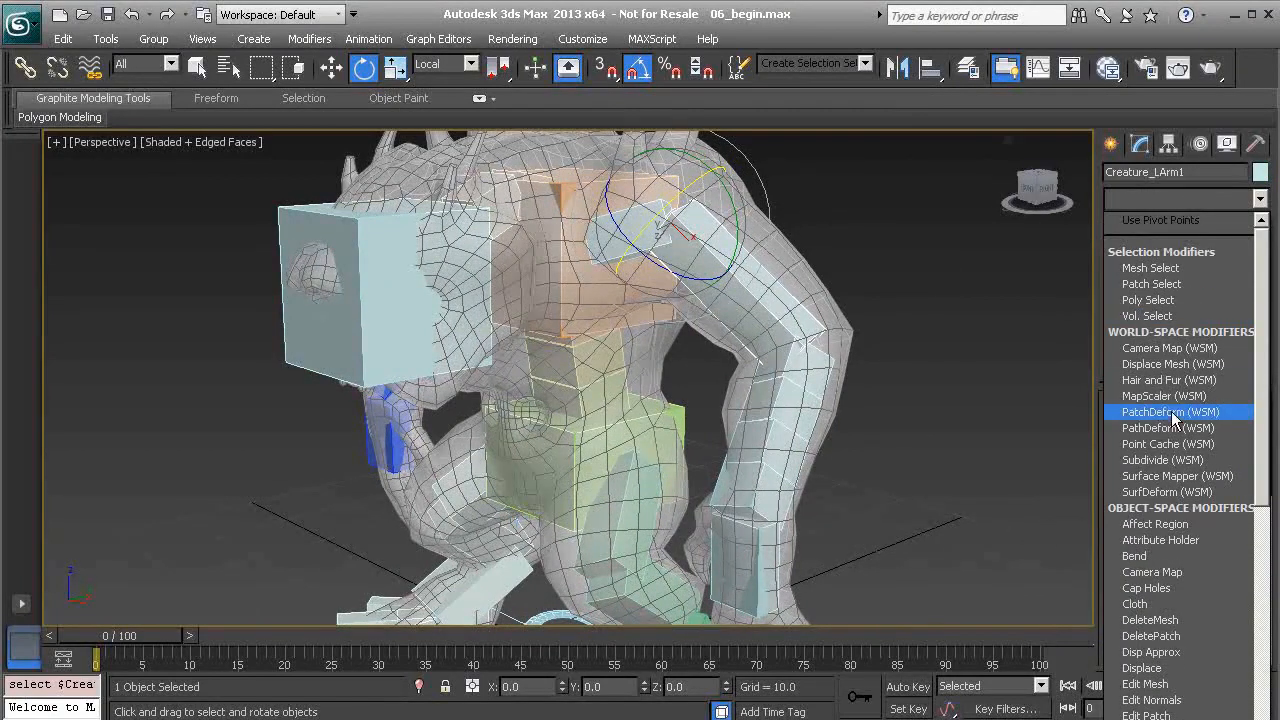
pyautogui.press('e')
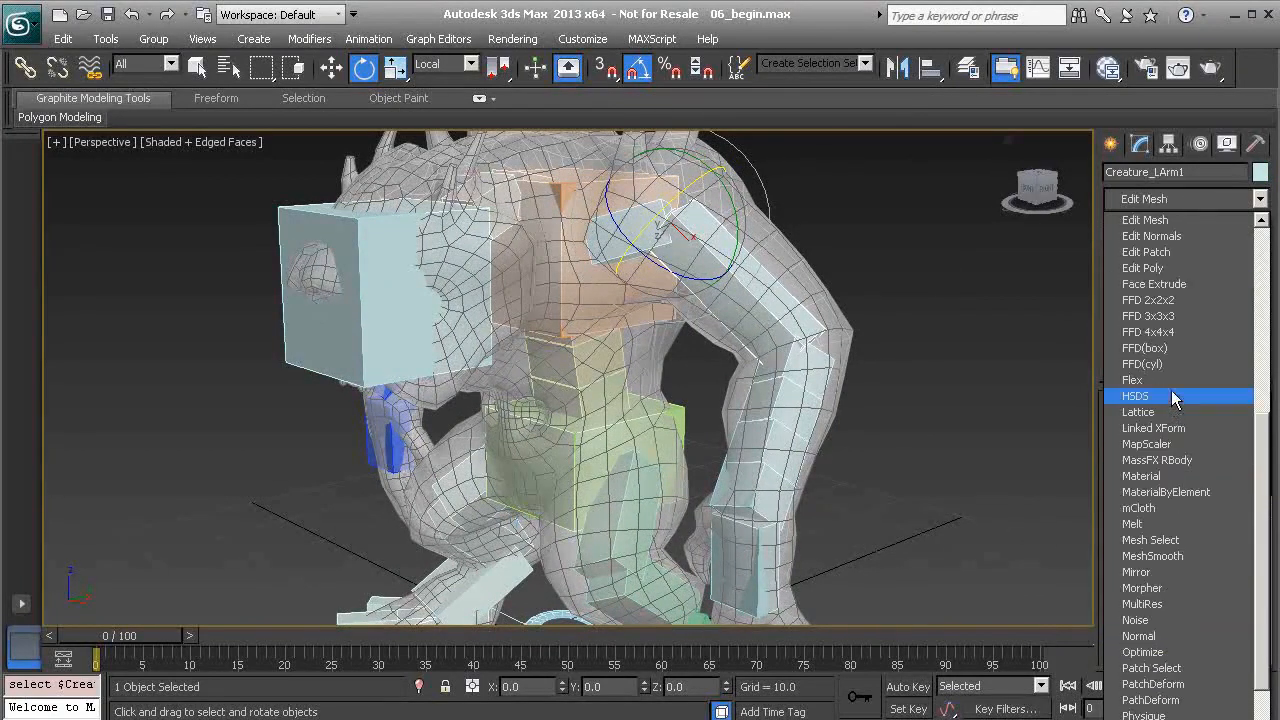
pyautogui.click(1176, 268)
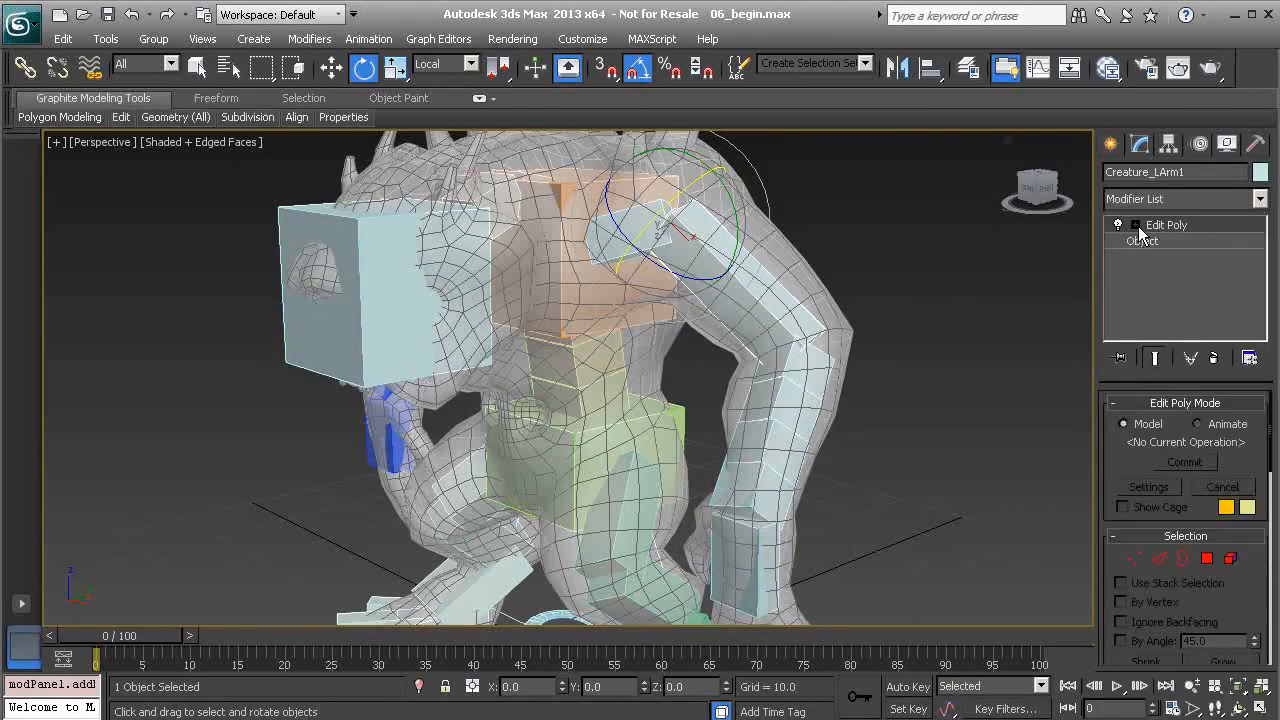
# - Select a lengthwise edge of the left upper arm at Edge level and insert an edge loop around the bone's middle
pyautogui.click(1136, 225)
pyautogui.click(1168, 257)
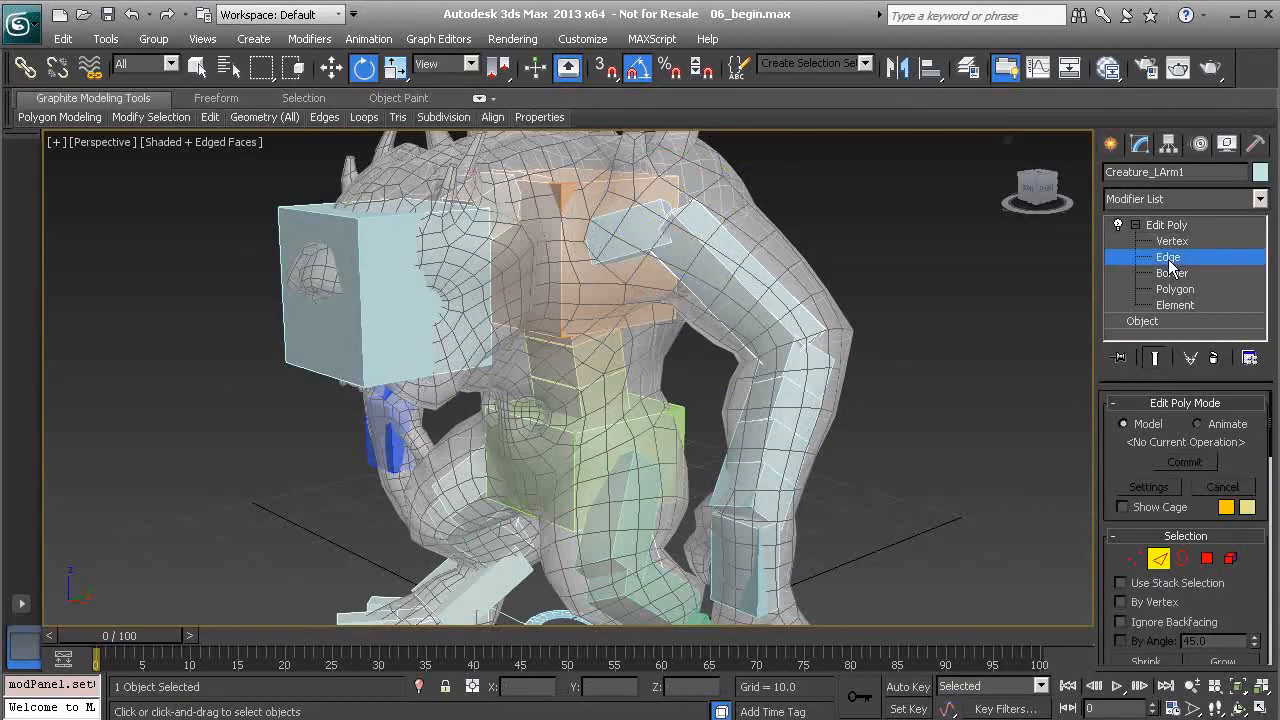
pyautogui.click(744, 286)
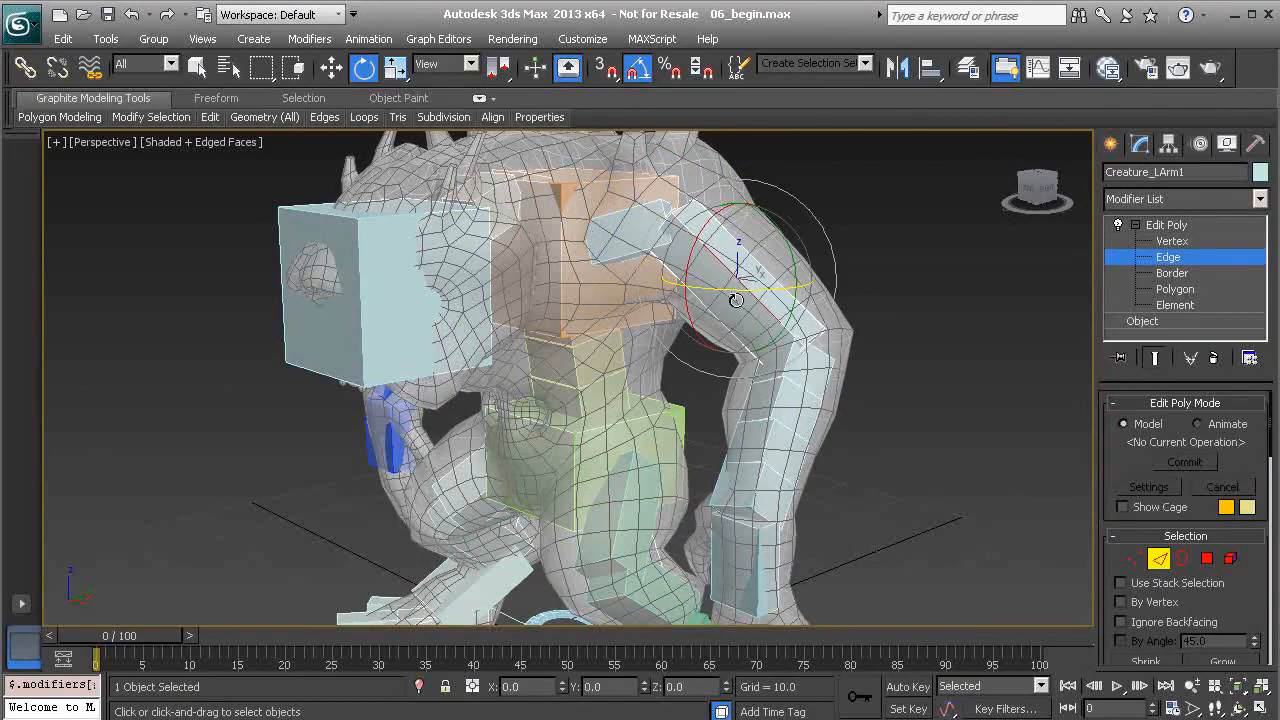
pyautogui.moveTo(740, 268); pyautogui.dragTo(692, 302, button='middle')
pyautogui.scroll(2, 678, 260)
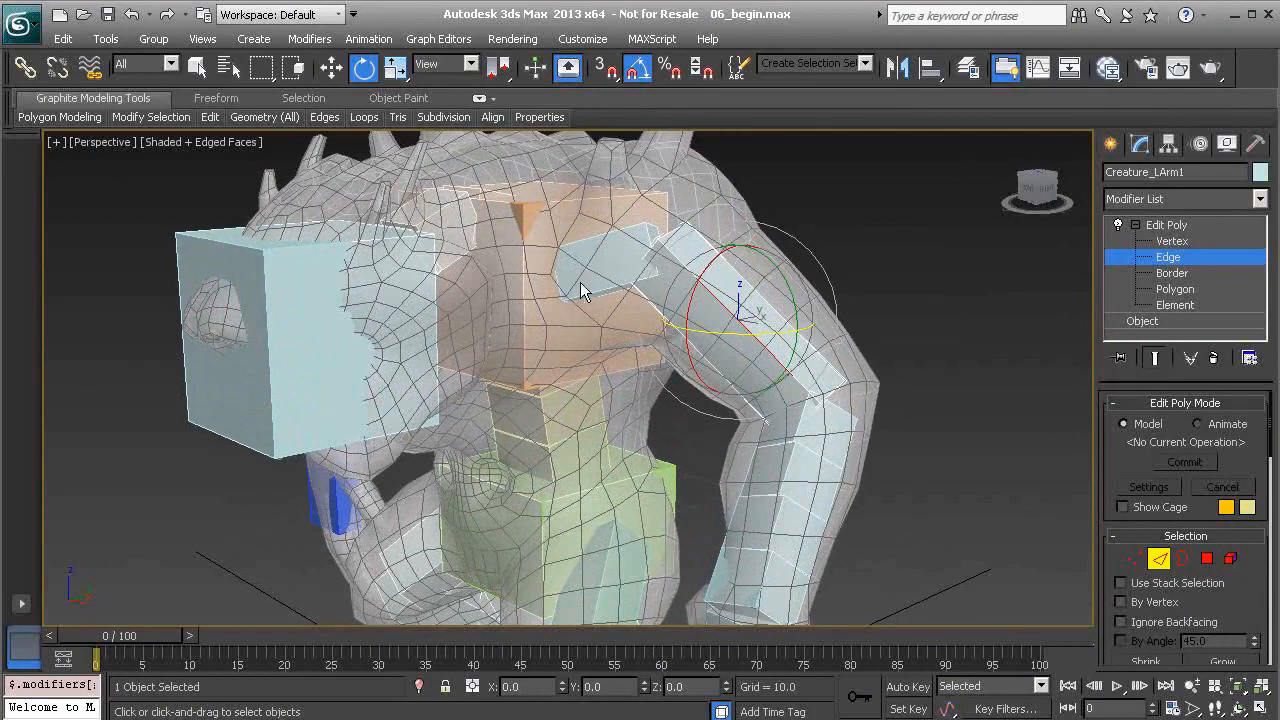
pyautogui.moveTo(686, 271); pyautogui.dragTo(784, 358, button='middle')
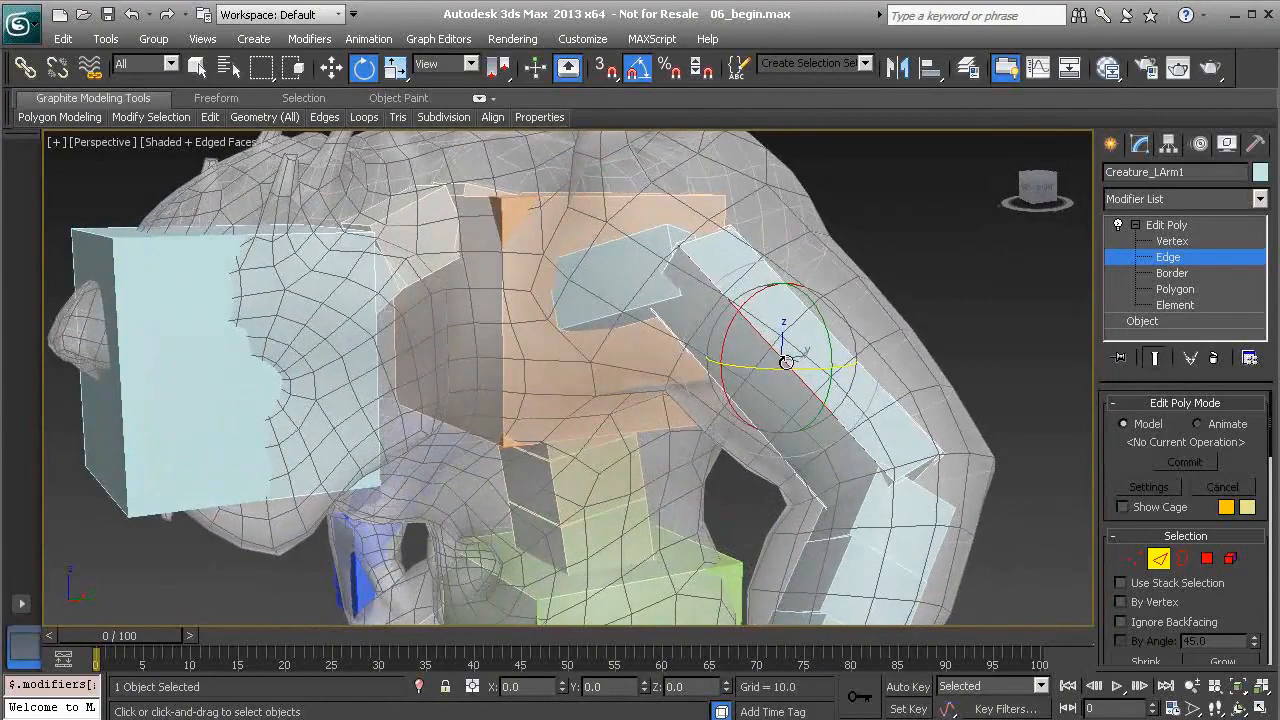
pyautogui.moveTo(494, 118)
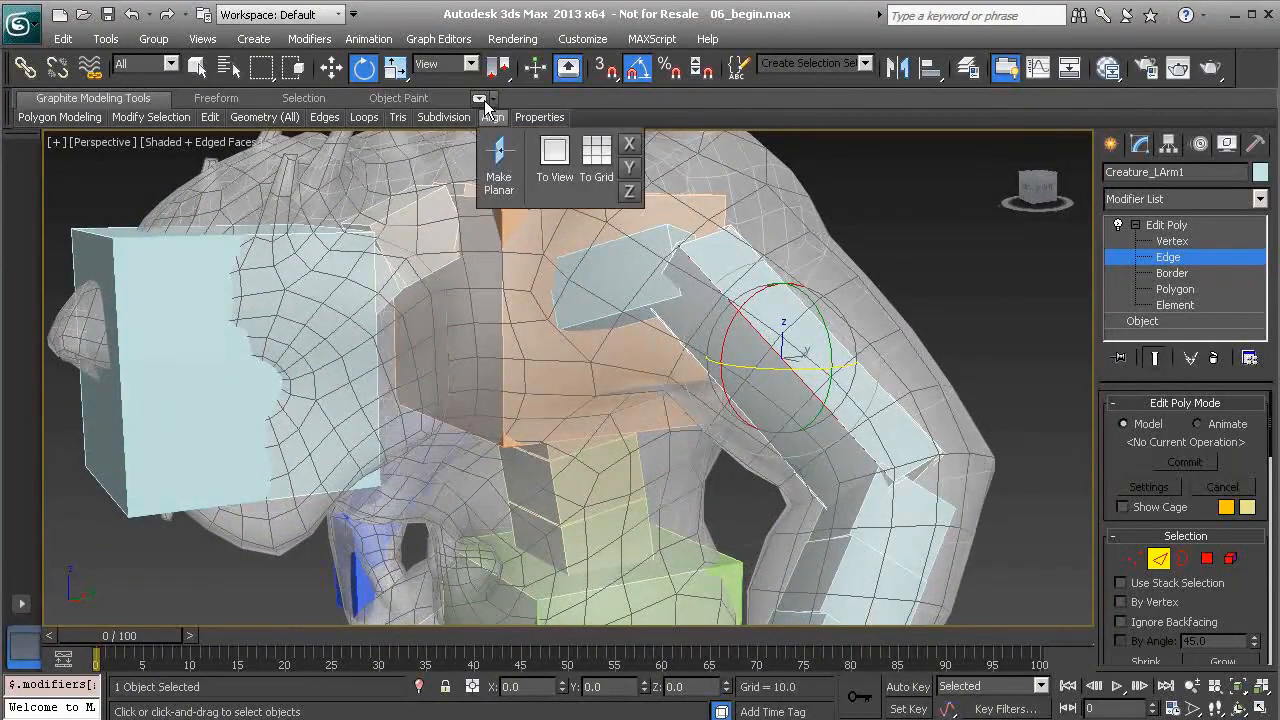
pyautogui.click(480, 98)
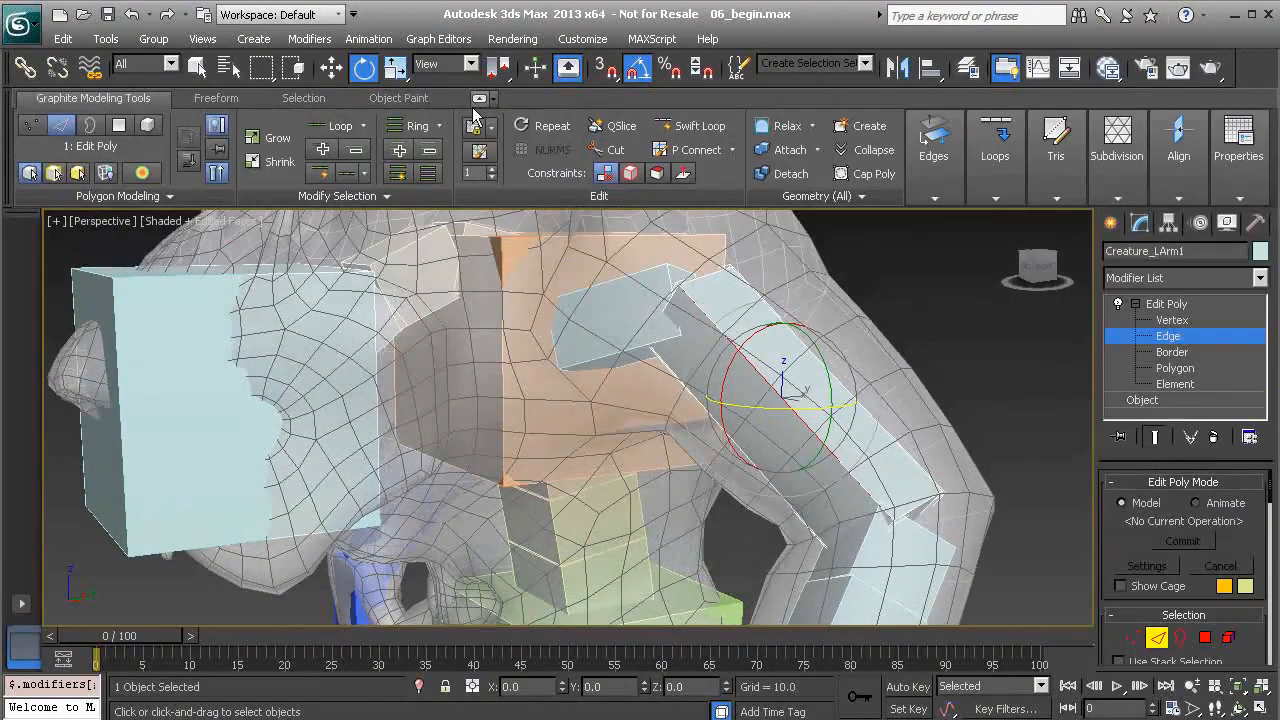
pyautogui.moveTo(1005, 172)
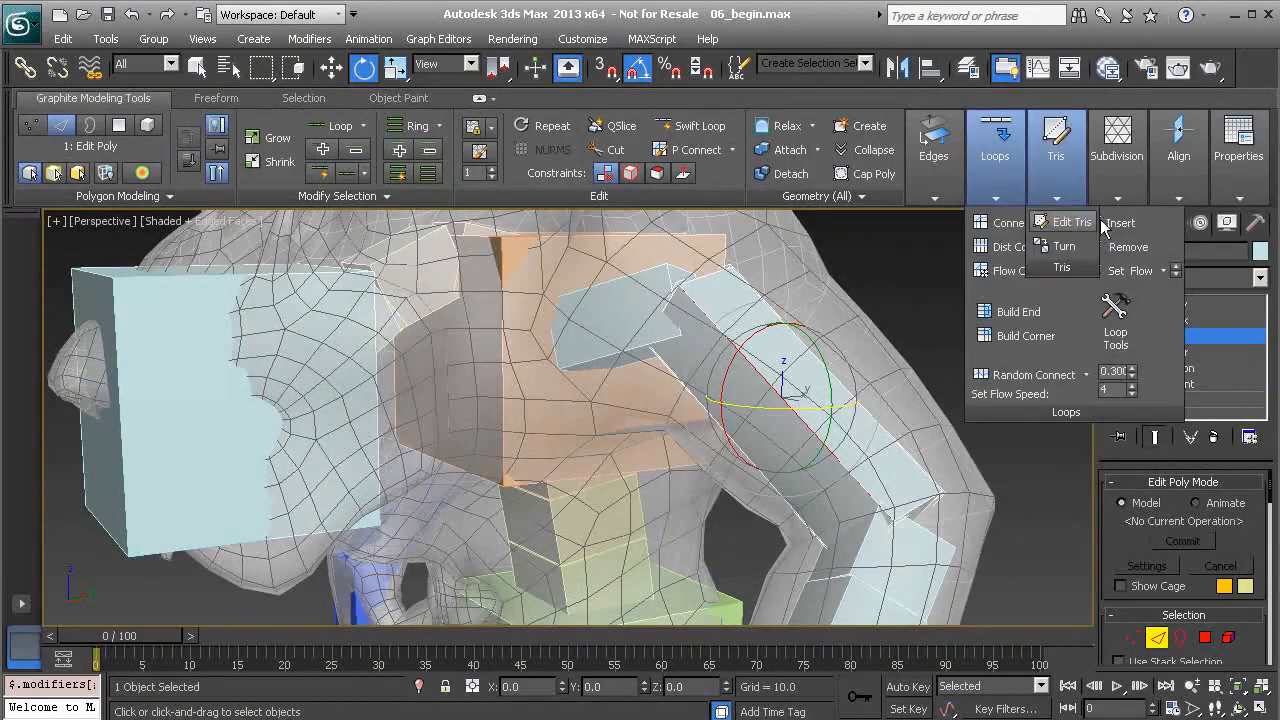
pyautogui.click(1135, 225)
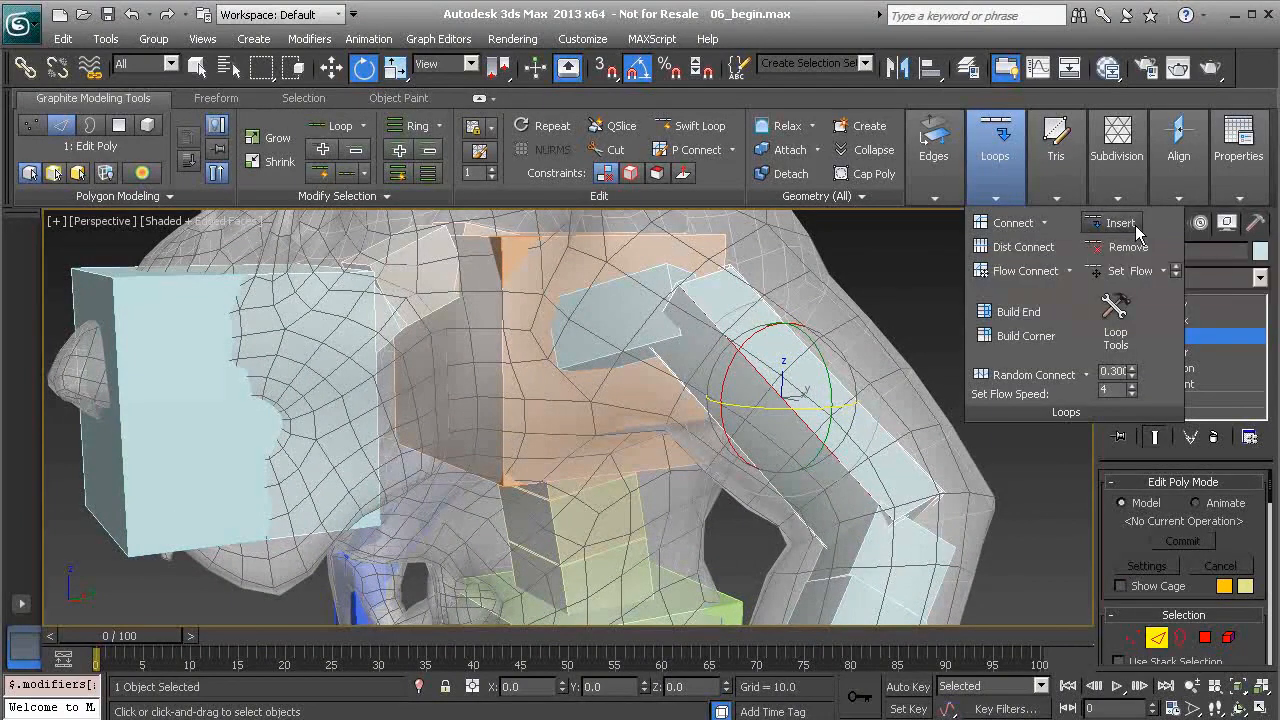
# - Scale up the inserted edge loop so the left upper arm bone bulges towards the creature mesh, and leave Edge level
pyautogui.scroll(5, 750, 366)
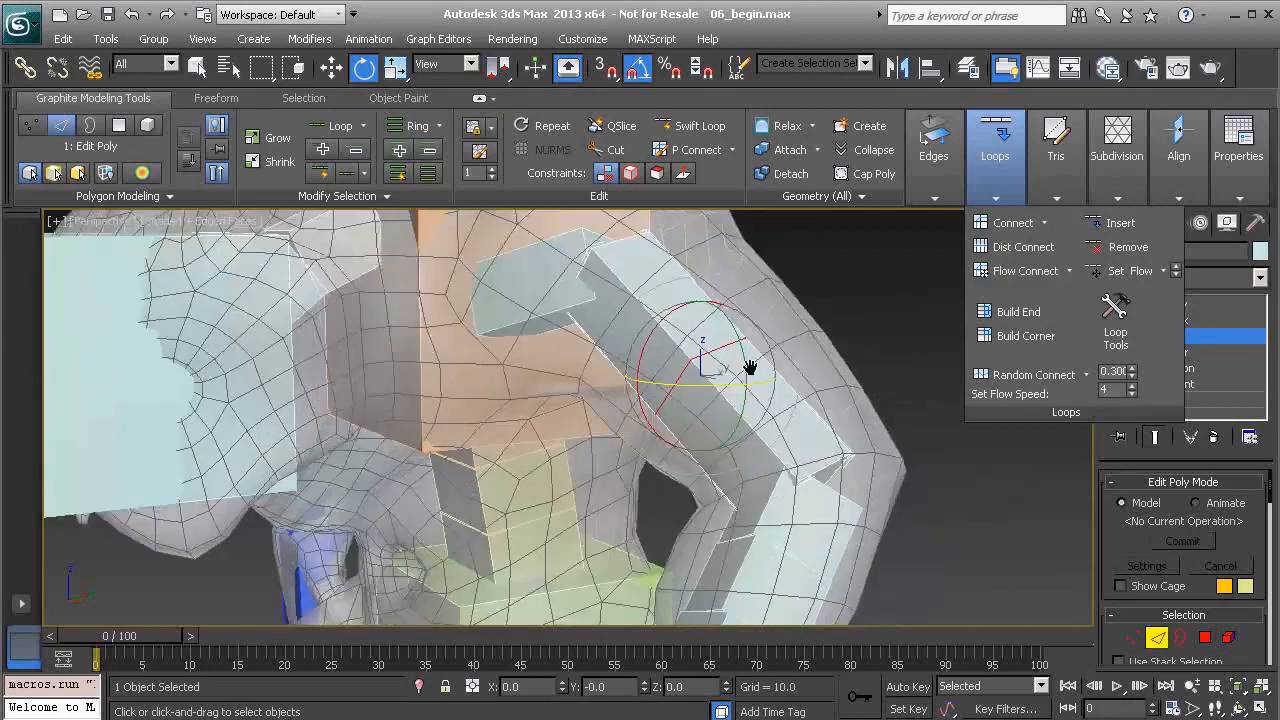
pyautogui.press('r')
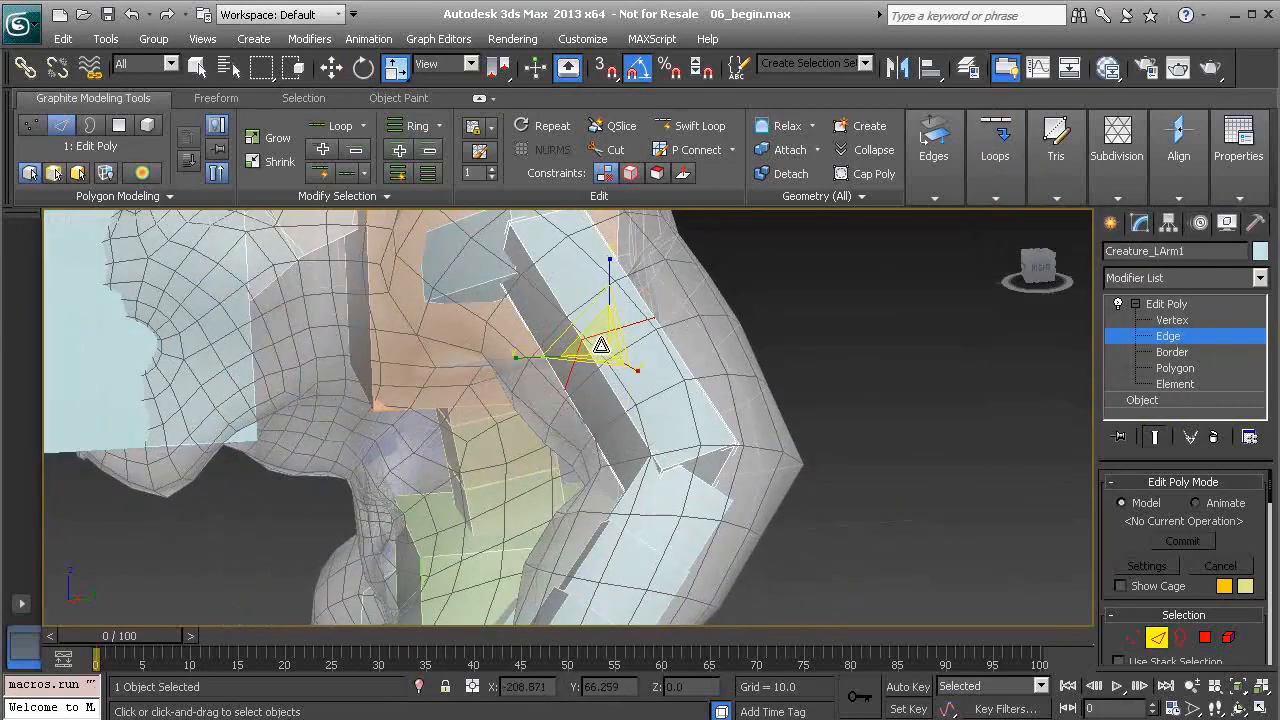
pyautogui.moveTo(598, 342); pyautogui.dragTo(641, 274)
pyautogui.moveTo(531, 371); pyautogui.dragTo(729, 385, button='middle')
pyautogui.click(1171, 304)
# - Copy the limb setup from the left collarbone and paste it mirrored onto the right collarbone
pyautogui.click(528, 323)
pyautogui.keyDown('alt'); pyautogui.moveTo(528, 323); pyautogui.dragTo(552, 349, button='middle'); pyautogui.keyUp('alt')
pyautogui.scroll(-4, 597, 383)
pyautogui.moveTo(618, 384); pyautogui.dragTo(734, 343, button='middle')
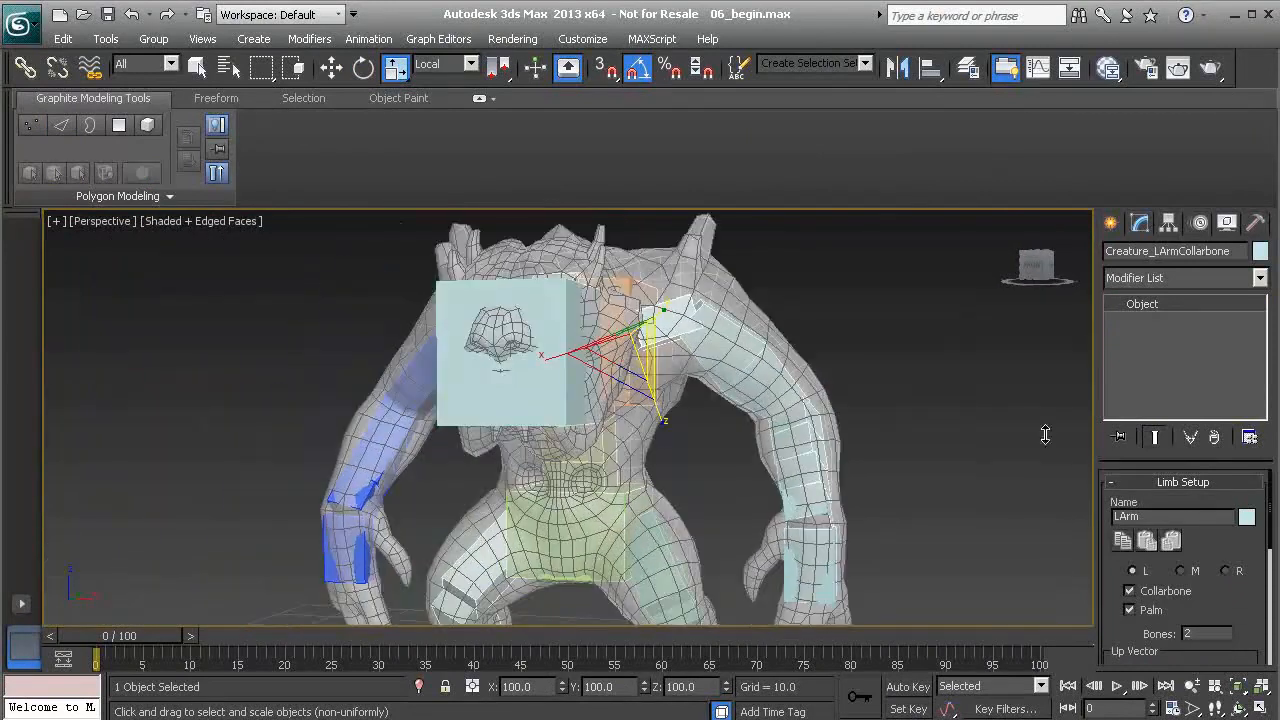
pyautogui.click(1123, 542)
pyautogui.keyDown('alt'); pyautogui.moveTo(388, 388); pyautogui.dragTo(459, 382, button='middle'); pyautogui.keyUp('alt')
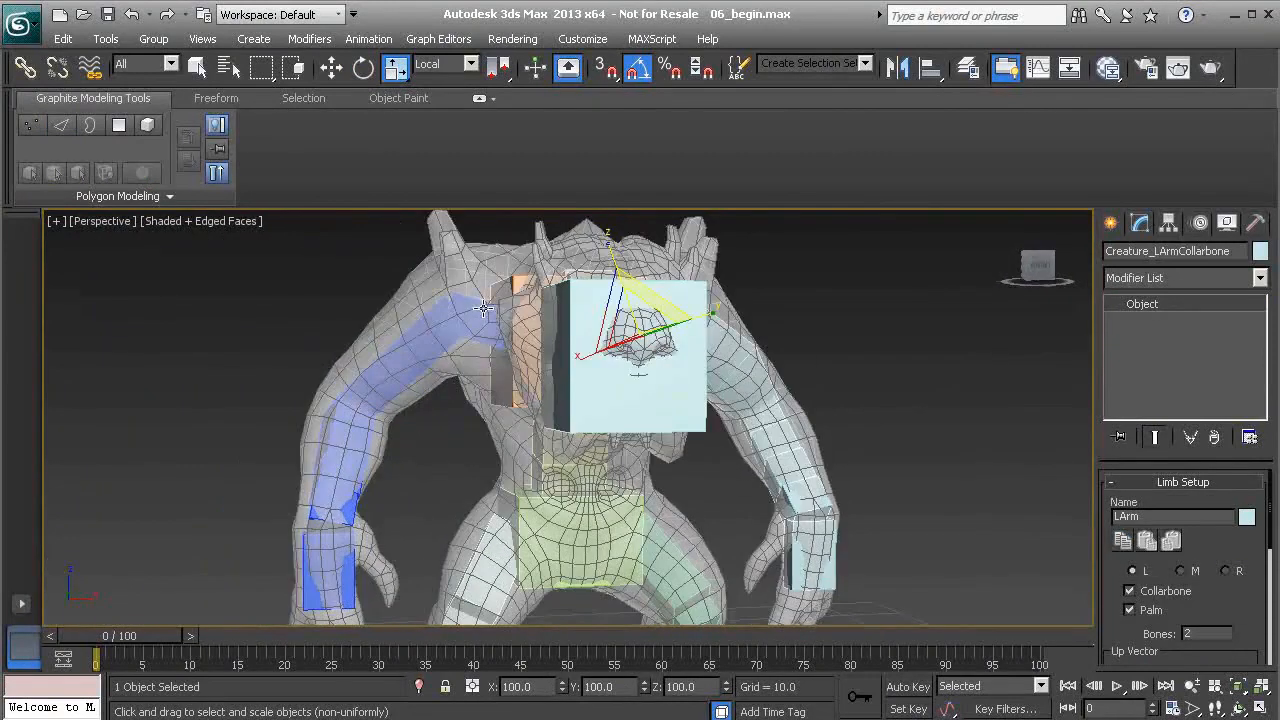
pyautogui.click(485, 318)
pyautogui.keyDown('alt'); pyautogui.moveTo(485, 318); pyautogui.dragTo(473, 321, button='middle'); pyautogui.keyUp('alt')
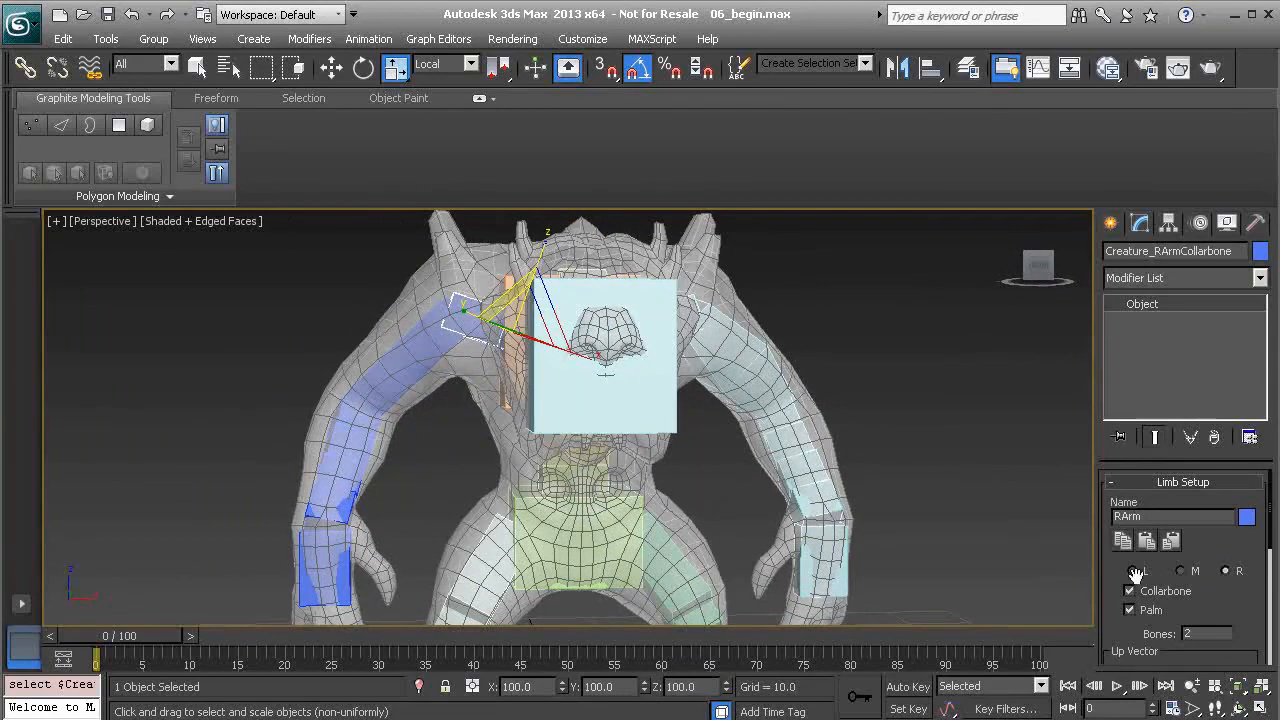
pyautogui.click(1172, 541)
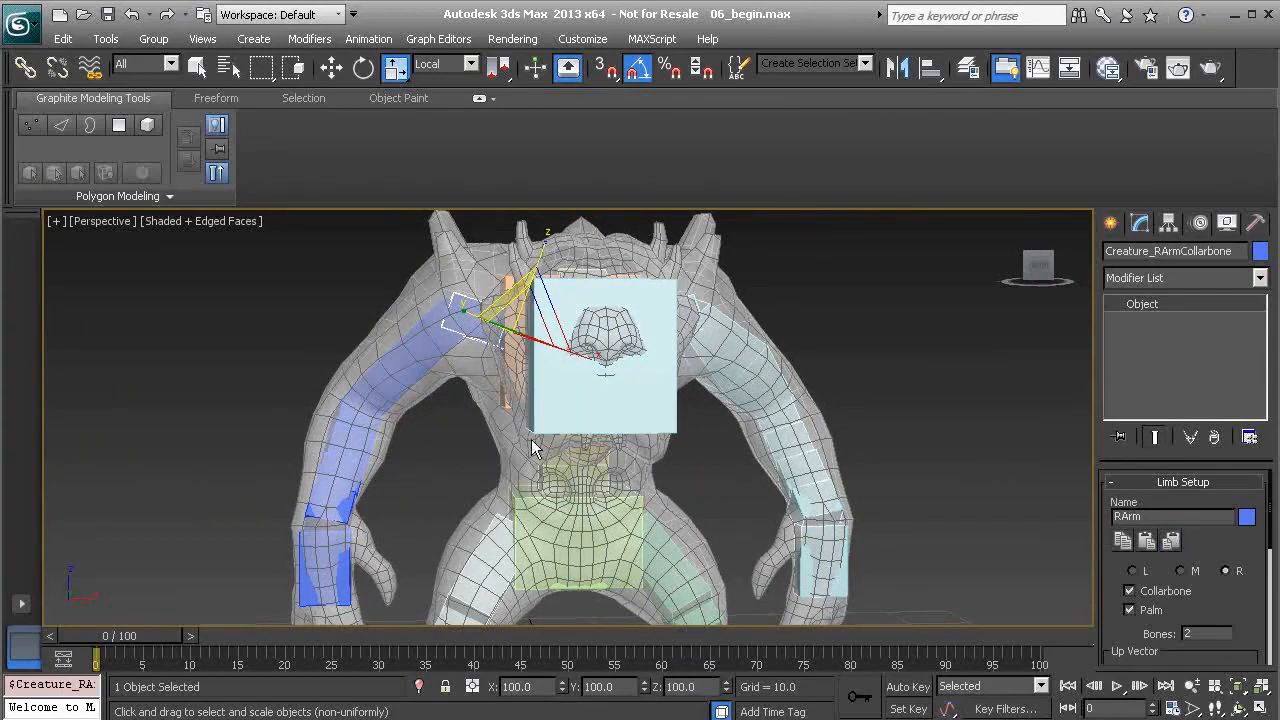
# - Copy the Edit Poly modifier from the left upper arm onto the right upper arm, inspect the bone's shape and deselect it
pyautogui.click(413, 358)
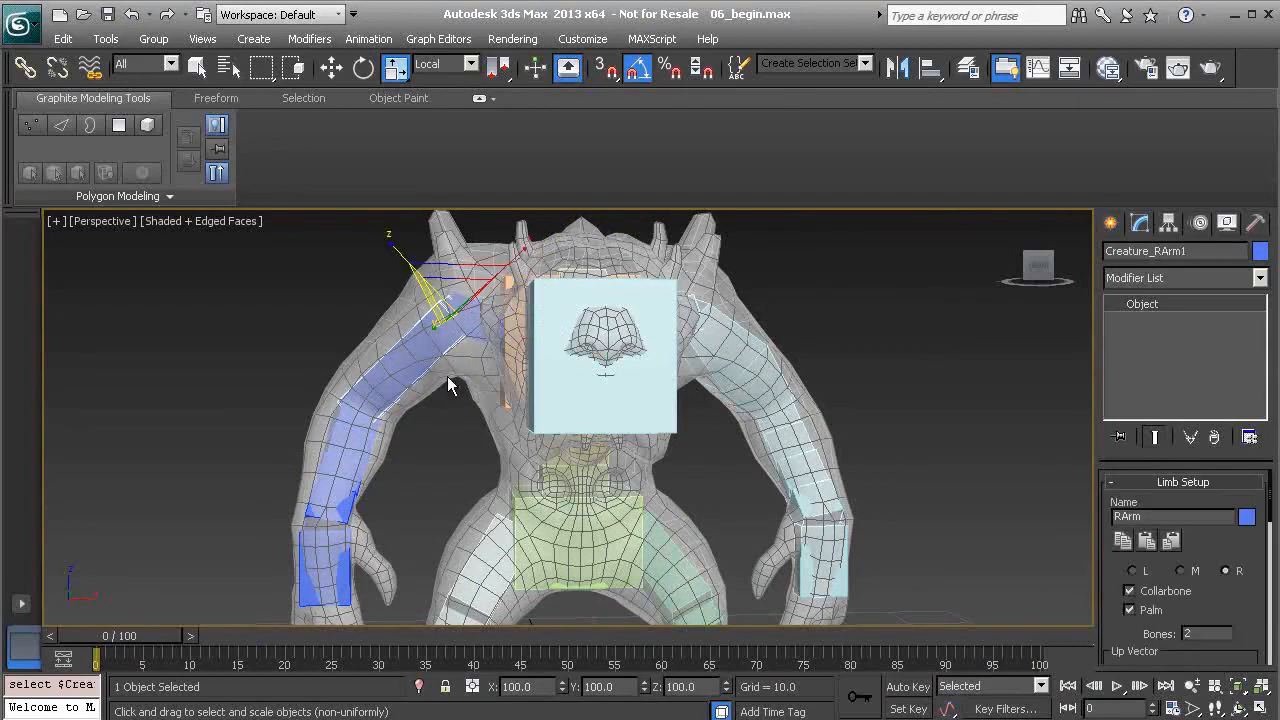
pyautogui.keyDown('alt'); pyautogui.moveTo(520, 411); pyautogui.dragTo(635, 414, button='middle'); pyautogui.keyUp('alt')
pyautogui.keyDown('alt'); pyautogui.moveTo(779, 427); pyautogui.dragTo(707, 409, button='middle'); pyautogui.keyUp('alt')
pyautogui.click(744, 366)
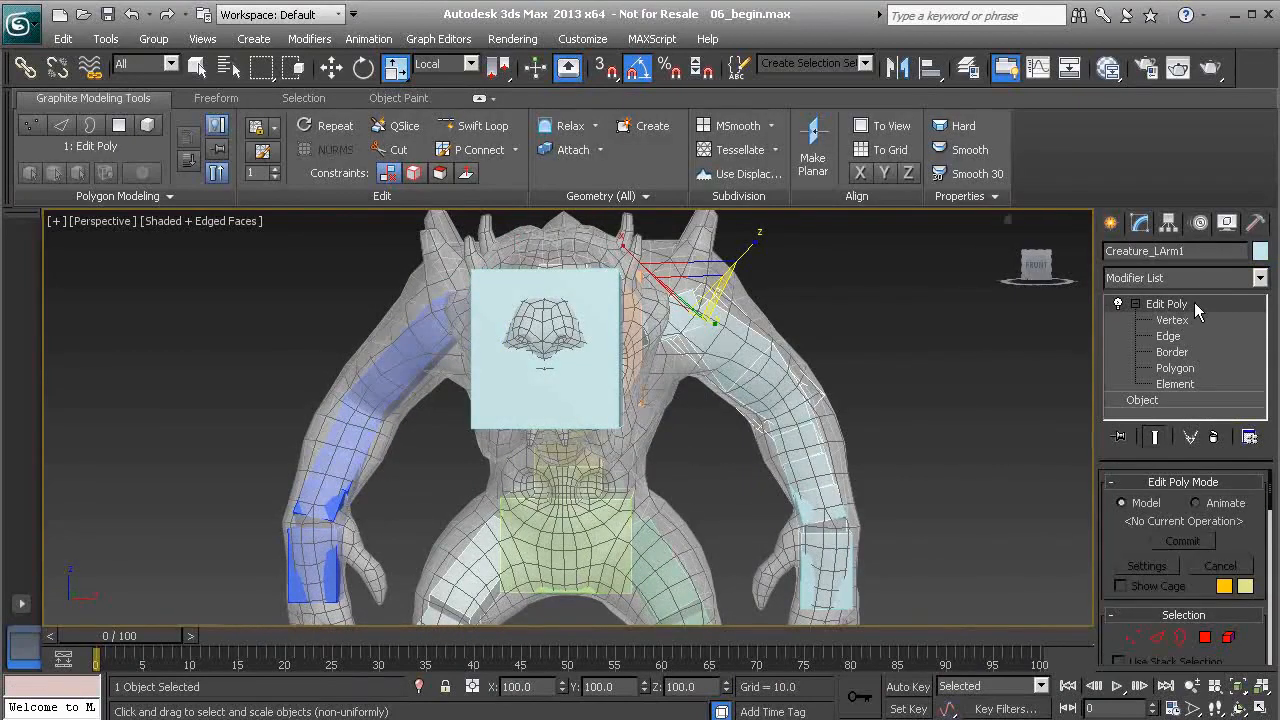
pyautogui.click(410, 358)
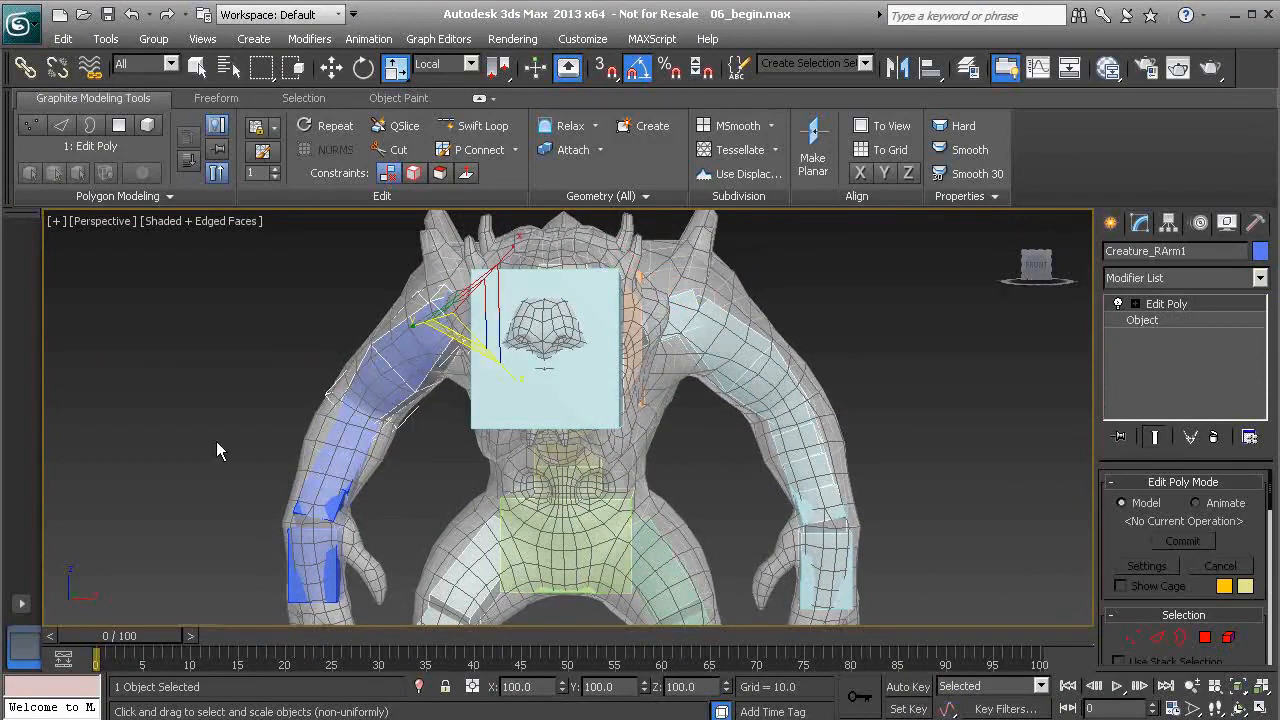
pyautogui.keyDown('alt'); pyautogui.moveTo(360, 448); pyautogui.dragTo(466, 460, button='middle'); pyautogui.keyUp('alt')
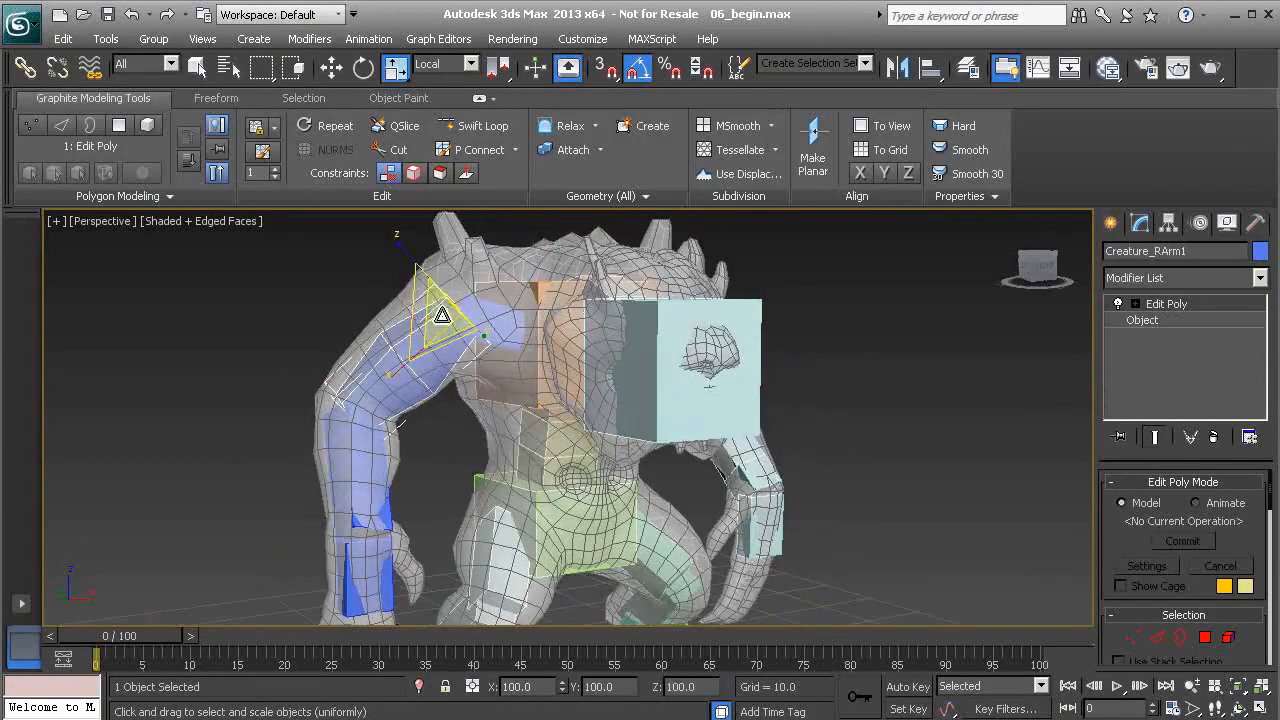
pyautogui.keyDown('alt'); pyautogui.moveTo(576, 382); pyautogui.dragTo(514, 380, button='middle'); pyautogui.keyUp('alt')
pyautogui.scroll(3, 440, 356)
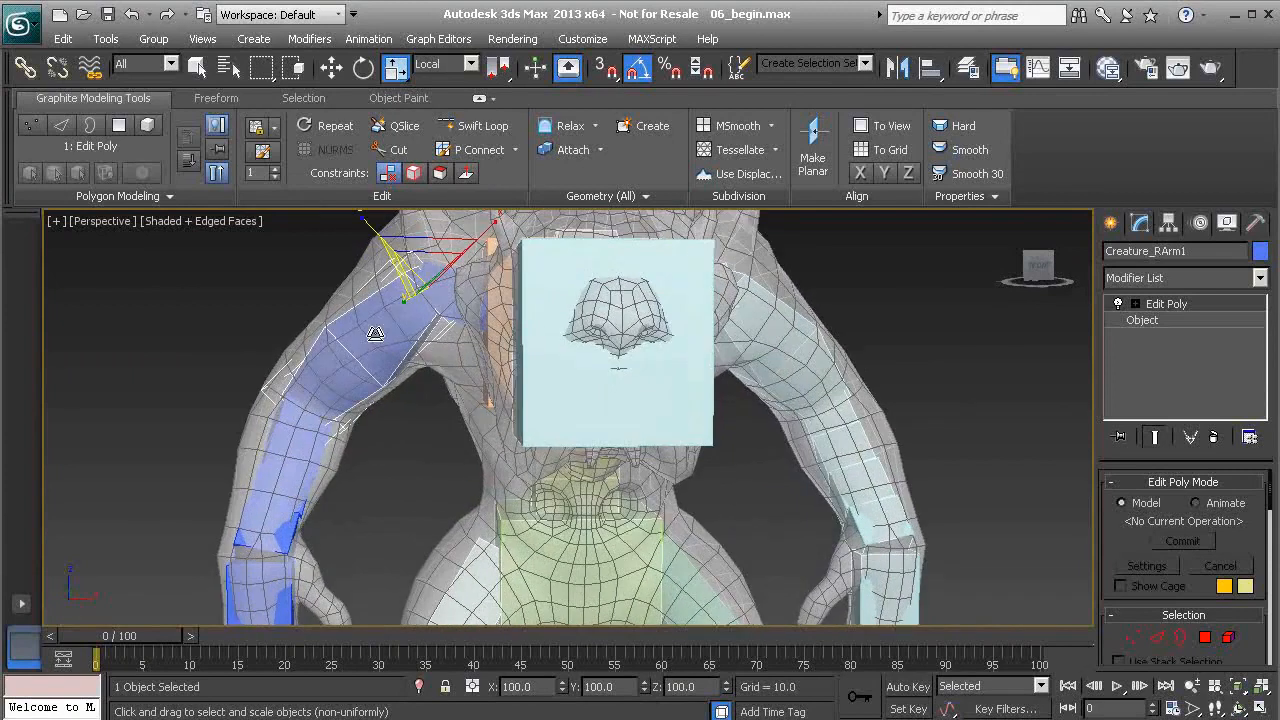
pyautogui.moveTo(389, 355)
pyautogui.keyDown('alt'); pyautogui.mouseDown(button='middle')
pyautogui.moveTo(341, 332)
pyautogui.moveTo(591, 366)
pyautogui.moveTo(371, 350)
pyautogui.mouseUp(button='middle'); pyautogui.keyUp('alt')
pyautogui.keyDown('alt'); pyautogui.moveTo(530, 383); pyautogui.dragTo(561, 384, button='middle'); pyautogui.keyUp('alt')
pyautogui.scroll(-4, 561, 384)
pyautogui.click(861, 337)
# - Select the left palm and add an extra bone to it as a body part
pyautogui.keyDown('alt'); pyautogui.moveTo(861, 337); pyautogui.dragTo(729, 476, button='middle'); pyautogui.keyUp('alt')
pyautogui.scroll(5, 730, 467)
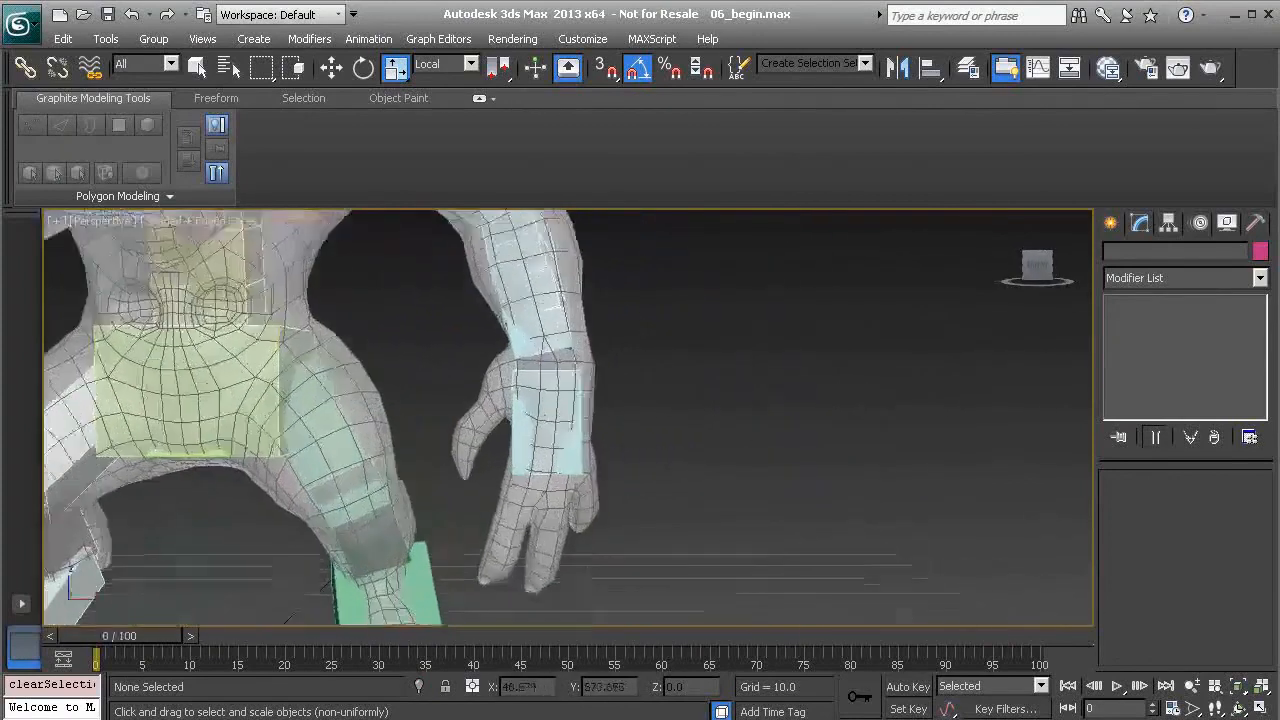
pyautogui.click(509, 420)
pyautogui.keyDown('alt'); pyautogui.moveTo(555, 463); pyautogui.dragTo(600, 470, button='middle'); pyautogui.keyUp('alt')
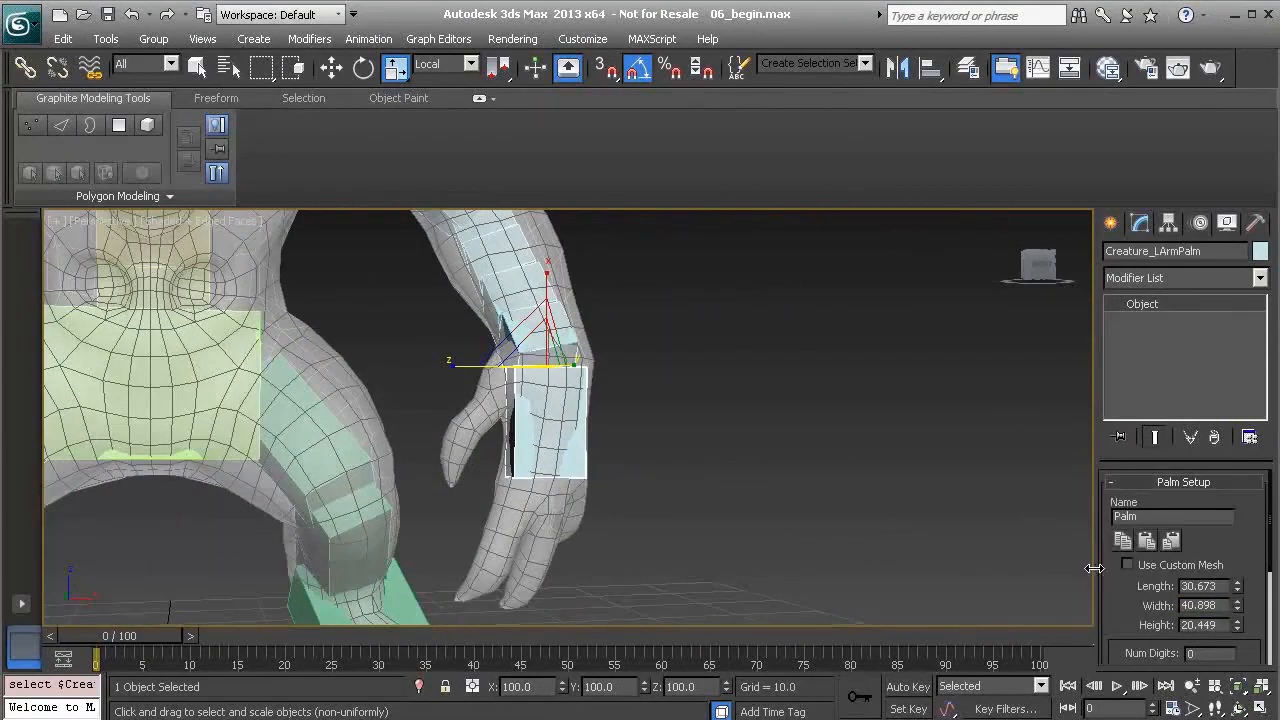
pyautogui.moveTo(1114, 586); pyautogui.dragTo(1104, 394)
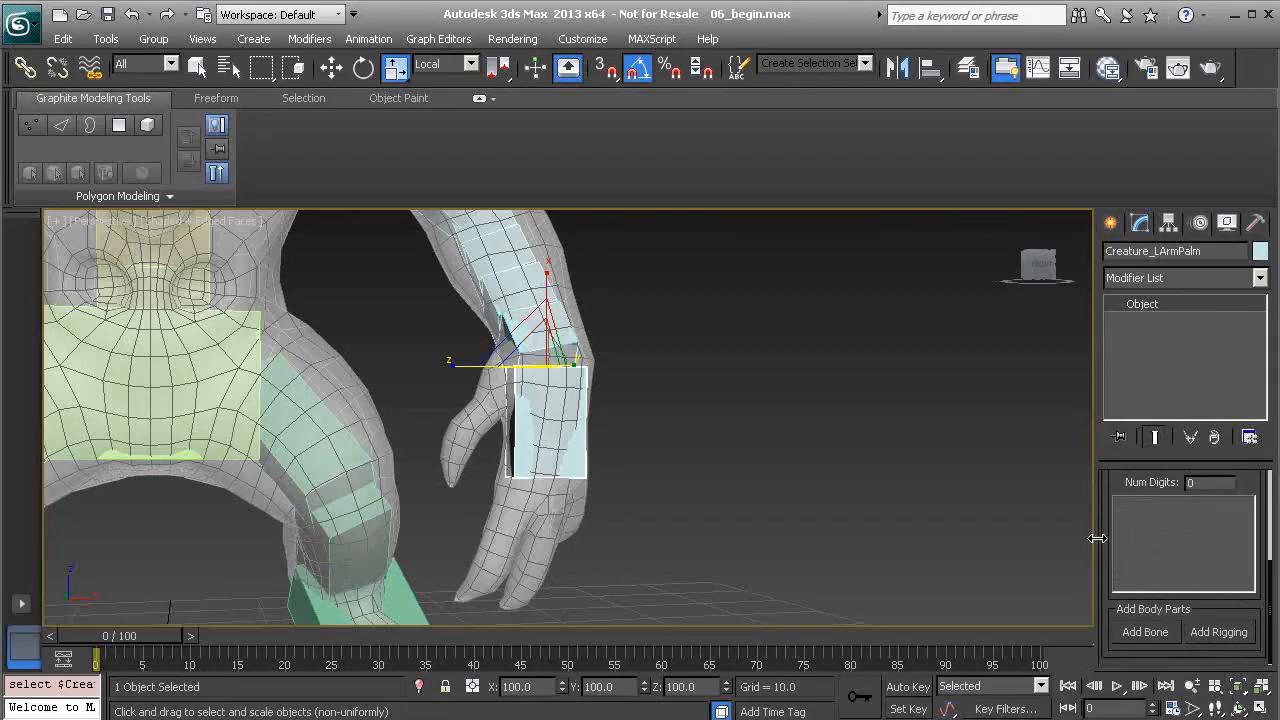
pyautogui.moveTo(1105, 477)
pyautogui.mouseDown()
pyautogui.moveTo(1109, 514)
pyautogui.moveTo(1100, 486)
pyautogui.mouseUp()
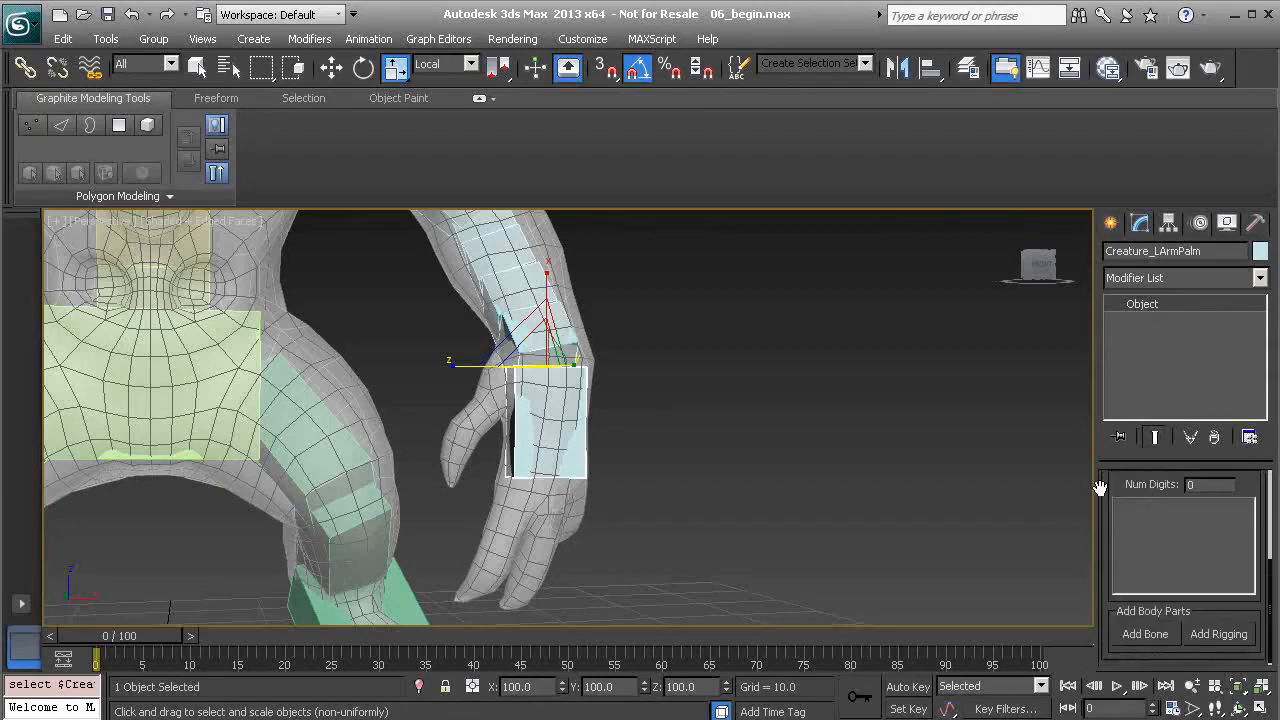
pyautogui.click(1145, 633)
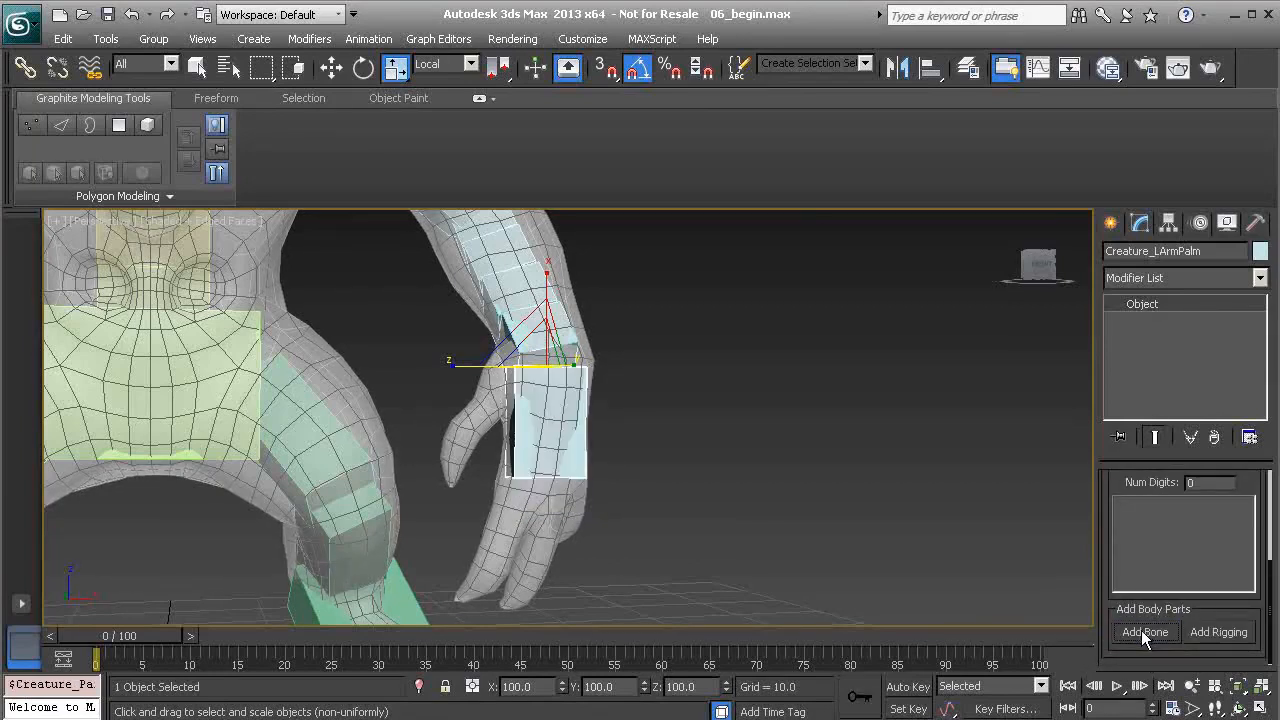
# - Show the viewport in wireframe, select the new bone inside the left palm and set its X size to 10
pyautogui.keyDown('alt'); pyautogui.moveTo(602, 492); pyautogui.dragTo(527, 464, button='middle'); pyautogui.keyUp('alt')
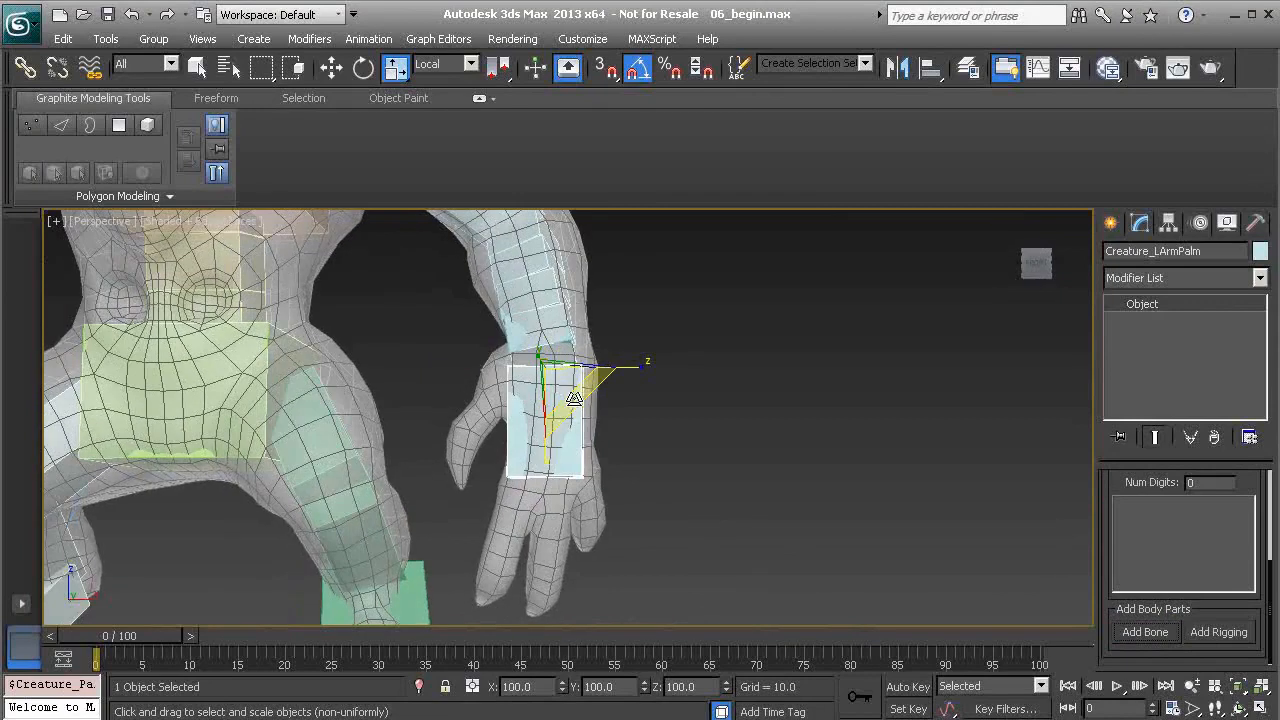
pyautogui.press('F3')
pyautogui.click(546, 386)
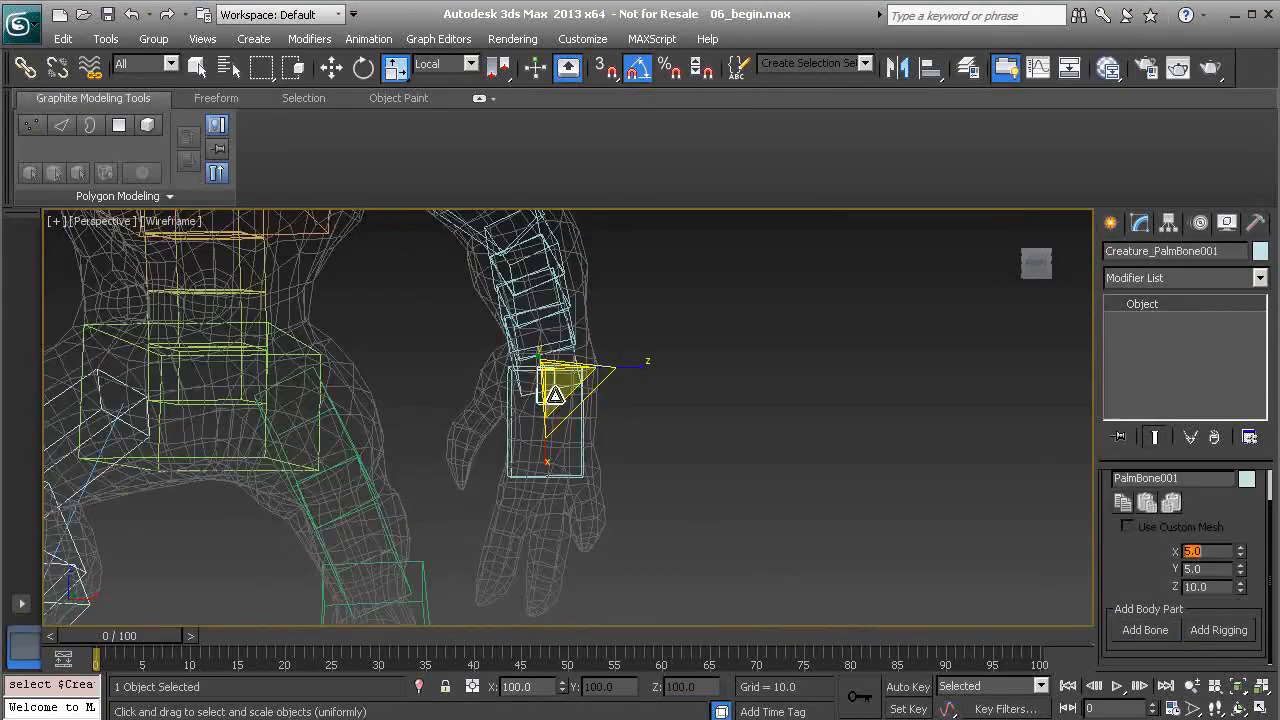
pyautogui.keyDown('alt'); pyautogui.moveTo(540, 437); pyautogui.dragTo(597, 440, button='middle'); pyautogui.keyUp('alt')
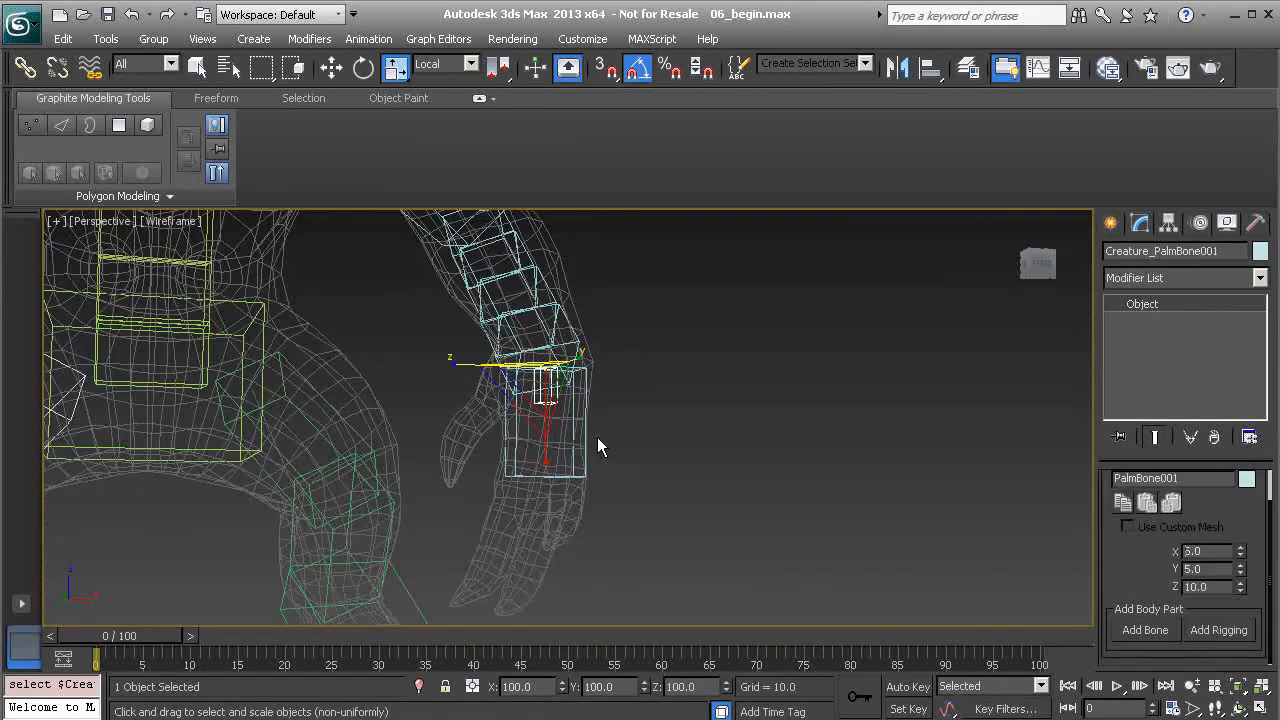
pyautogui.keyDown('alt'); pyautogui.moveTo(600, 438); pyautogui.dragTo(603, 412, button='middle'); pyautogui.keyUp('alt')
pyautogui.click(596, 415)
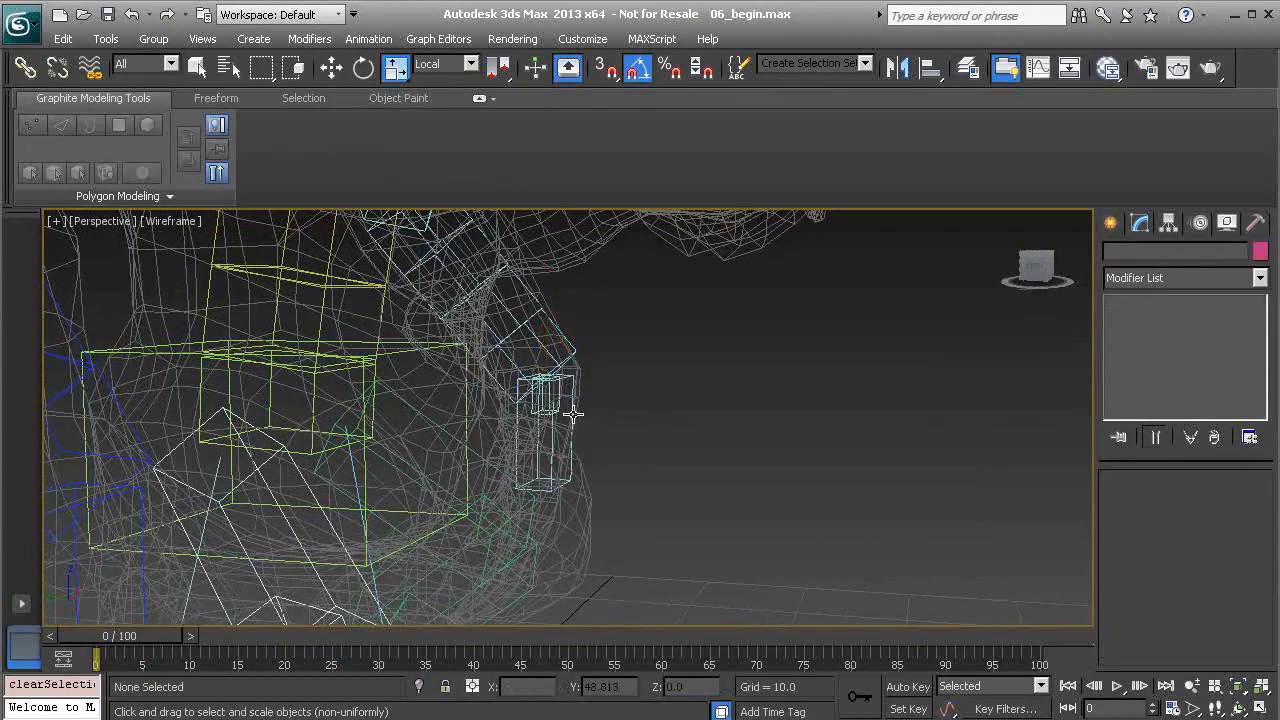
# - Move the extra bone out of the left palm to the base of the first finger and rotate it to face the finger
pyautogui.click(556, 406)
pyautogui.press('w')
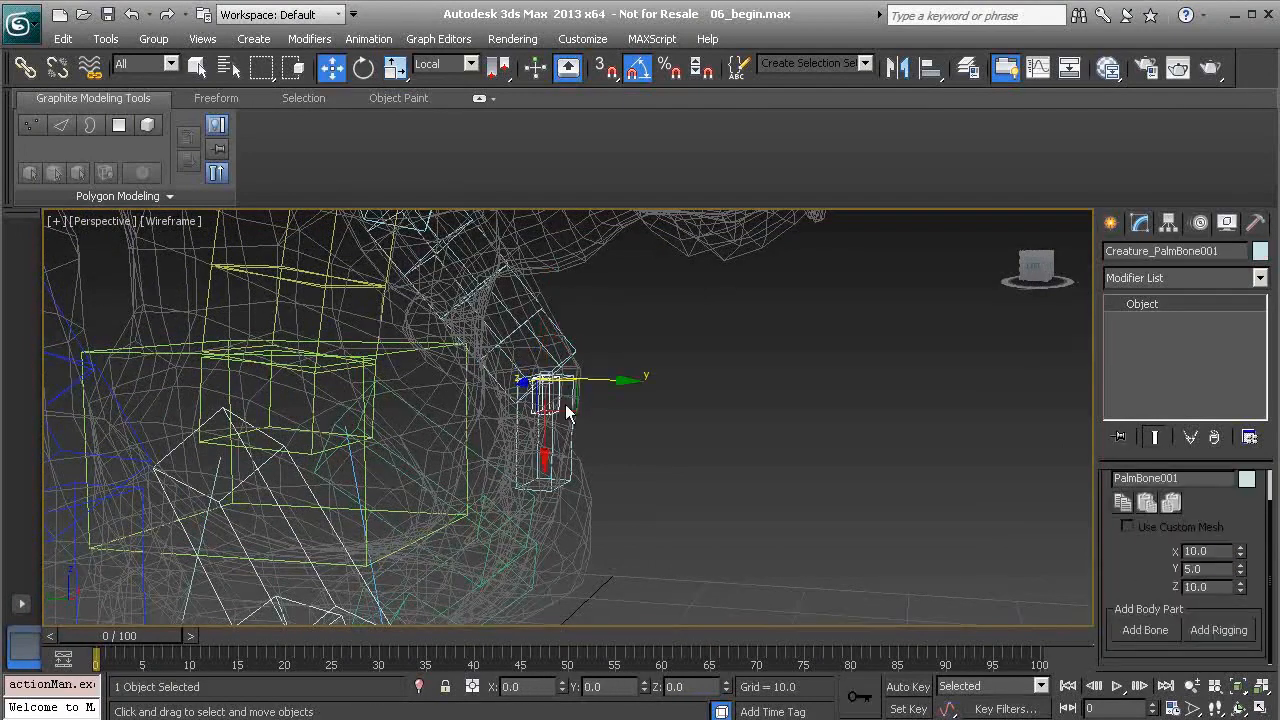
pyautogui.keyDown('alt'); pyautogui.moveTo(567, 406); pyautogui.dragTo(594, 334, button='middle'); pyautogui.keyUp('alt')
pyautogui.moveTo(575, 309); pyautogui.dragTo(551, 418)
pyautogui.keyDown('alt'); pyautogui.moveTo(587, 443); pyautogui.dragTo(469, 410, button='middle'); pyautogui.keyUp('alt')
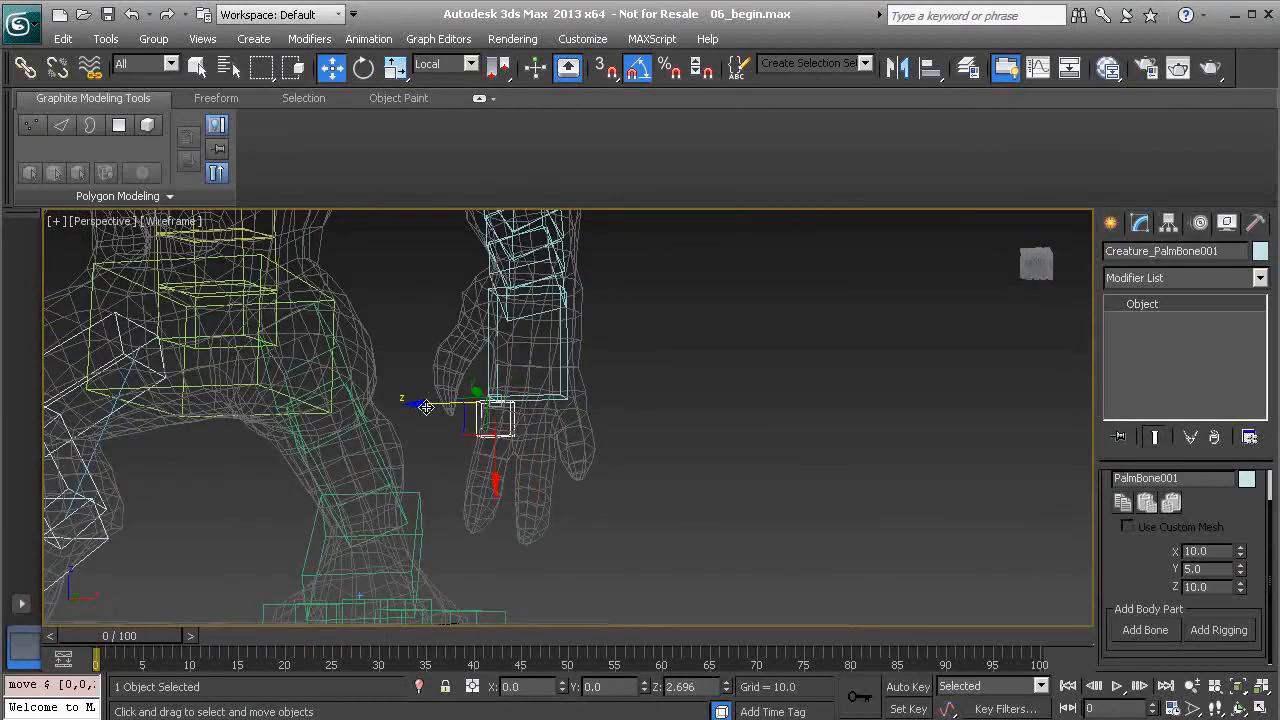
pyautogui.scroll(4, 528, 465)
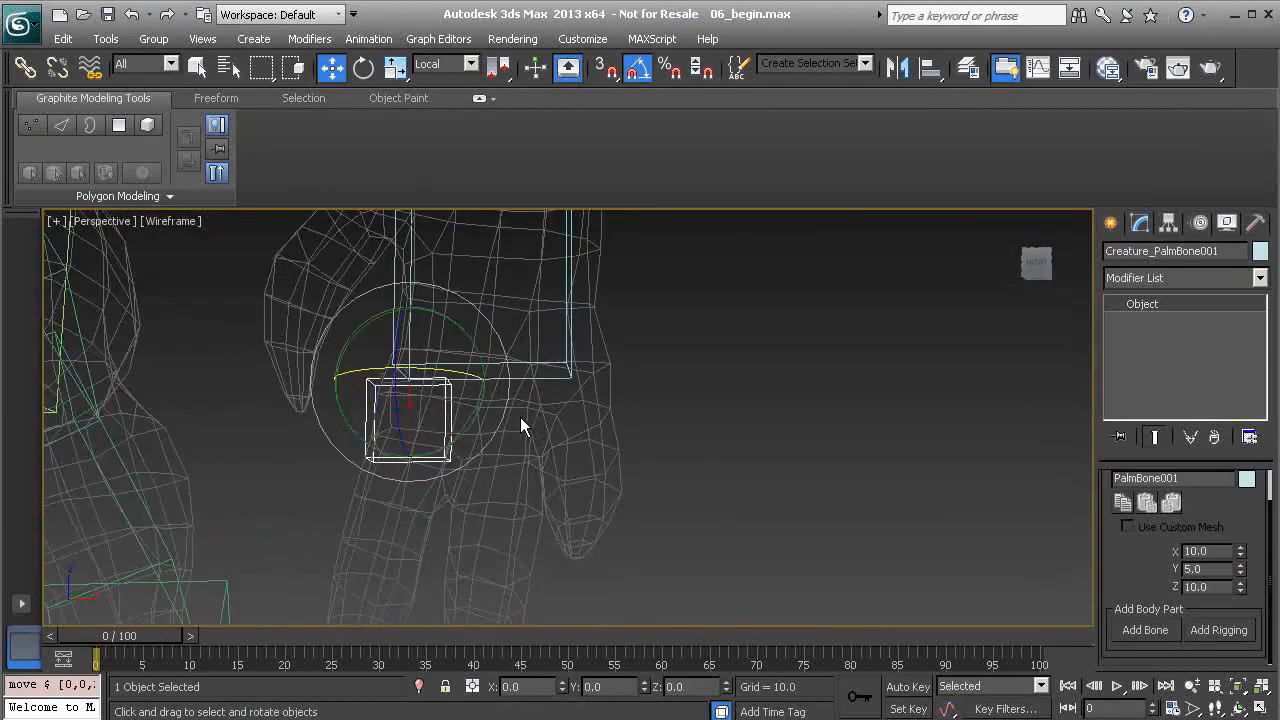
pyautogui.press('e')
pyautogui.moveTo(463, 373); pyautogui.dragTo(484, 390)
# - Add further extra bones below the first one to form a three-bone finger chain
pyautogui.click(1145, 630)
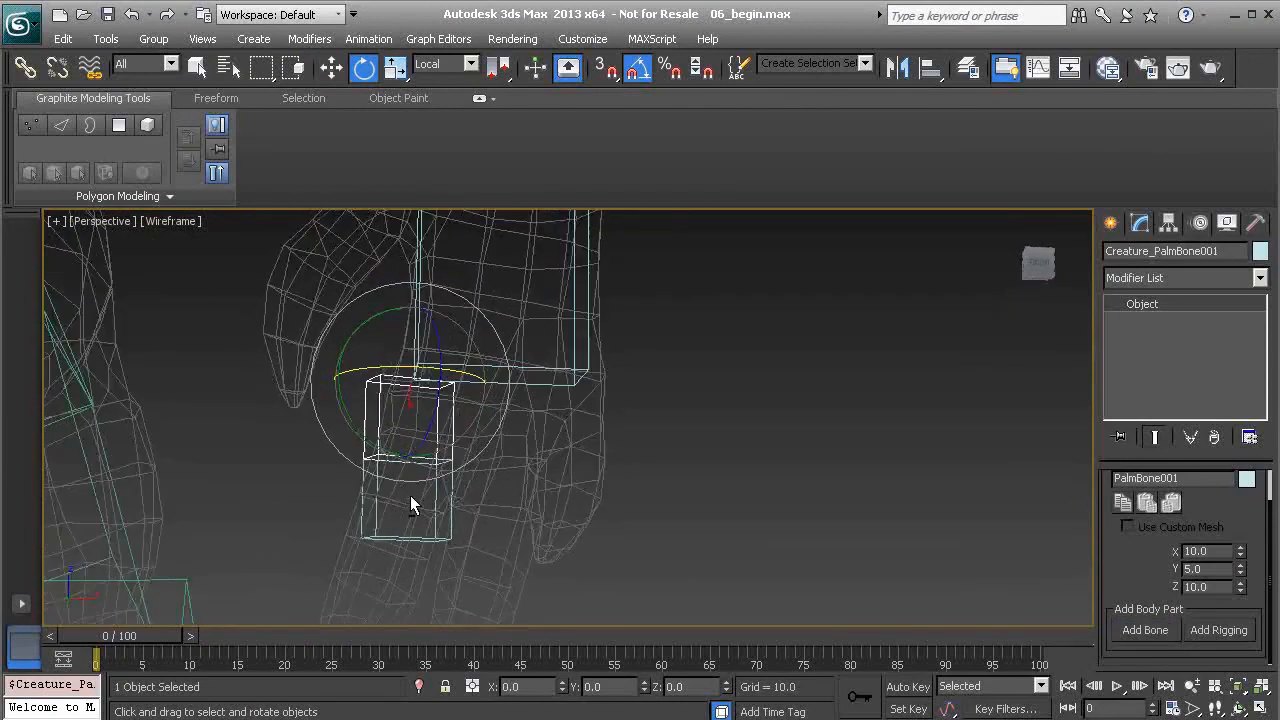
pyautogui.click(1150, 630)
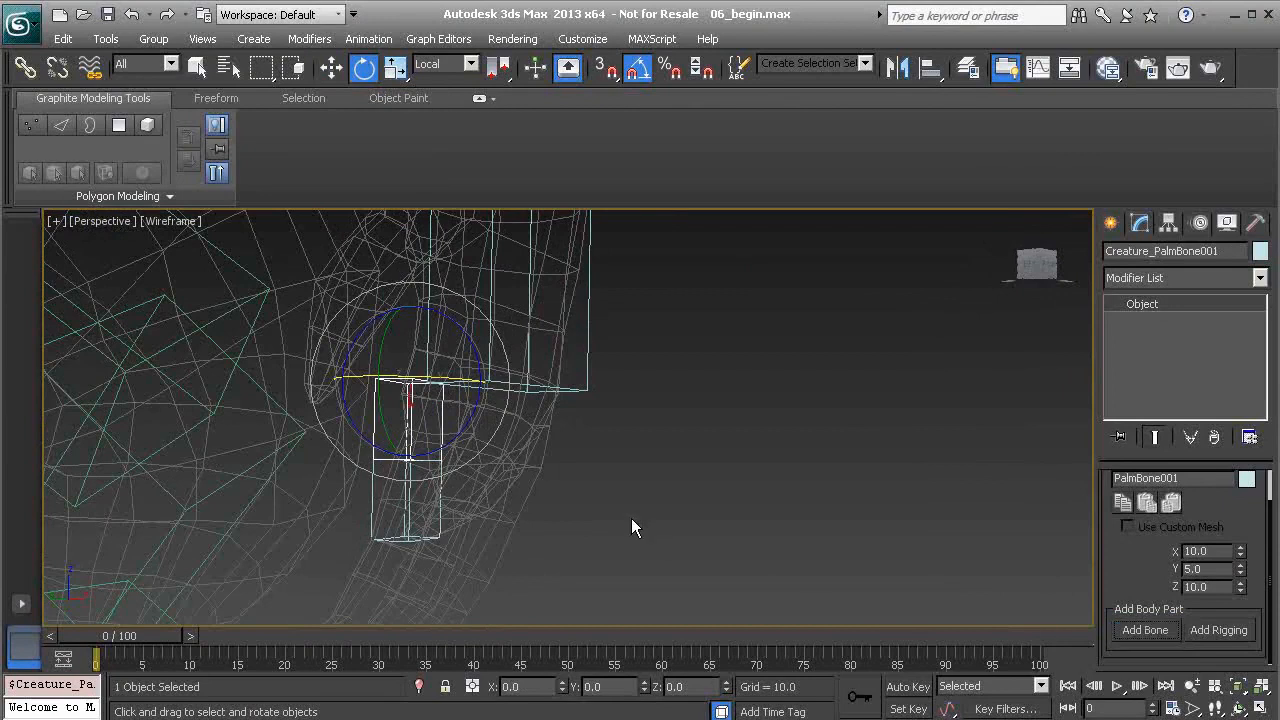
pyautogui.click(440, 505)
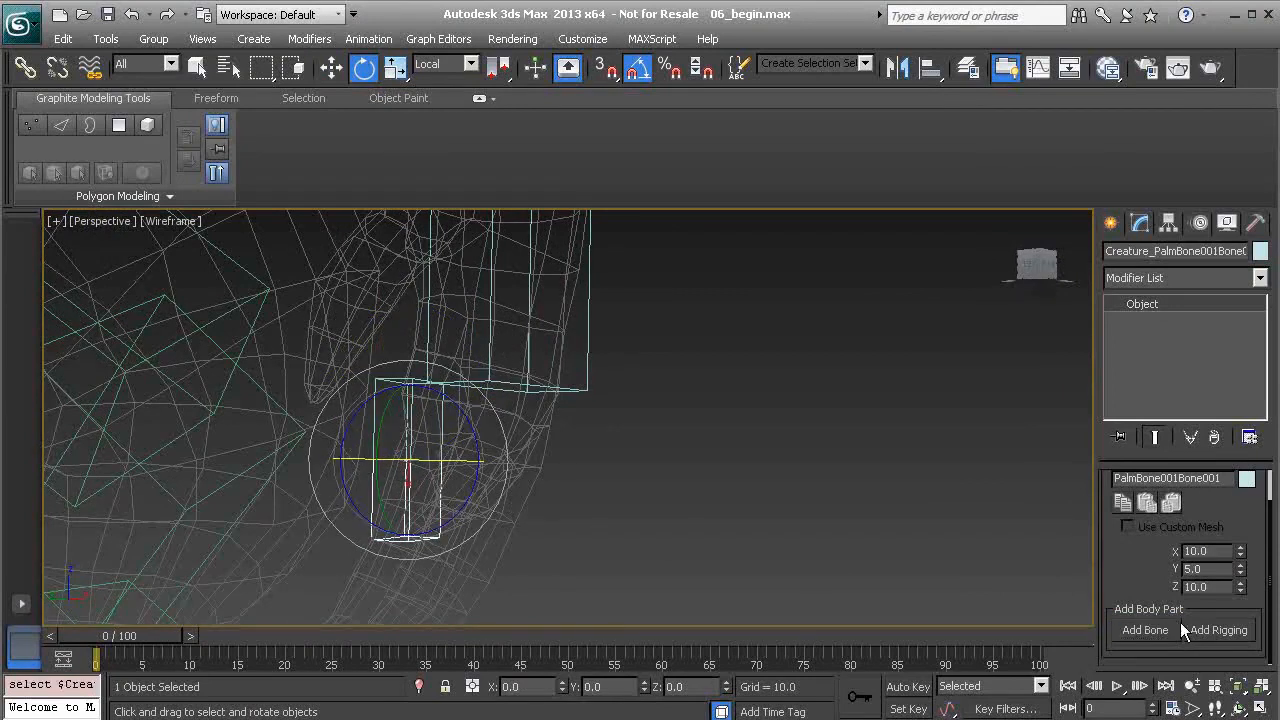
pyautogui.click(1147, 632)
pyautogui.keyDown('alt'); pyautogui.moveTo(457, 480); pyautogui.dragTo(445, 435, button='middle'); pyautogui.keyUp('alt')
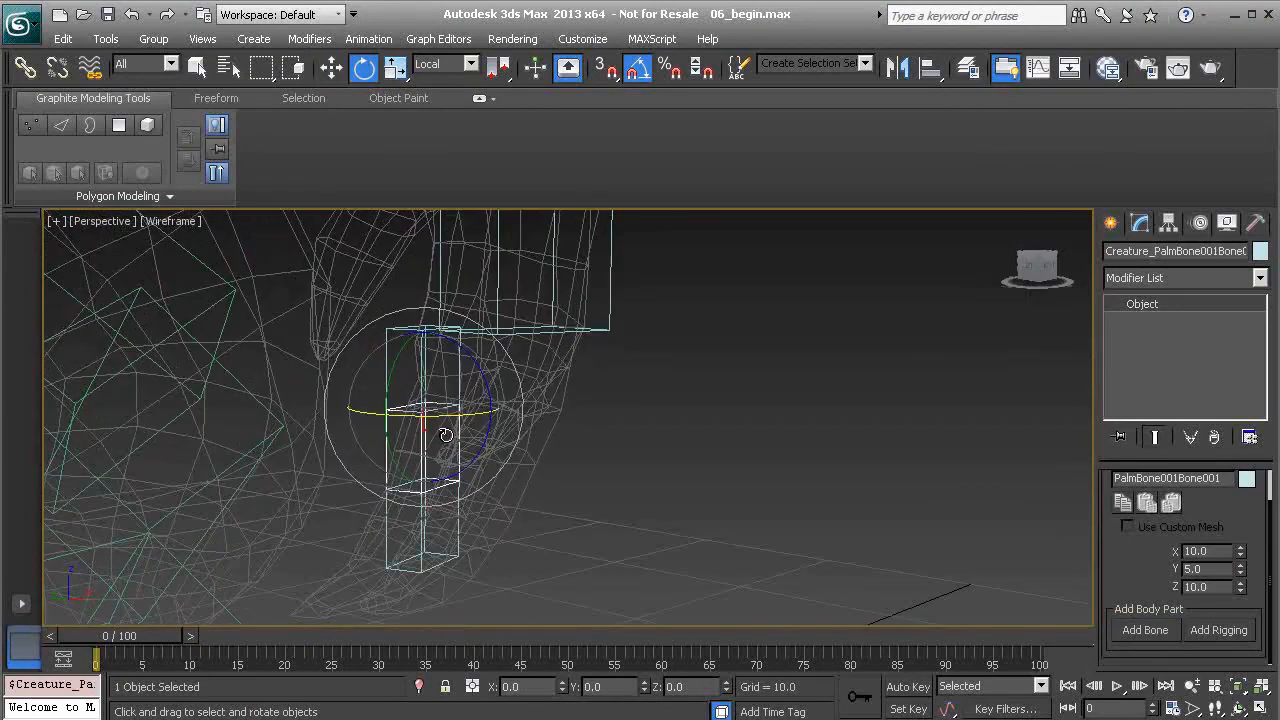
# - Rotate the bones of the extra-bone chain individually so the chain curls along the creature's first finger
pyautogui.click(460, 382)
pyautogui.moveTo(480, 357)
pyautogui.mouseDown()
pyautogui.moveTo(471, 391)
pyautogui.moveTo(484, 369)
pyautogui.mouseUp()
pyautogui.moveTo(1113, 535); pyautogui.dragTo(1093, 463)
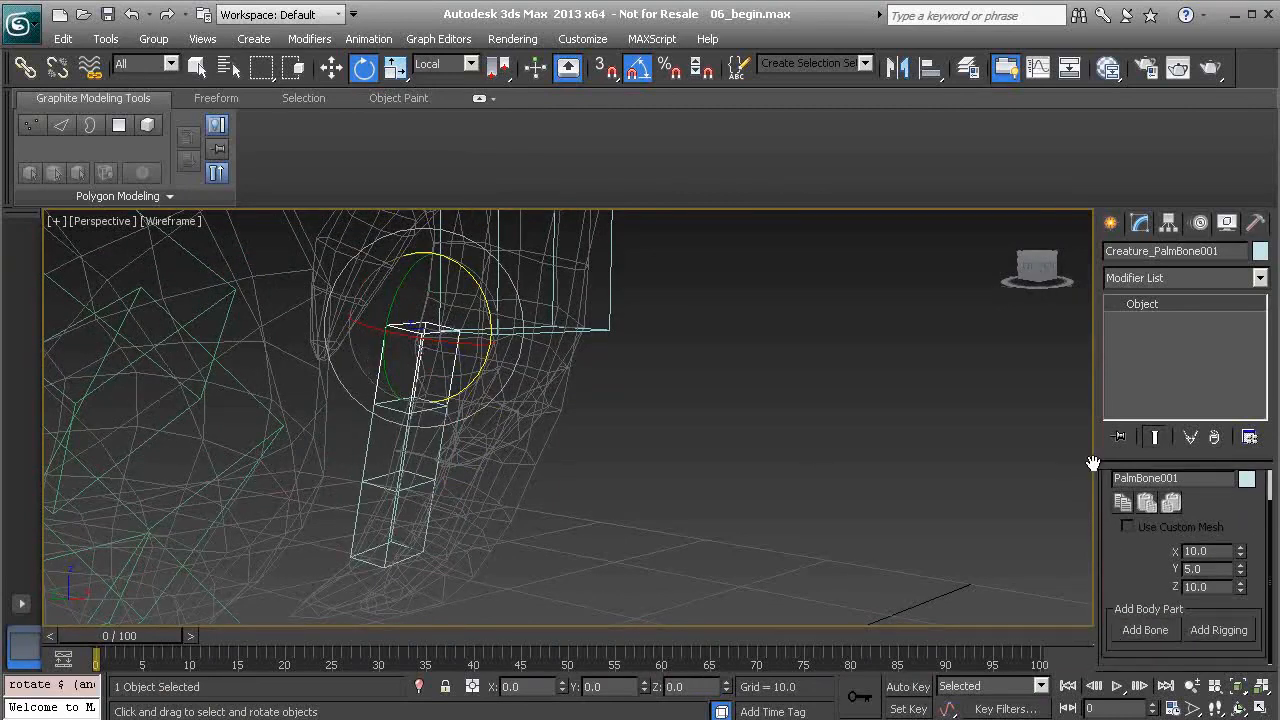
pyautogui.click(438, 451)
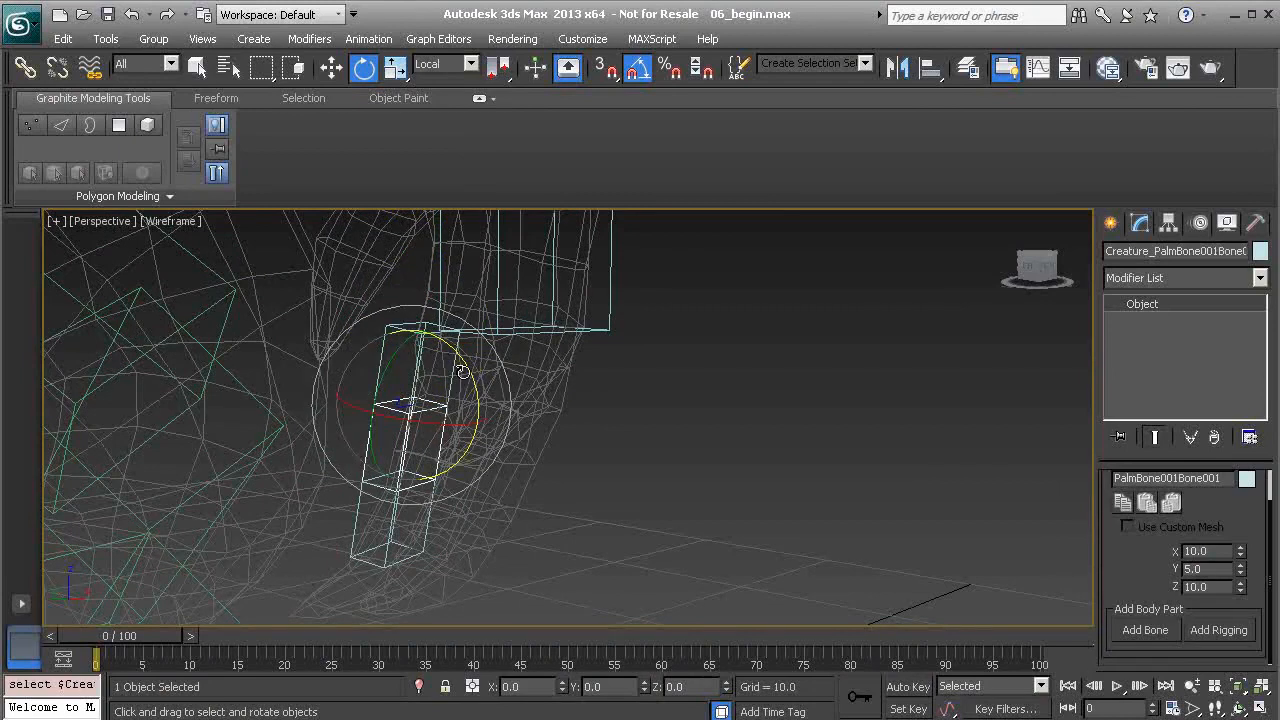
pyautogui.moveTo(471, 369); pyautogui.dragTo(483, 418, button='middle')
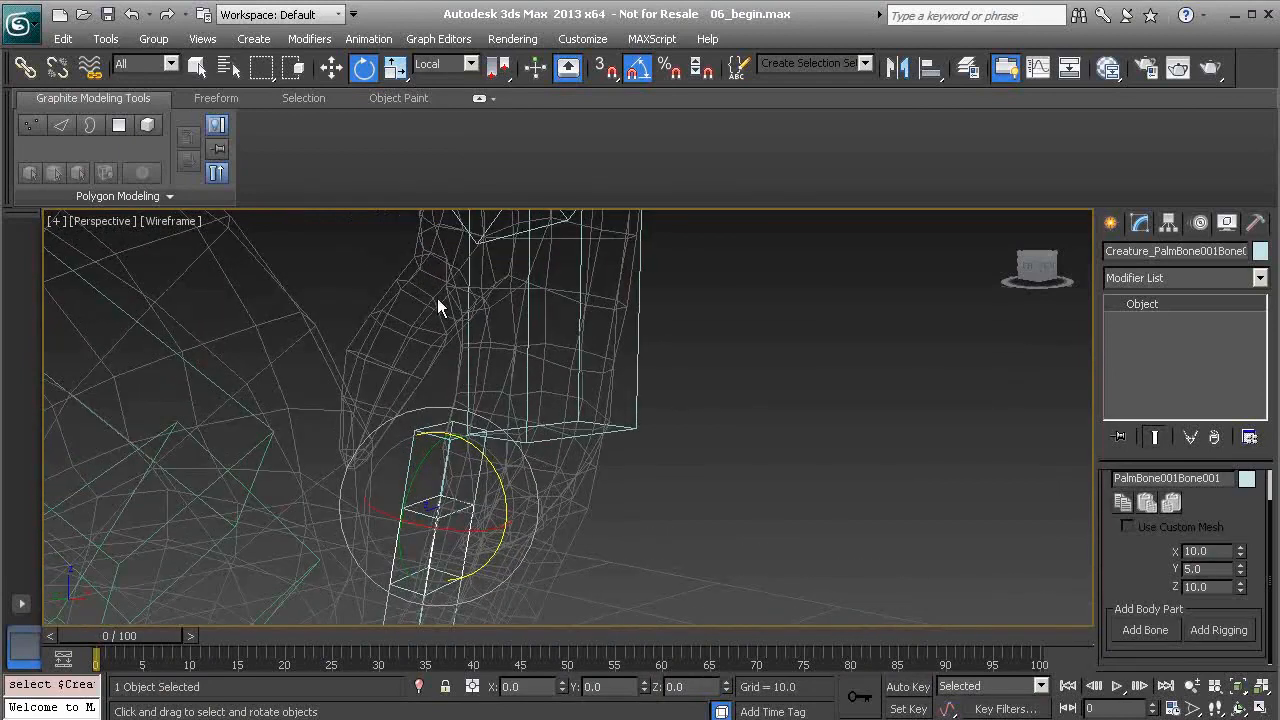
pyautogui.keyDown('alt'); pyautogui.moveTo(519, 491); pyautogui.dragTo(474, 510, button='middle'); pyautogui.keyUp('alt')
pyautogui.click(476, 535)
pyautogui.moveTo(500, 470)
pyautogui.mouseDown()
pyautogui.moveTo(510, 525)
pyautogui.moveTo(515, 484)
pyautogui.mouseUp()
pyautogui.click(487, 468)
pyautogui.moveTo(513, 405)
pyautogui.mouseDown()
pyautogui.moveTo(513, 450)
pyautogui.moveTo(519, 417)
pyautogui.mouseUp()
# - Move the middle bone of the chain down the finger, away from the first bone
pyautogui.press('w')
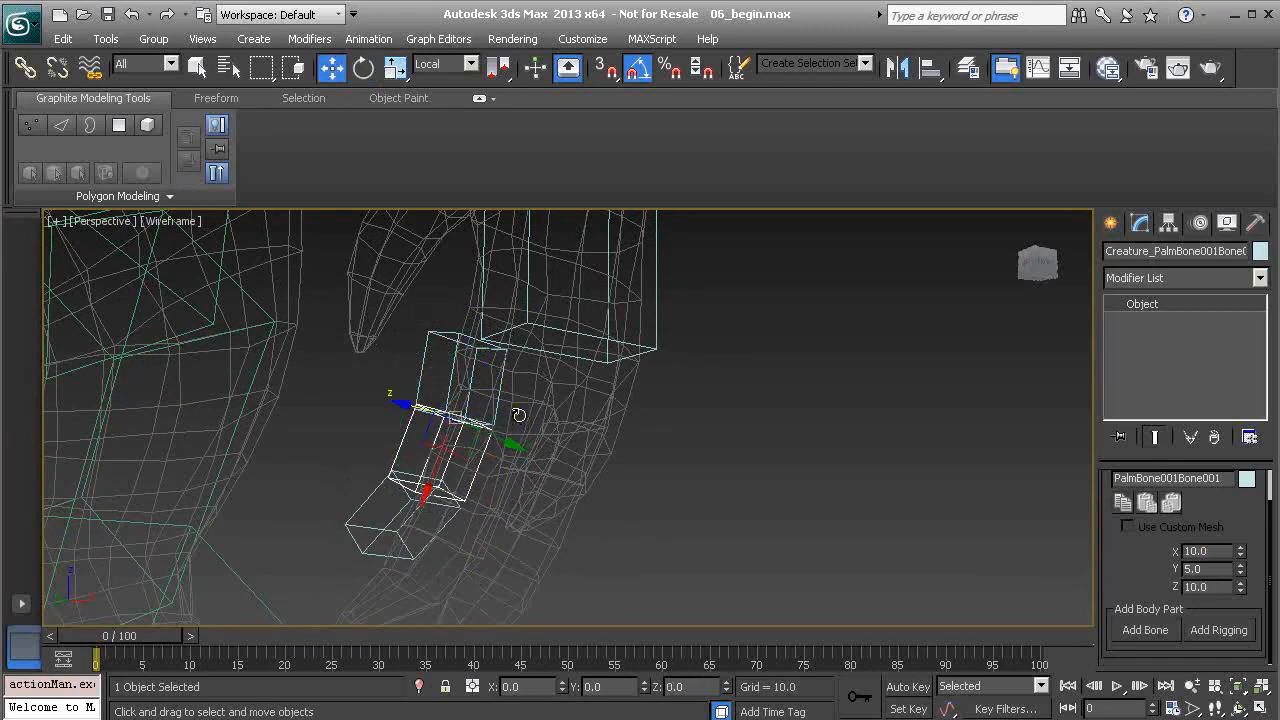
pyautogui.moveTo(430, 491); pyautogui.dragTo(412, 540)
pyautogui.click(414, 537)
pyautogui.hotkey('ctrl', 'z')
pyautogui.hotkey('ctrl', 'z')
pyautogui.moveTo(424, 494); pyautogui.dragTo(400, 561)
pyautogui.hotkey('ctrl', 'z')
pyautogui.keyDown('alt'); pyautogui.moveTo(437, 490); pyautogui.dragTo(415, 492, button='middle'); pyautogui.keyUp('alt')
pyautogui.click(570, 520)
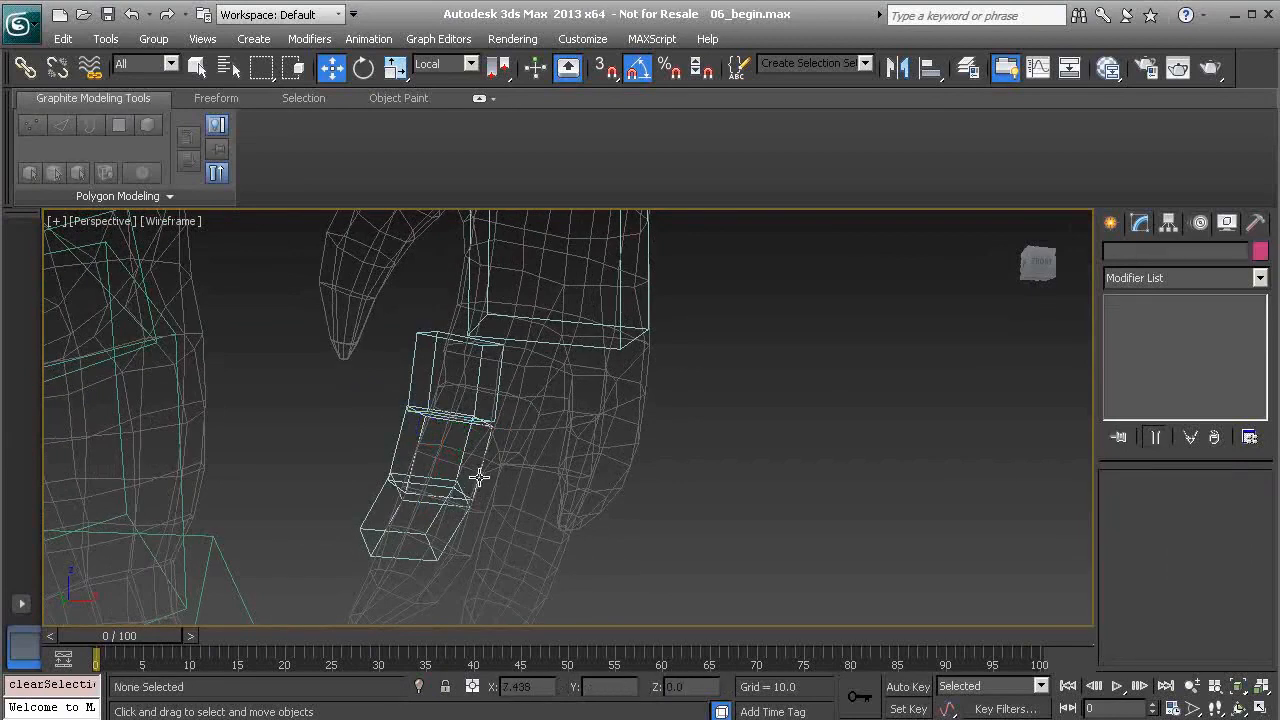
pyautogui.click(477, 481)
pyautogui.moveTo(430, 491); pyautogui.dragTo(397, 573)
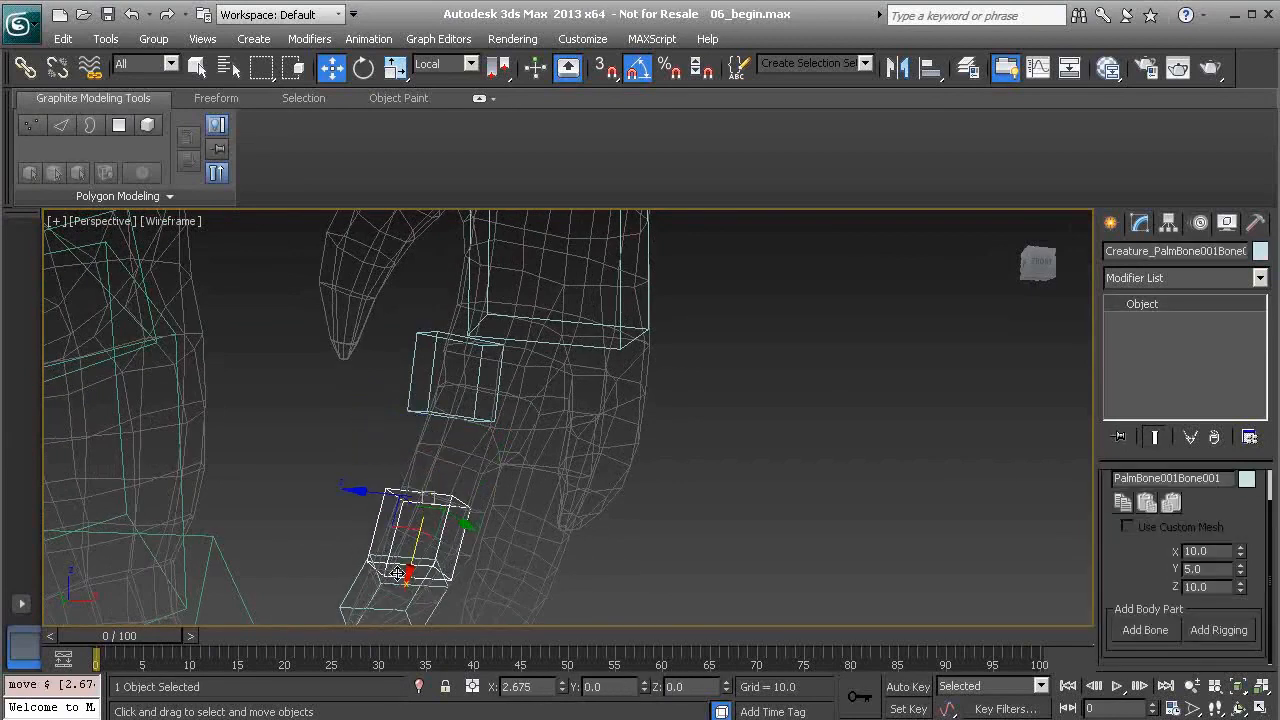
# - Select the extra finger bone together with its child bones and delete the whole chain
pyautogui.scroll(-10, 426, 540)
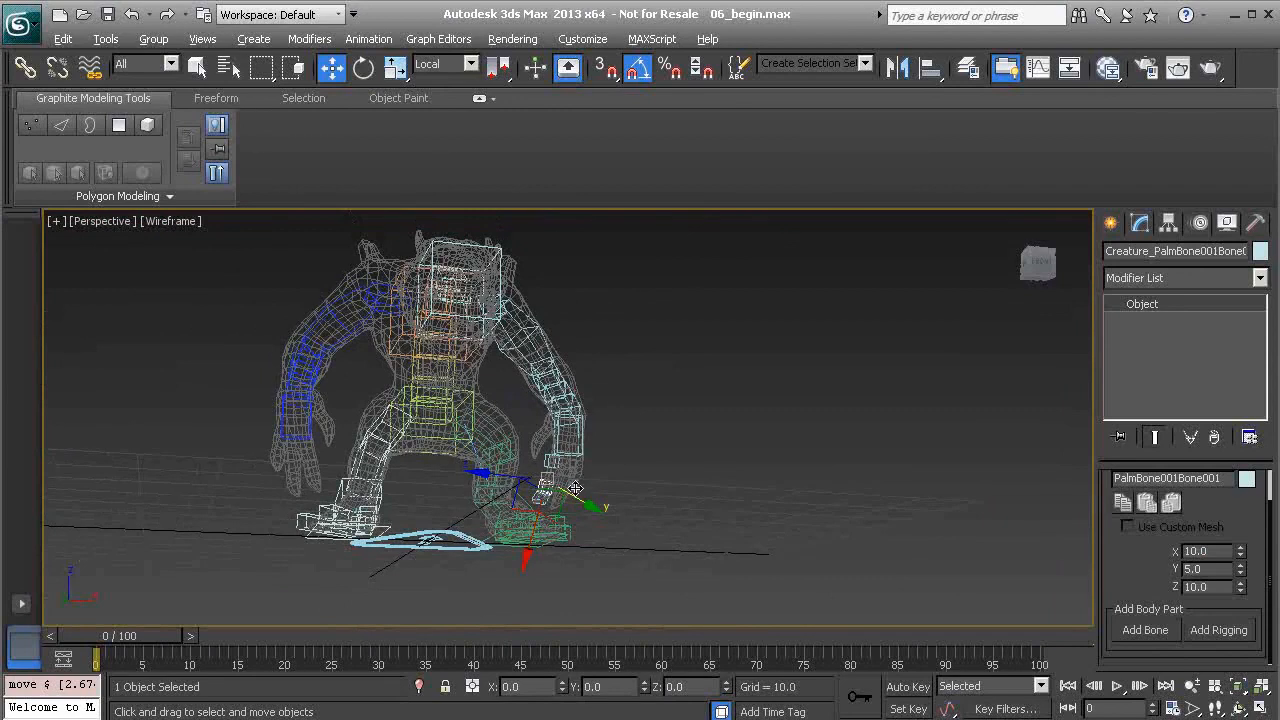
pyautogui.scroll(6, 573, 521)
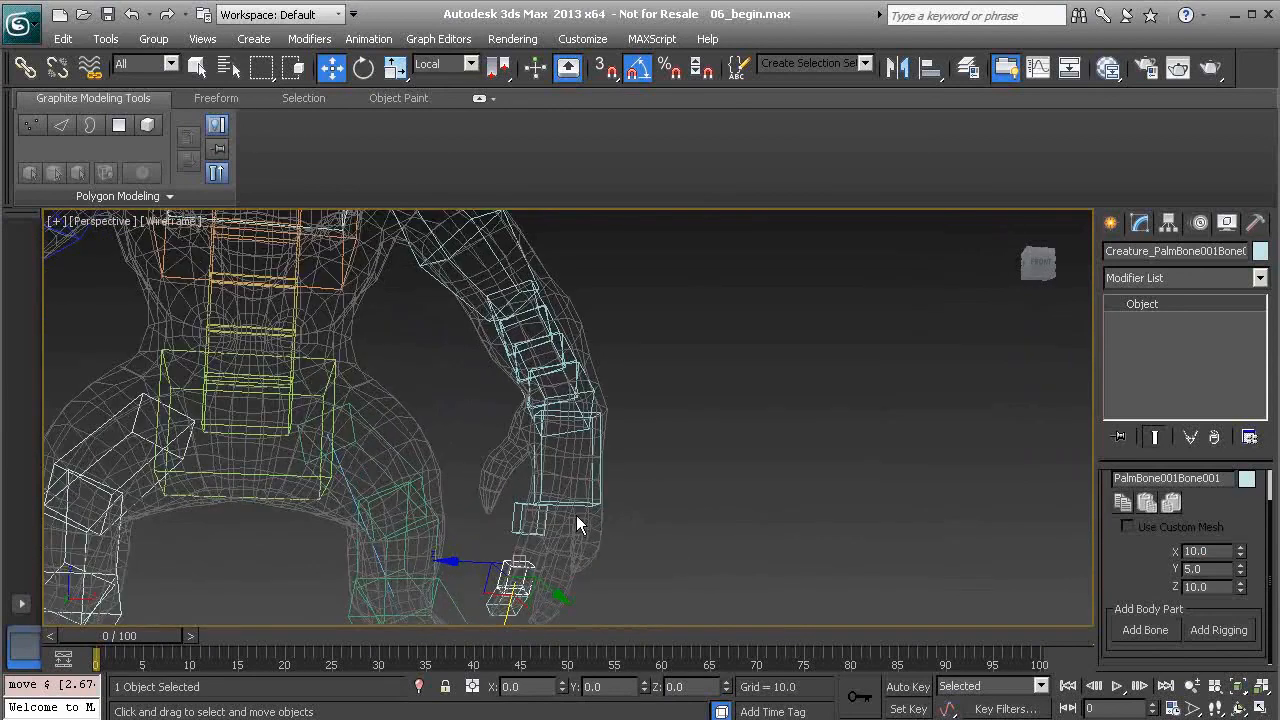
pyautogui.scroll(5, 576, 516)
pyautogui.click(448, 385)
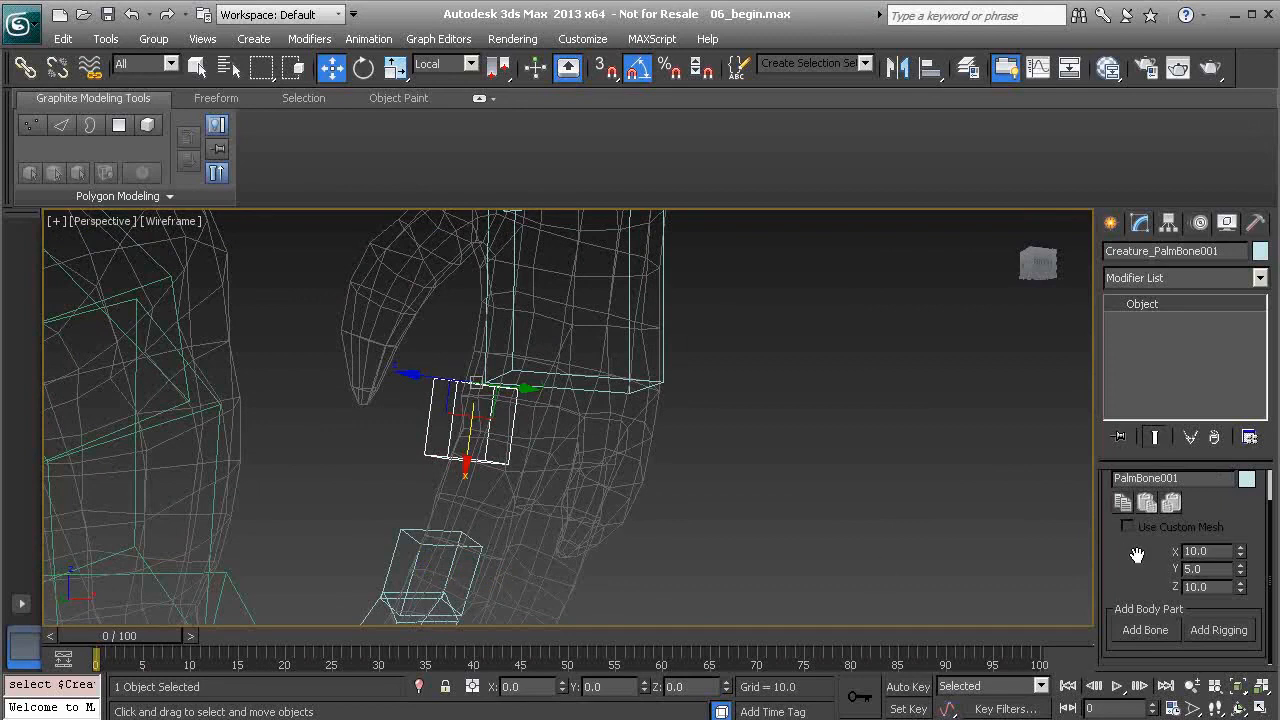
pyautogui.moveTo(446, 498); pyautogui.dragTo(486, 396, button='middle')
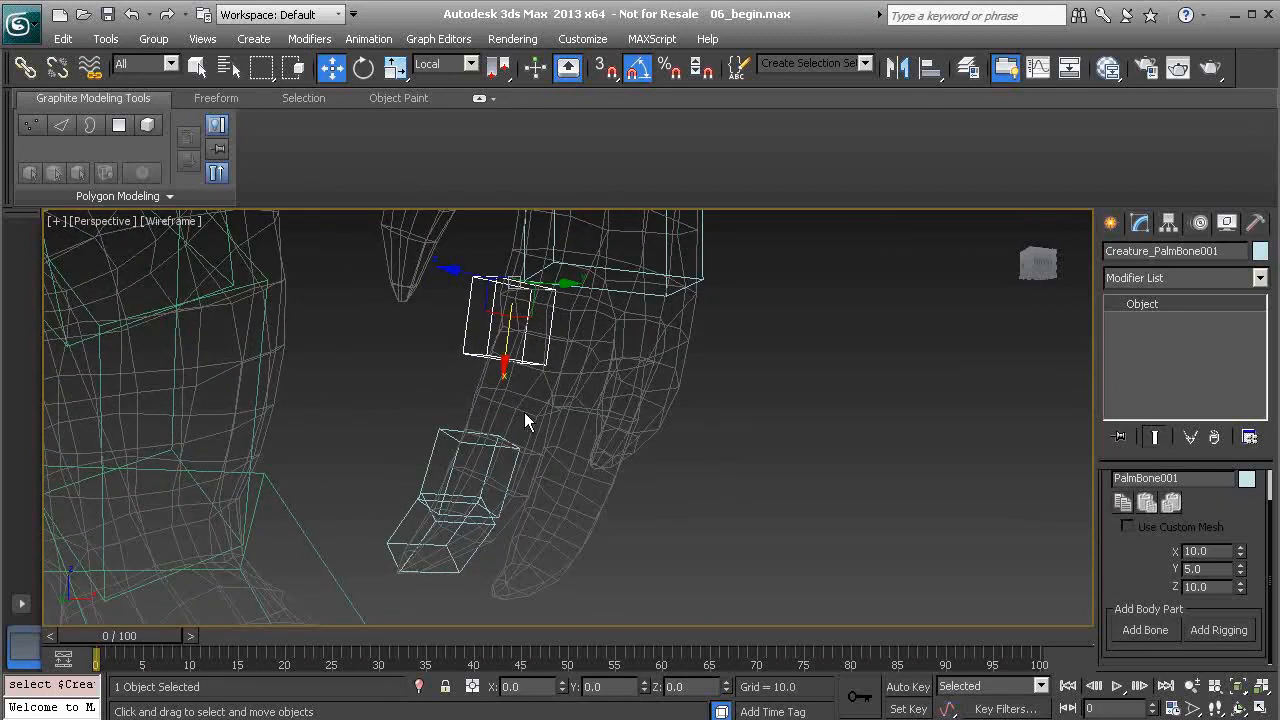
pyautogui.doubleClick(470, 358)
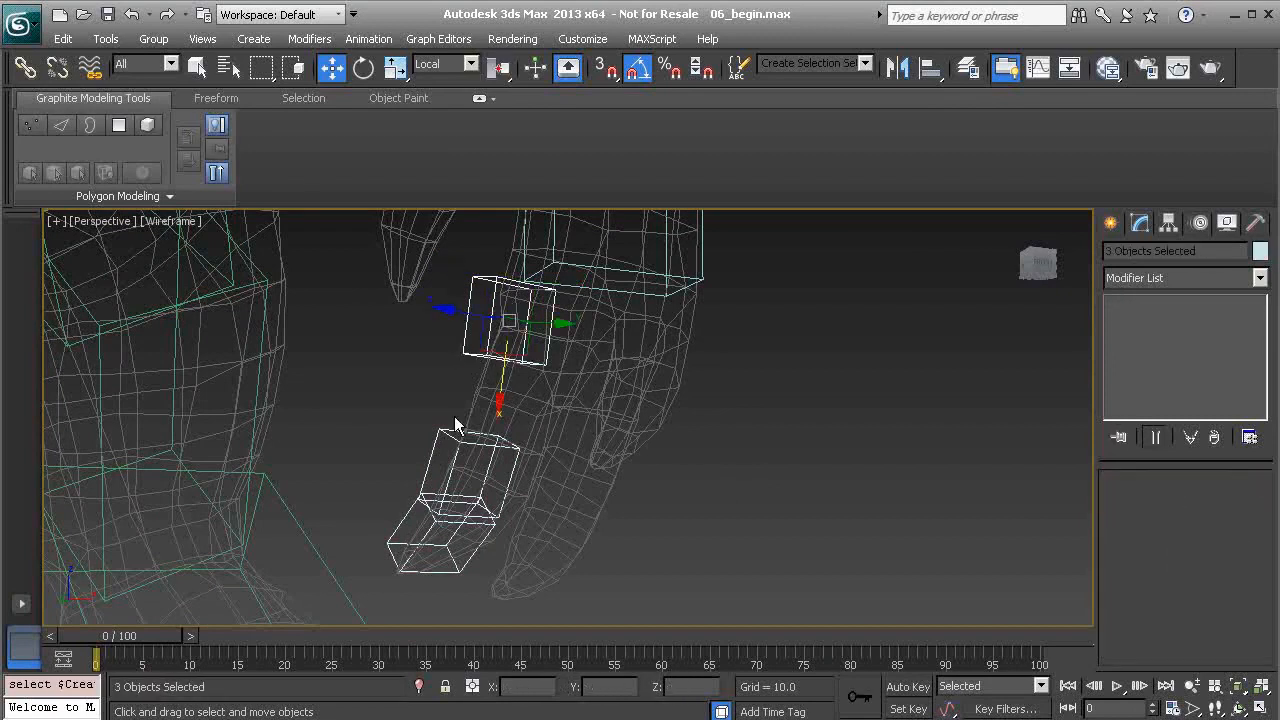
pyautogui.press('Delete')
pyautogui.moveTo(470, 344); pyautogui.dragTo(485, 434, button='middle')
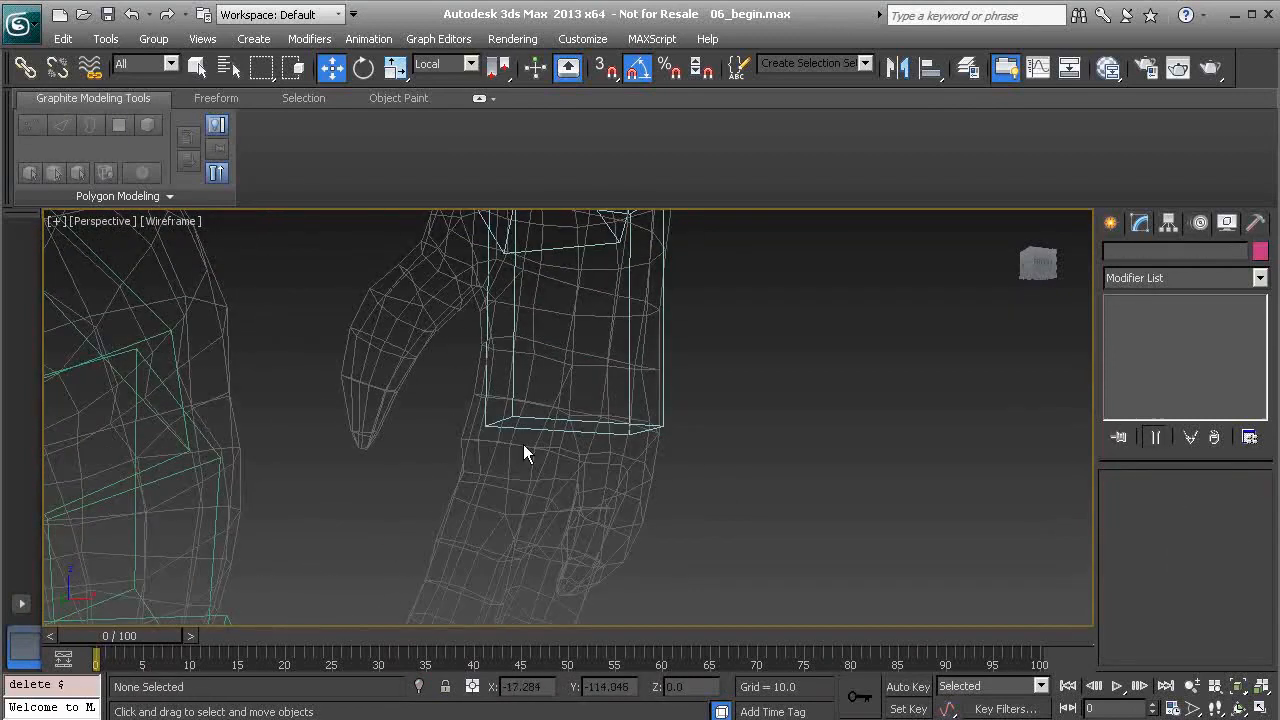
# - Select the left palm and set its number of digits to 4
pyautogui.click(514, 391)
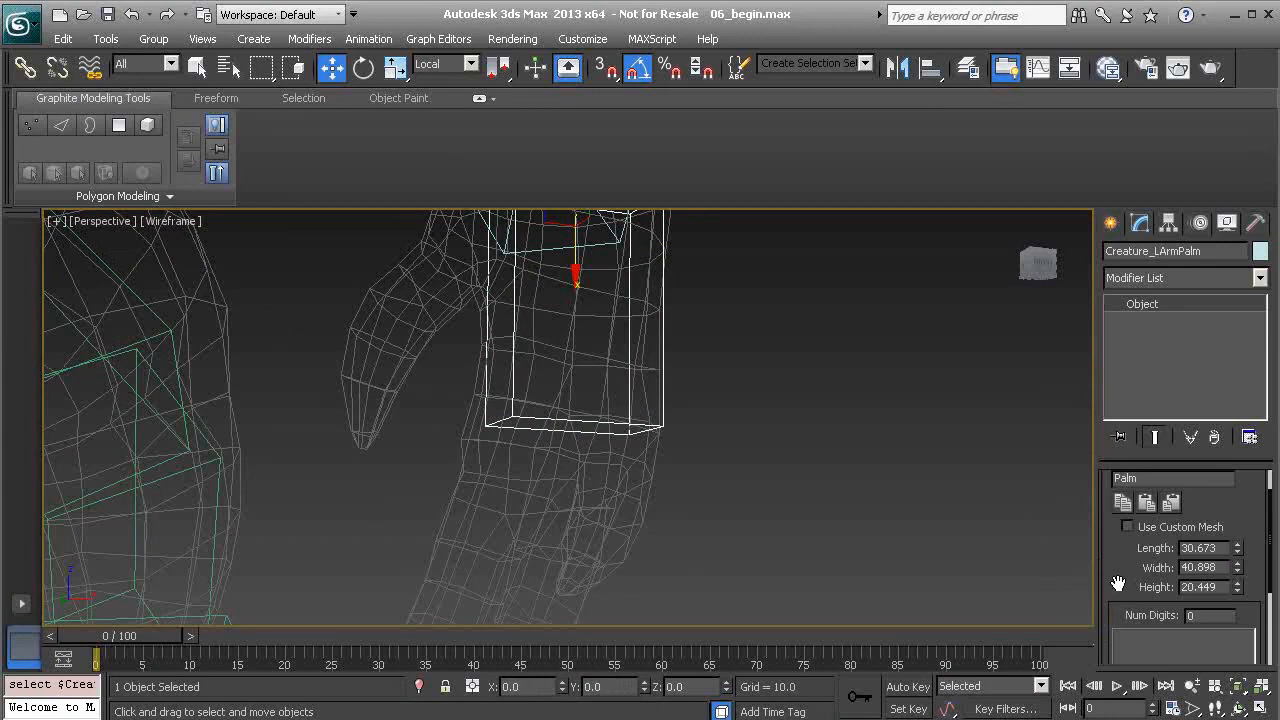
pyautogui.moveTo(1118, 583); pyautogui.dragTo(1101, 485)
pyautogui.keyDown('alt'); pyautogui.moveTo(1091, 488); pyautogui.dragTo(741, 497, button='middle'); pyautogui.keyUp('alt')
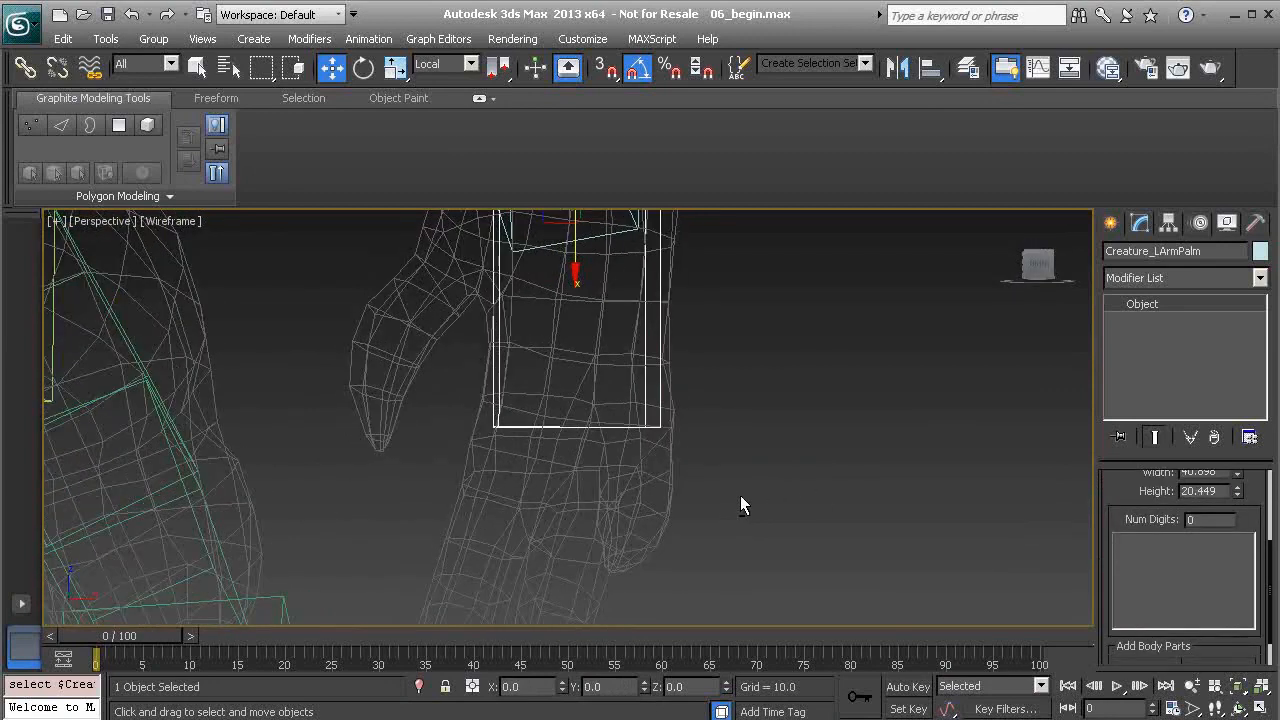
pyautogui.keyDown('alt'); pyautogui.moveTo(618, 534); pyautogui.dragTo(873, 555, button='middle'); pyautogui.keyUp('alt')
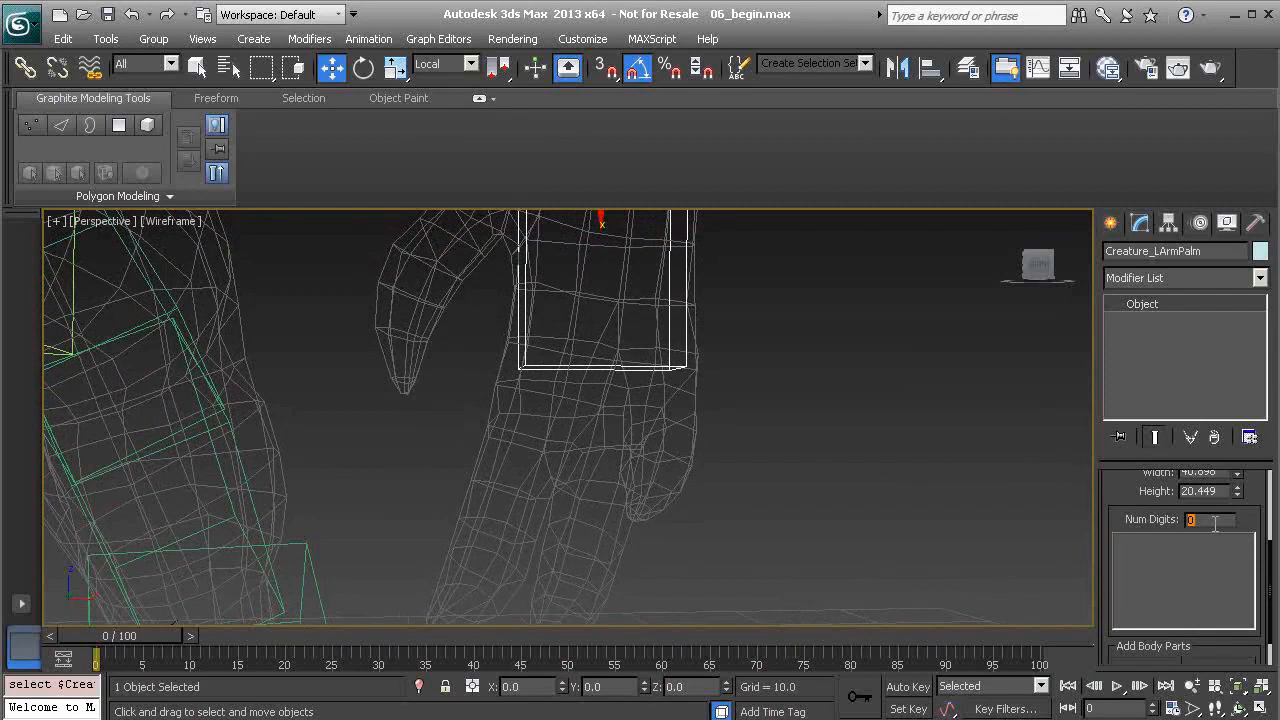
pyautogui.write('4')
pyautogui.press('Return')
# - Try to move the first bone of the digit beside the thumb up into the palm on its own
pyautogui.keyDown('alt'); pyautogui.moveTo(999, 463); pyautogui.dragTo(534, 414, button='middle'); pyautogui.keyUp('alt')
pyautogui.click(515, 427)
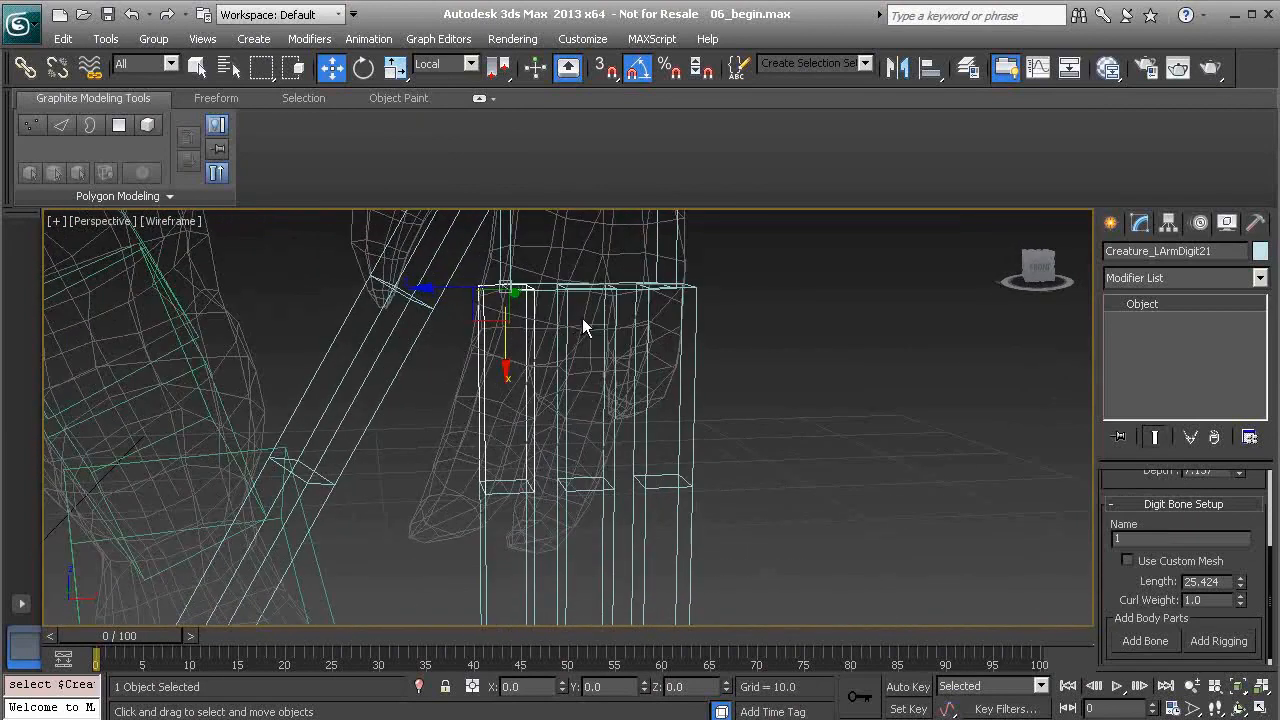
pyautogui.keyDown('alt'); pyautogui.moveTo(509, 337); pyautogui.dragTo(557, 345, button='middle'); pyautogui.keyUp('alt')
pyautogui.keyDown('alt'); pyautogui.moveTo(557, 398); pyautogui.dragTo(502, 460, button='middle'); pyautogui.keyUp('alt')
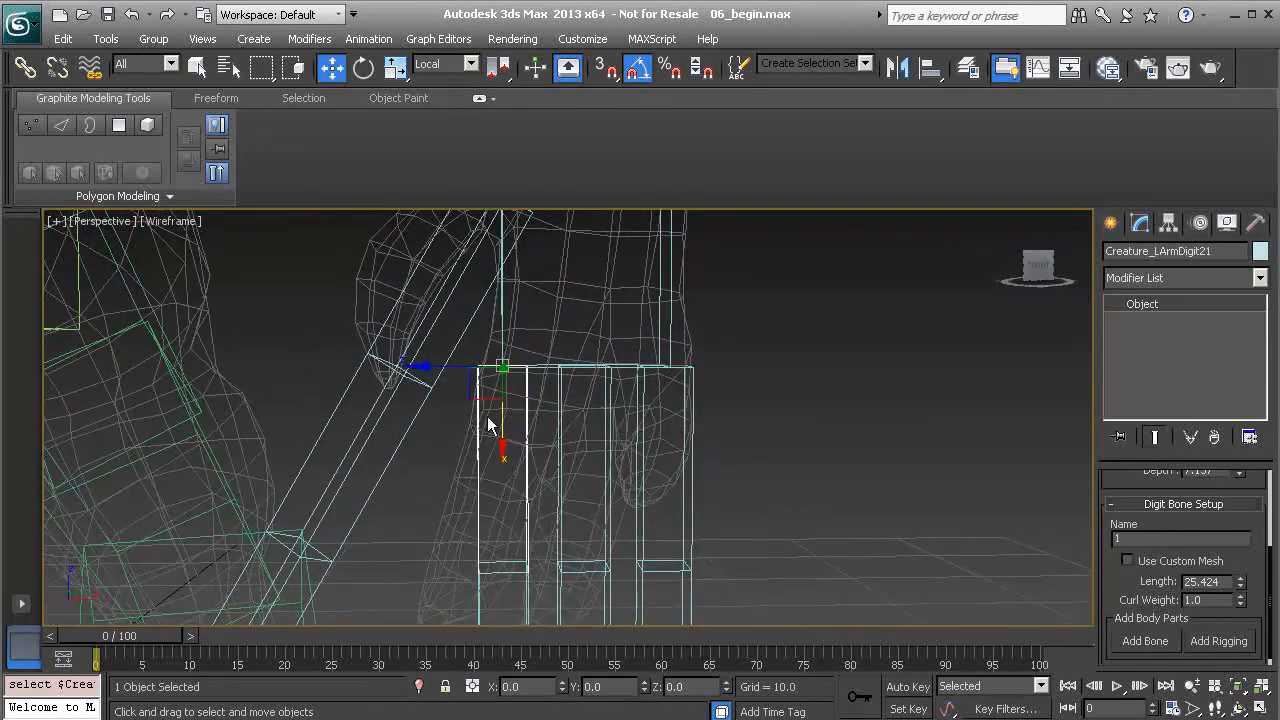
pyautogui.moveTo(477, 399); pyautogui.dragTo(499, 362)
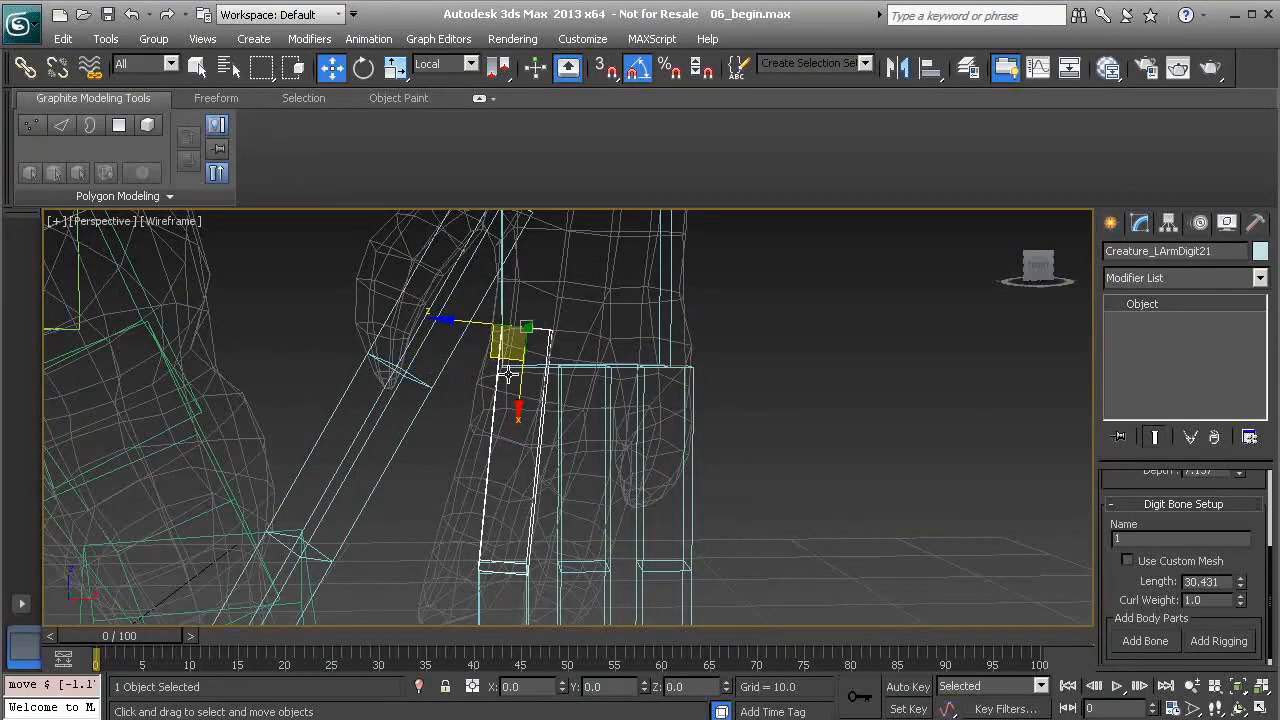
pyautogui.hotkey('ctrl', 'z')
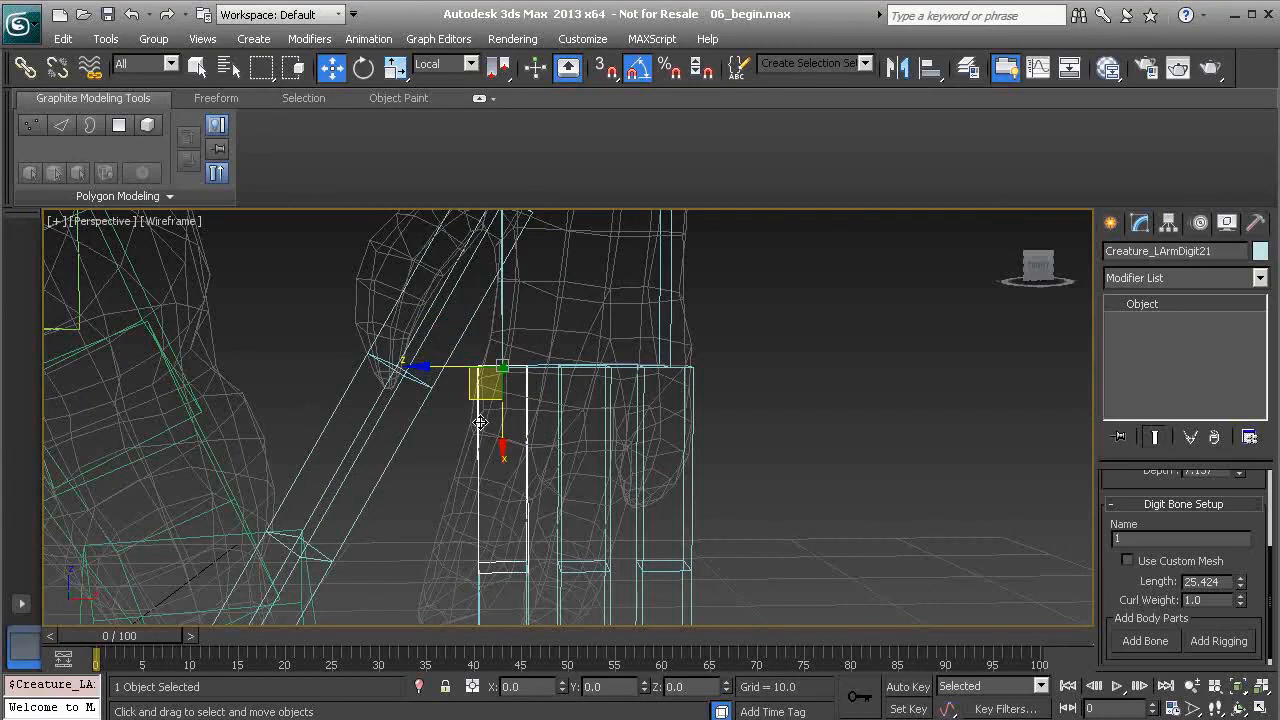
# - Select all bones of the digit beside the thumb and move them up and inward to the finger's knuckle
pyautogui.doubleClick(479, 422)
pyautogui.moveTo(471, 501); pyautogui.dragTo(491, 444)
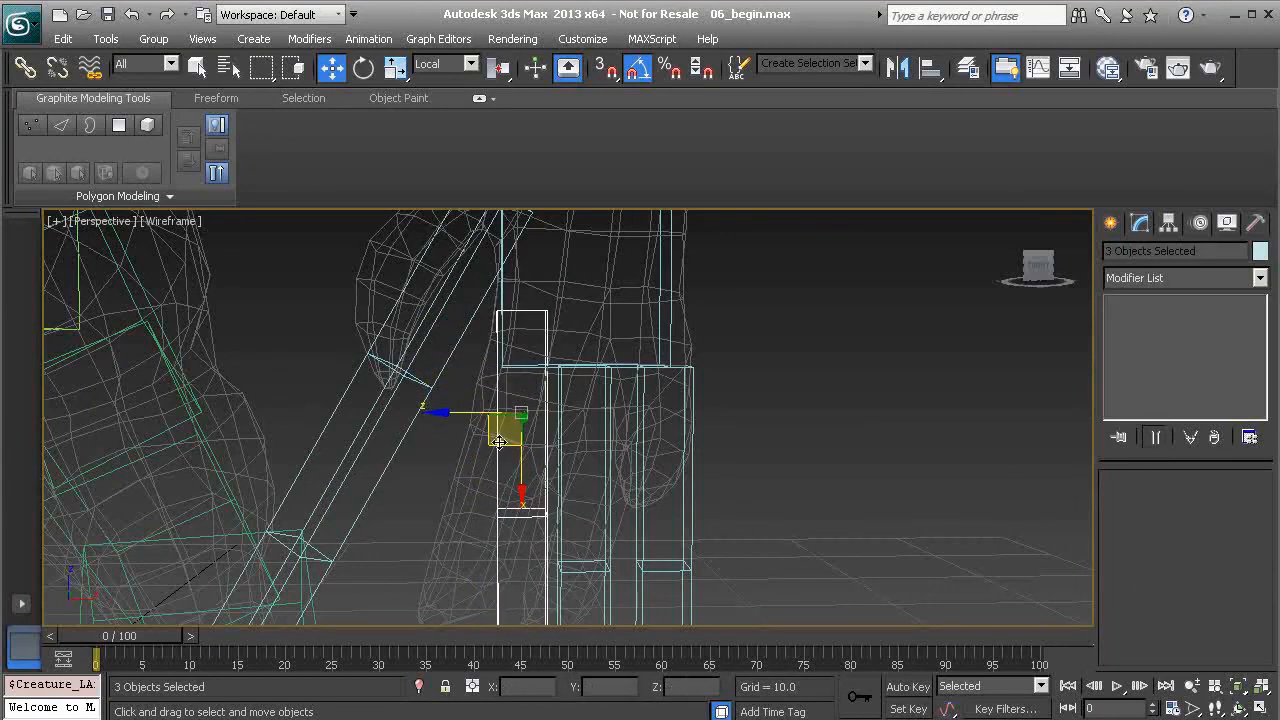
pyautogui.moveTo(498, 442)
pyautogui.mouseDown()
pyautogui.moveTo(516, 412)
pyautogui.moveTo(503, 428)
pyautogui.mouseUp()
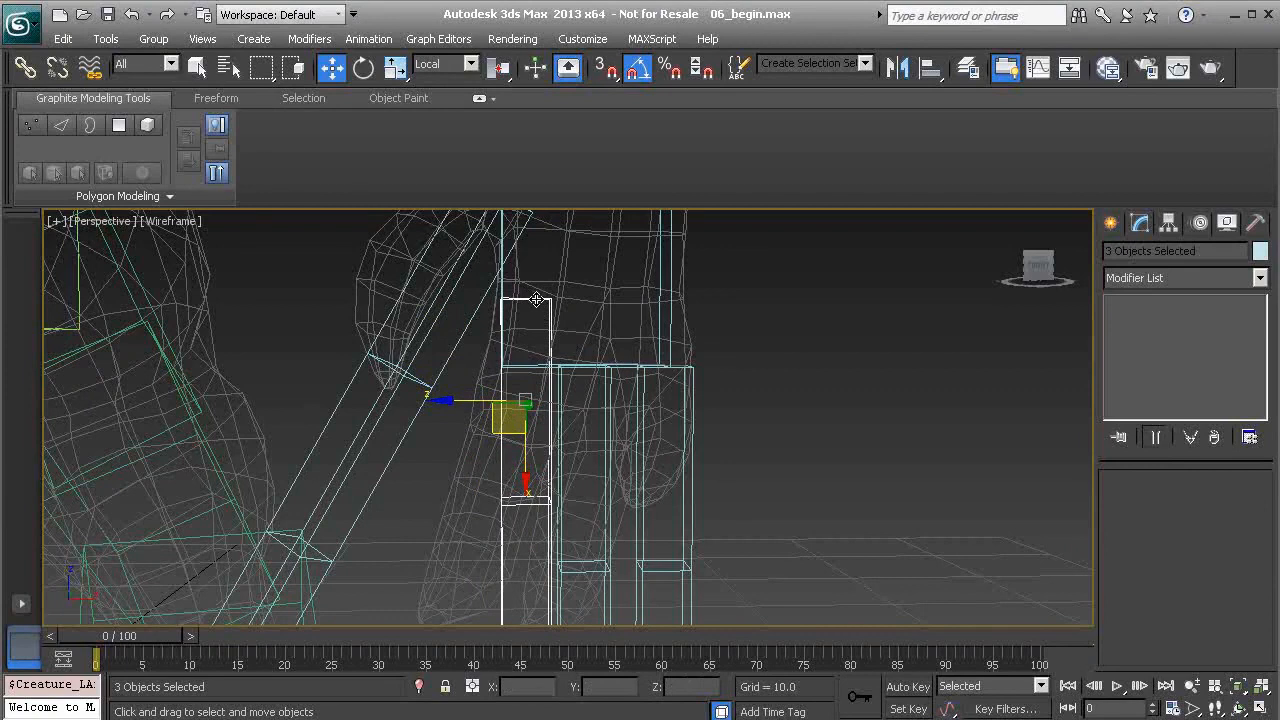
pyautogui.moveTo(497, 432); pyautogui.dragTo(494, 432)
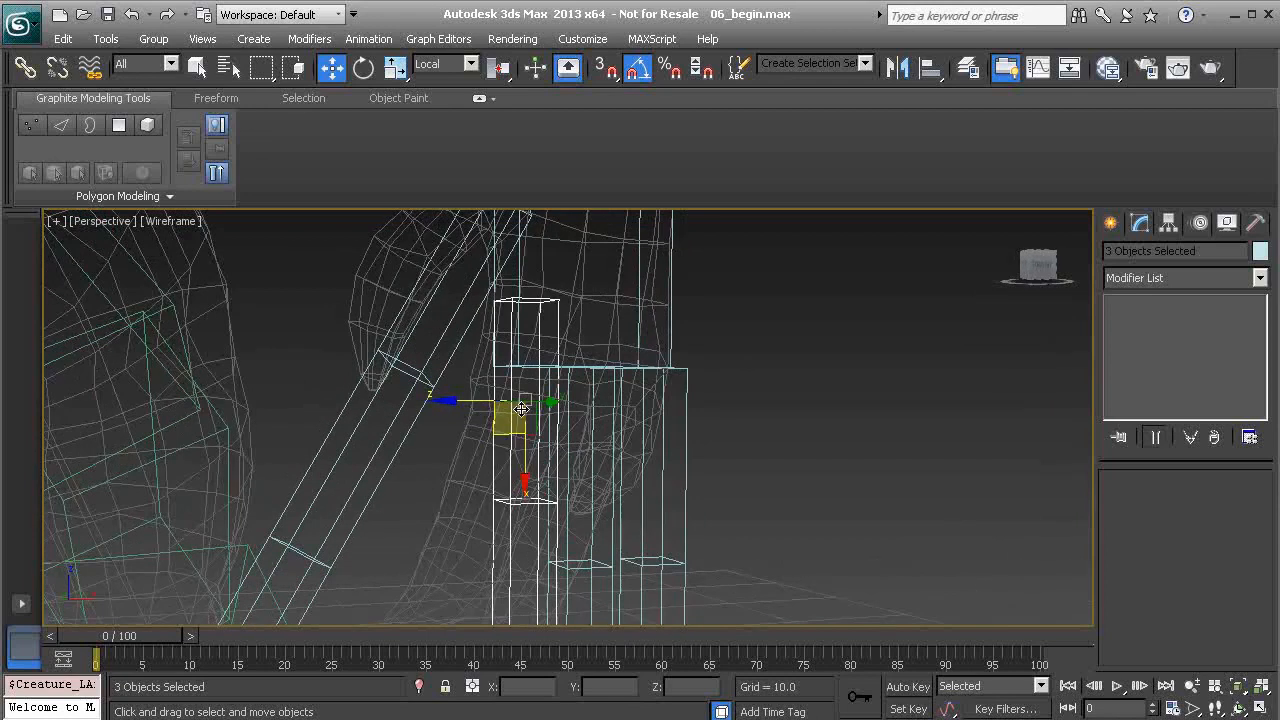
# - Rotate the first bone of the digit beside the thumb to follow the direction of the mesh finger
pyautogui.click(505, 465)
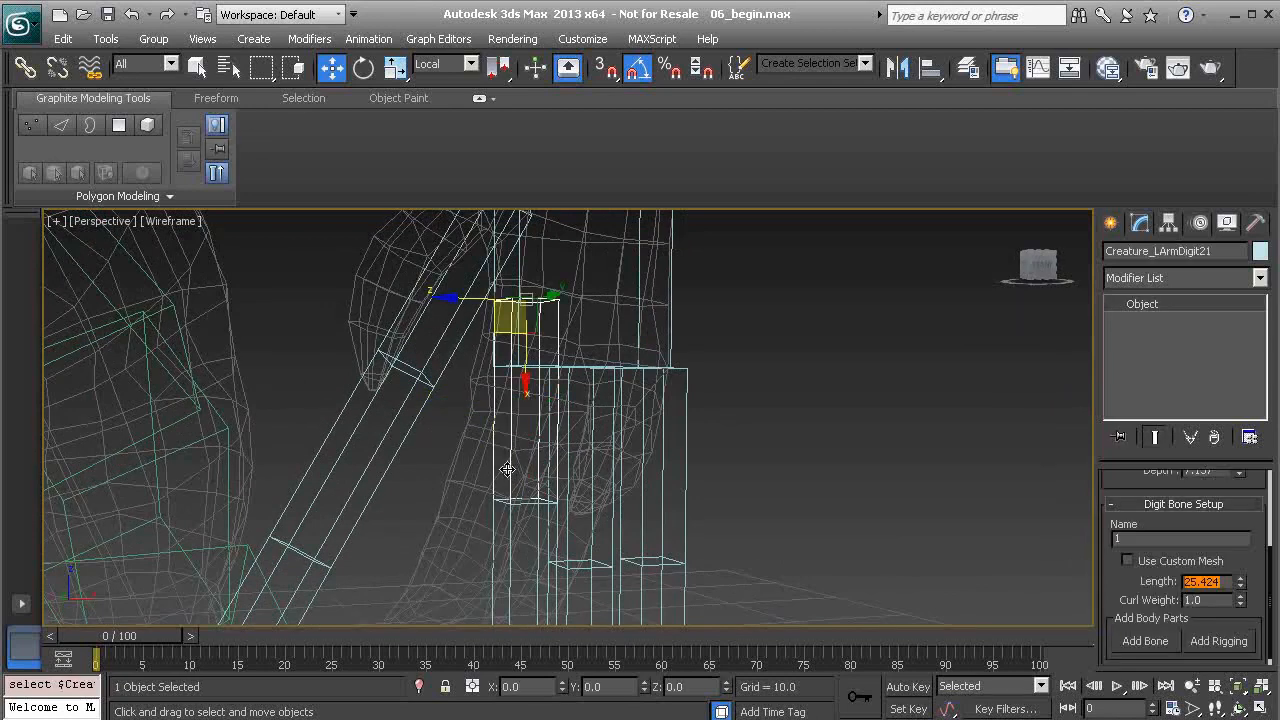
pyautogui.press('e')
pyautogui.moveTo(524, 352)
pyautogui.mouseDown()
pyautogui.moveTo(511, 355)
pyautogui.moveTo(536, 346)
pyautogui.mouseUp()
pyautogui.keyDown('alt'); pyautogui.moveTo(530, 391); pyautogui.dragTo(594, 409, button='middle'); pyautogui.keyUp('alt')
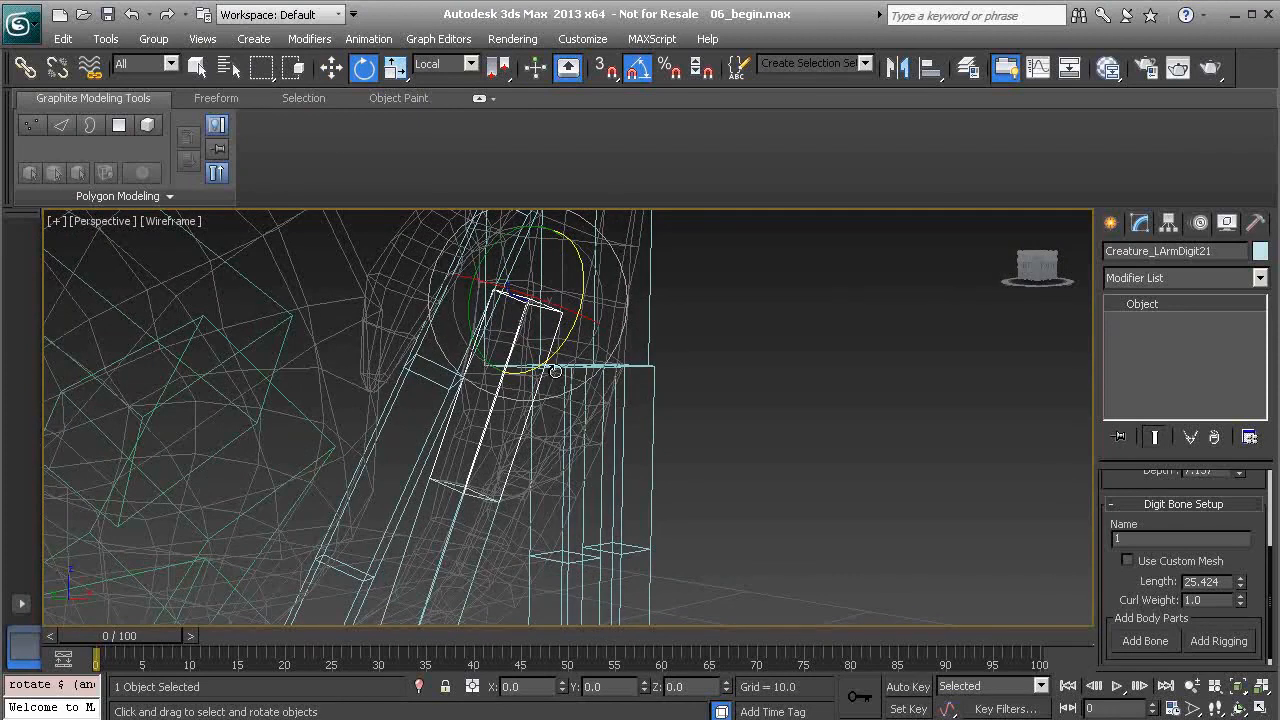
pyautogui.keyDown('alt'); pyautogui.moveTo(573, 364); pyautogui.dragTo(486, 366, button='middle'); pyautogui.keyUp('alt')
pyautogui.moveTo(564, 322); pyautogui.dragTo(573, 323)
pyautogui.keyDown('alt'); pyautogui.moveTo(570, 347); pyautogui.dragTo(543, 369, button='middle'); pyautogui.keyUp('alt')
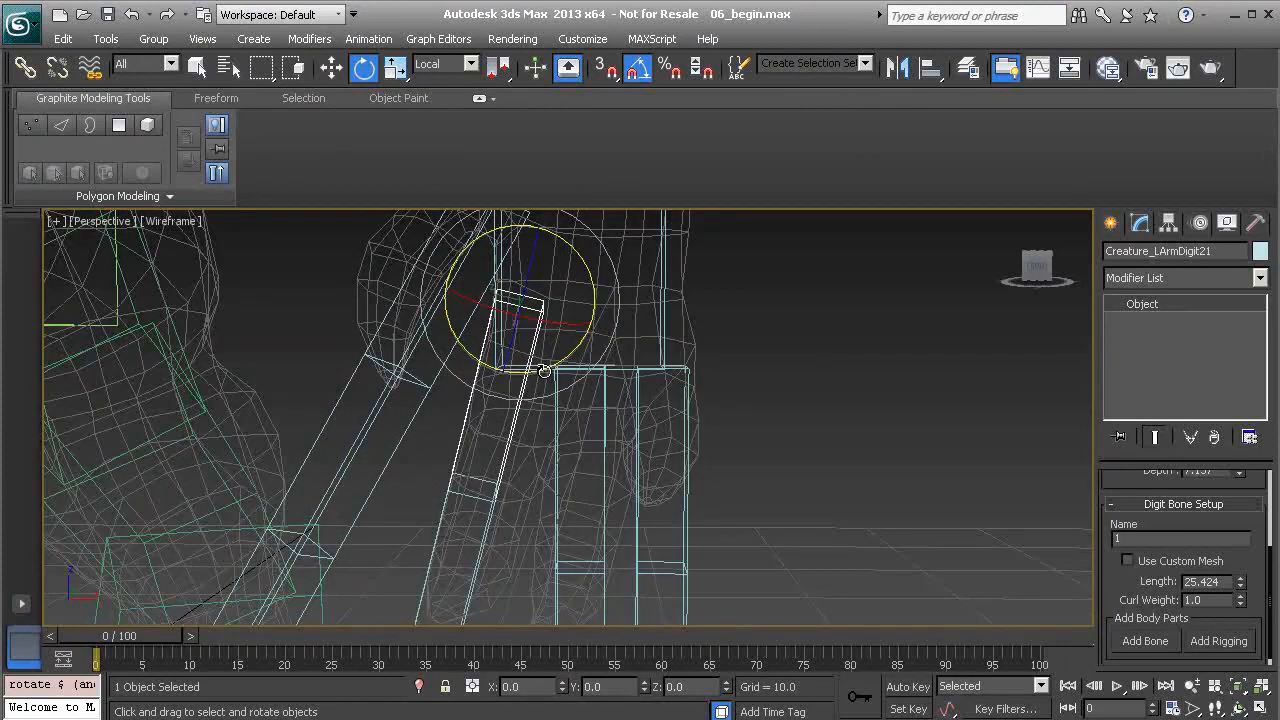
pyautogui.moveTo(596, 291); pyautogui.dragTo(597, 299)
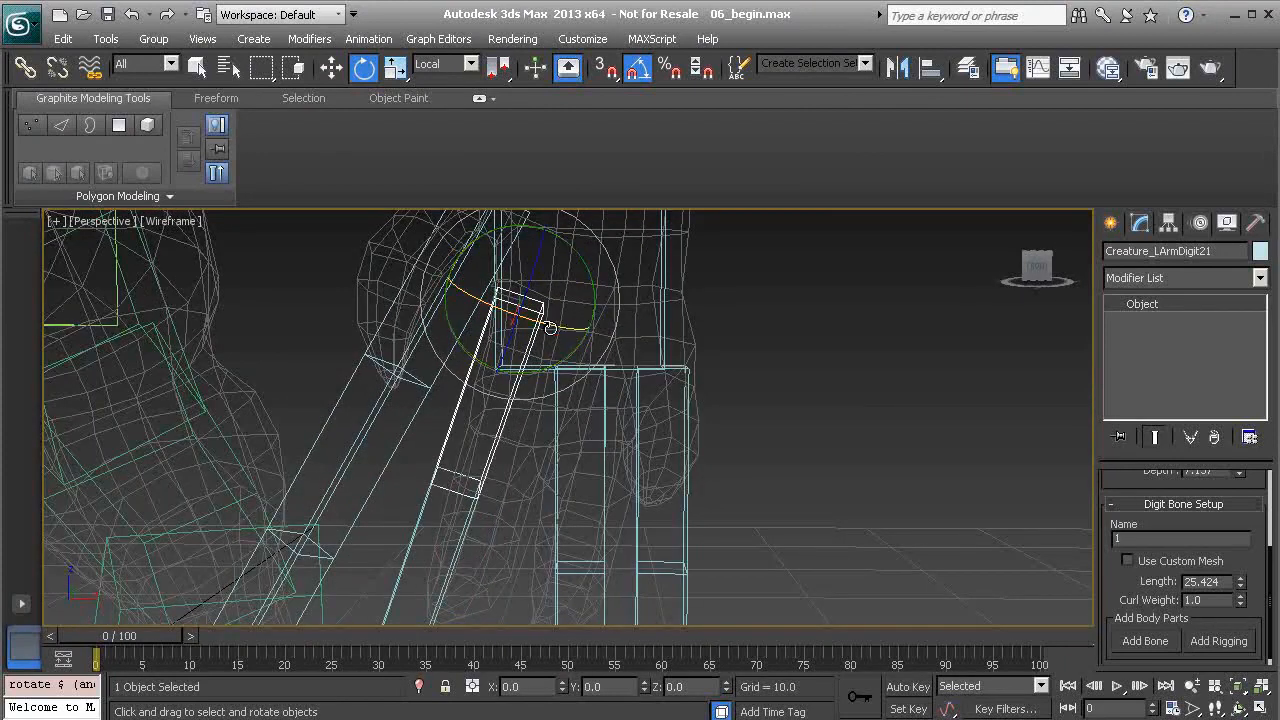
# - Select the whole digit beside the thumb and shift it sideways into the mesh finger along its local Z axis
pyautogui.press('w')
pyautogui.moveTo(445, 272); pyautogui.dragTo(454, 277)
pyautogui.hotkey('ctrl', 'z')
pyautogui.doubleClick(471, 370)
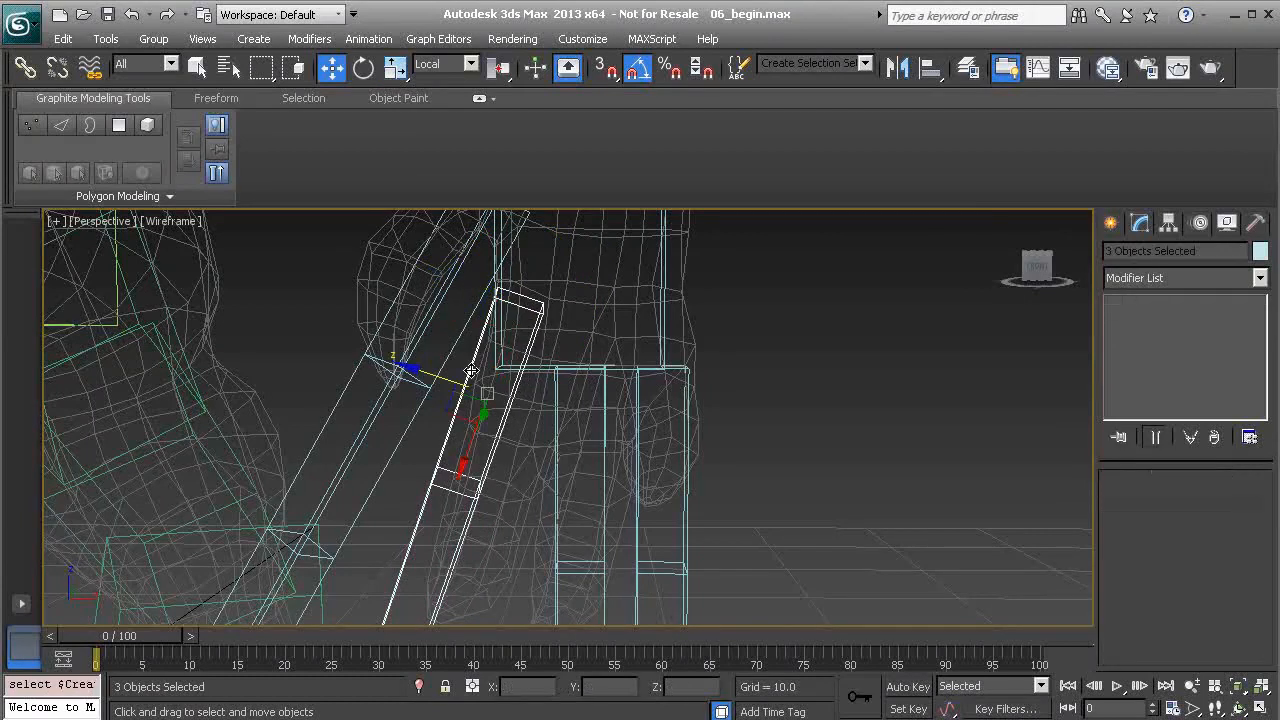
pyautogui.moveTo(413, 367); pyautogui.dragTo(435, 376)
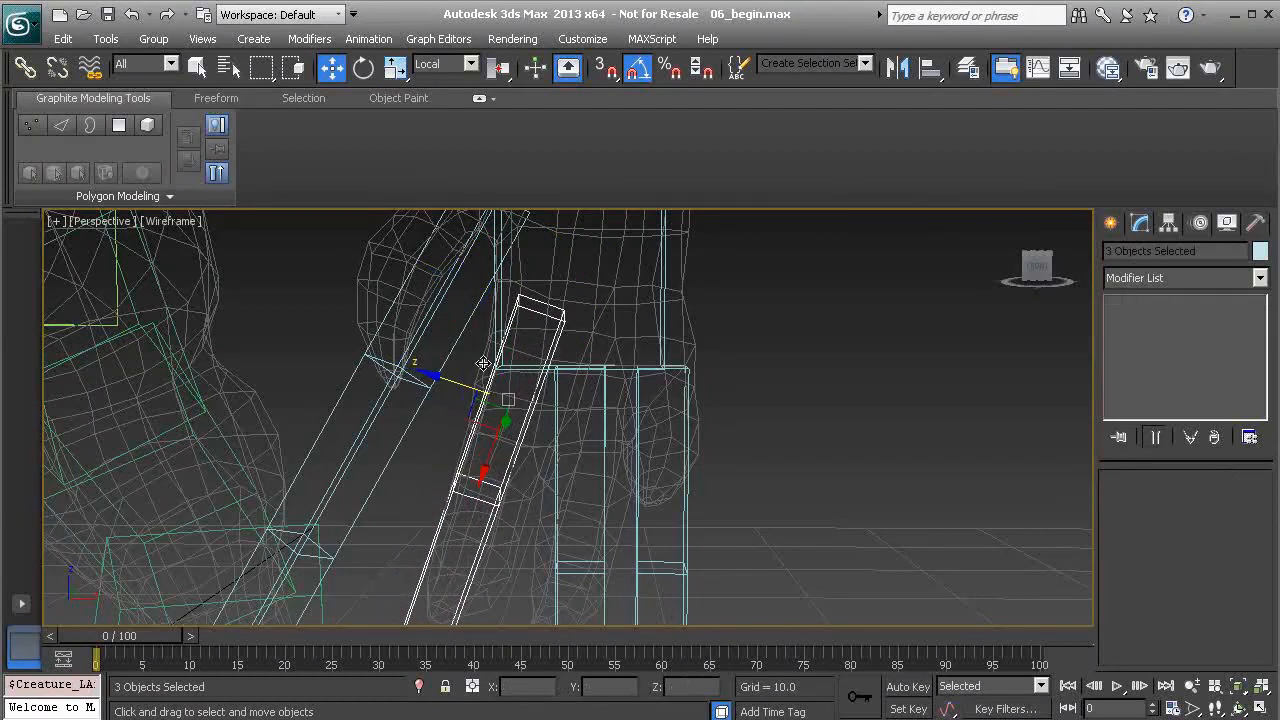
# - Refine the rotation of the first bone of the digit beside the thumb so it runs inside the mesh finger
pyautogui.click(537, 310)
pyautogui.keyDown('alt'); pyautogui.moveTo(537, 318); pyautogui.dragTo(551, 345, button='middle'); pyautogui.keyUp('alt')
pyautogui.press('e')
pyautogui.moveTo(548, 371); pyautogui.dragTo(522, 462)
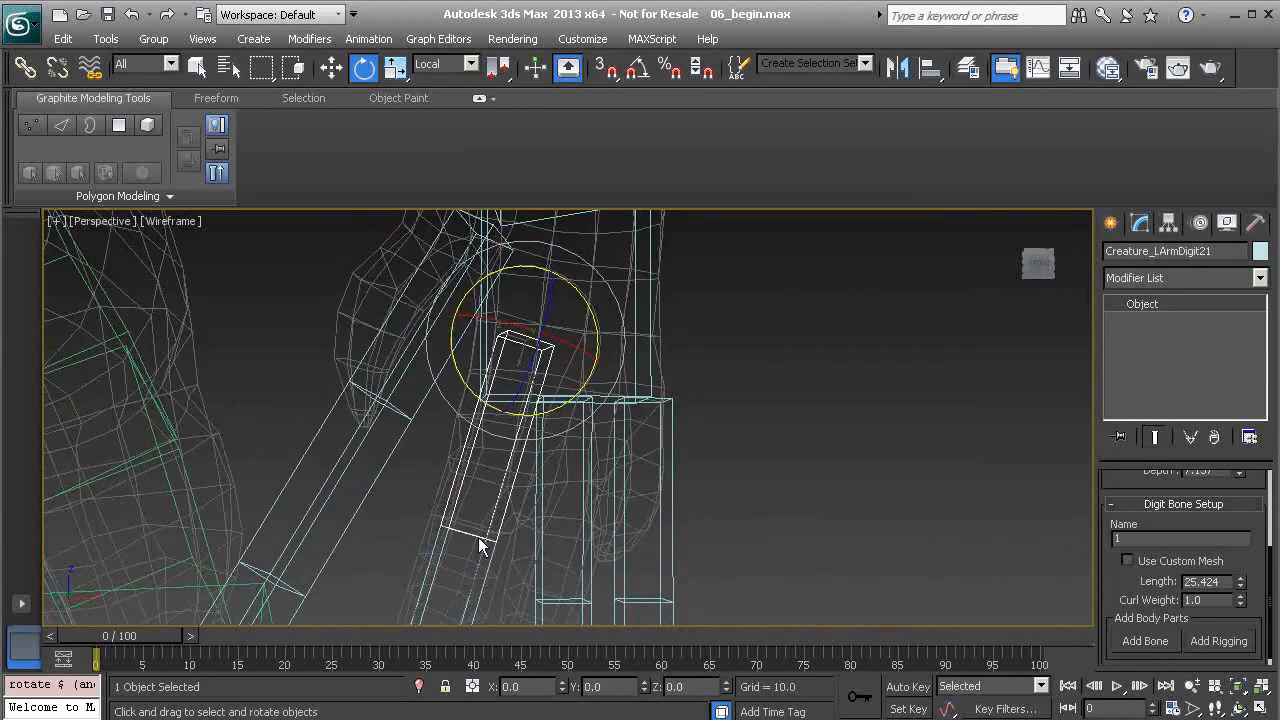
pyautogui.keyDown('alt'); pyautogui.moveTo(468, 553); pyautogui.dragTo(540, 421, button='middle'); pyautogui.keyUp('alt')
pyautogui.click(497, 405)
pyautogui.moveTo(520, 344); pyautogui.dragTo(492, 365)
pyautogui.moveTo(492, 365); pyautogui.dragTo(533, 422, button='middle')
# - Select all three bones of the digit beside the thumb and rotate them together to curl with the mesh finger
pyautogui.doubleClick(463, 318)
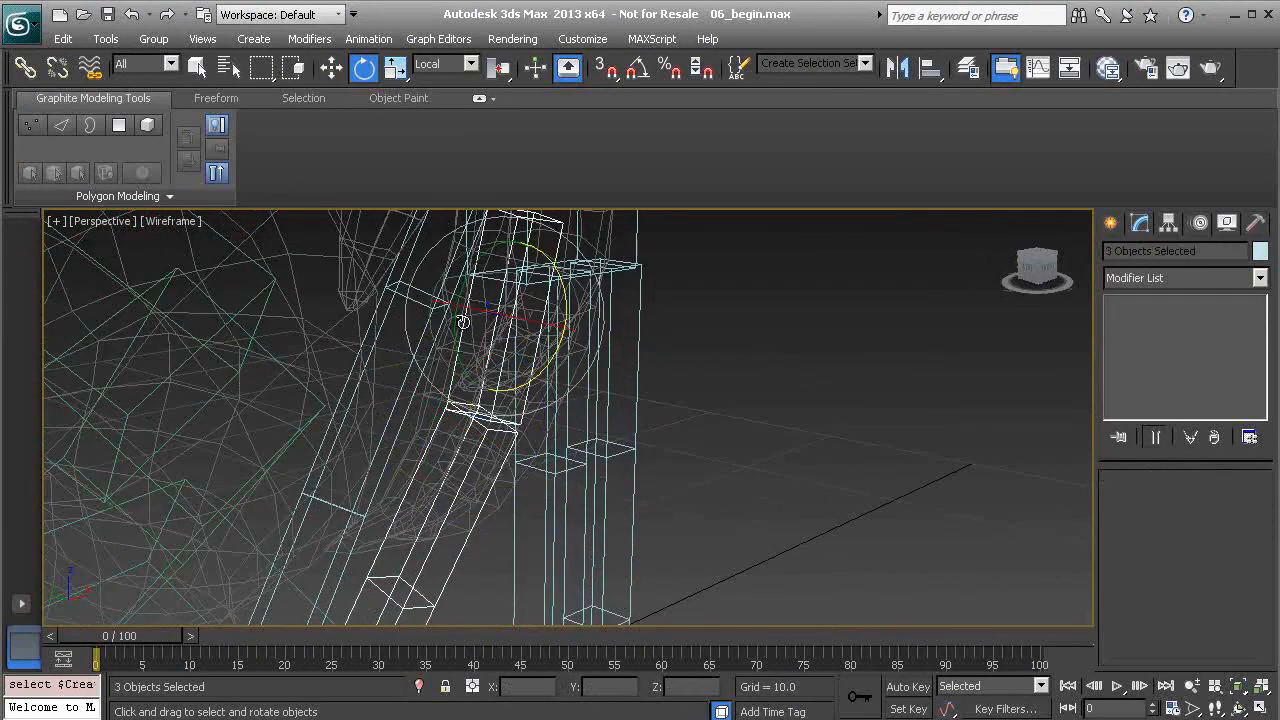
pyautogui.moveTo(538, 375); pyautogui.dragTo(500, 468)
pyautogui.keyDown('alt'); pyautogui.moveTo(500, 466); pyautogui.dragTo(426, 437, button='middle'); pyautogui.keyUp('alt')
# - Switch to shaded display and move the second bone of the digit beside the thumb into the middle of the mesh finger
pyautogui.click(430, 425)
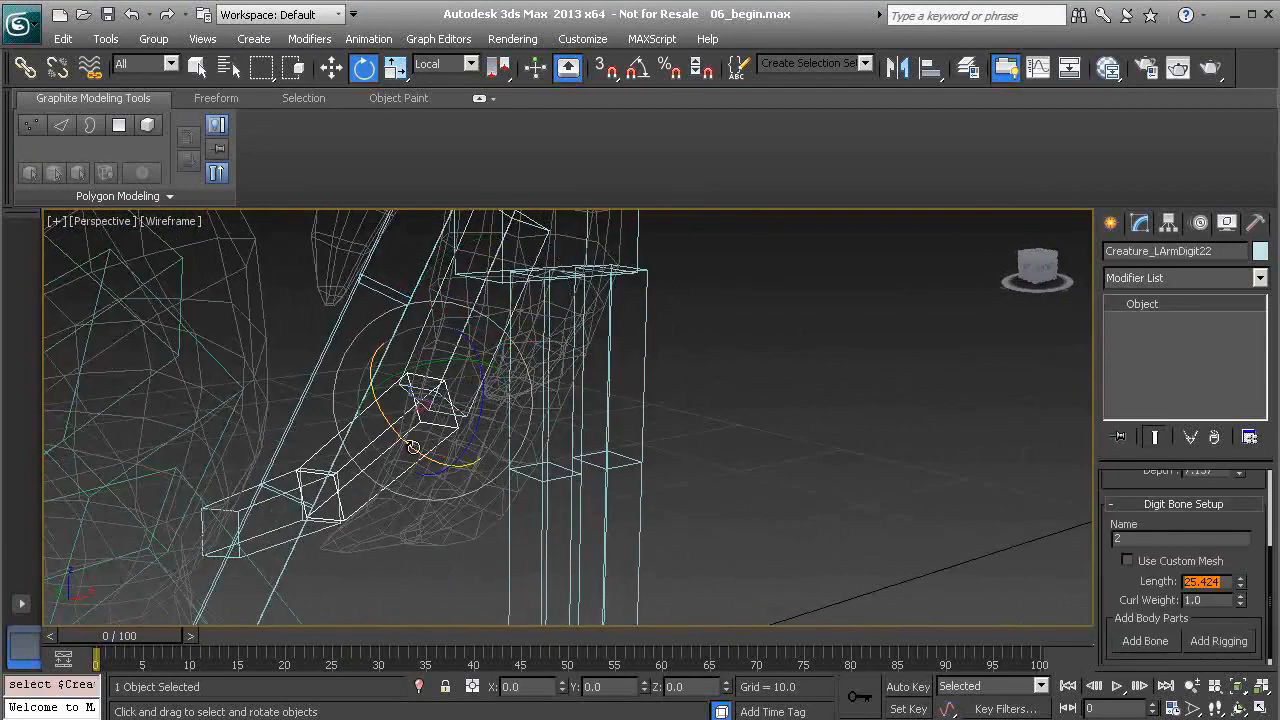
pyautogui.moveTo(446, 365); pyautogui.dragTo(461, 450, button='middle')
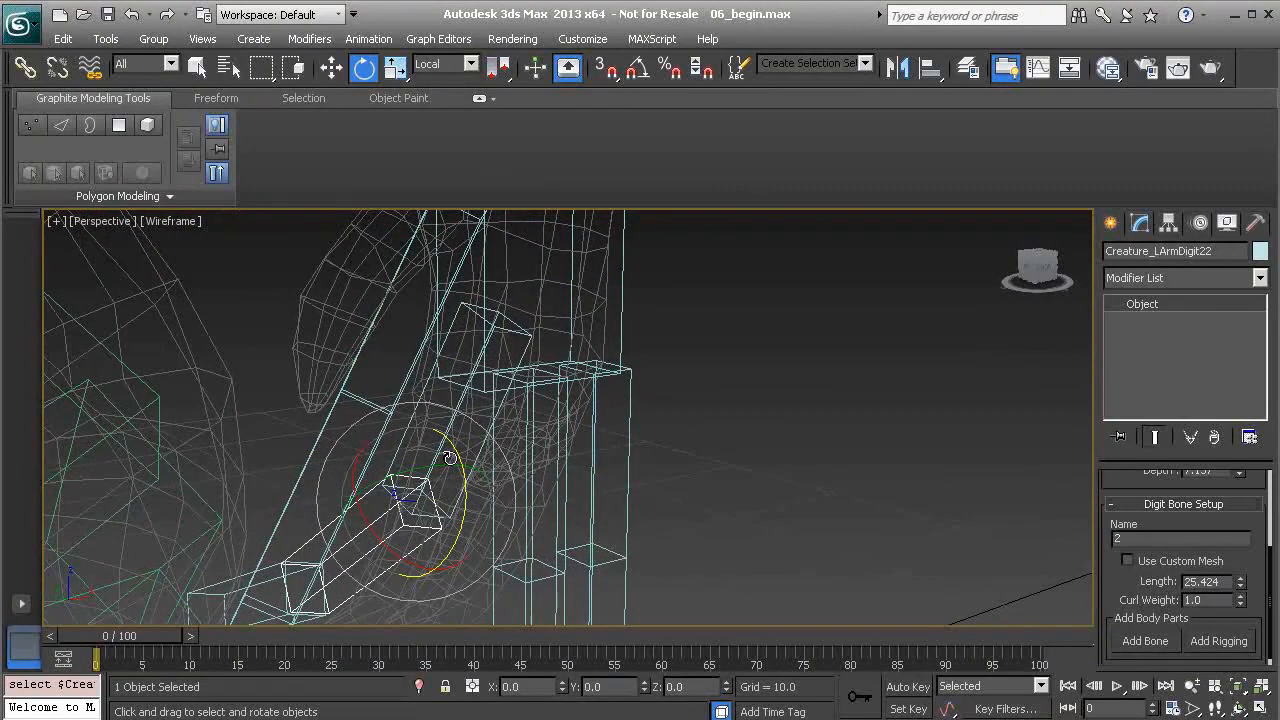
pyautogui.moveTo(500, 511); pyautogui.dragTo(419, 458, button='middle')
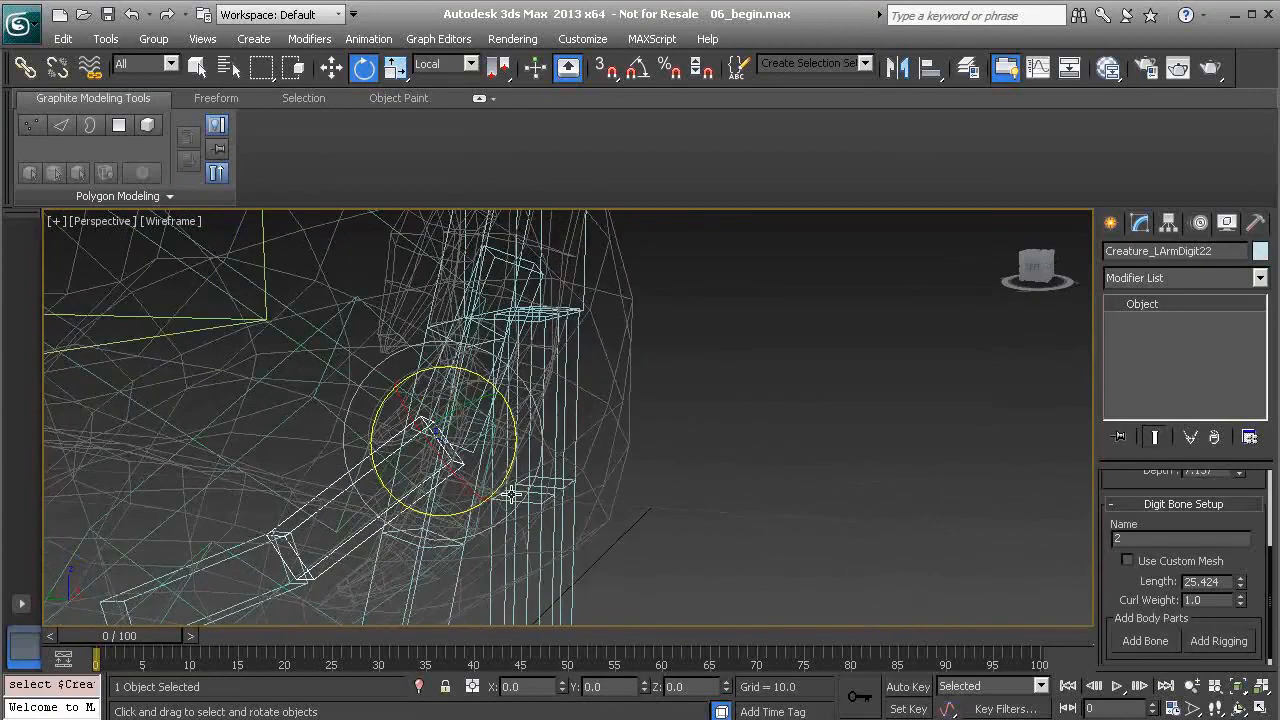
pyautogui.press('w')
pyautogui.moveTo(408, 480)
pyautogui.keyDown('alt'); pyautogui.mouseDown(button='middle')
pyautogui.moveTo(594, 474)
pyautogui.moveTo(500, 471)
pyautogui.mouseUp(button='middle'); pyautogui.keyUp('alt')
pyautogui.press('F3')
pyautogui.keyDown('alt'); pyautogui.moveTo(410, 464); pyautogui.dragTo(376, 471, button='middle'); pyautogui.keyUp('alt')
pyautogui.moveTo(421, 472); pyautogui.dragTo(440, 466)
pyautogui.moveTo(440, 466)
pyautogui.keyDown('alt'); pyautogui.mouseDown(button='middle')
pyautogui.moveTo(408, 538)
pyautogui.moveTo(420, 462)
pyautogui.mouseUp(button='middle'); pyautogui.keyUp('alt')
# - Move the digit's third bone to the end of the second bone and shorten its length to 16.134
pyautogui.click(369, 480)
pyautogui.moveTo(384, 478); pyautogui.dragTo(483, 421)
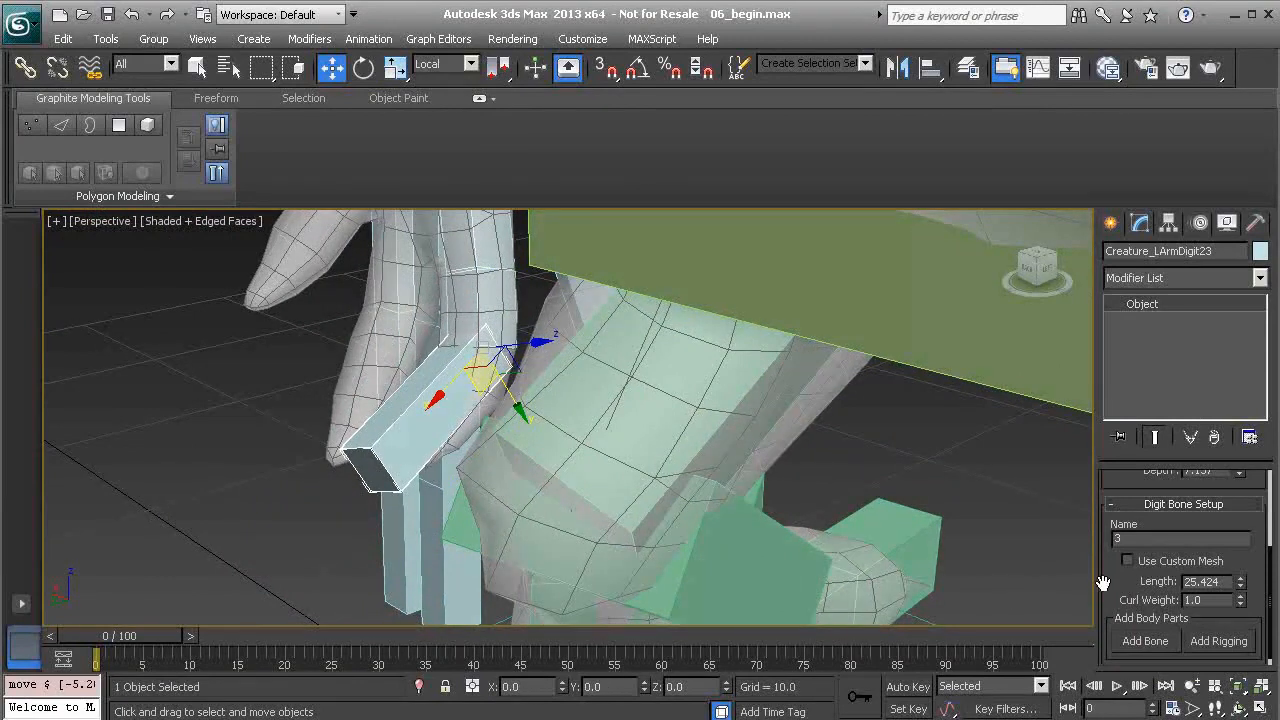
pyautogui.moveTo(1101, 584); pyautogui.dragTo(1102, 574)
pyautogui.moveTo(1235, 679); pyautogui.dragTo(1237, 717)
# - Rotate the third bone of the digit beside the thumb to follow the mesh fingertip
pyautogui.keyDown('alt'); pyautogui.moveTo(580, 305); pyautogui.dragTo(512, 290, button='middle'); pyautogui.keyUp('alt')
pyautogui.press('e')
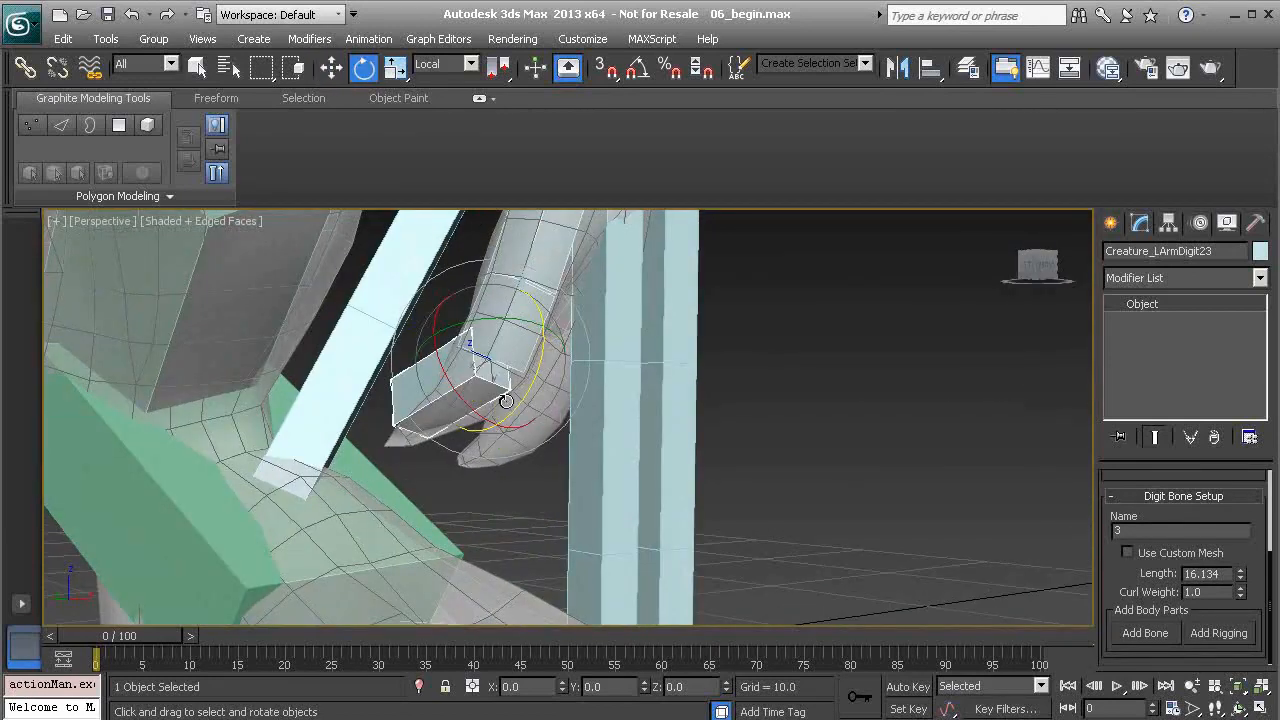
pyautogui.moveTo(520, 403); pyautogui.dragTo(529, 383)
# - Copy the settings of the fitted digit beside the thumb and paste them onto the middle digit, Digit3
pyautogui.keyDown('alt'); pyautogui.moveTo(508, 341); pyautogui.dragTo(563, 369, button='middle'); pyautogui.keyUp('alt')
pyautogui.click(484, 320)
pyautogui.moveTo(572, 292); pyautogui.dragTo(548, 386, button='middle')
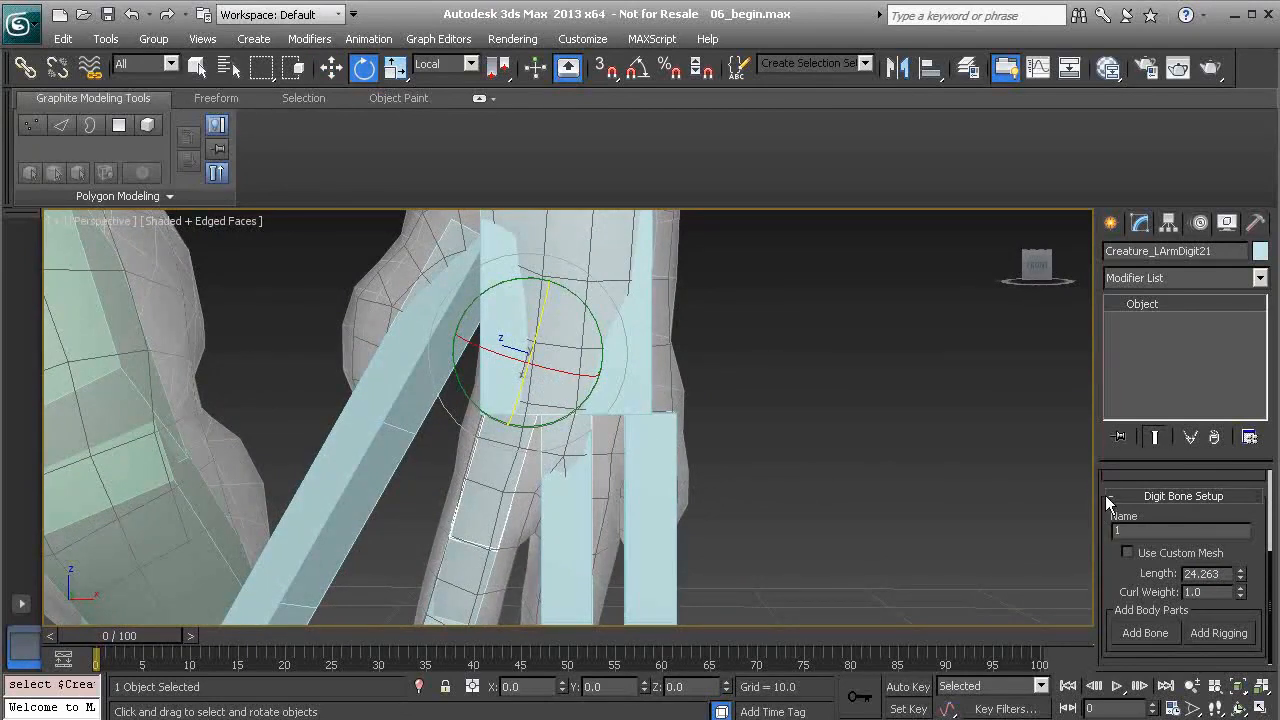
pyautogui.scroll(5, 1105, 498)
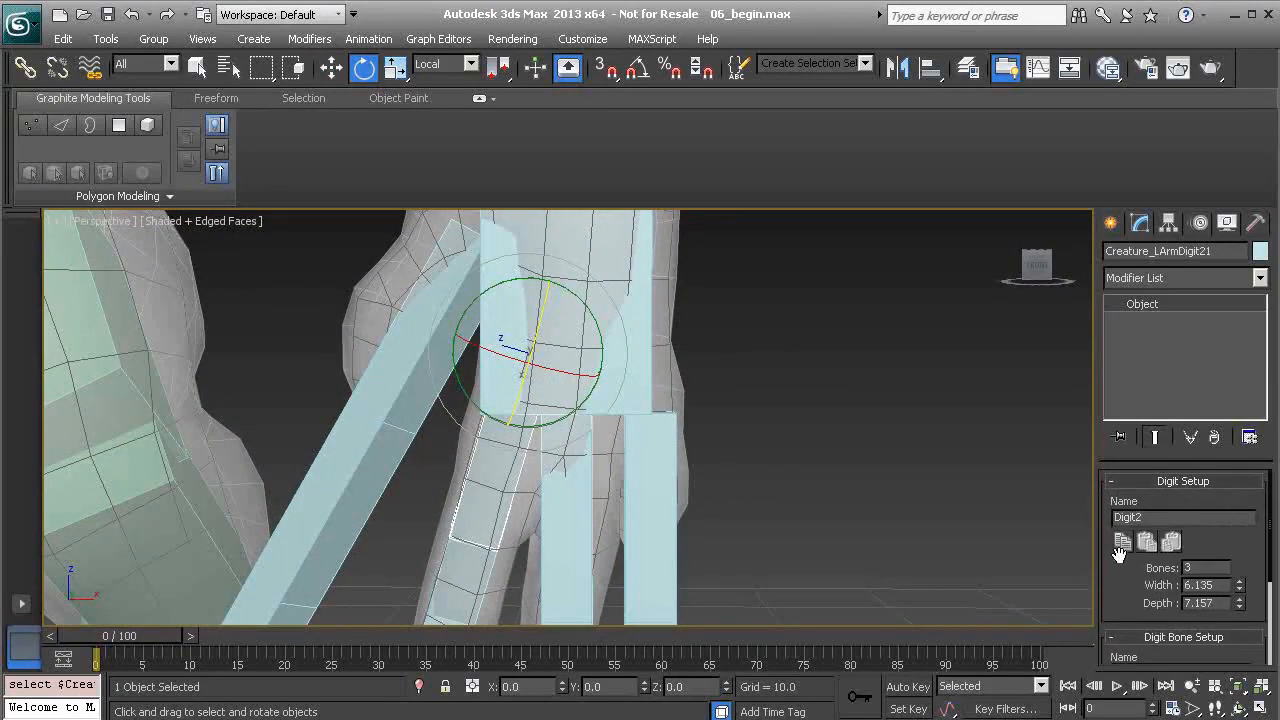
pyautogui.click(557, 471)
pyautogui.keyDown('alt'); pyautogui.moveTo(610, 499); pyautogui.dragTo(636, 395, button='middle'); pyautogui.keyUp('alt')
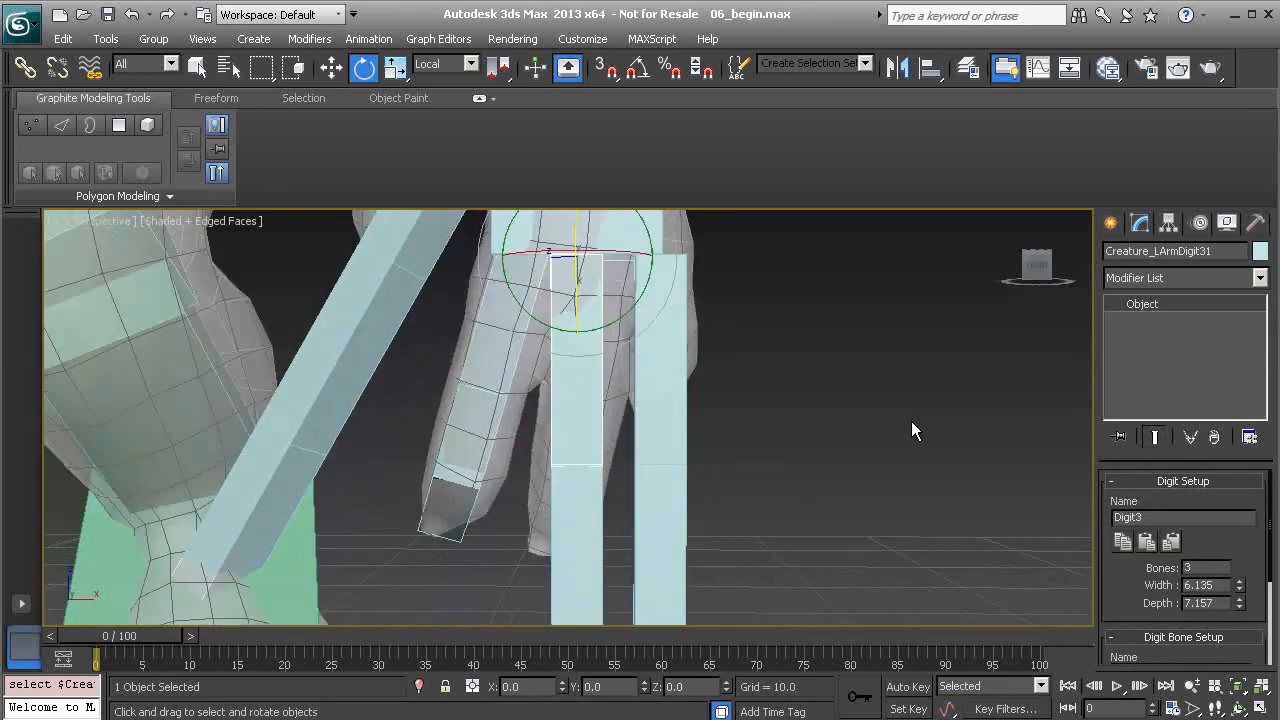
pyautogui.click(1152, 545)
pyautogui.keyDown('alt'); pyautogui.moveTo(468, 408); pyautogui.dragTo(431, 404, button='middle'); pyautogui.keyUp('alt')
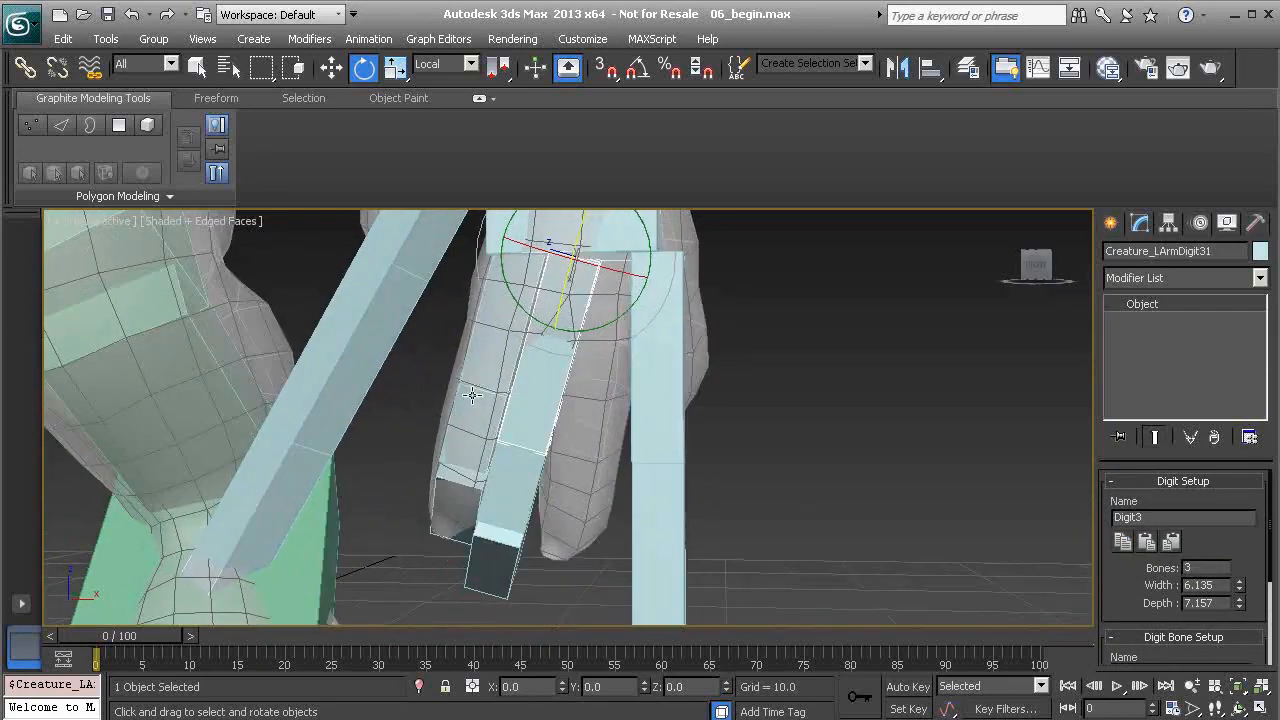
# - Rotate the first bone of the middle digit to match its mesh finger and nudge it along its length
pyautogui.moveTo(619, 320)
pyautogui.mouseDown()
pyautogui.moveTo(640, 294)
pyautogui.moveTo(631, 300)
pyautogui.mouseUp()
pyautogui.press('w')
pyautogui.moveTo(610, 293); pyautogui.dragTo(623, 325, button='middle')
pyautogui.moveTo(601, 400); pyautogui.dragTo(613, 377)
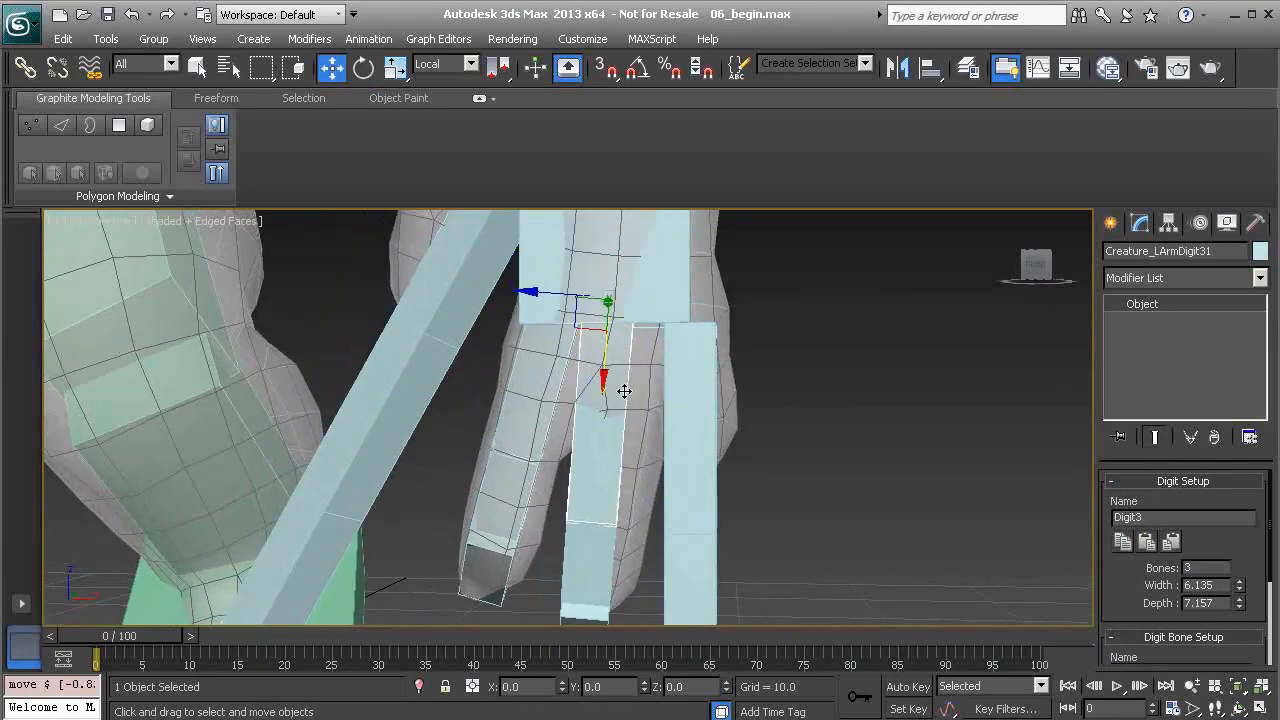
# - Select the whole middle digit and move it inside its mesh finger, correcting its position from the front and side
pyautogui.keyDown('alt'); pyautogui.moveTo(626, 391); pyautogui.dragTo(610, 360, button='middle'); pyautogui.keyUp('alt')
pyautogui.doubleClick(609, 366)
pyautogui.moveTo(597, 511); pyautogui.dragTo(630, 451)
pyautogui.keyDown('alt'); pyautogui.moveTo(630, 451); pyautogui.dragTo(741, 449, button='middle'); pyautogui.keyUp('alt')
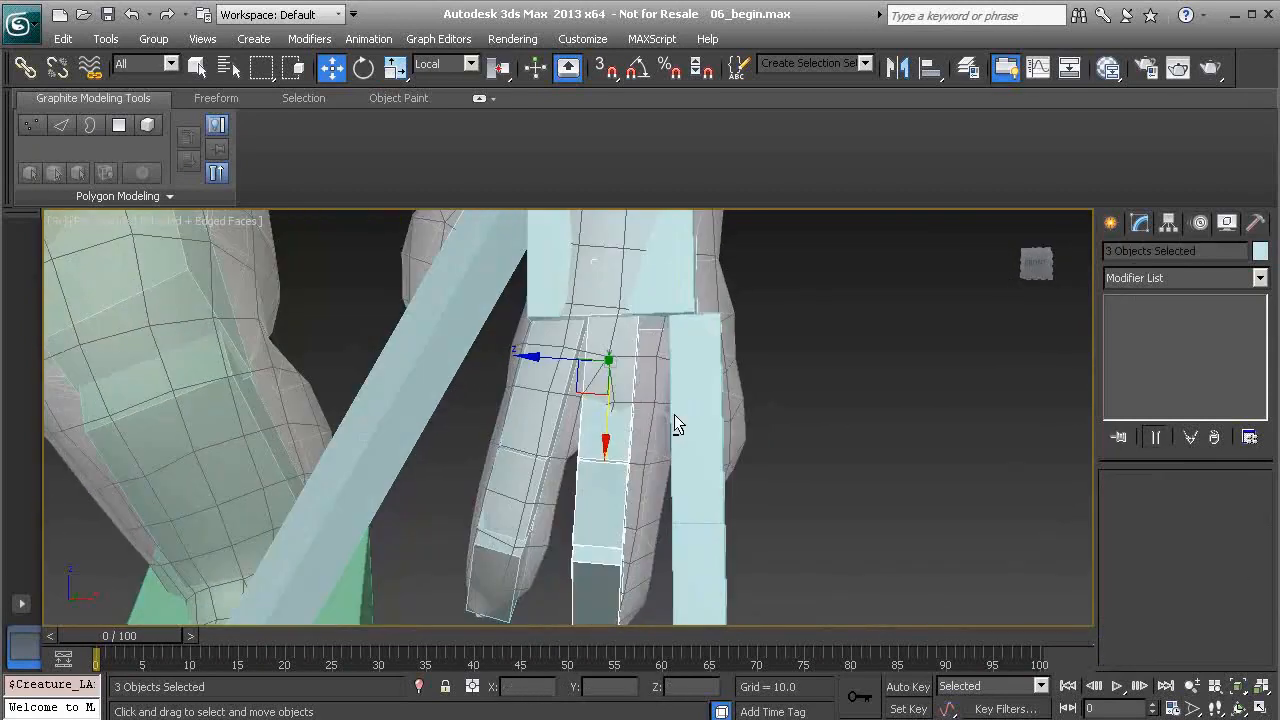
pyautogui.keyDown('alt'); pyautogui.moveTo(536, 358); pyautogui.dragTo(488, 278, button='middle'); pyautogui.keyUp('alt')
pyautogui.moveTo(471, 265); pyautogui.dragTo(507, 283)
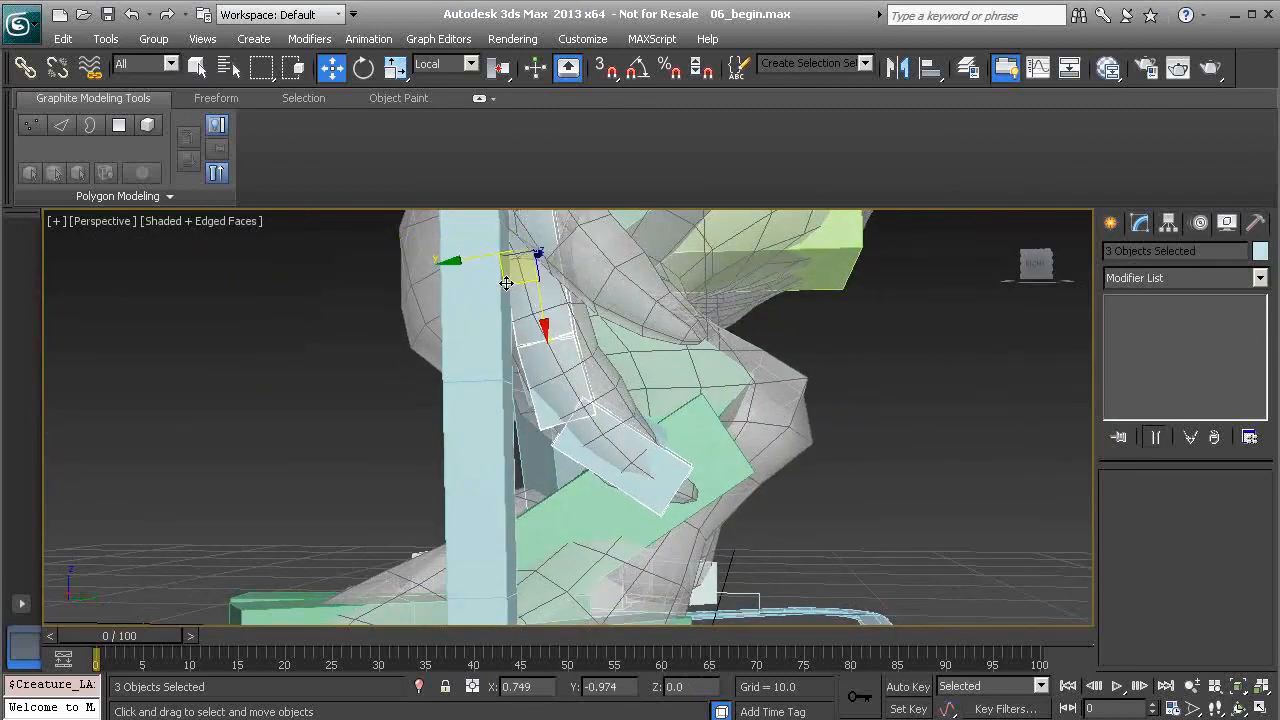
pyautogui.keyDown('alt'); pyautogui.moveTo(620, 296); pyautogui.dragTo(642, 396, button='middle'); pyautogui.keyUp('alt')
# - Paste the copied digit settings onto the outermost digit, Digit4
pyautogui.click(709, 332)
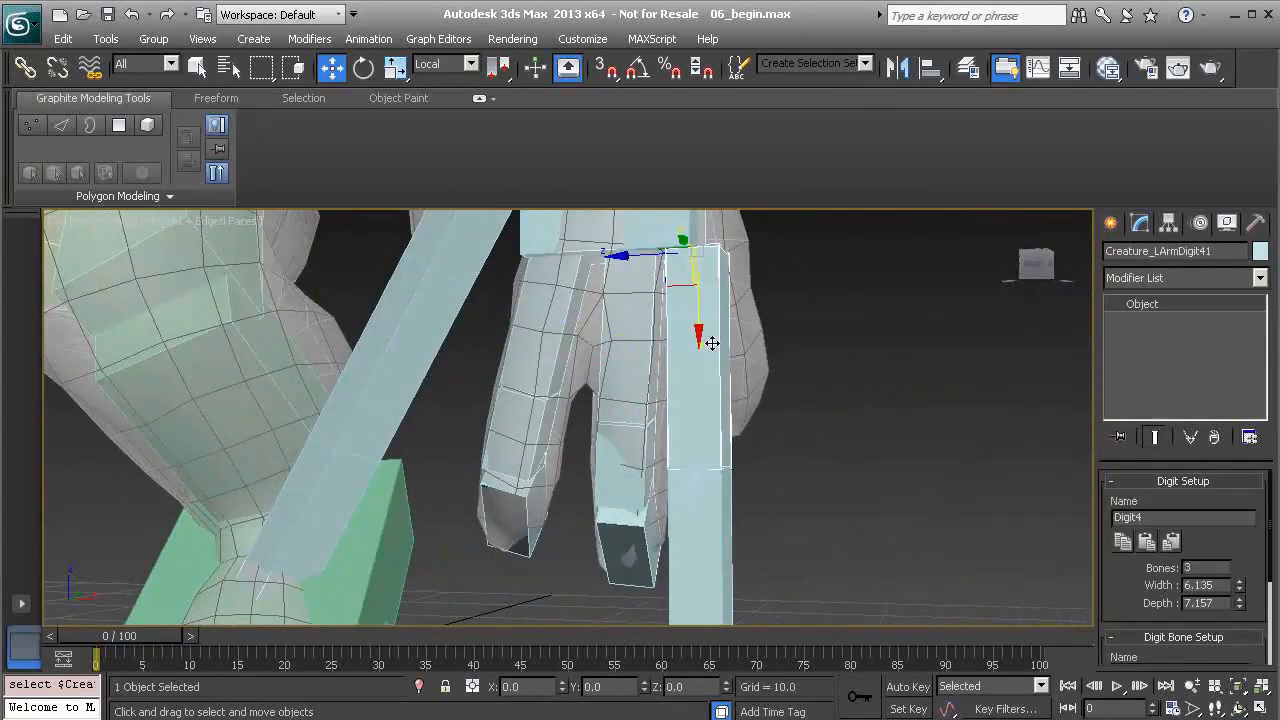
pyautogui.keyDown('alt'); pyautogui.moveTo(1082, 530); pyautogui.dragTo(806, 403, button='middle'); pyautogui.keyUp('alt')
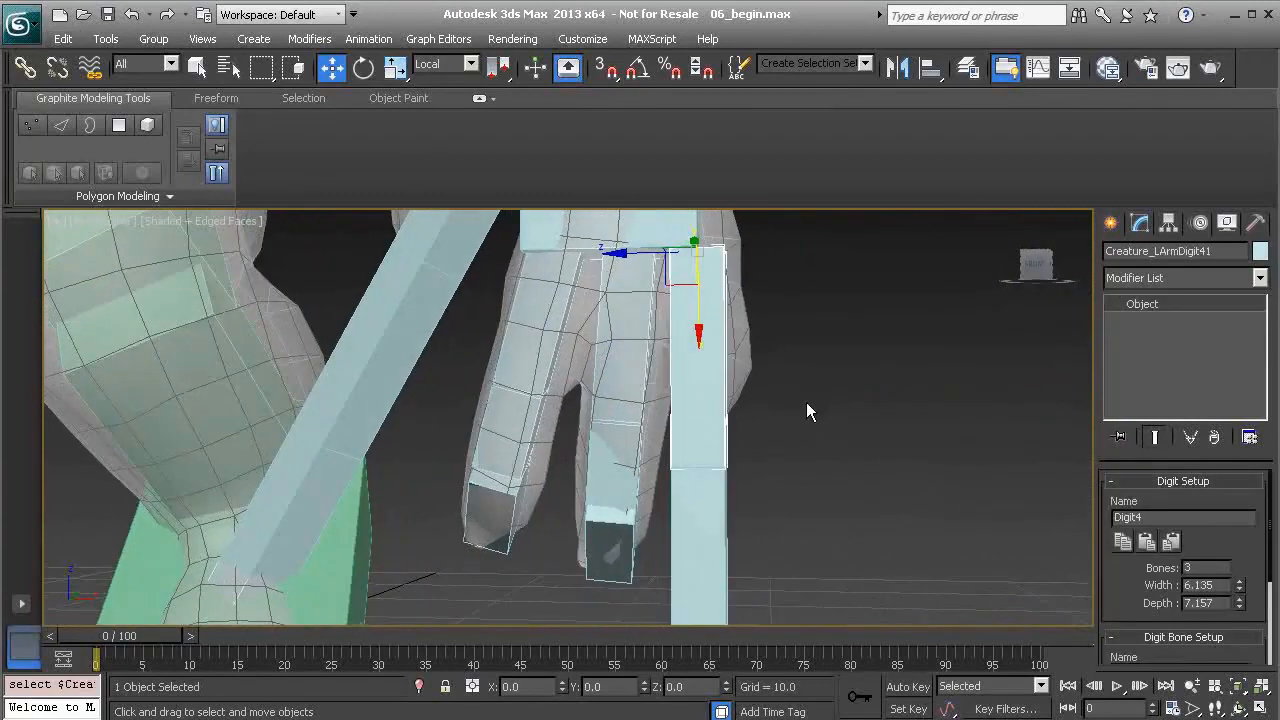
pyautogui.click(1152, 541)
pyautogui.keyDown('alt'); pyautogui.moveTo(945, 480); pyautogui.dragTo(785, 341, button='middle'); pyautogui.keyUp('alt')
# - Move the first bone of the outermost digit, and shift the whole digit toward its mesh finger from front and side
pyautogui.moveTo(662, 275); pyautogui.dragTo(684, 259)
pyautogui.doubleClick(668, 299)
pyautogui.moveTo(712, 269); pyautogui.dragTo(730, 379, button='middle')
pyautogui.moveTo(656, 478); pyautogui.dragTo(668, 421)
pyautogui.keyDown('alt'); pyautogui.moveTo(670, 395); pyautogui.dragTo(613, 410, button='middle'); pyautogui.keyUp('alt')
pyautogui.moveTo(613, 410); pyautogui.dragTo(640, 354)
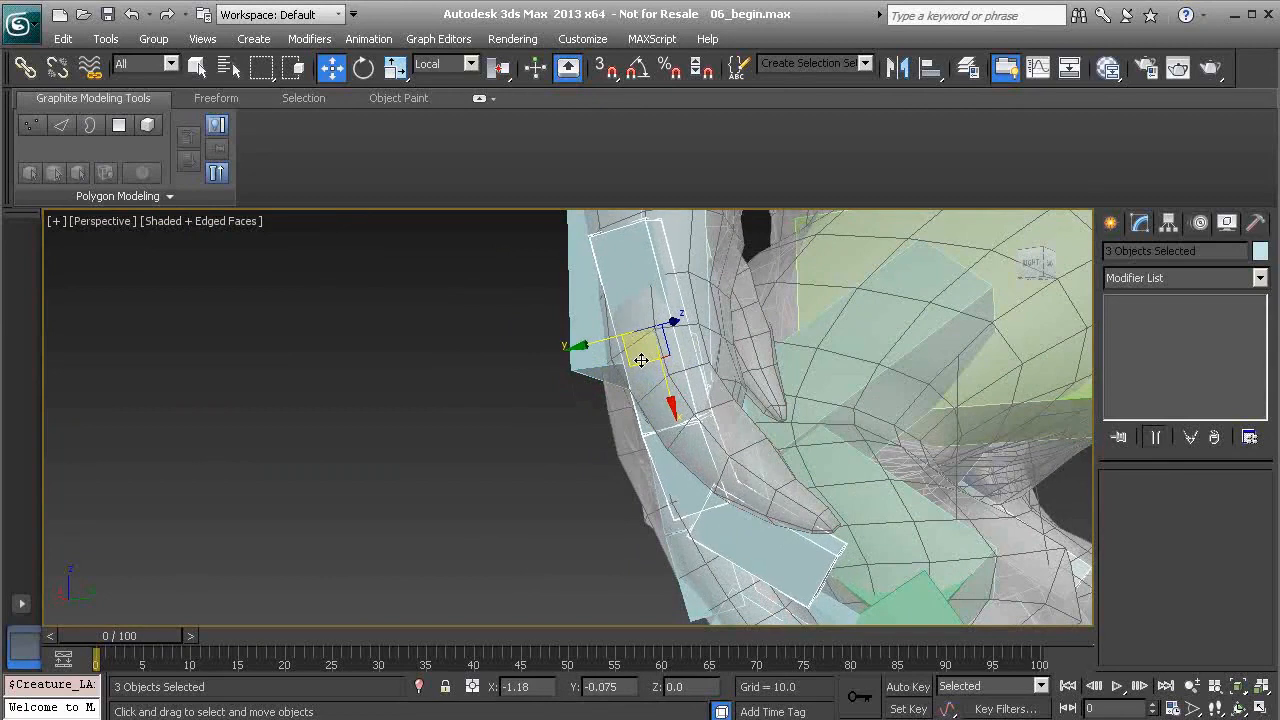
# - Rotate the first bone of the outermost digit outward to follow the direction of its mesh finger
pyautogui.click(745, 327)
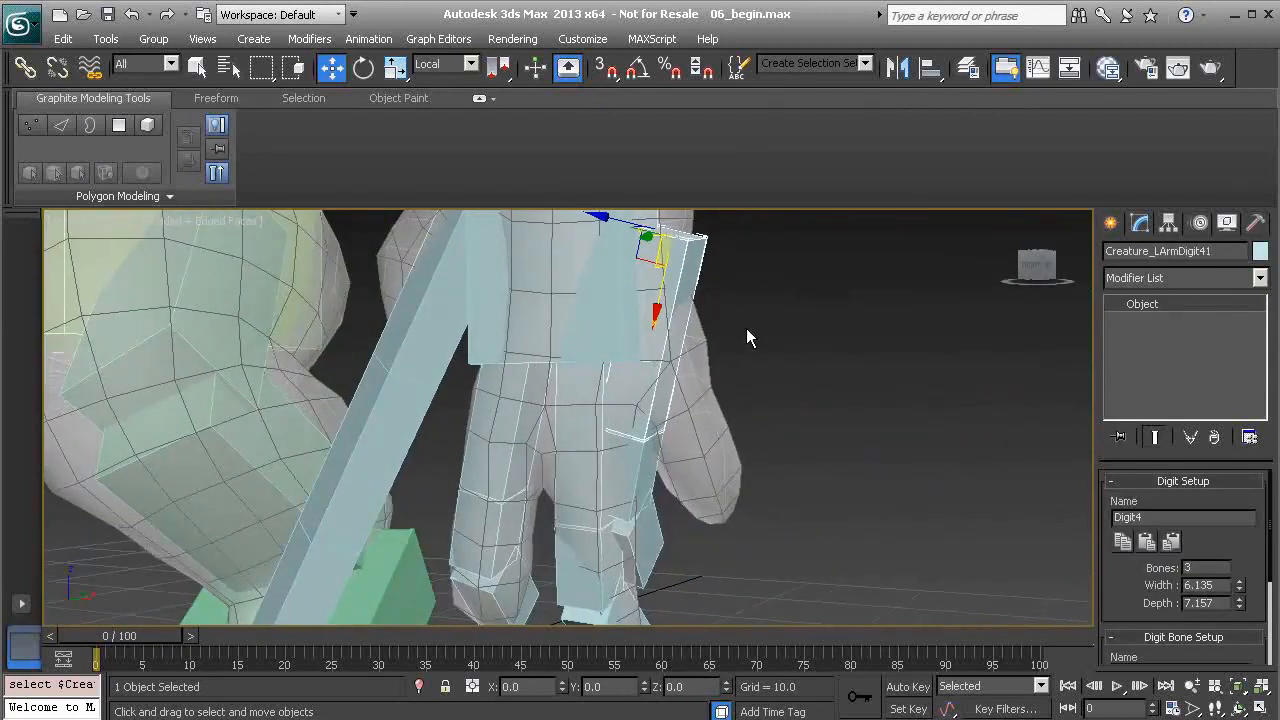
pyautogui.keyDown('alt'); pyautogui.moveTo(694, 318); pyautogui.dragTo(713, 390, button='middle'); pyautogui.keyUp('alt')
pyautogui.press('e')
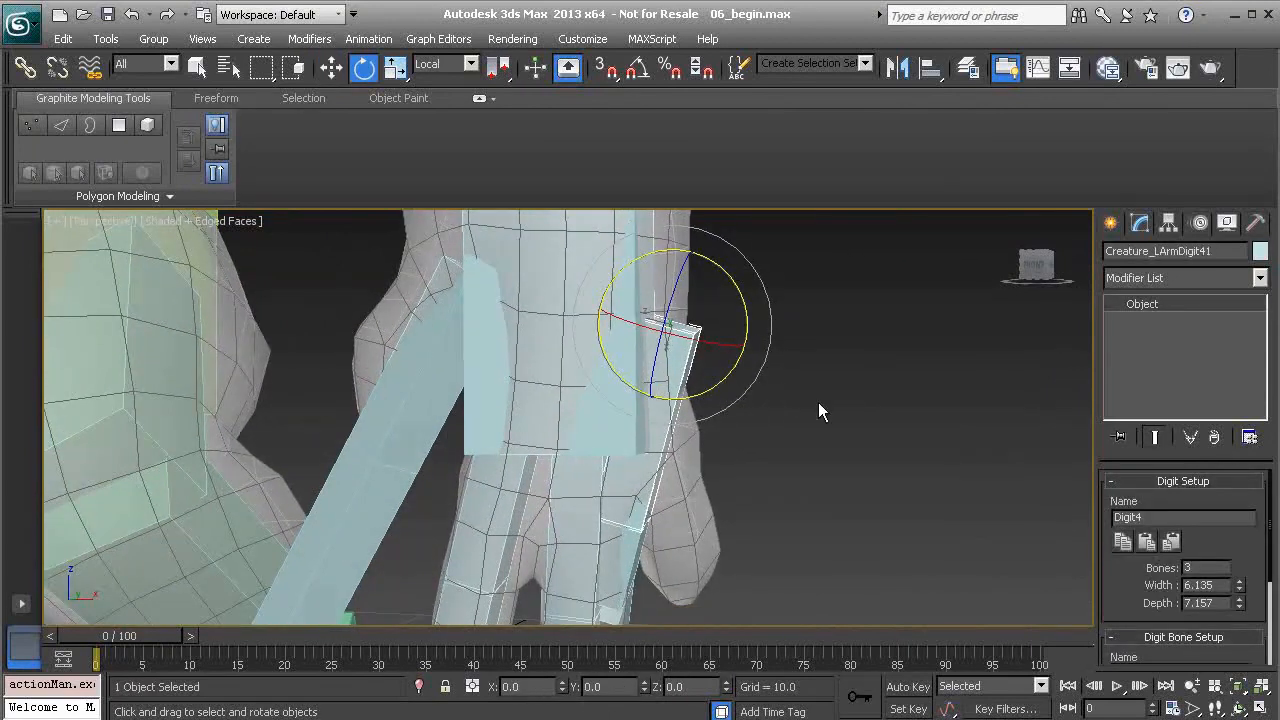
pyautogui.moveTo(726, 400); pyautogui.dragTo(801, 390)
pyautogui.keyDown('alt'); pyautogui.moveTo(801, 390); pyautogui.dragTo(622, 381, button='middle'); pyautogui.keyUp('alt')
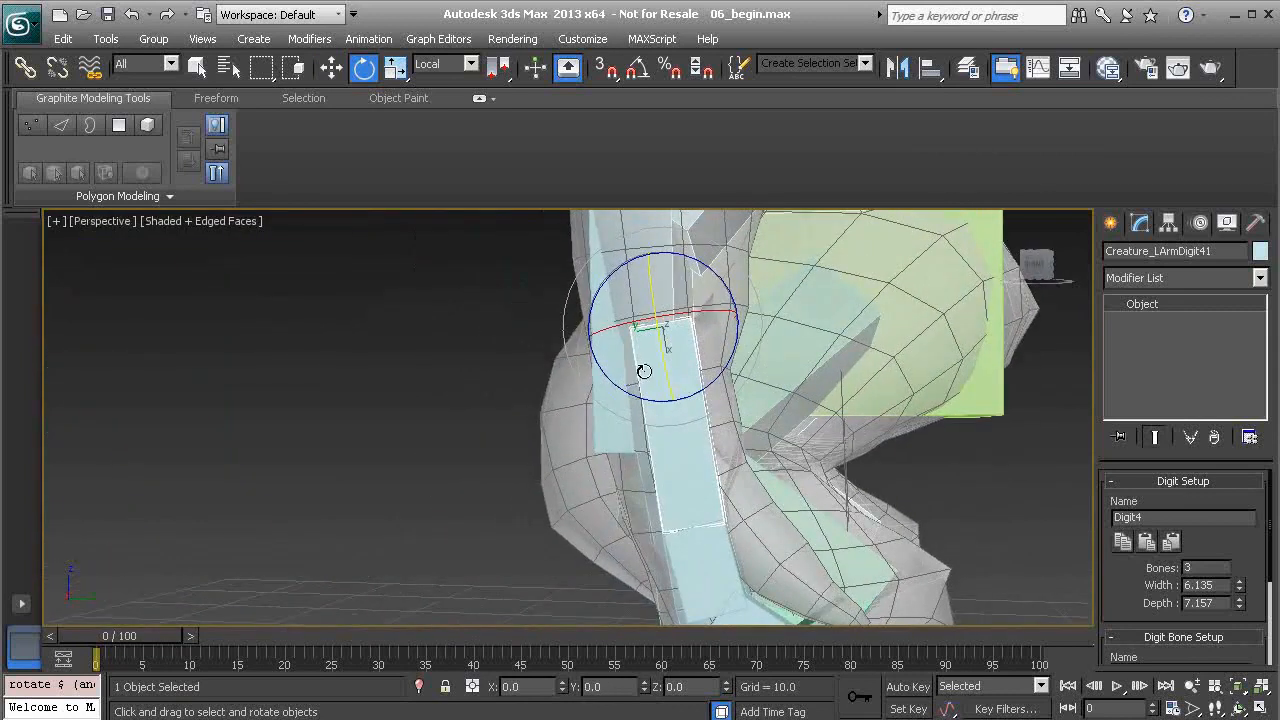
# - Select all bones of the outermost digit and move them up and into the outer mesh finger
pyautogui.press('w')
pyautogui.doubleClick(660, 419)
pyautogui.moveTo(662, 455); pyautogui.dragTo(661, 414)
pyautogui.keyDown('alt'); pyautogui.moveTo(661, 414); pyautogui.dragTo(770, 430, button='middle'); pyautogui.keyUp('alt')
pyautogui.moveTo(704, 408); pyautogui.dragTo(681, 378)
pyautogui.keyDown('alt'); pyautogui.moveTo(681, 378); pyautogui.dragTo(829, 457, button='middle'); pyautogui.keyUp('alt')
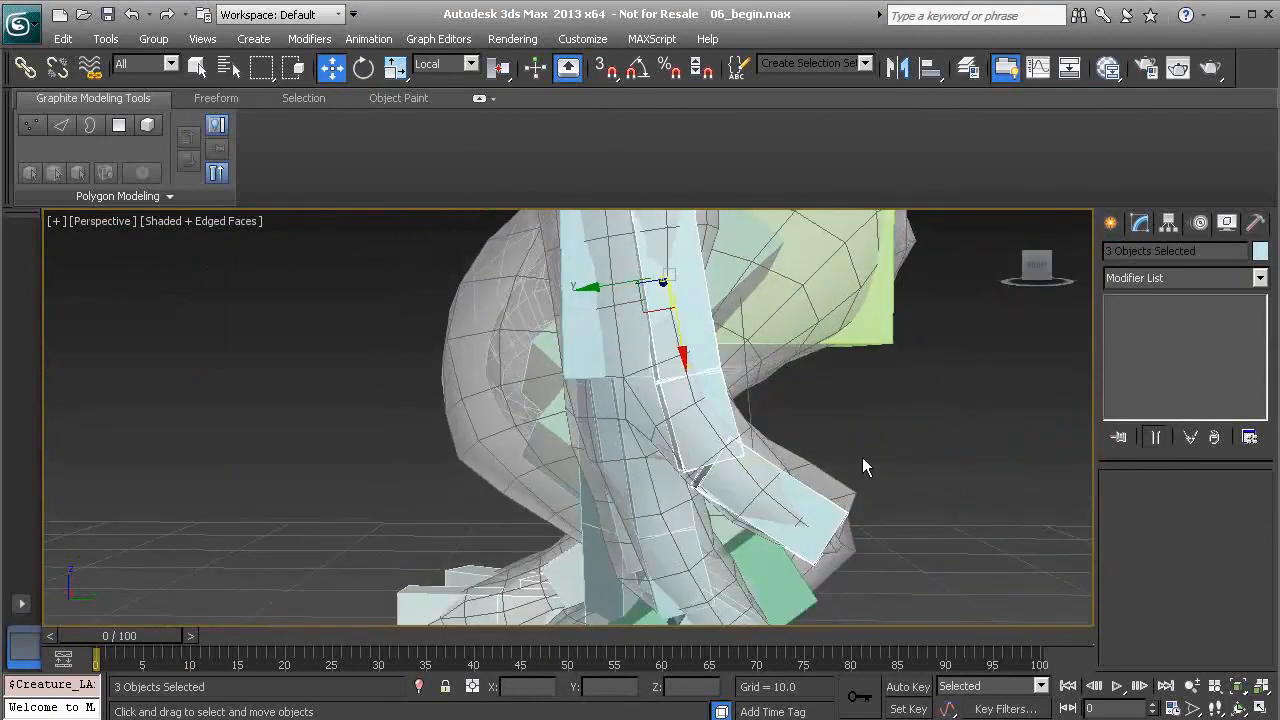
# - Paste the copied digit settings onto the thumb digit, Digit1
pyautogui.click(891, 524)
pyautogui.keyDown('alt'); pyautogui.moveTo(790, 500); pyautogui.dragTo(737, 445, button='middle'); pyautogui.keyUp('alt')
pyautogui.click(731, 411)
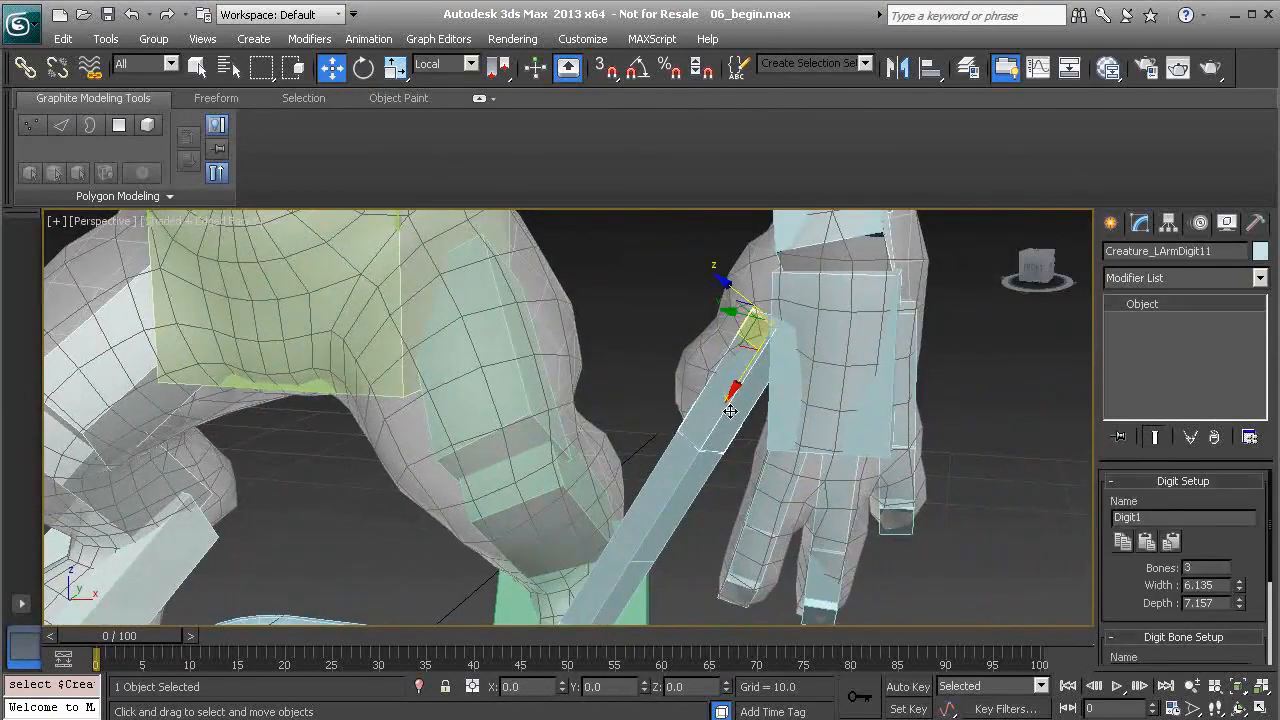
pyautogui.click(1147, 543)
pyautogui.keyDown('alt'); pyautogui.moveTo(792, 420); pyautogui.dragTo(858, 403, button='middle'); pyautogui.keyUp('alt')
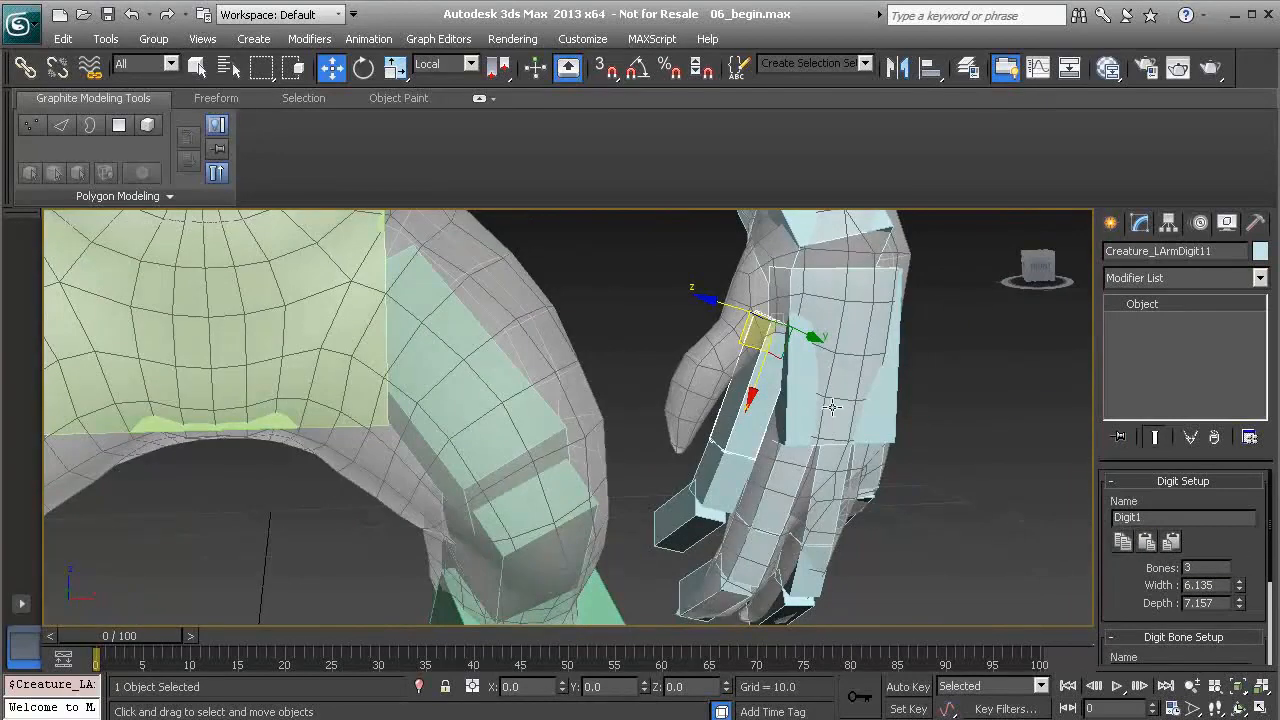
# - Rotate the thumb's first bone about 104 degrees around its local X axis
pyautogui.press('e')
pyautogui.moveTo(783, 328); pyautogui.dragTo(602, 216)
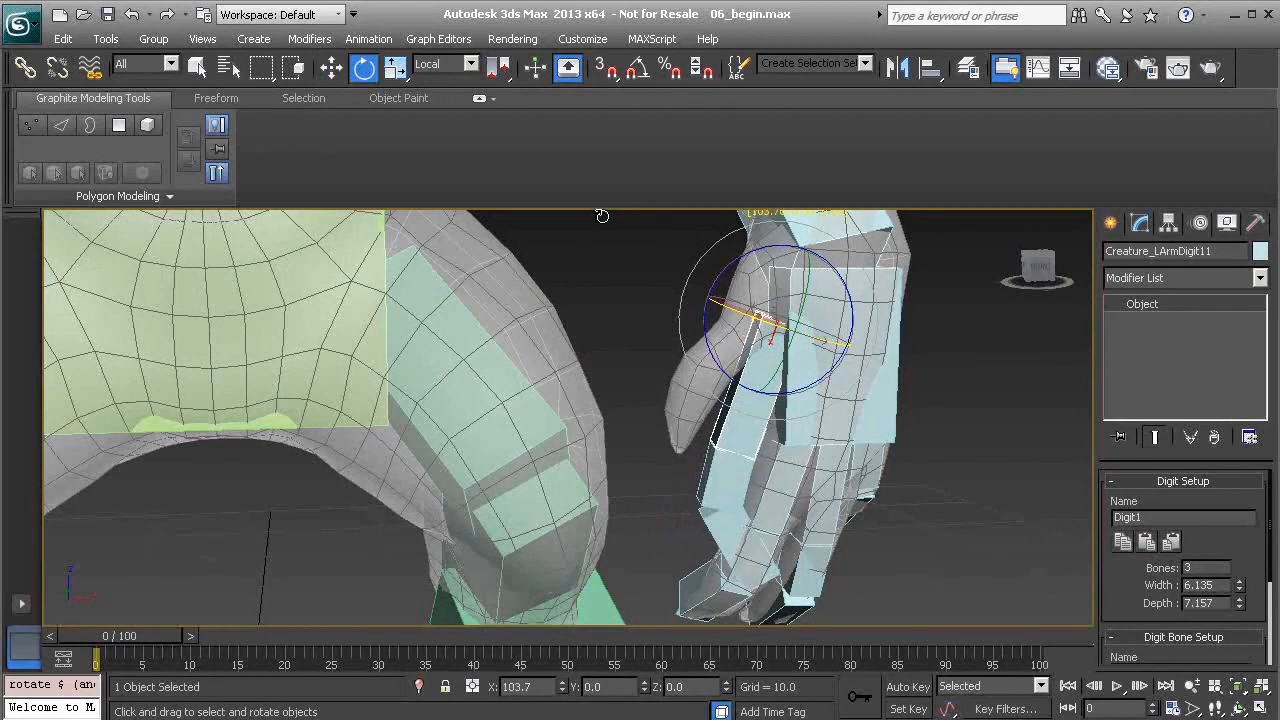
pyautogui.moveTo(785, 355)
pyautogui.keyDown('alt'); pyautogui.mouseDown(button='middle')
pyautogui.moveTo(886, 371)
pyautogui.moveTo(782, 364)
pyautogui.mouseUp(button='middle'); pyautogui.keyUp('alt')
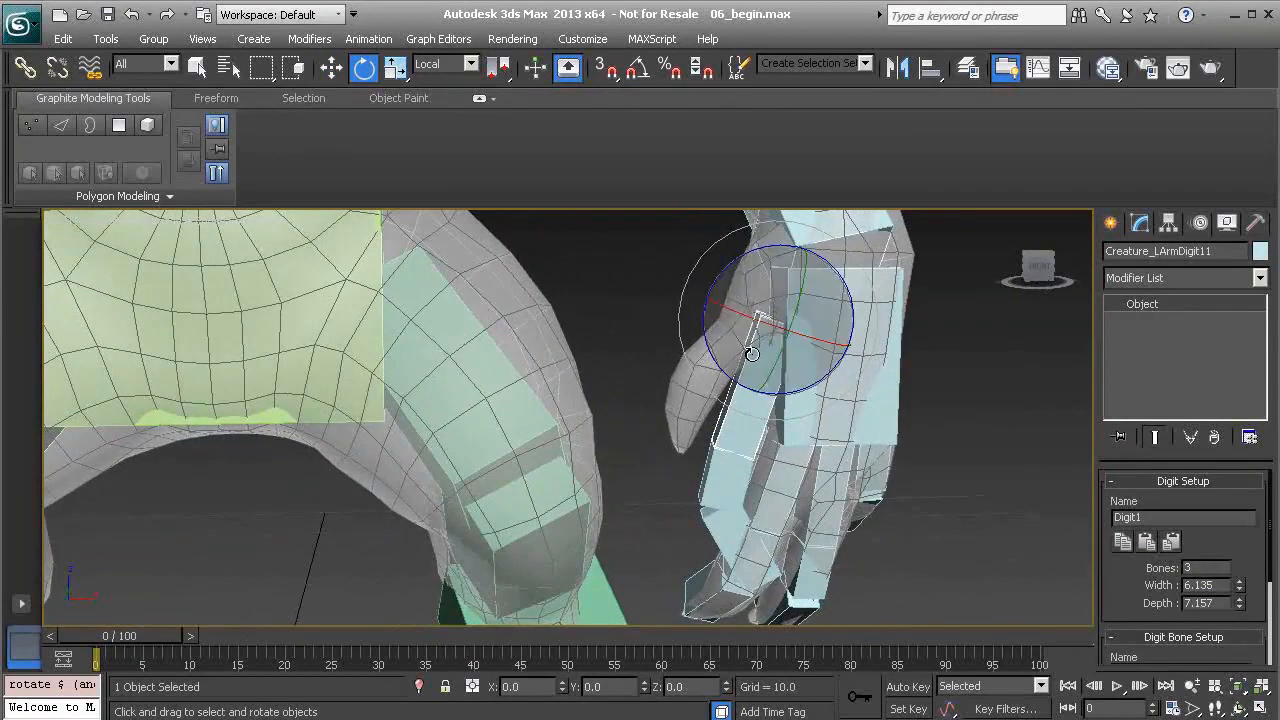
# - Select the whole thumb digit and move it to the base of the mesh thumb
pyautogui.doubleClick(752, 354)
pyautogui.press('w')
pyautogui.moveTo(712, 402); pyautogui.dragTo(693, 347)
pyautogui.keyDown('alt'); pyautogui.moveTo(693, 347); pyautogui.dragTo(815, 320, button='middle'); pyautogui.keyUp('alt')
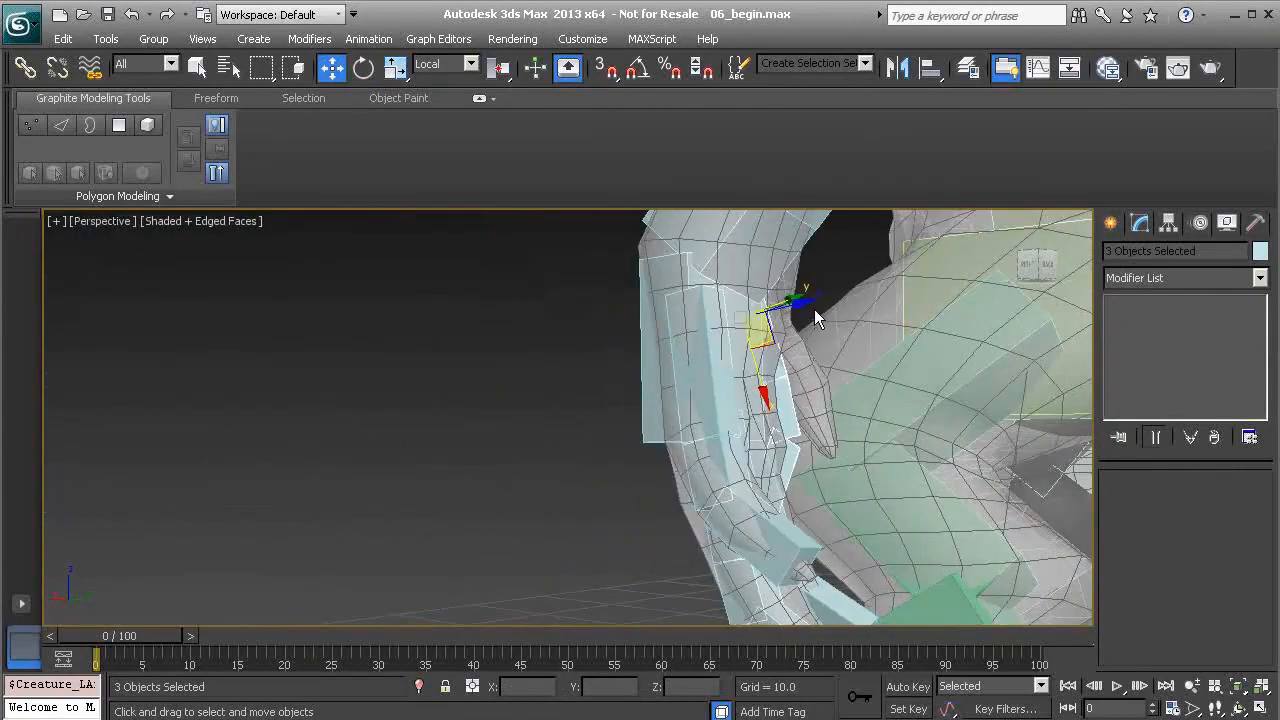
pyautogui.moveTo(807, 302); pyautogui.dragTo(855, 298)
pyautogui.keyDown('alt'); pyautogui.moveTo(855, 348); pyautogui.dragTo(748, 341, button='middle'); pyautogui.keyUp('alt')
# - Reposition the thumb's first bone at the thumb root inside the palm mesh
pyautogui.click(773, 270)
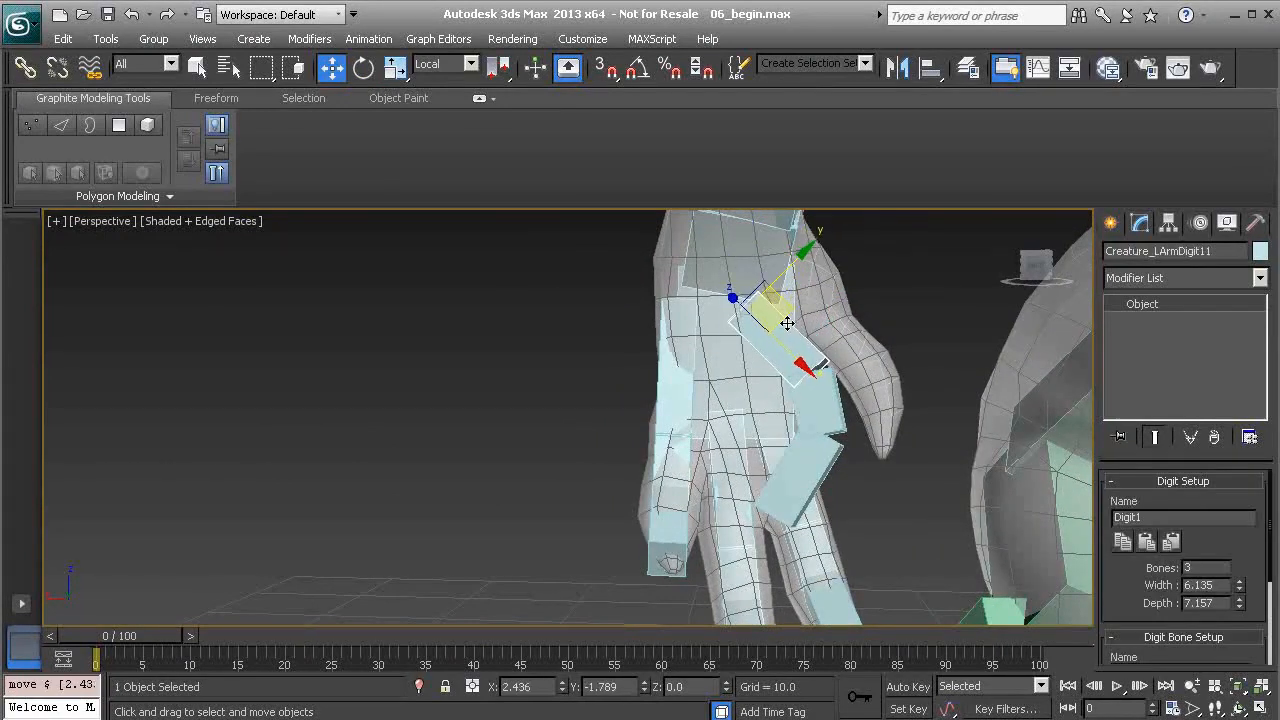
pyautogui.keyDown('alt'); pyautogui.moveTo(795, 318); pyautogui.dragTo(813, 385, button='middle'); pyautogui.keyUp('alt')
pyautogui.scroll(3, 809, 336)
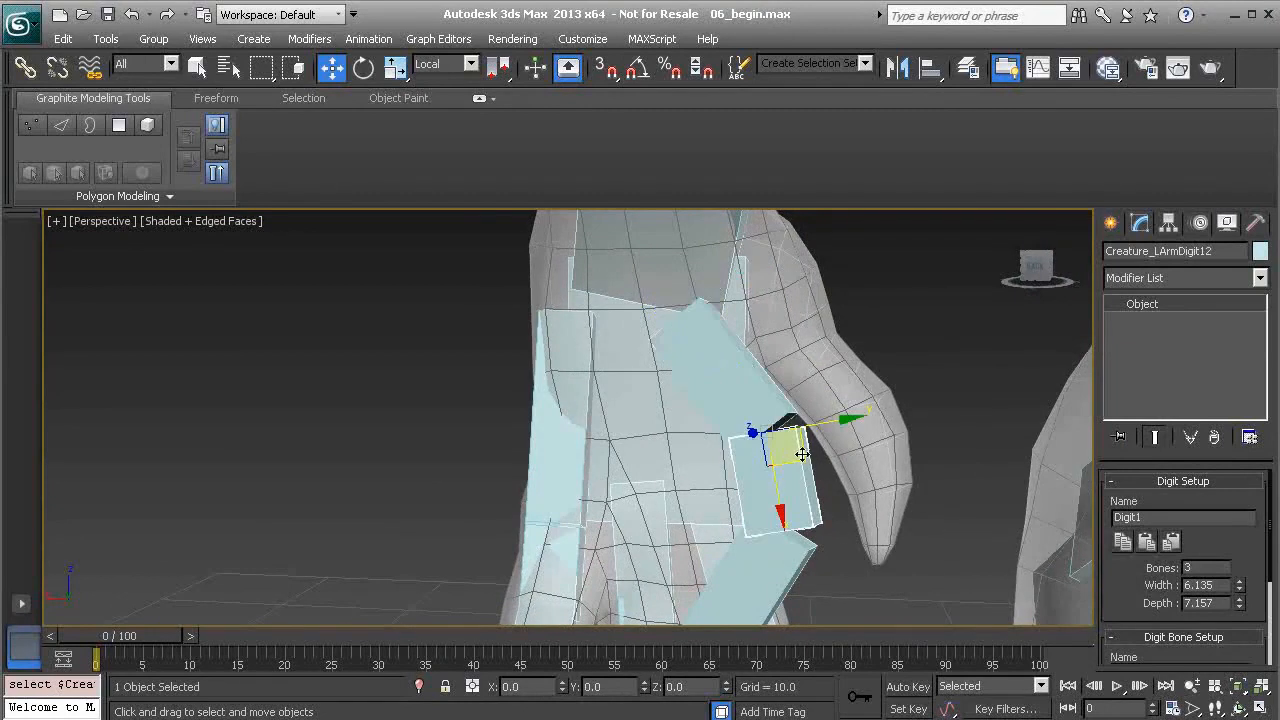
# - Select the last two thumb bones together and move them up toward the mesh thumb
pyautogui.keyDown('ctrl'); pyautogui.click(798, 470); pyautogui.keyUp('ctrl')
pyautogui.moveTo(813, 507); pyautogui.dragTo(829, 367)
pyautogui.keyDown('alt'); pyautogui.moveTo(829, 367); pyautogui.dragTo(764, 445, button='middle'); pyautogui.keyUp('alt')
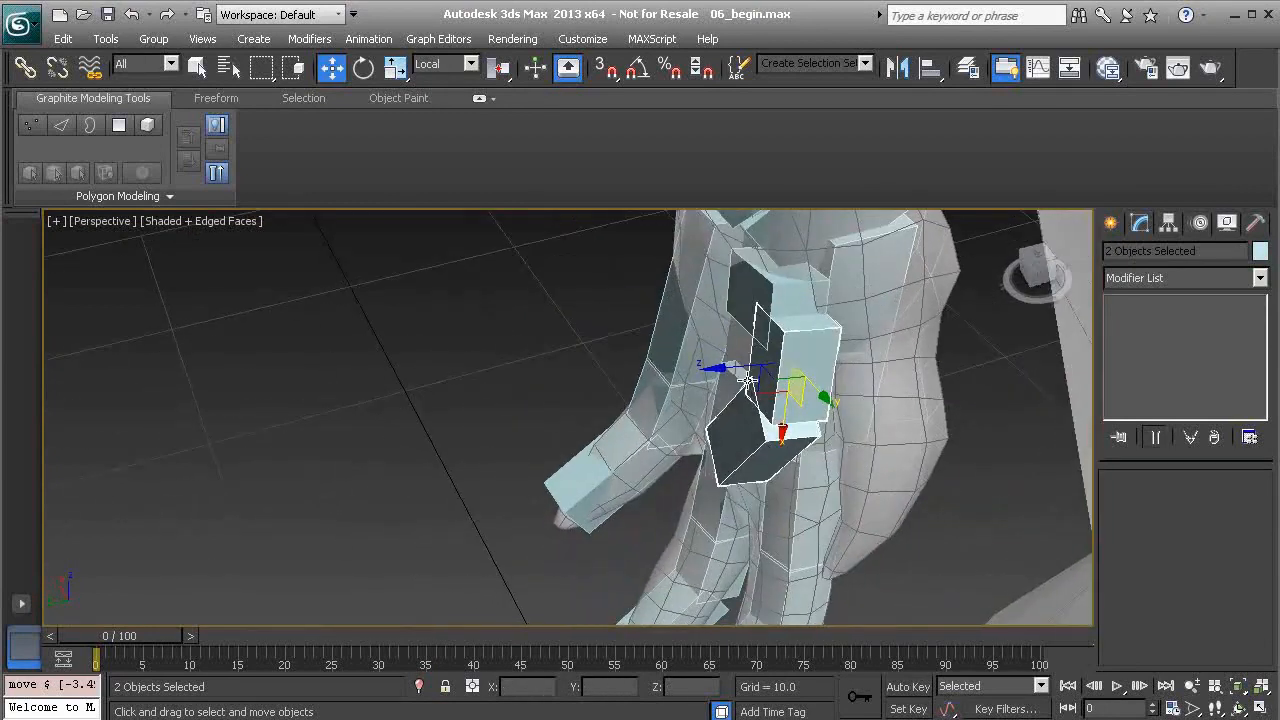
pyautogui.moveTo(711, 368); pyautogui.dragTo(795, 362)
pyautogui.hotkey('ctrl', 'z')
pyautogui.hotkey('ctrl', 'z')
# - Rotate the thumb's second bone along the mesh thumb and move it against the end of the first bone
pyautogui.keyDown('alt'); pyautogui.moveTo(789, 399); pyautogui.dragTo(889, 351, button='middle'); pyautogui.keyUp('alt')
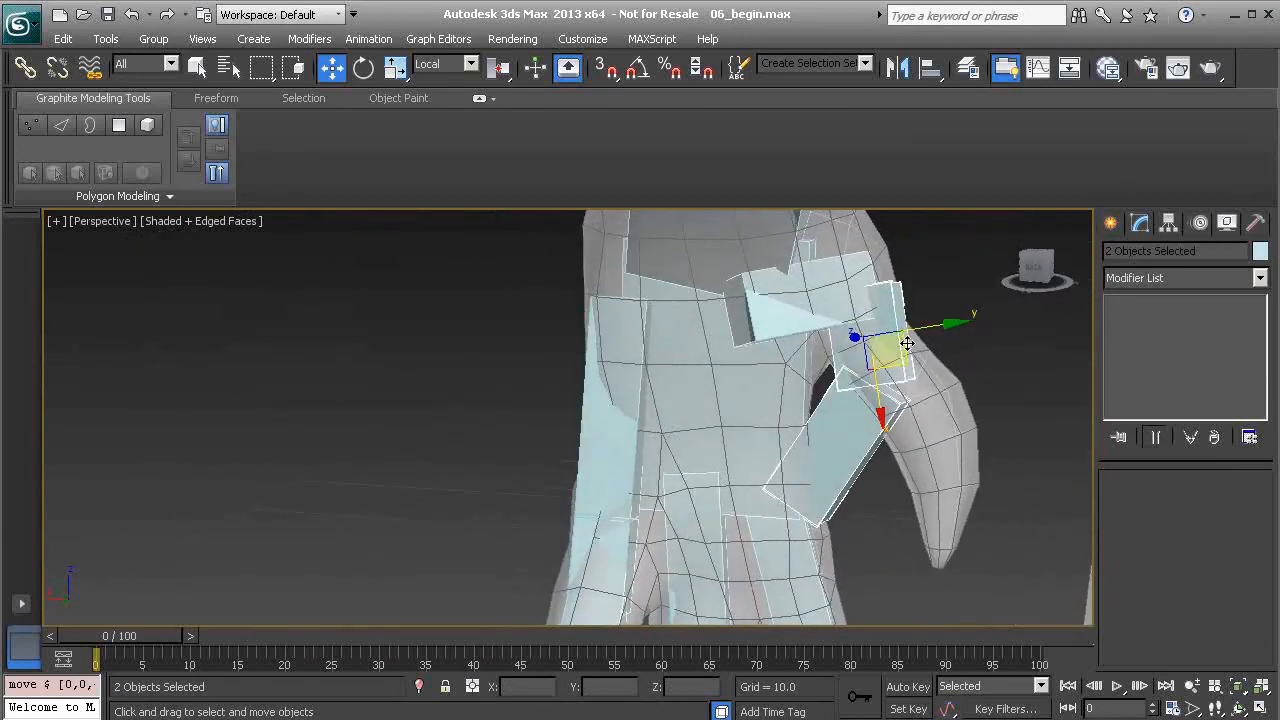
pyautogui.click(903, 364)
pyautogui.press('e')
pyautogui.moveTo(918, 343); pyautogui.dragTo(932, 289)
pyautogui.press('w')
pyautogui.moveTo(933, 242); pyautogui.dragTo(901, 267)
# - Rotate the thumb's third bone to follow the mesh thumb and move it down toward the tip
pyautogui.click(913, 472)
pyautogui.press('e')
pyautogui.moveTo(958, 432); pyautogui.dragTo(988, 400)
pyautogui.press('w')
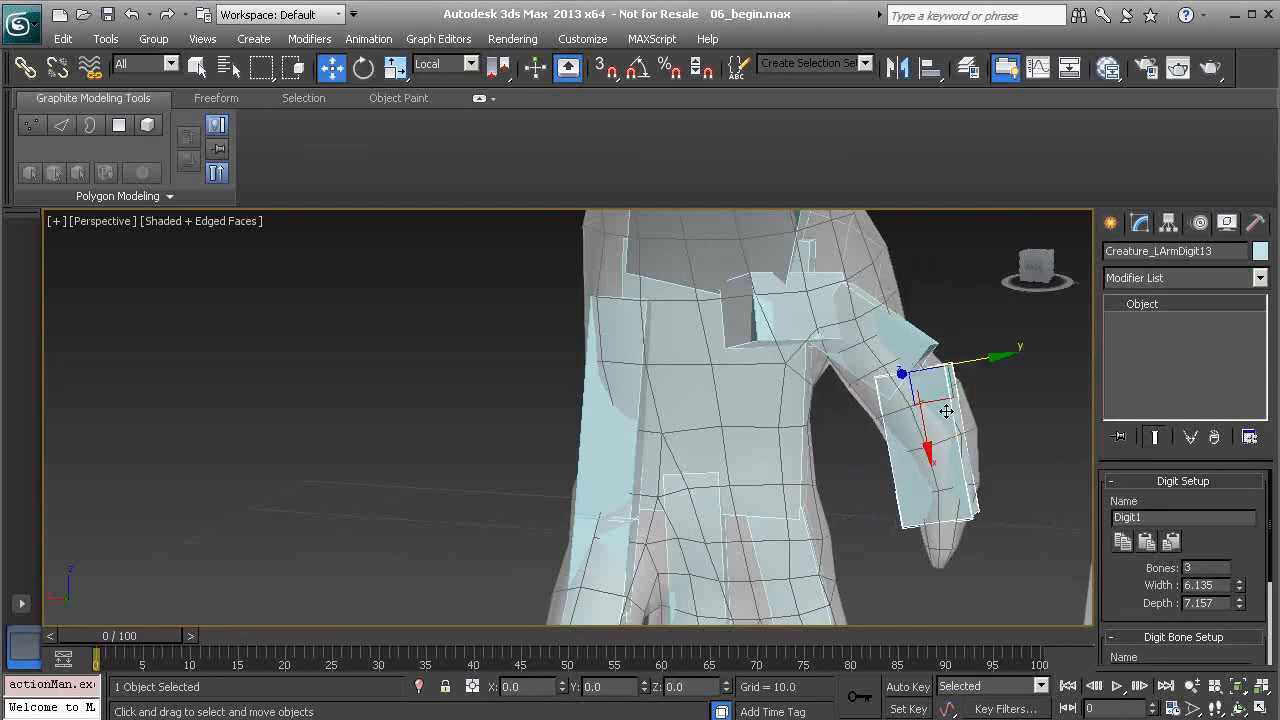
pyautogui.moveTo(931, 459); pyautogui.dragTo(937, 492)
# - Copy the left arm's limb settings from its collarbone and paste them mirrored onto the right arm
pyautogui.keyDown('alt'); pyautogui.moveTo(937, 491); pyautogui.dragTo(572, 447, button='middle'); pyautogui.keyUp('alt')
pyautogui.scroll(-5, 814, 413)
pyautogui.scroll(-4, 728, 361)
pyautogui.moveTo(728, 361); pyautogui.dragTo(799, 392, button='middle')
pyautogui.click(706, 275)
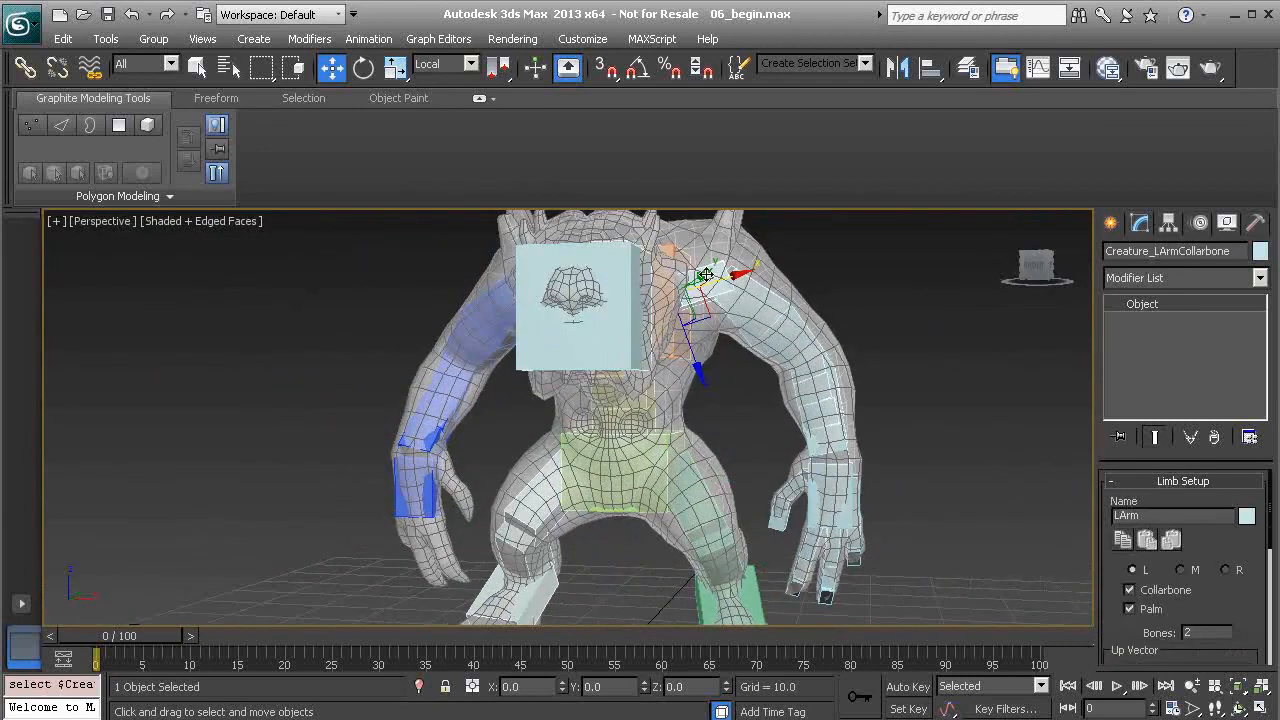
pyautogui.click(1122, 541)
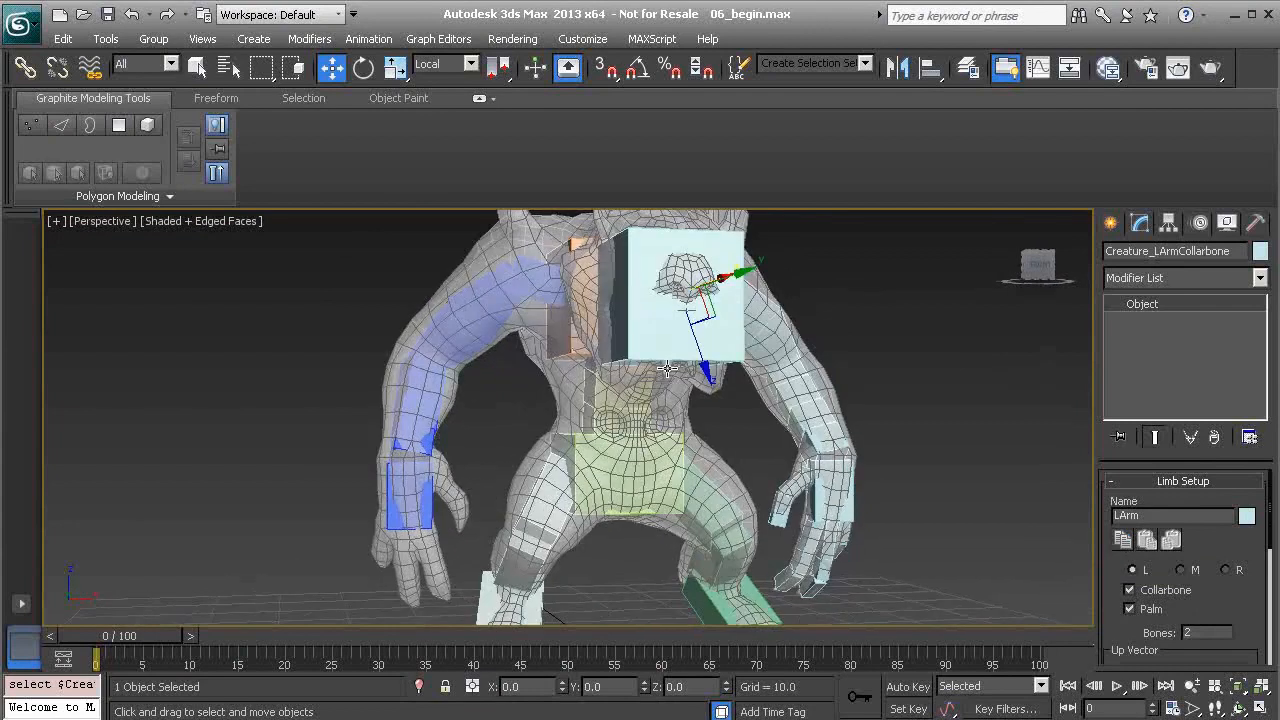
pyautogui.click(1171, 541)
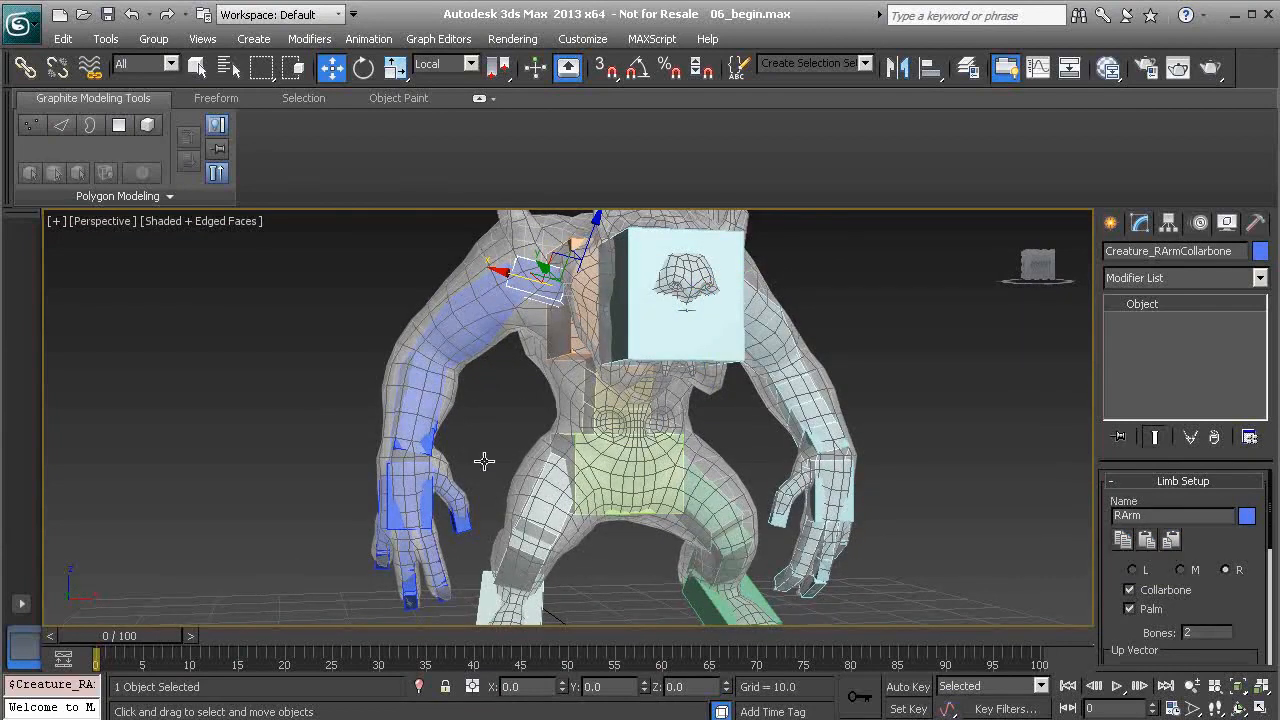
# - Examine how the bones of both arms, hands and legs fit the creature mesh from several sides
pyautogui.click(260, 408)
pyautogui.keyDown('alt'); pyautogui.moveTo(260, 408); pyautogui.dragTo(714, 358, button='middle'); pyautogui.keyUp('alt')
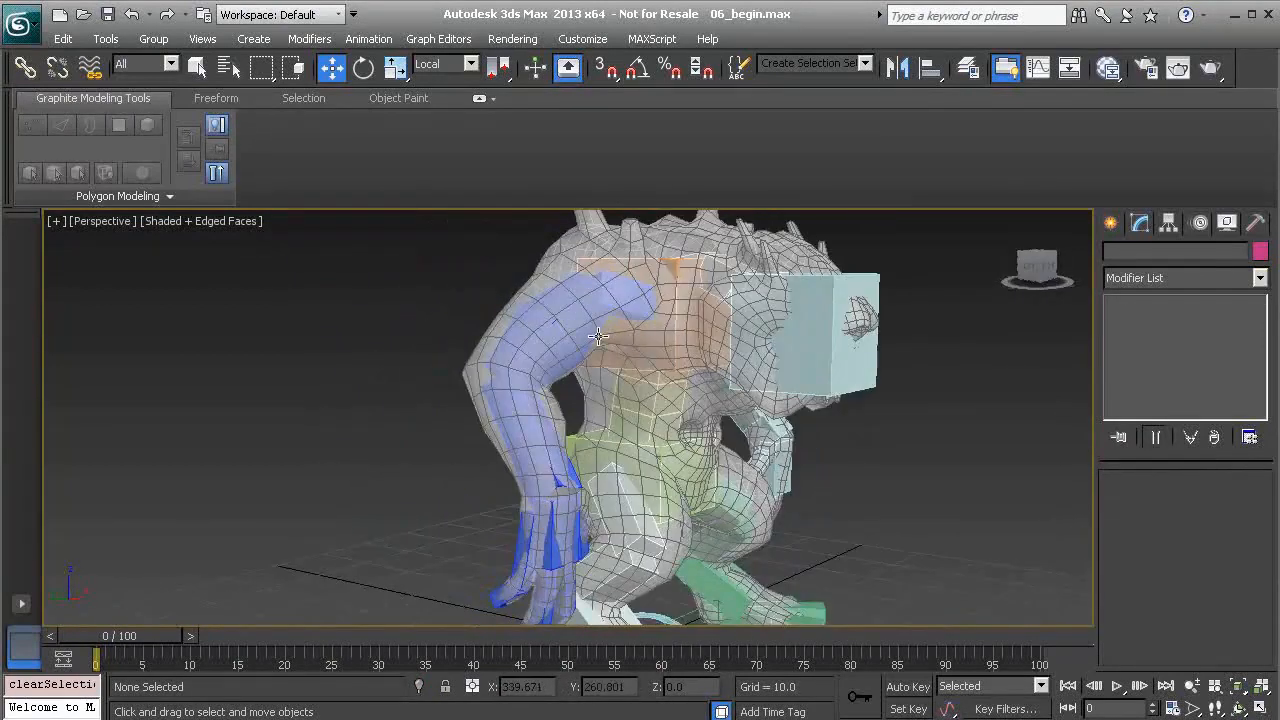
pyautogui.keyDown('alt'); pyautogui.moveTo(667, 408); pyautogui.dragTo(553, 378, button='middle'); pyautogui.keyUp('alt')
pyautogui.click(679, 338)
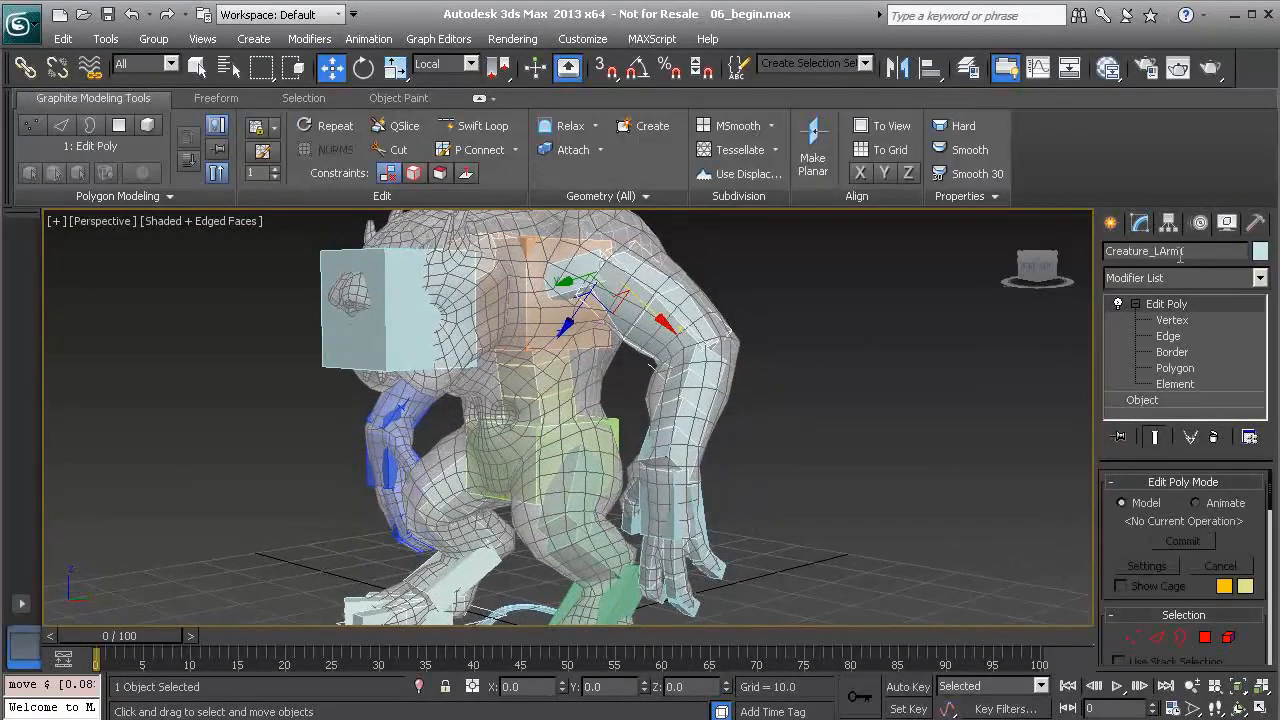
pyautogui.click(676, 411)
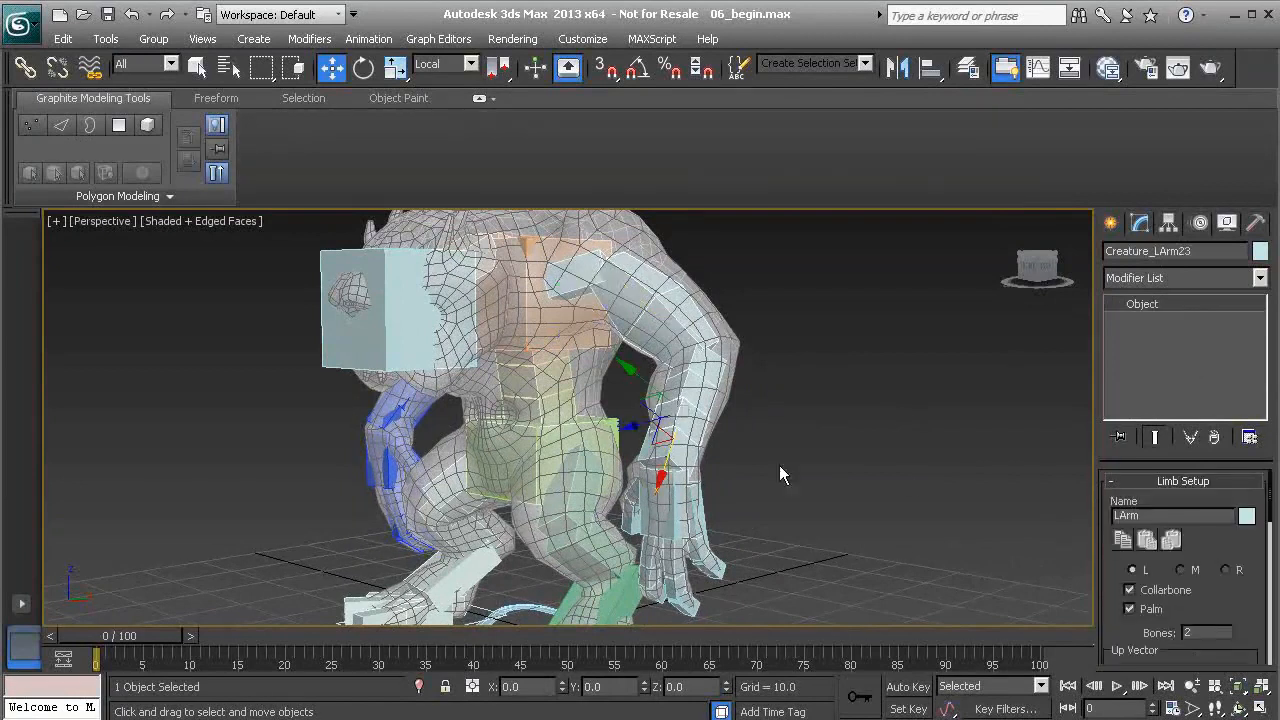
pyautogui.keyDown('alt'); pyautogui.moveTo(706, 392); pyautogui.dragTo(560, 488, button='middle'); pyautogui.keyUp('alt')
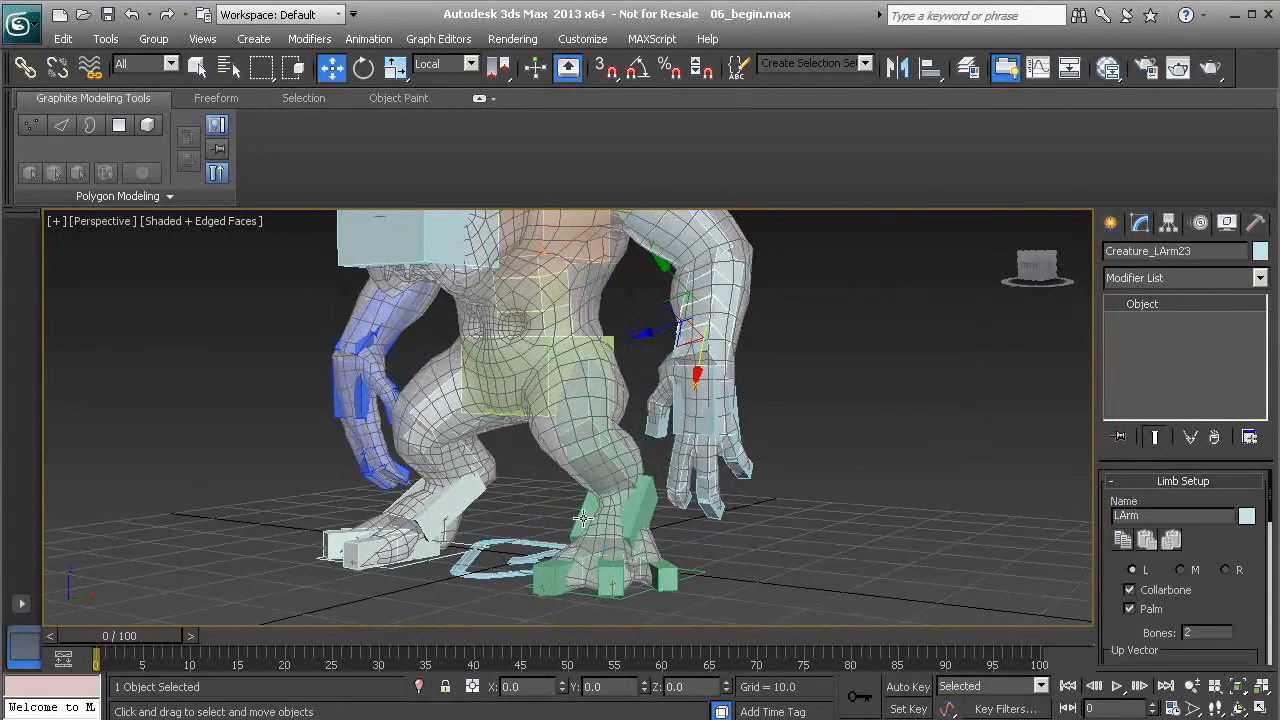
pyautogui.keyDown('alt'); pyautogui.moveTo(453, 452); pyautogui.dragTo(545, 470, button='middle'); pyautogui.keyUp('alt')
pyautogui.click(823, 388)
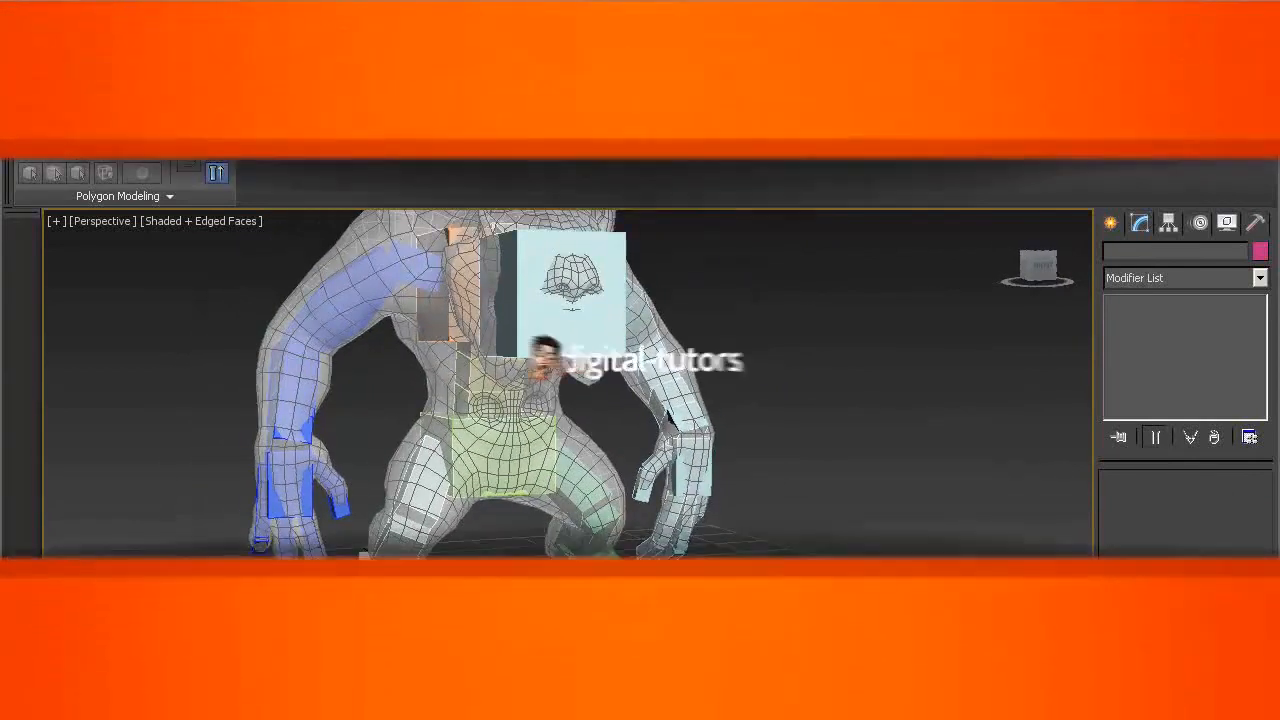